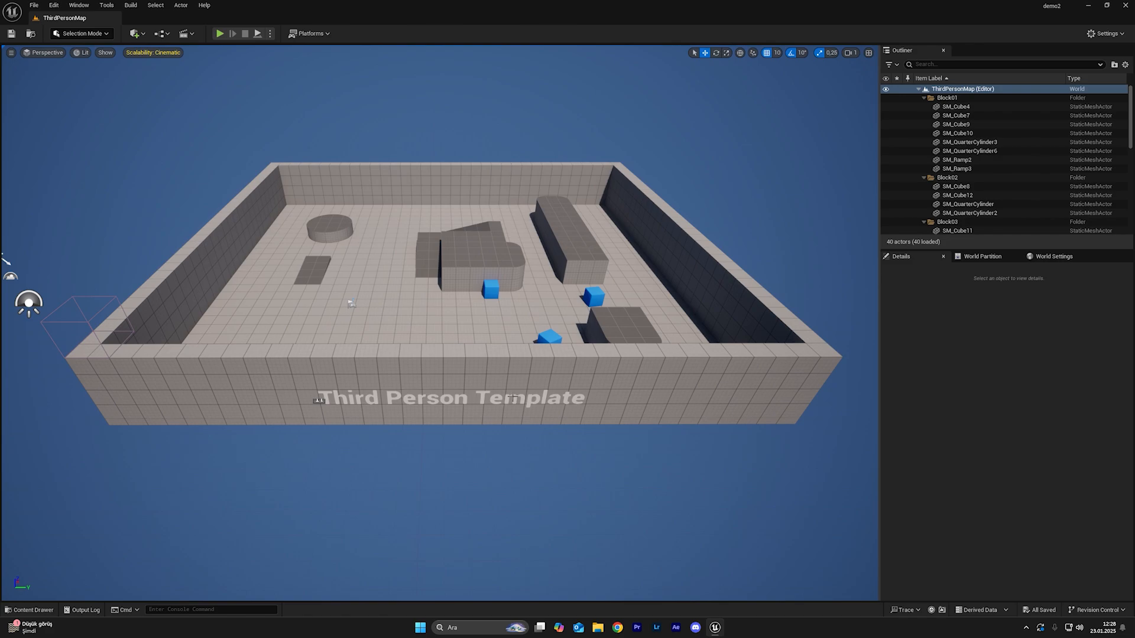
- Collapse the Block01, Block02, Block03 and Cylinder folders in the Outliner
key("w")
right_click_drag(657, 451, 724, 391)
right_click_drag(673, 178, 676, 179)
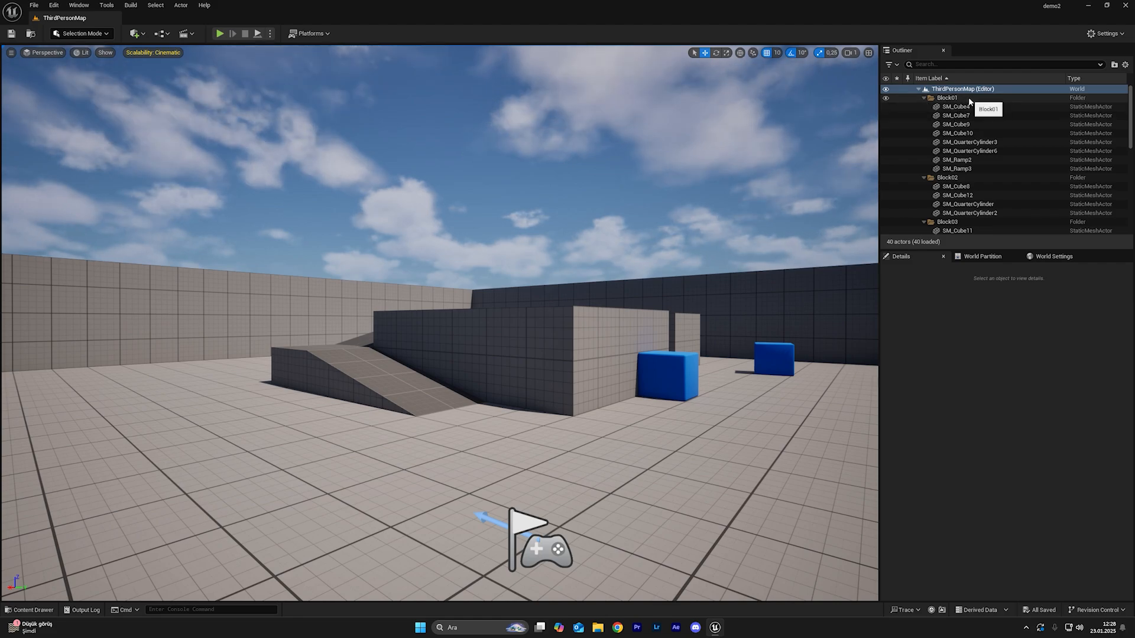
left_click(924, 98)
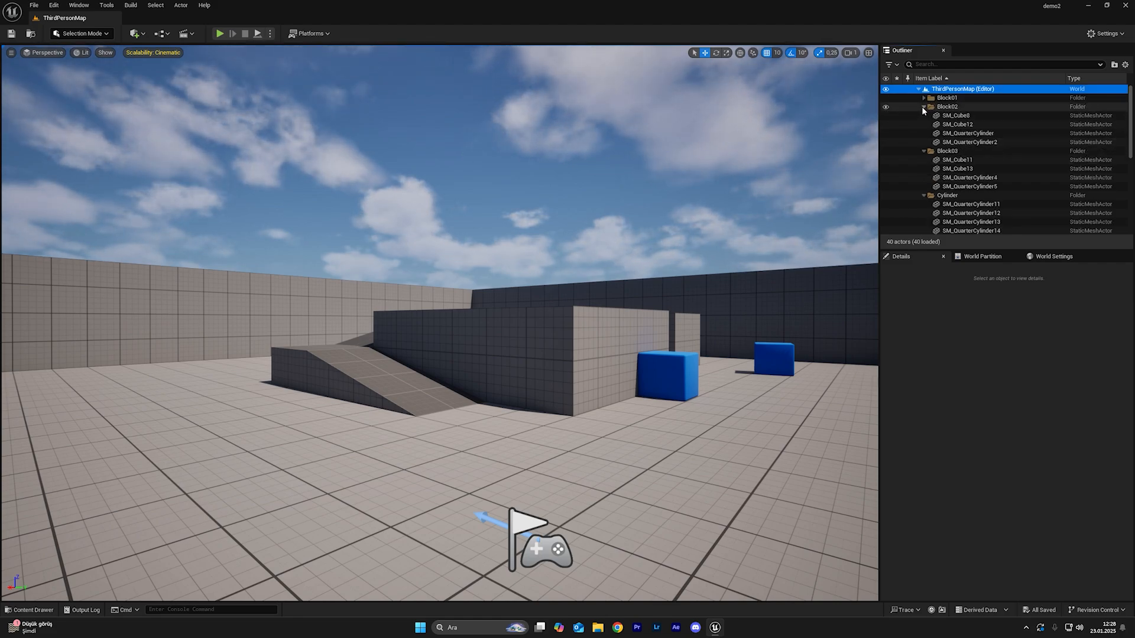
left_click(924, 106)
left_click(924, 115)
left_click(924, 125)
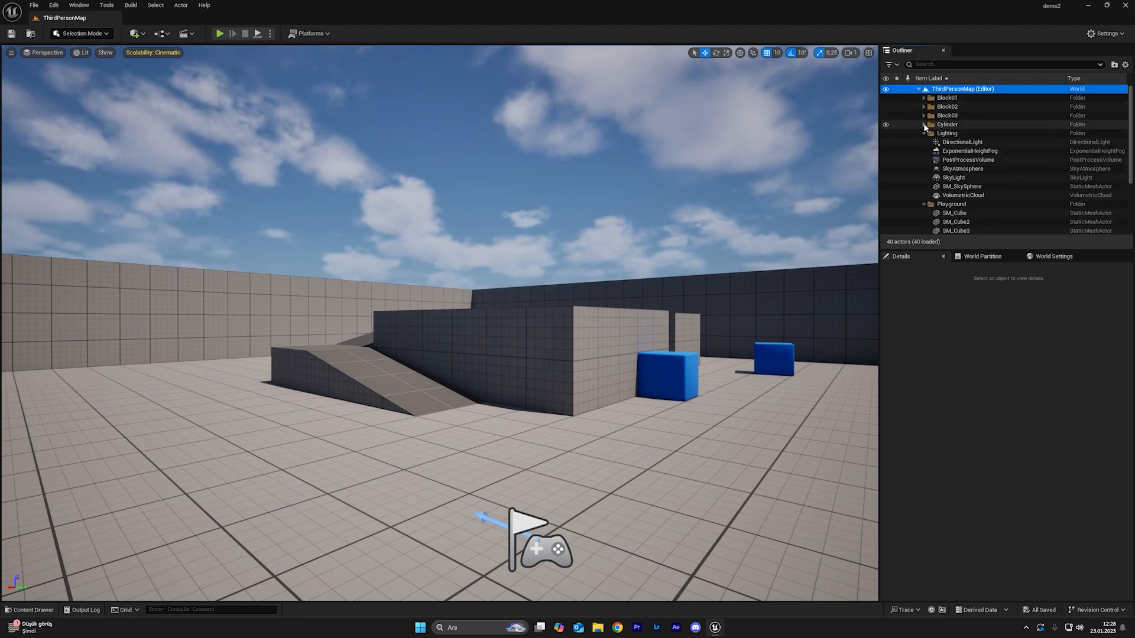
- Delete the DirectionalLight, ExponentialHeightFog, SkyAtmosphere and SkyLight actors from the Lighting folder
left_click(958, 134)
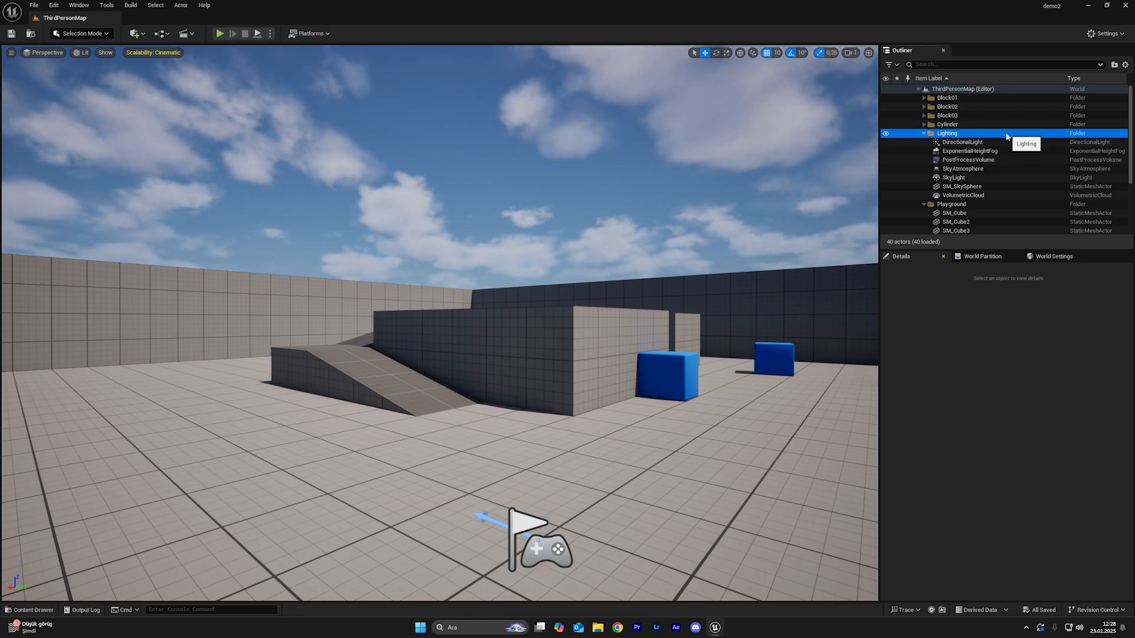
left_click(1004, 150)
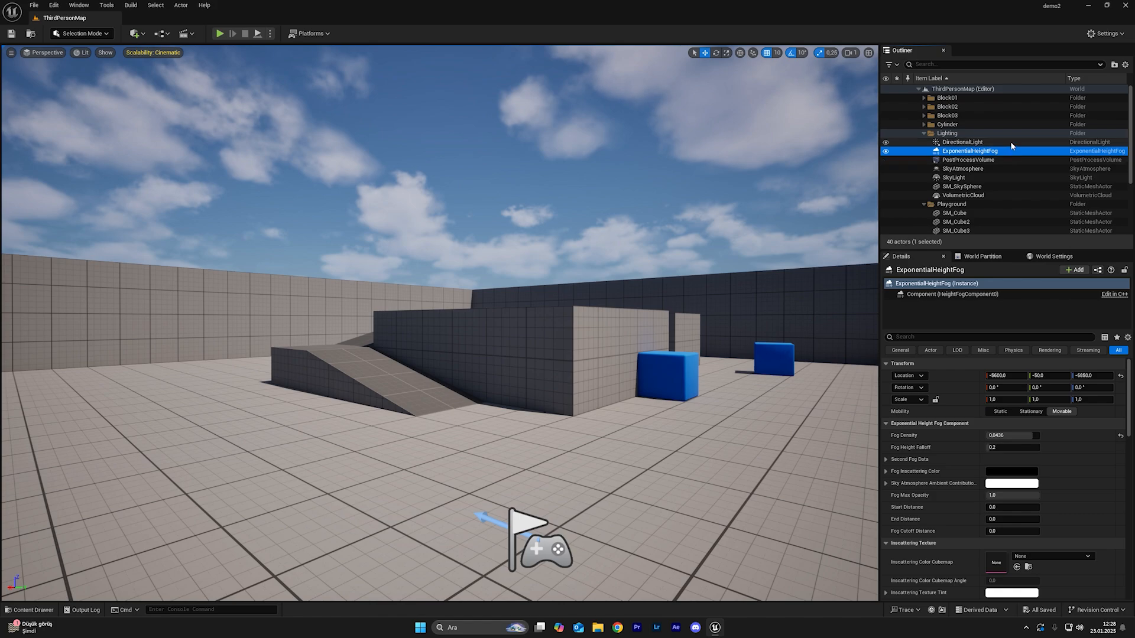
left_click(1009, 142)
left_click(1006, 169)
left_click(1007, 178)
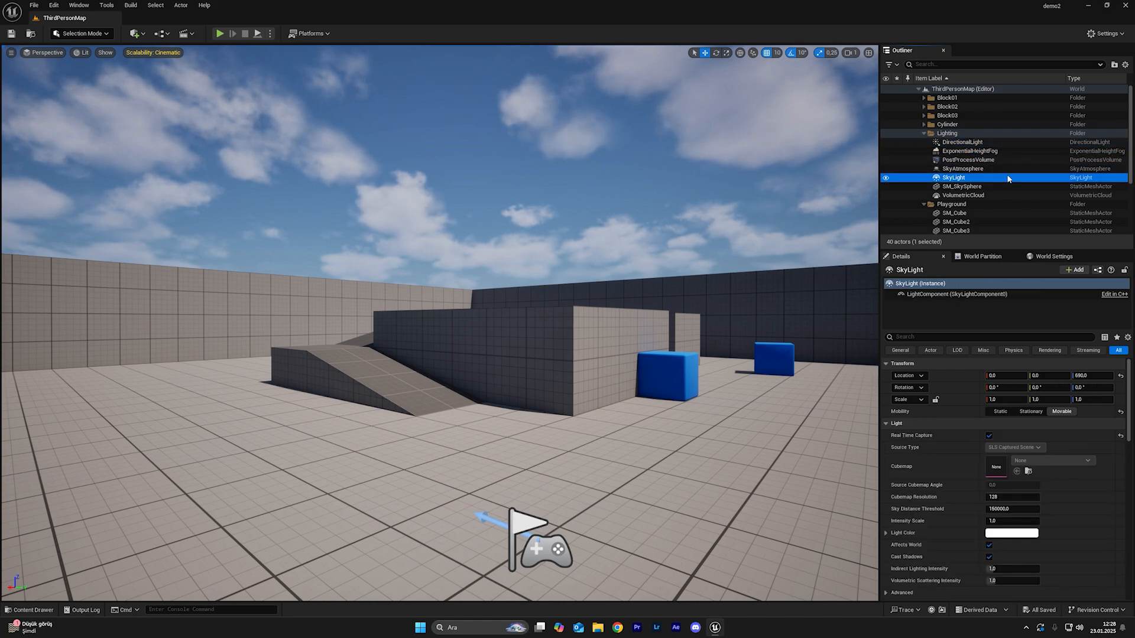
left_click(1008, 143)
key("Delete")
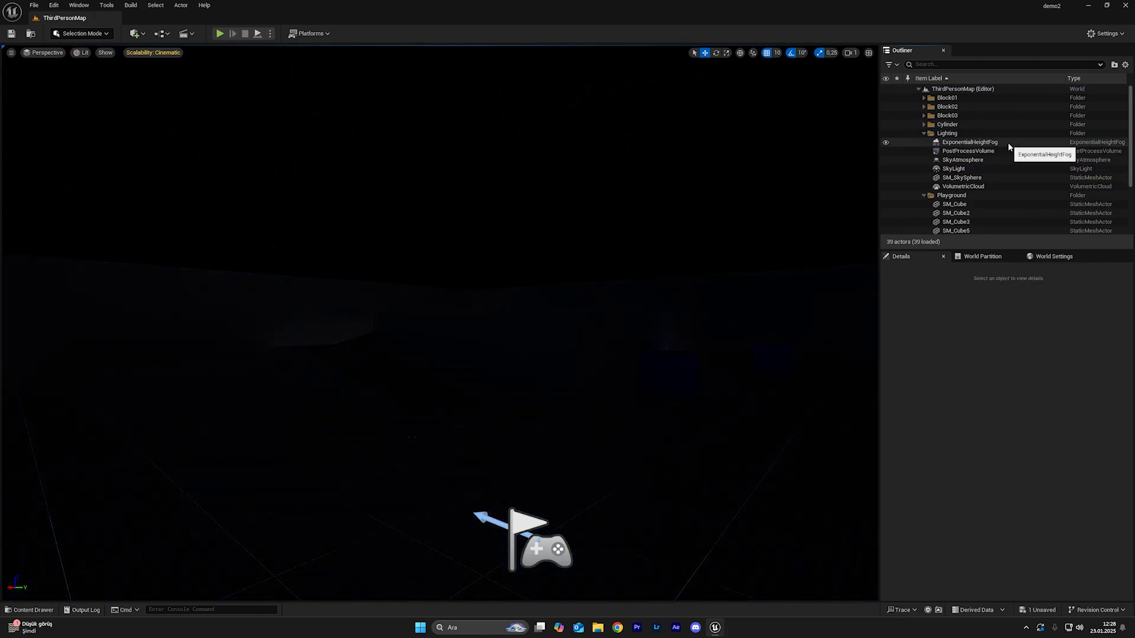
key("Delete")
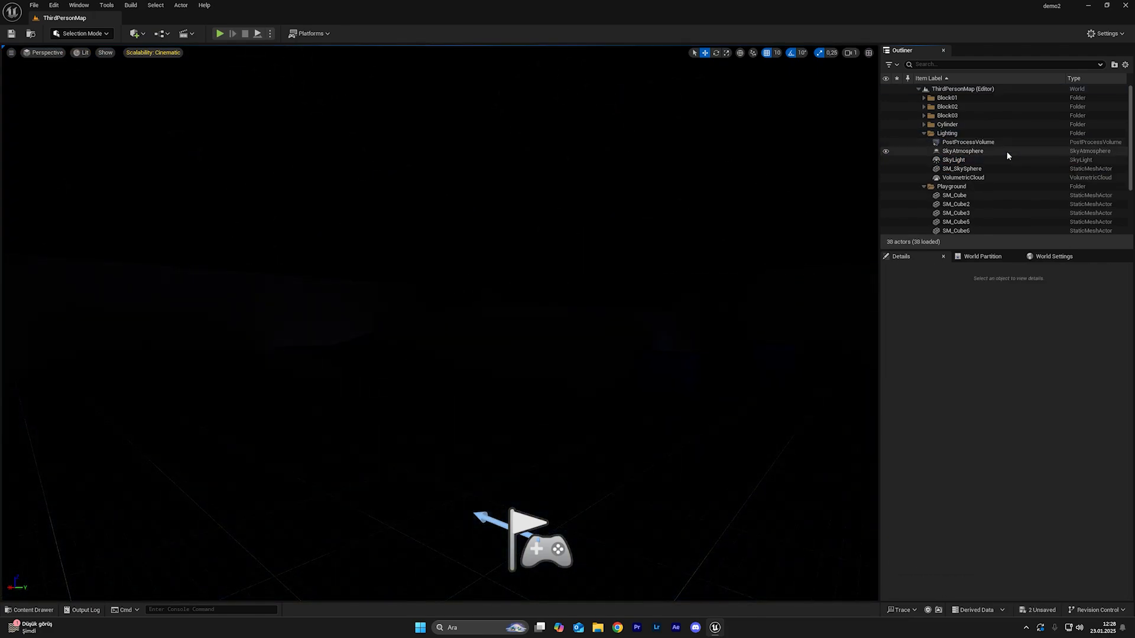
left_click(1006, 151)
key("Delete")
left_click(1003, 153)
key("Delete")
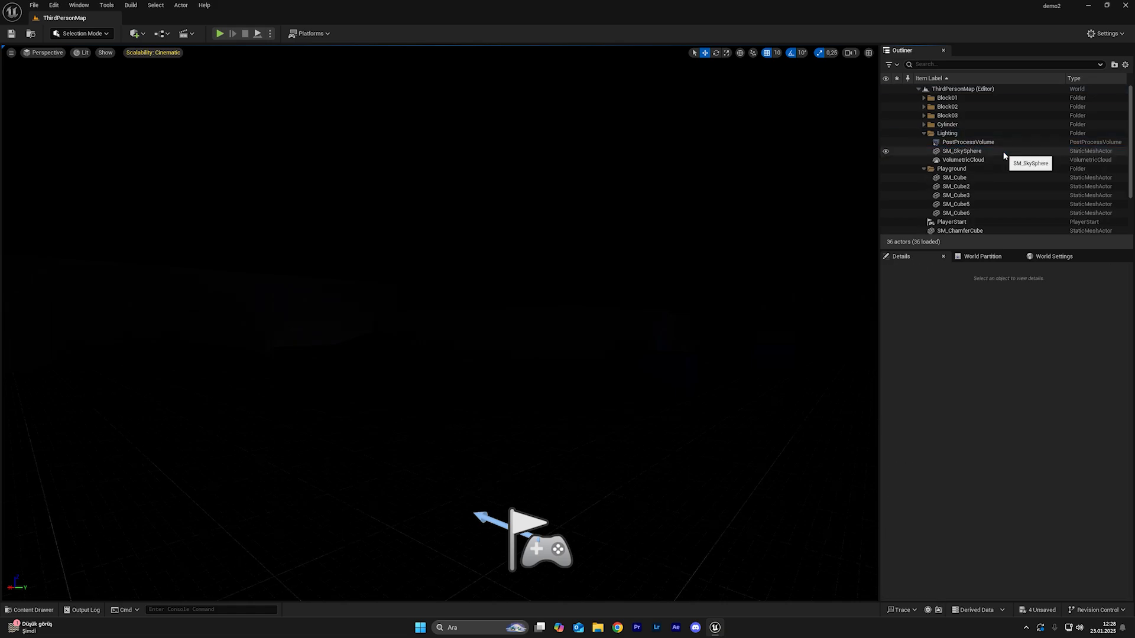
- Add a point light above the floor near the player start, at about X 1150, Y 1400, Z 100
left_click(135, 33)
mouse_move(210, 137)
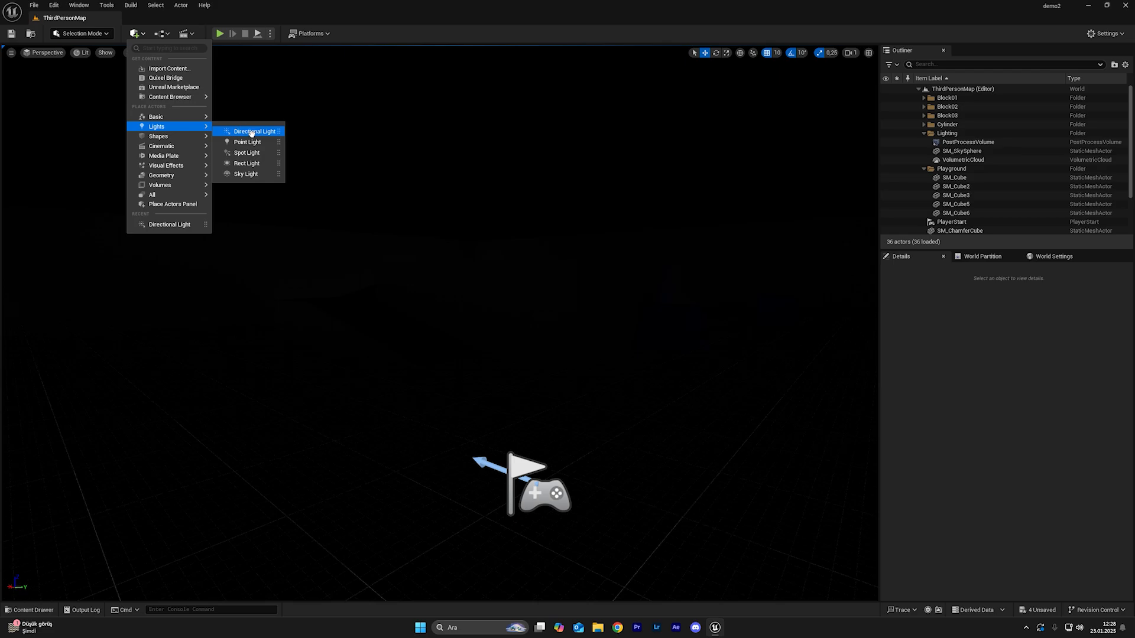
left_click(248, 132)
left_click_drag(490, 409, 494, 331)
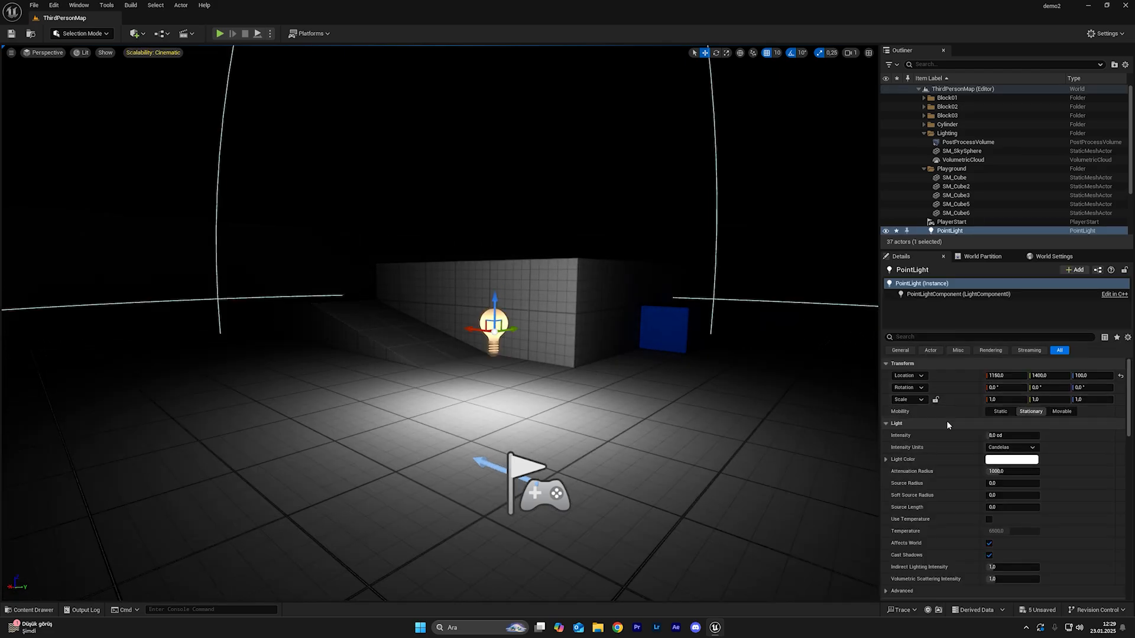
left_click(511, 319)
left_click(495, 321)
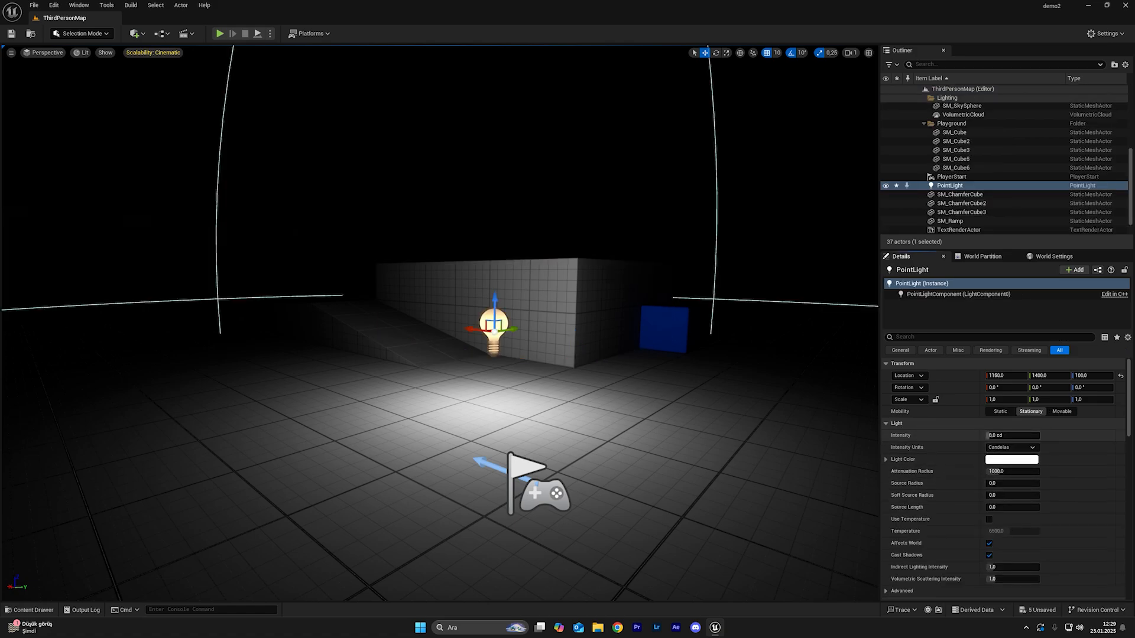
- Set the point light's intensity to about 33 cd, its color to pink and its attenuation radius to about 390
left_click_drag(991, 435, 1004, 435)
left_click(1011, 459)
left_click_drag(855, 456, 870, 471)
left_click_drag(1000, 472, 975, 472)
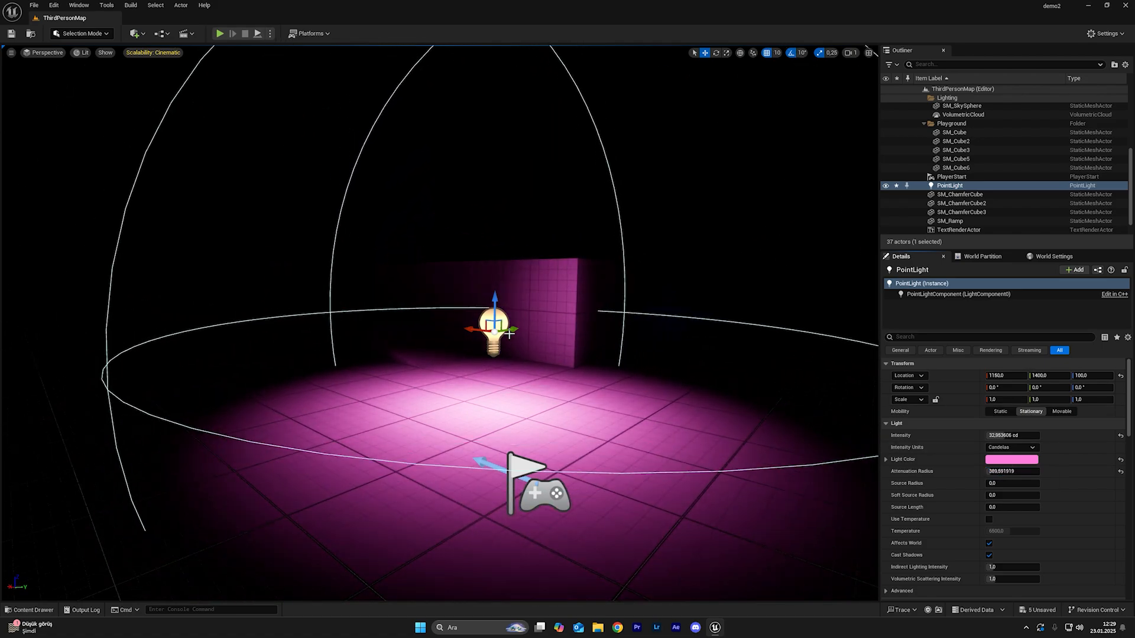
- Replace the point light with a directional light above the level at about X 1200, Y 1650, Z 370
key("Delete")
left_click(134, 33)
mouse_move(177, 126)
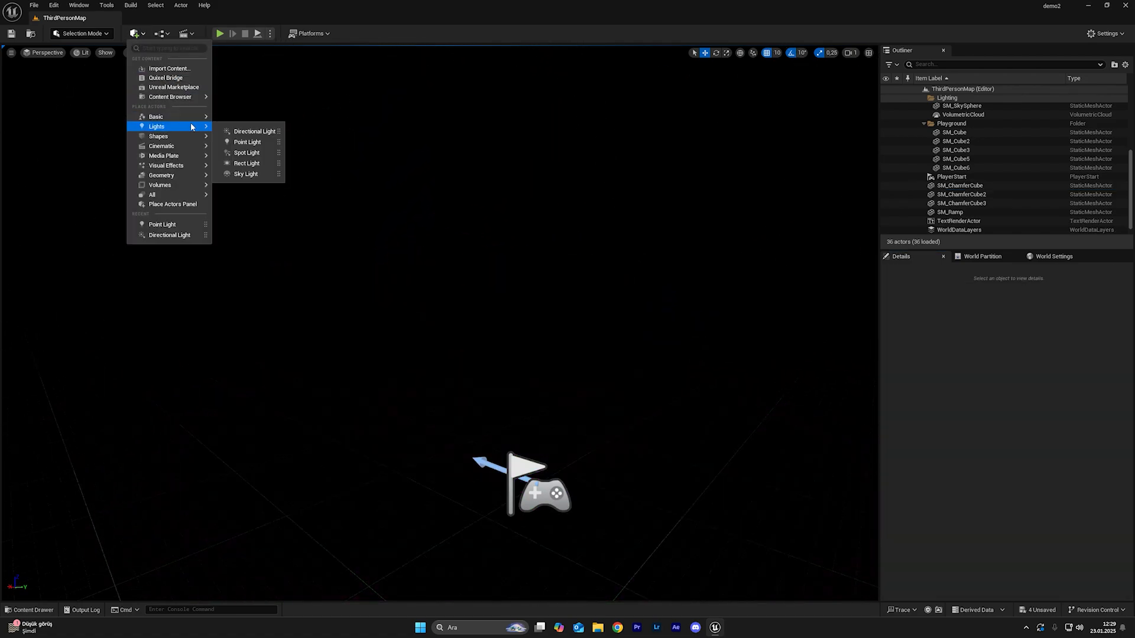
left_click_drag(235, 131, 562, 127)
right_click_drag(562, 127, 562, 250)
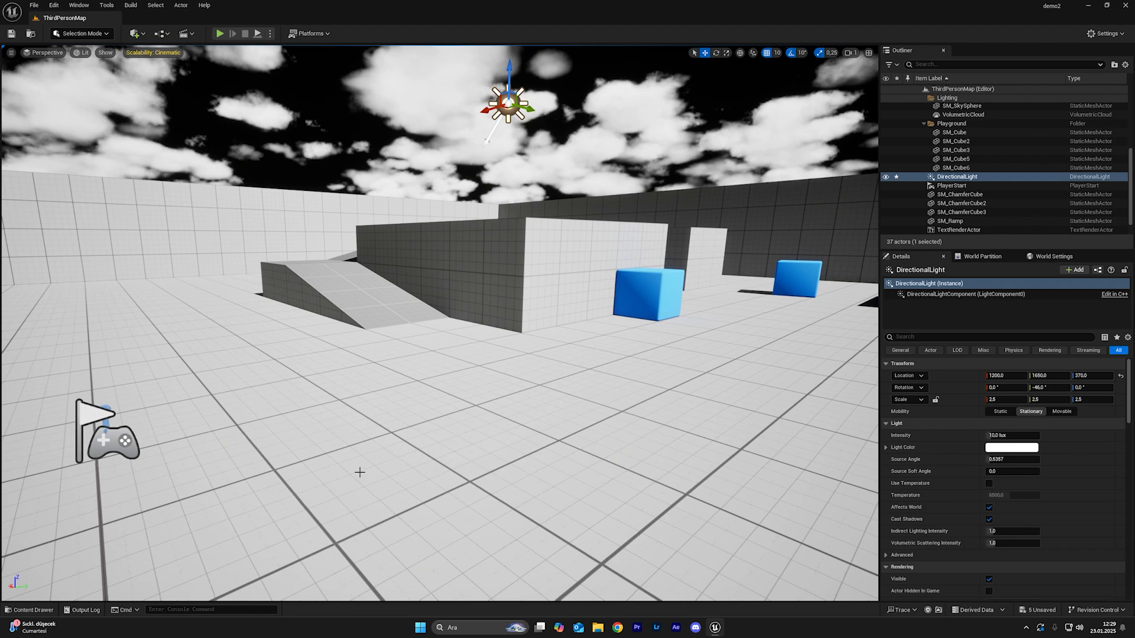
- Open the Fab marketplace from the project's Content folder
left_click(30, 610)
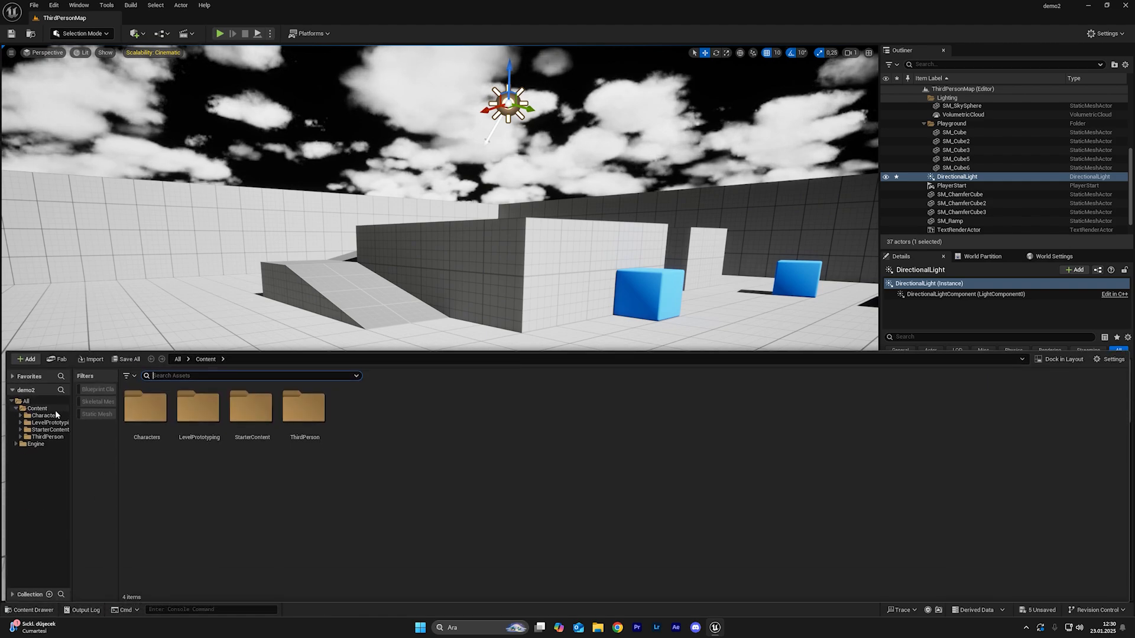
left_click(54, 408)
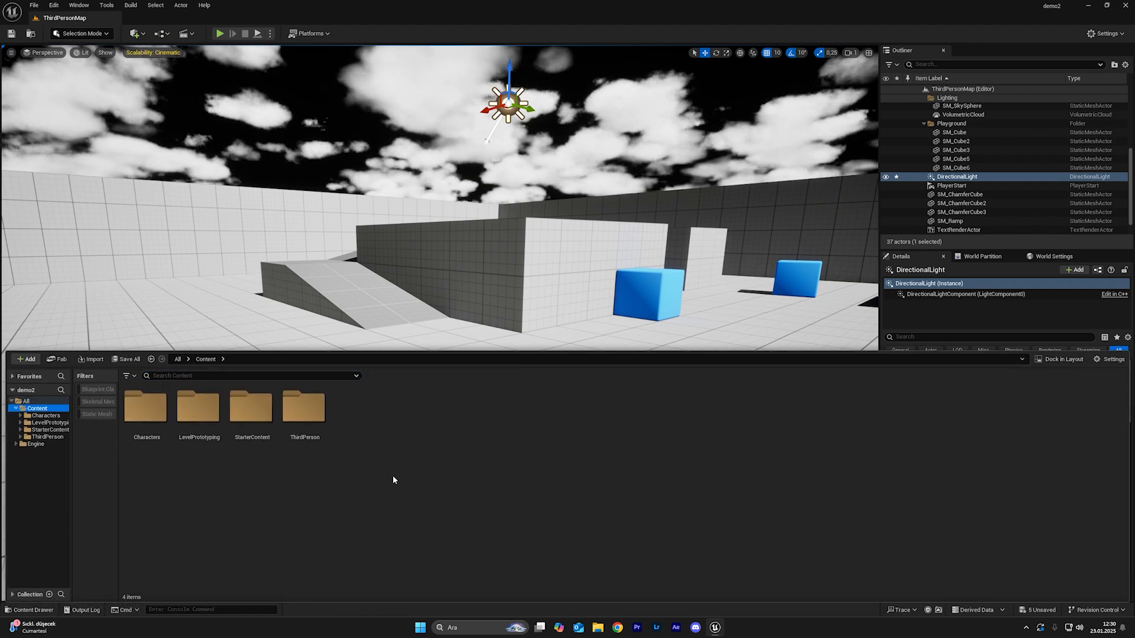
right_click(454, 458)
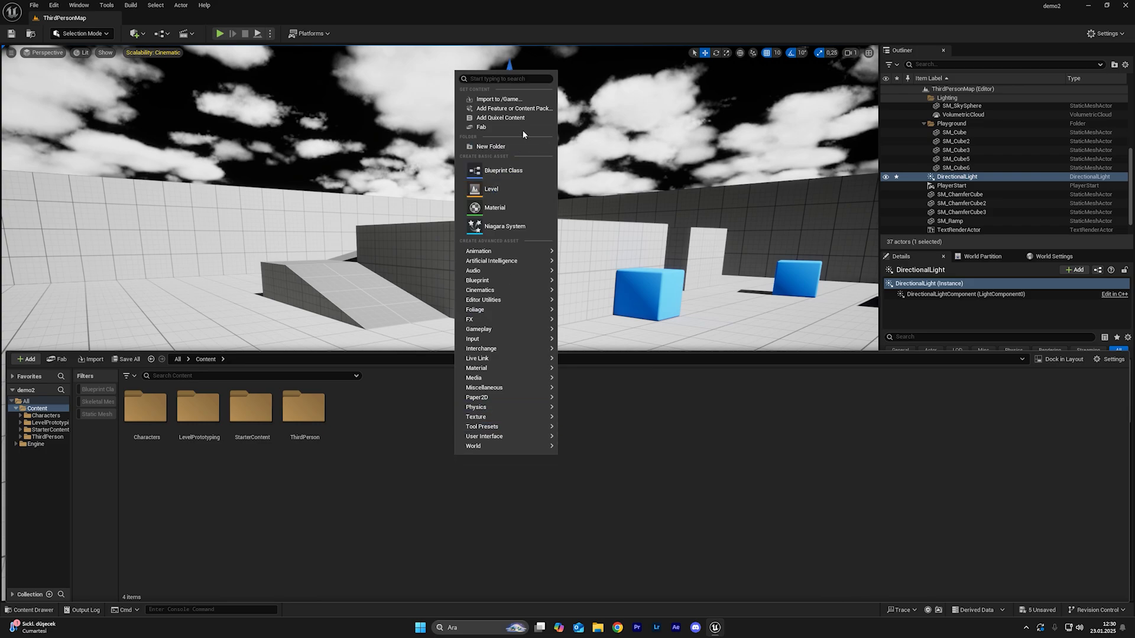
right_click(406, 480)
left_click(392, 482)
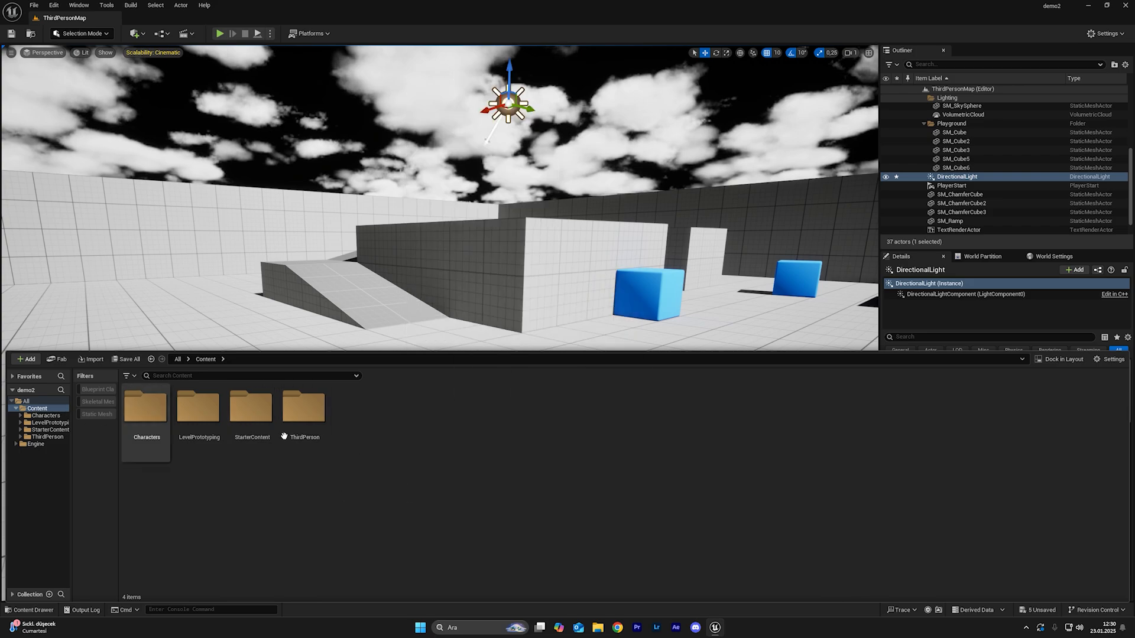
right_click(406, 445)
left_click(443, 117)
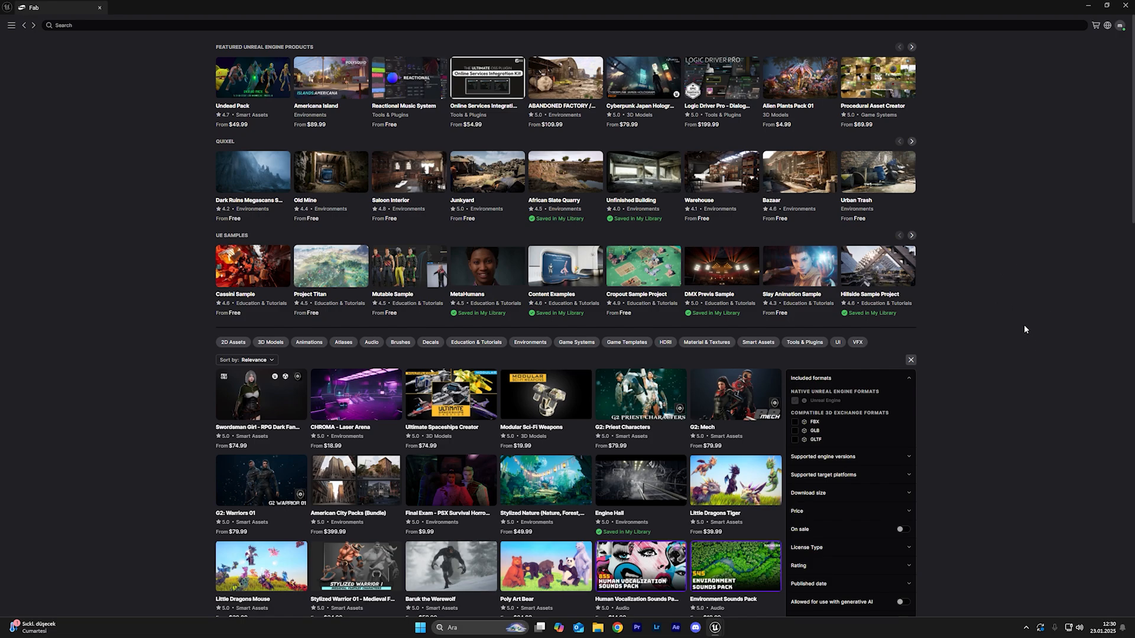
- Browse the Fab listings and view the preview images of Paragon: Khaimera
scroll(1022, 319, "down", 3)
scroll(1022, 316, "up", 2)
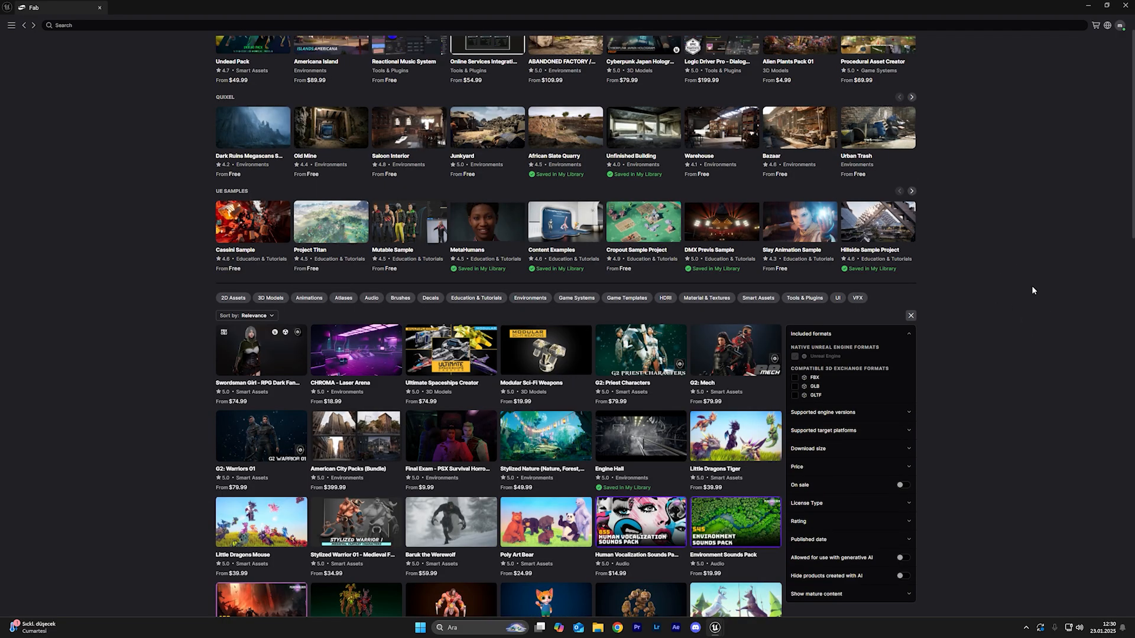
scroll(1009, 287, "up", 1)
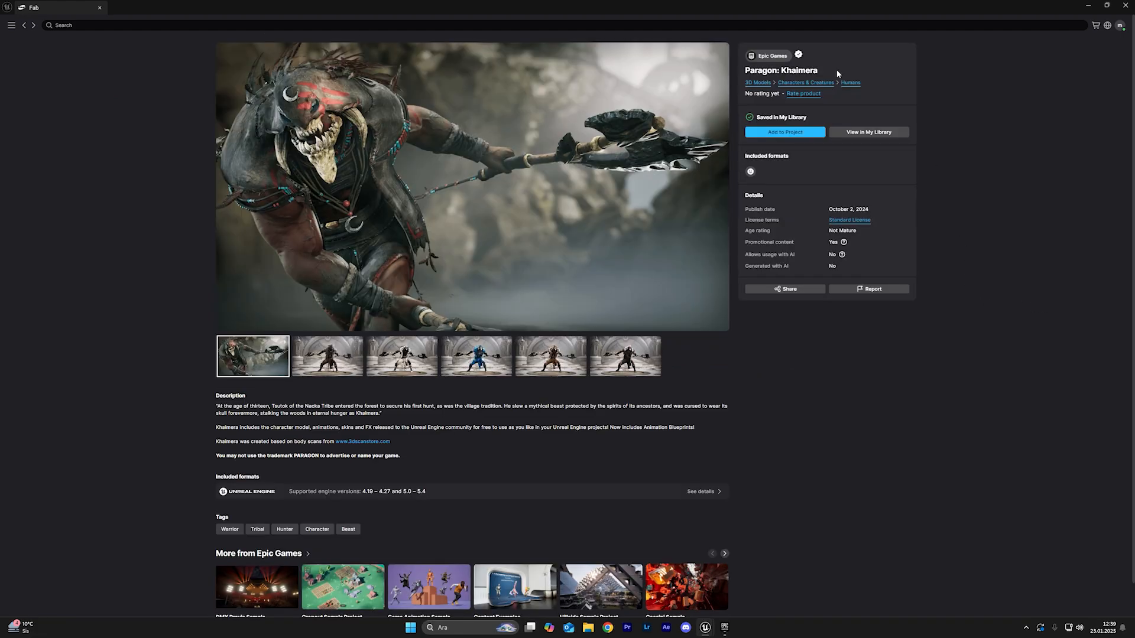
left_click(323, 362)
left_click(258, 362)
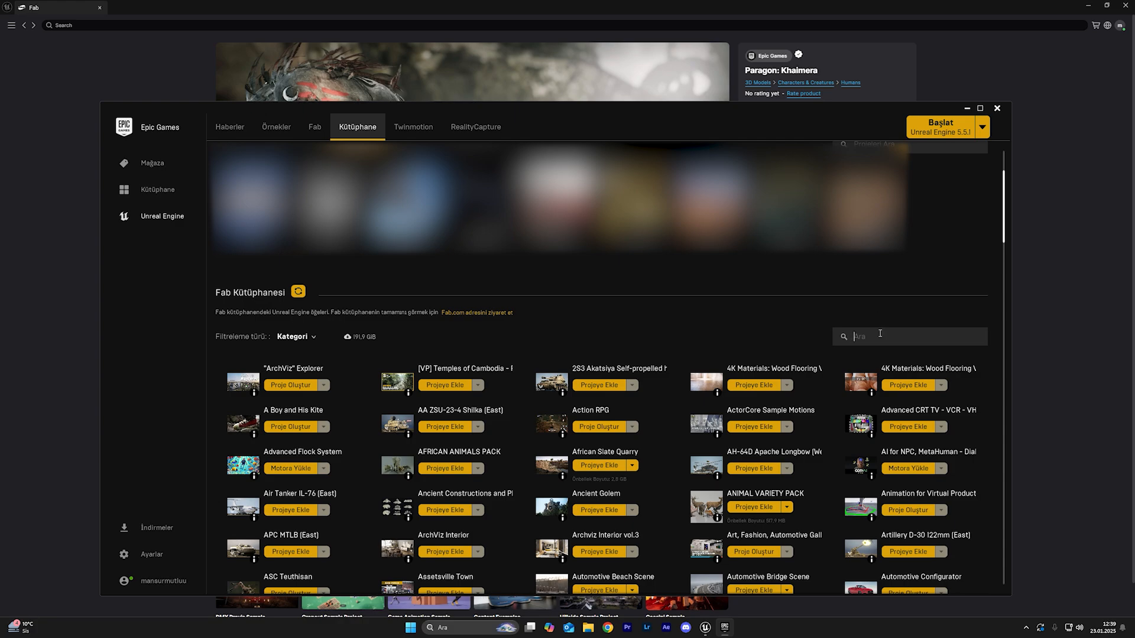
- In the Epic Games Launcher, search the Fab library for "paragon" and add Paragon: Wraith to the demo2 project
type("paragon")
scroll(672, 374, "down", 1)
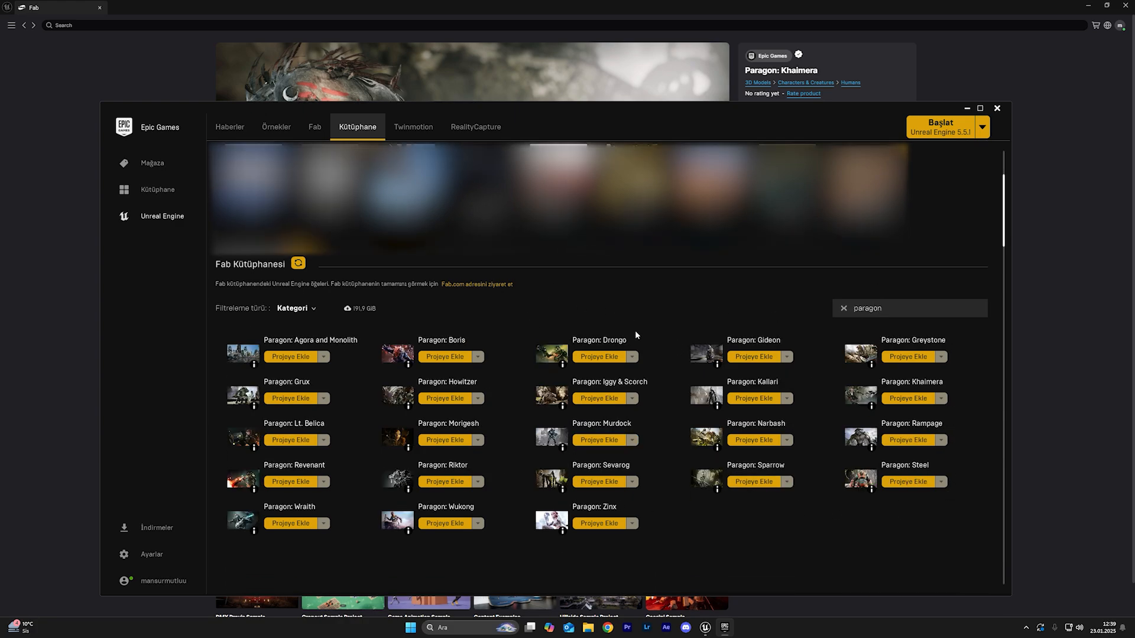
left_click(292, 525)
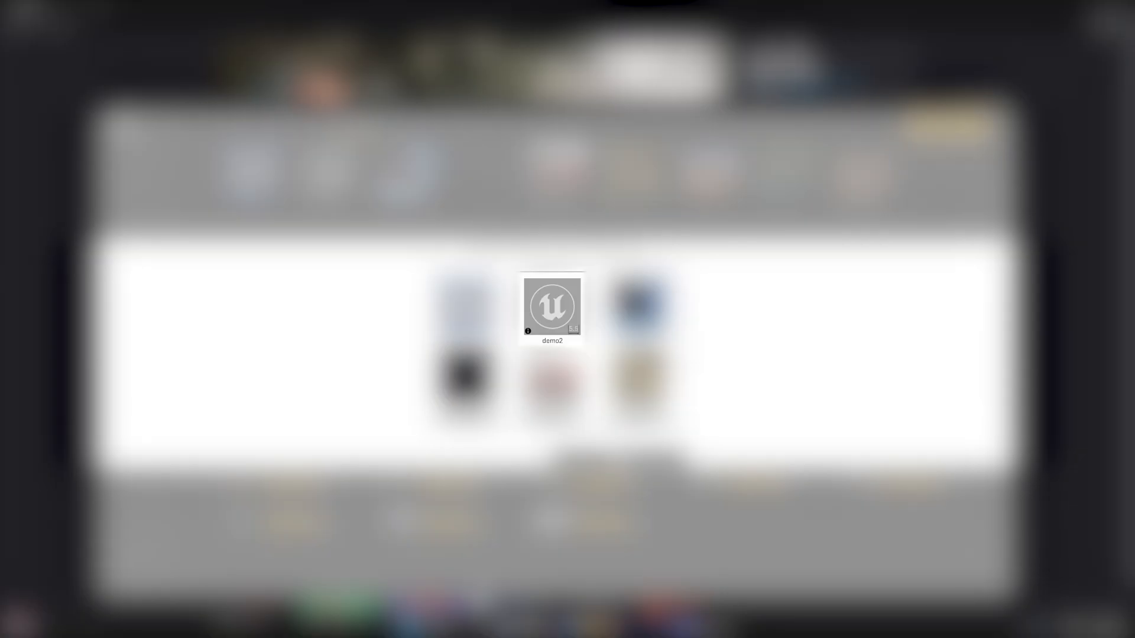
left_click(552, 306)
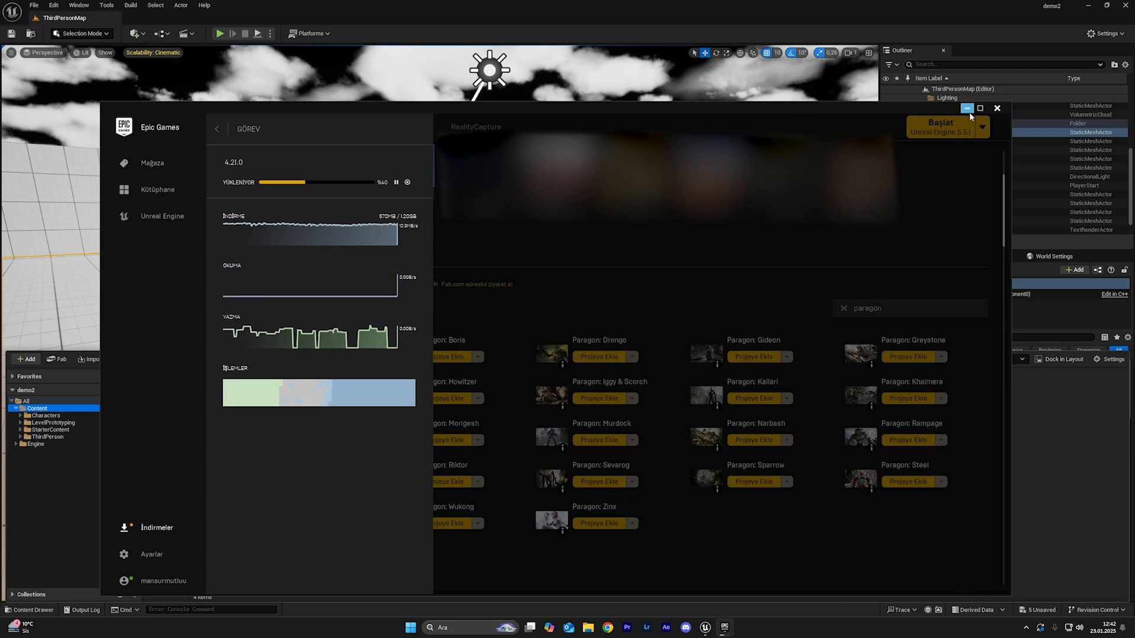
left_click(967, 108)
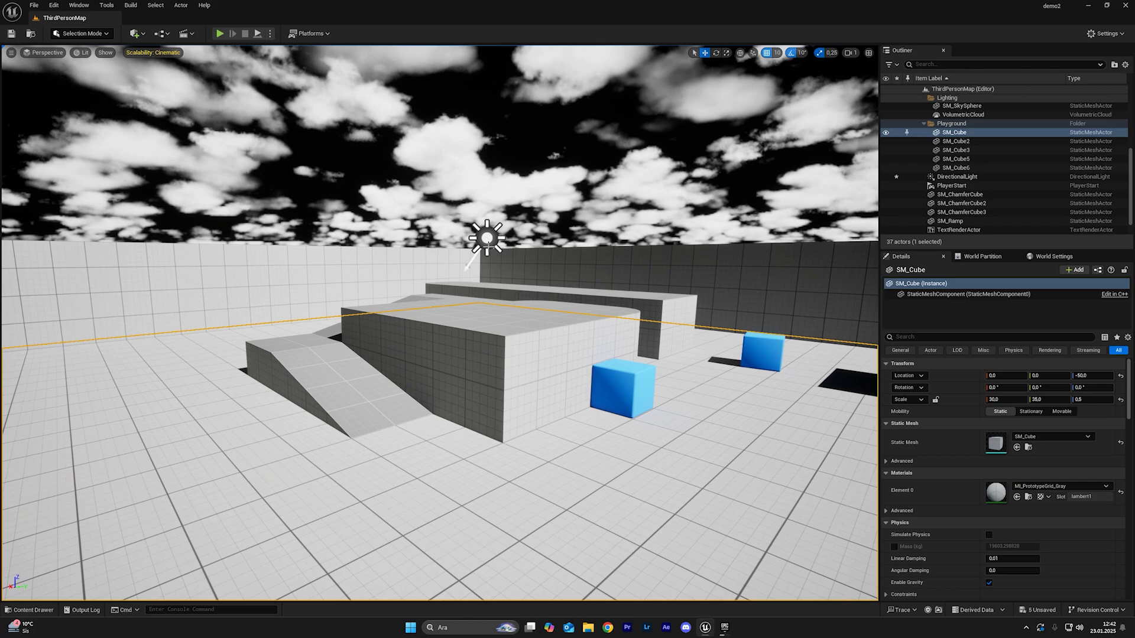
- Delete the directional light from the level and open the Env. Light Mixer
left_click(488, 239)
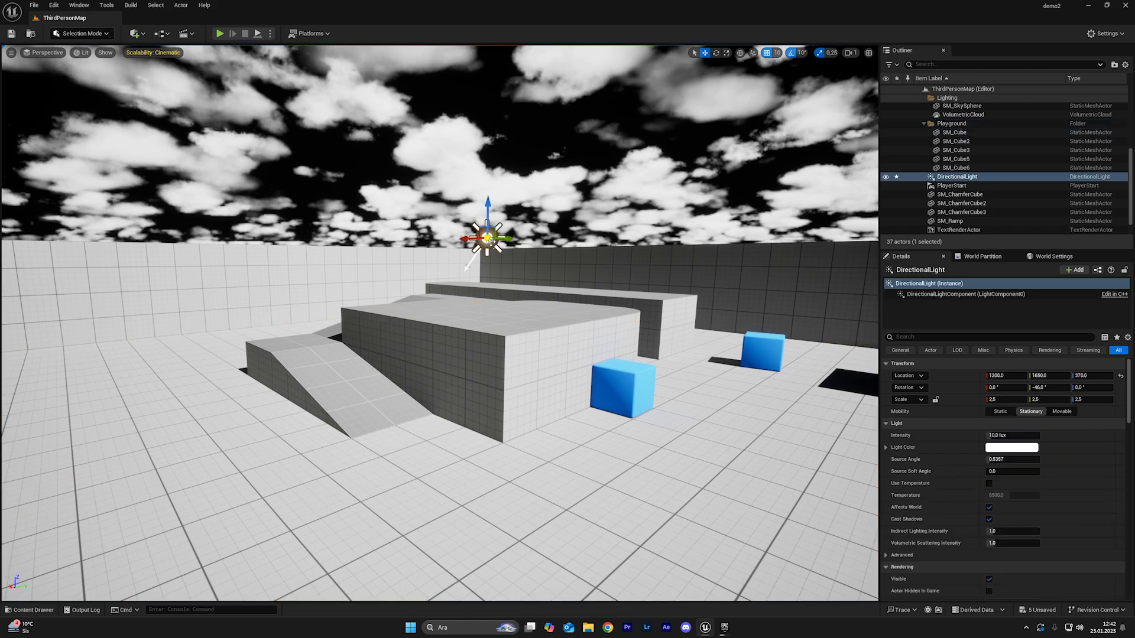
key("Delete")
left_click(79, 5)
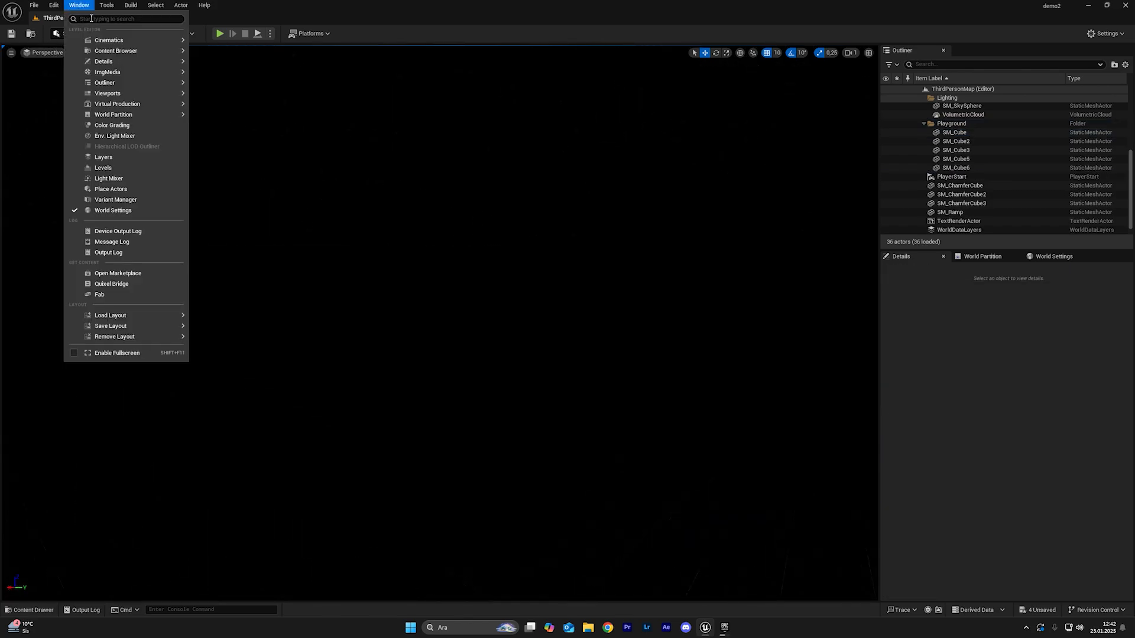
left_click(159, 136)
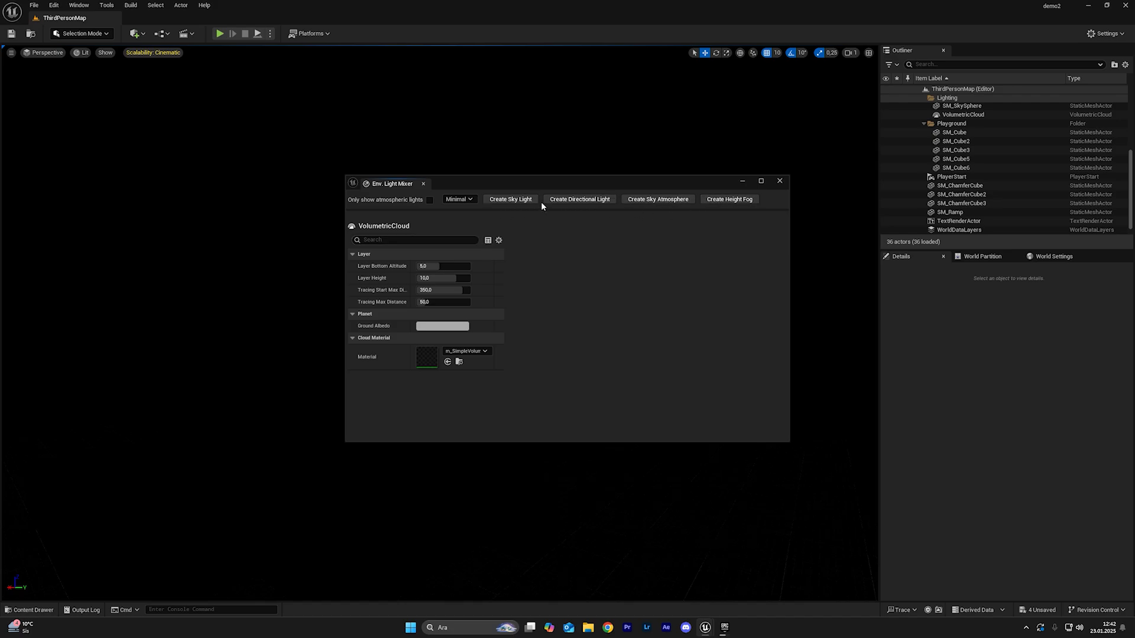
- Create a sky light, directional light, sky atmosphere and height fog with the Env. Light Mixer, and close the mixer
left_click(510, 200)
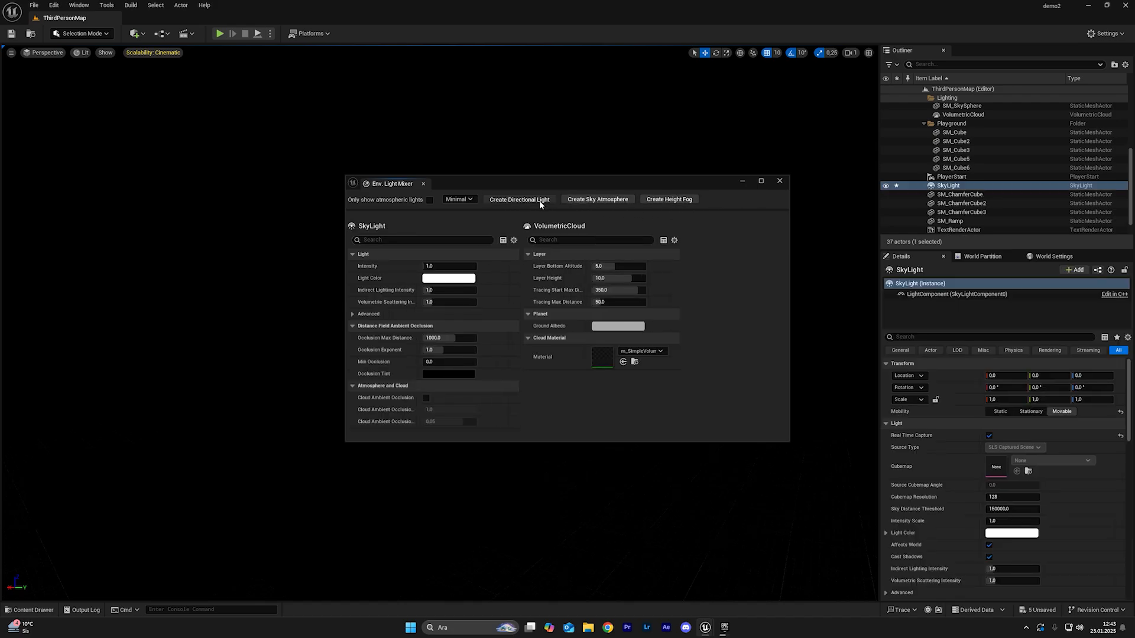
left_click(539, 200)
left_click(540, 200)
left_click(538, 200)
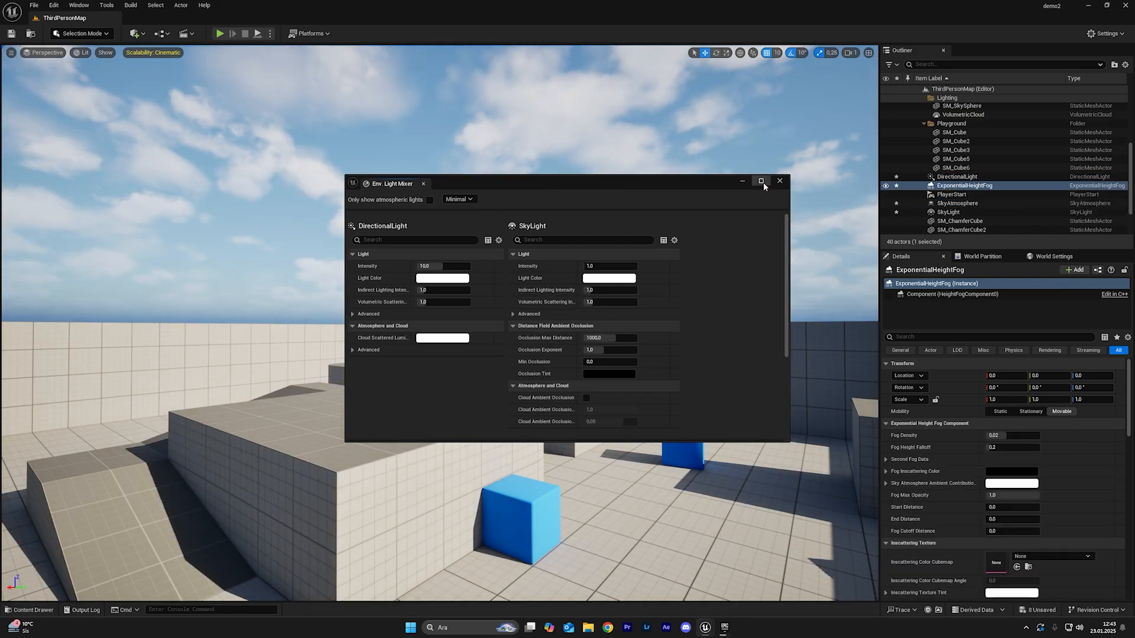
left_click(780, 181)
right_click_drag(733, 213, 709, 239)
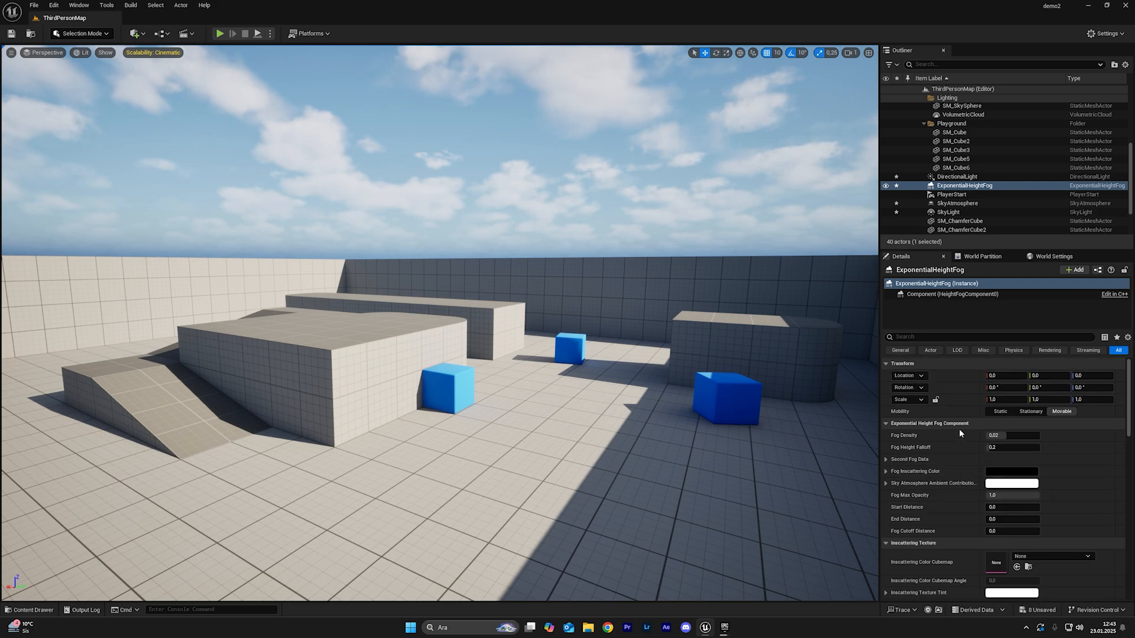
scroll(959, 431, "down", 2)
scroll(959, 438, "up", 2)
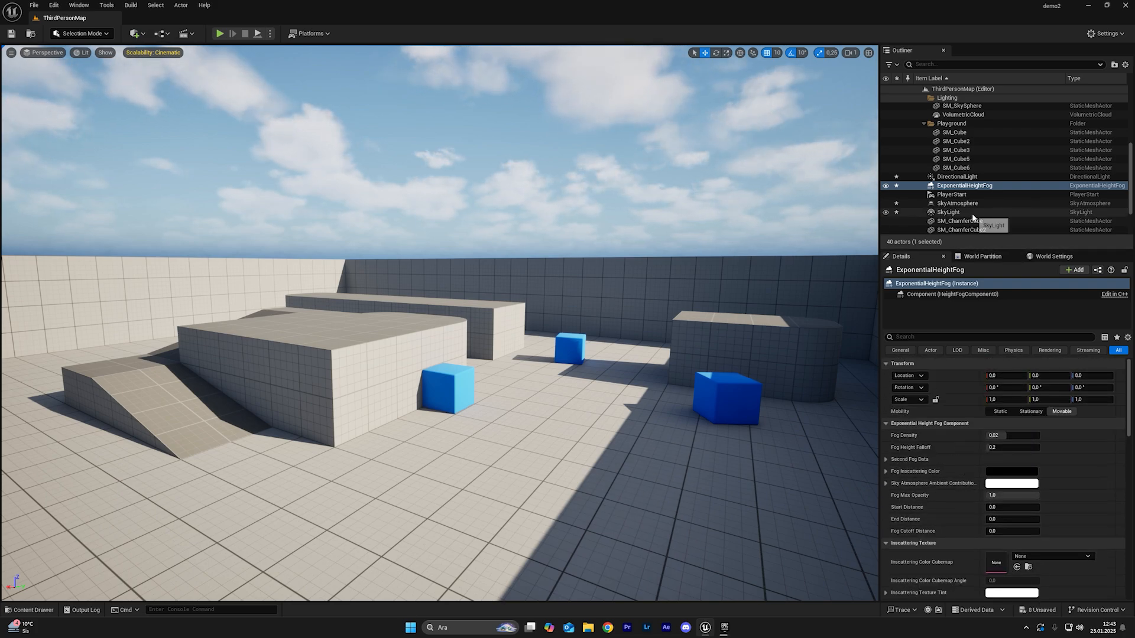
- Delete the directional light from the level and select the sky light
left_click(969, 177)
key("Delete")
left_click(957, 203)
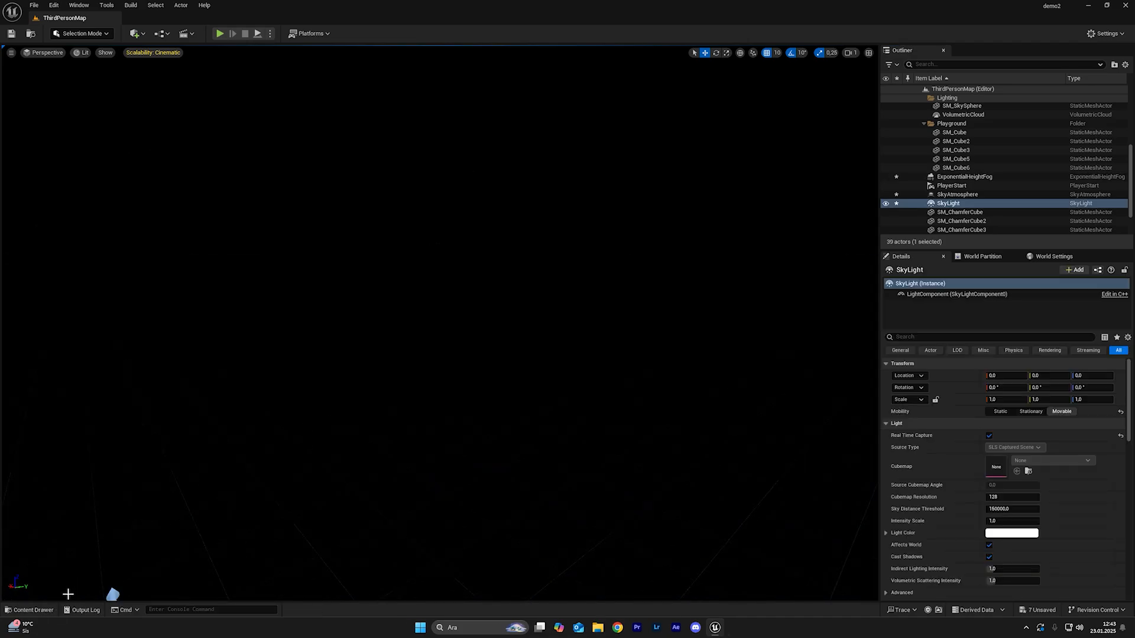
- Browse the ParagonWraith content folder and look into its FX and Characters subfolders
left_click(33, 610)
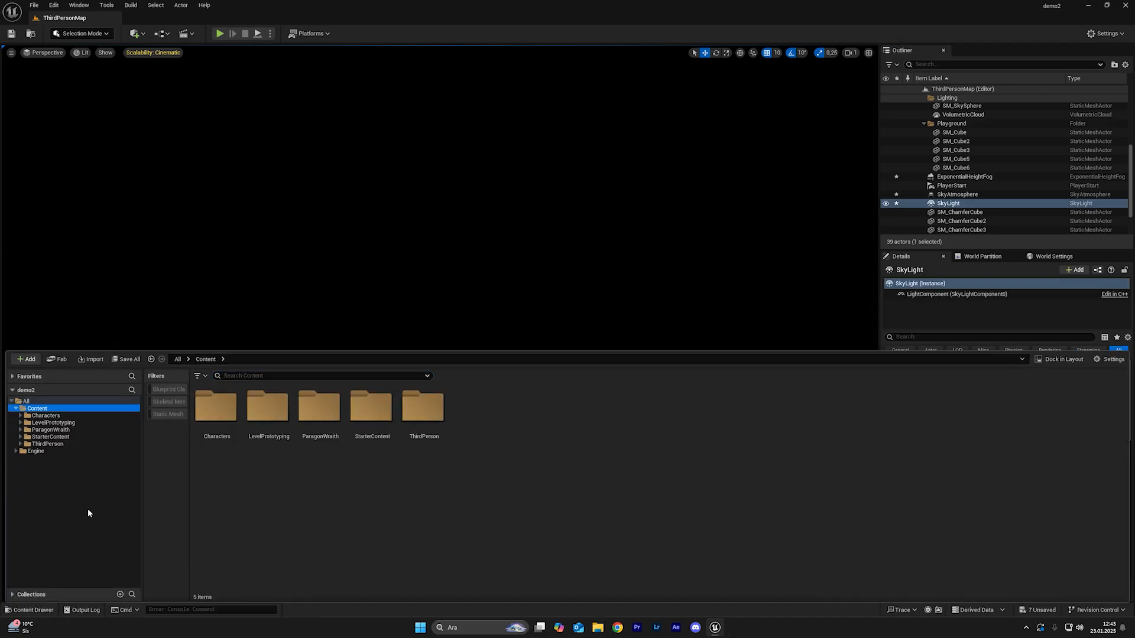
left_click(50, 431)
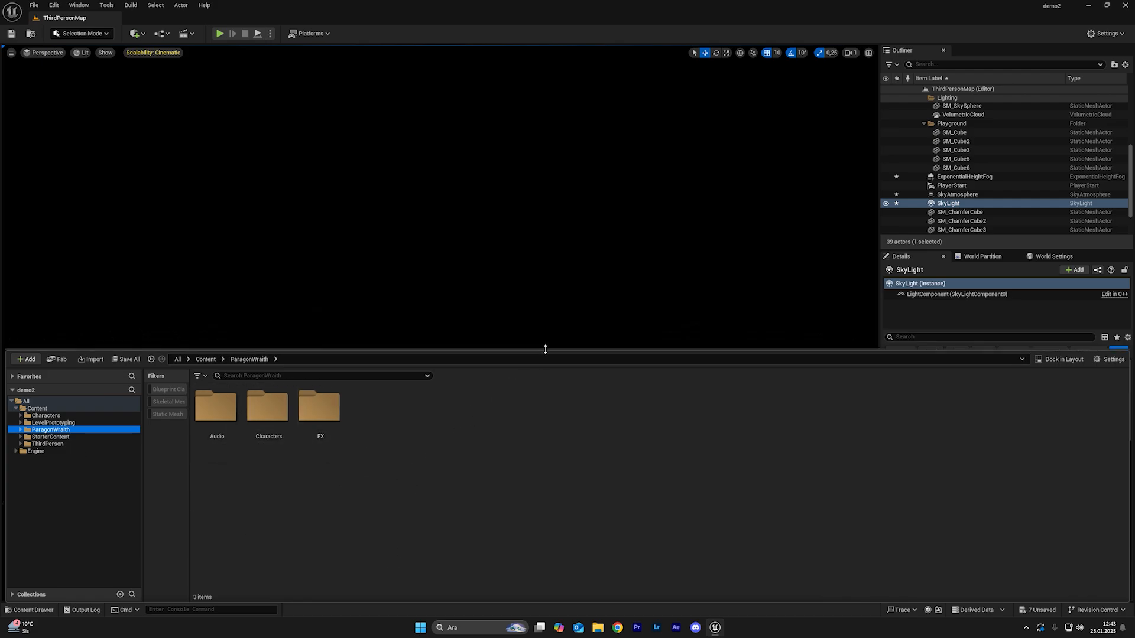
left_click_drag(545, 350, 544, 396)
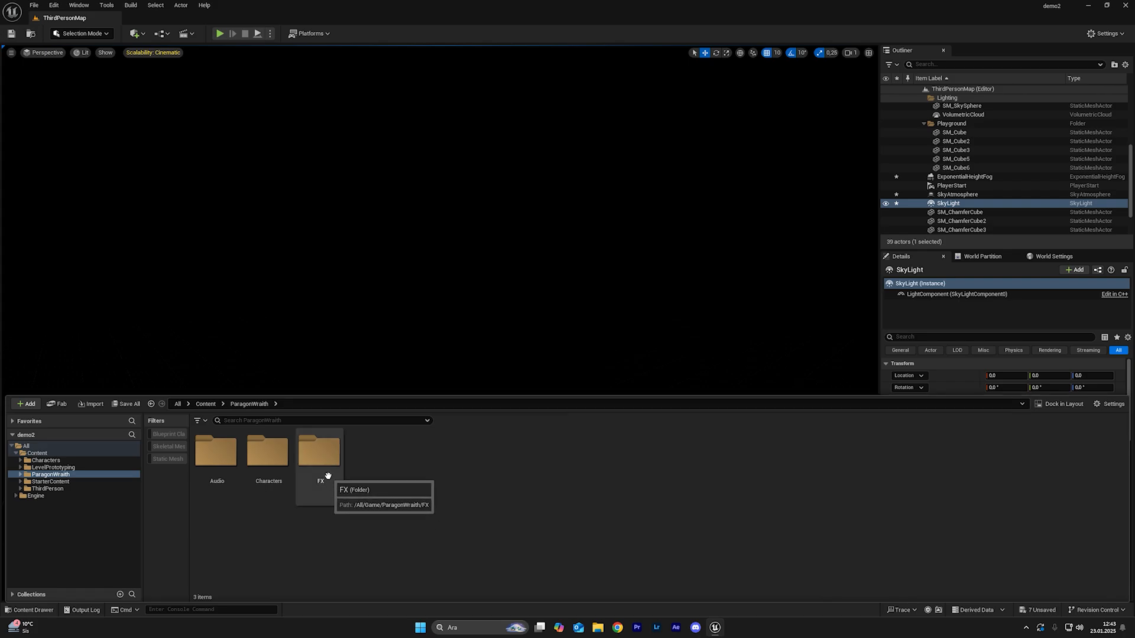
double_click(323, 459)
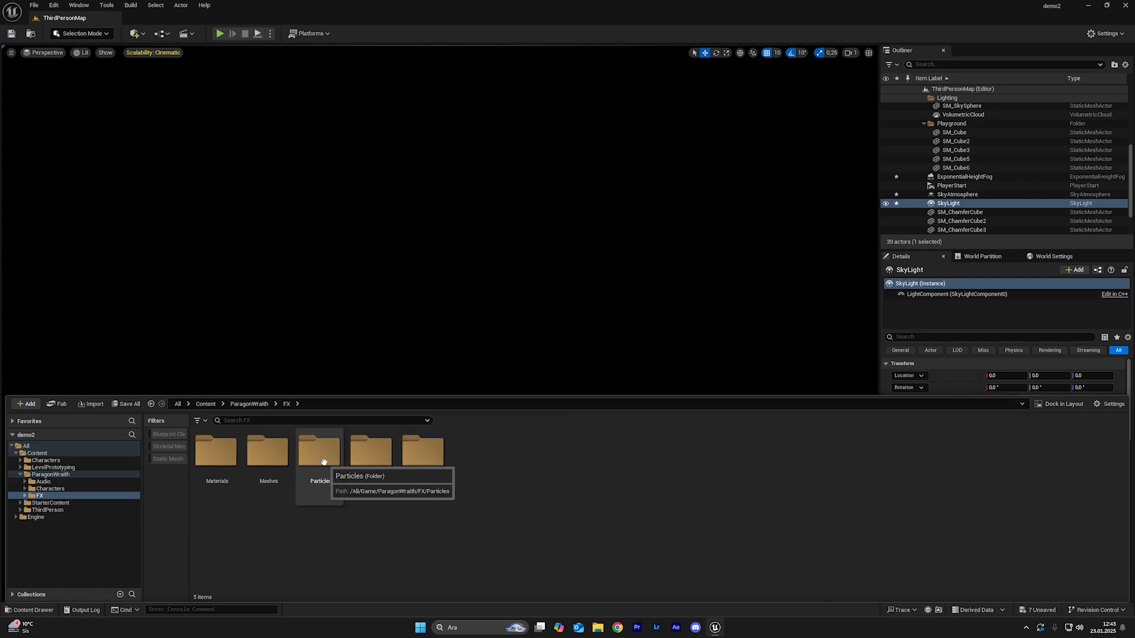
left_click(94, 474)
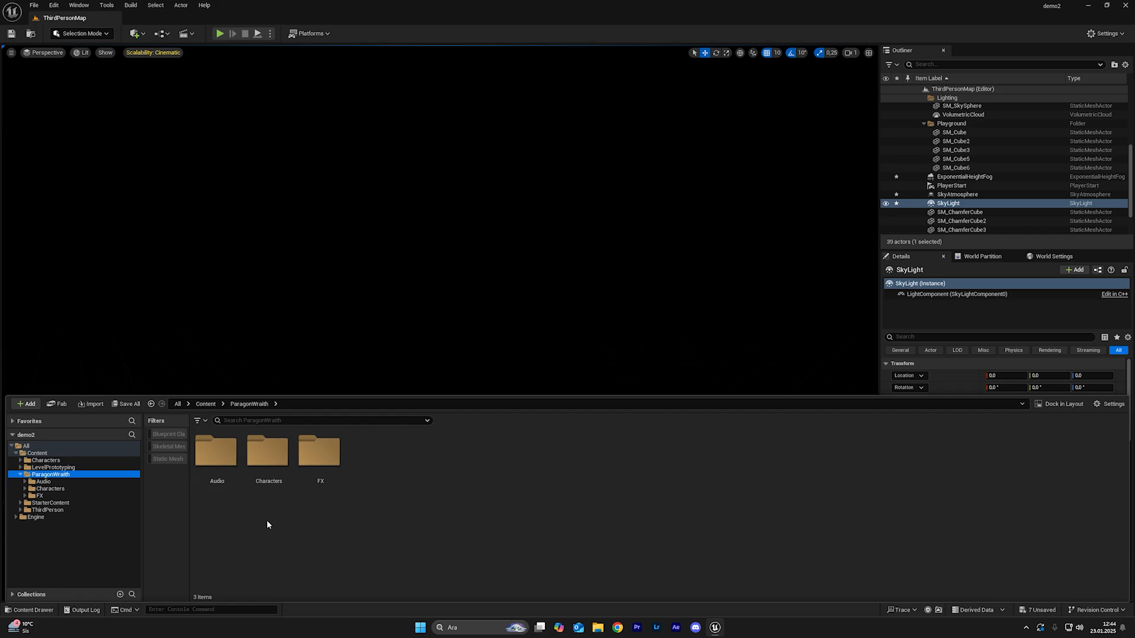
double_click(269, 456)
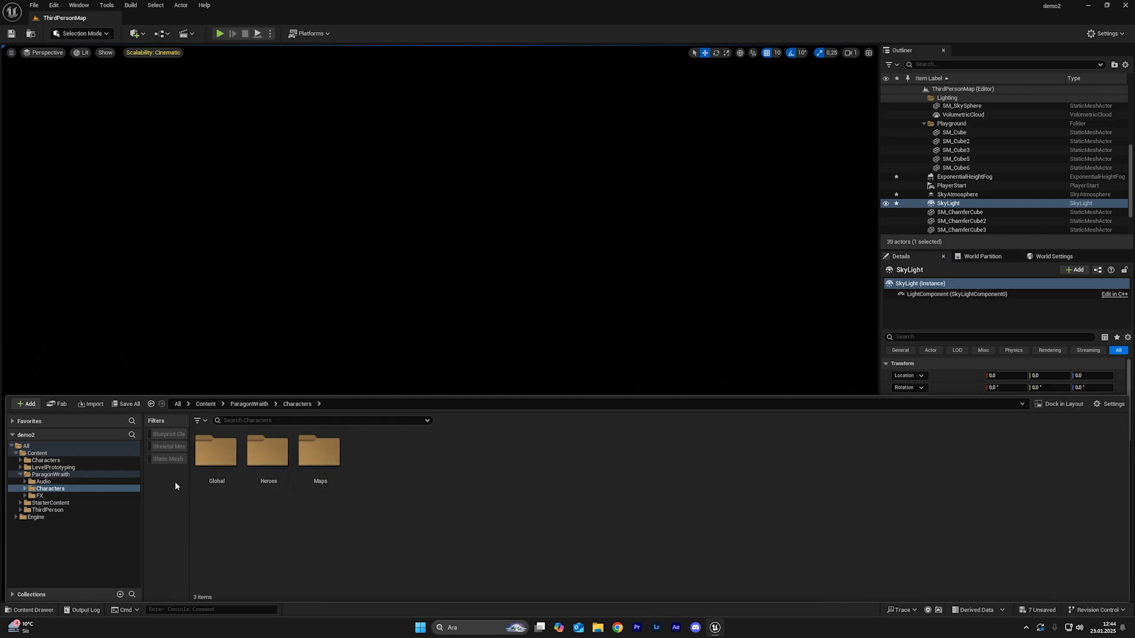
- Review the static meshes in the ParagonWraith folder, and filter its assets by Skeletal Mesh only
left_click(194, 422)
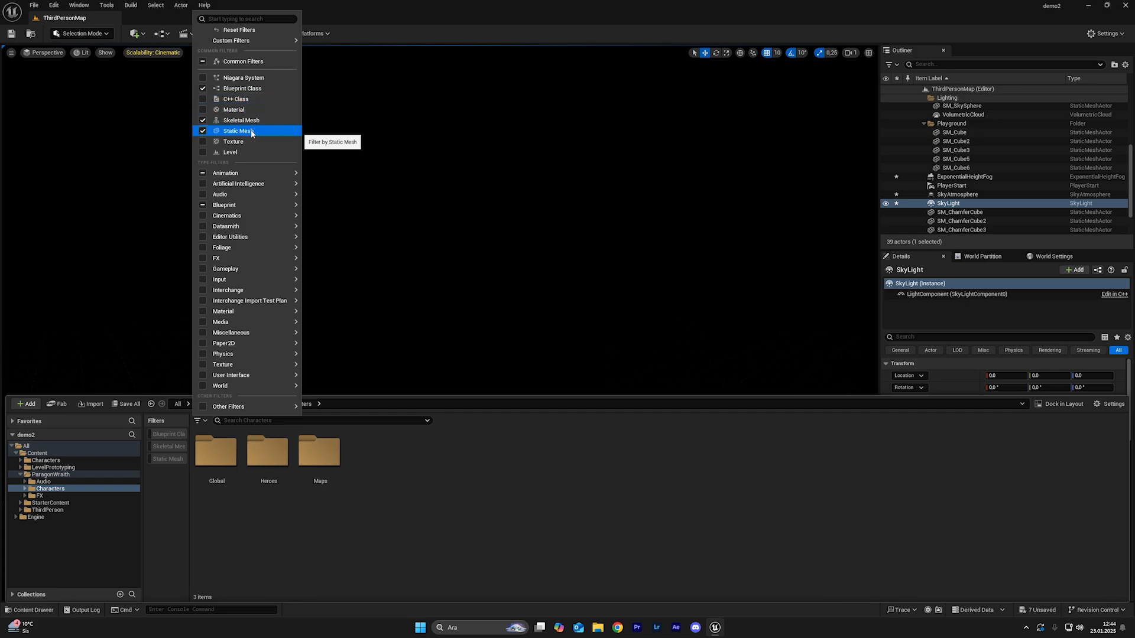
left_click(246, 525)
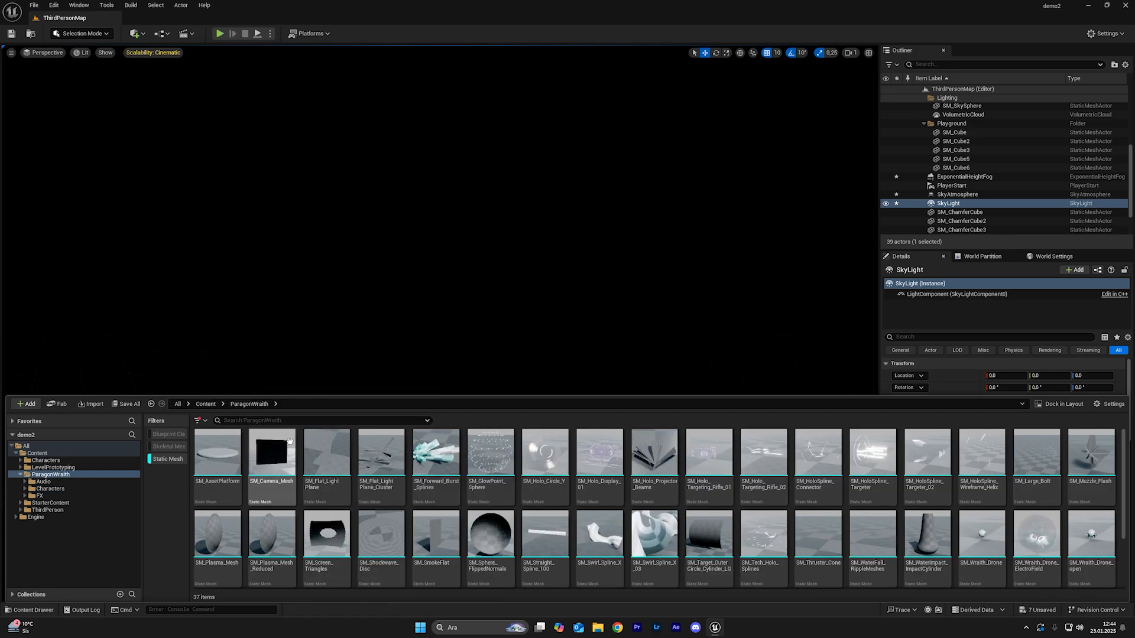
scroll(597, 485, "down", 3)
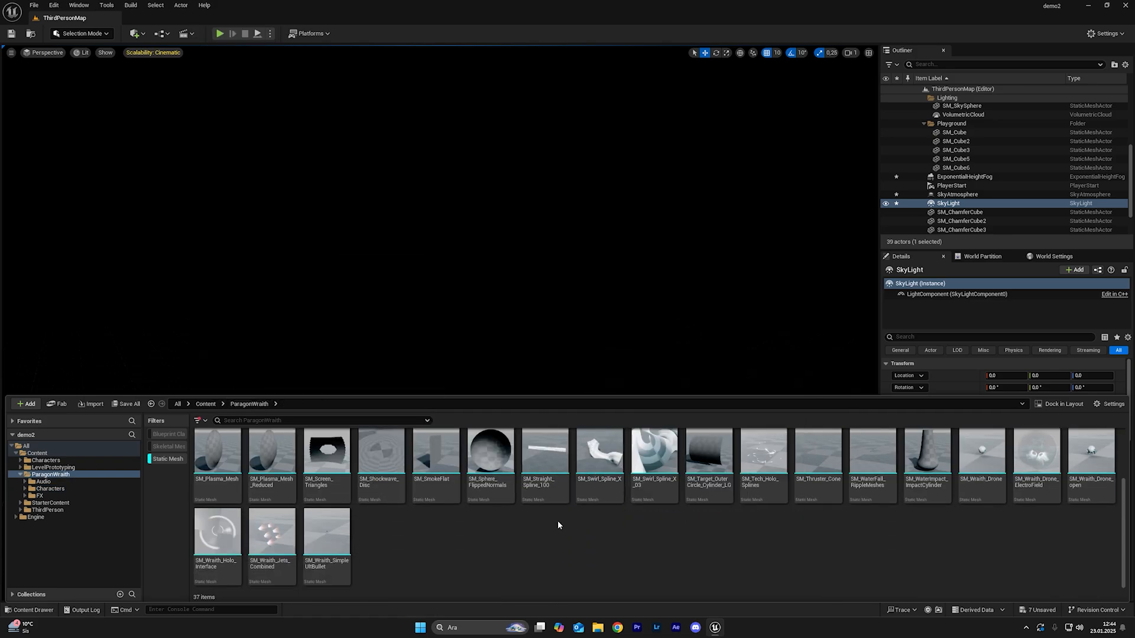
scroll(558, 524, "up", 3)
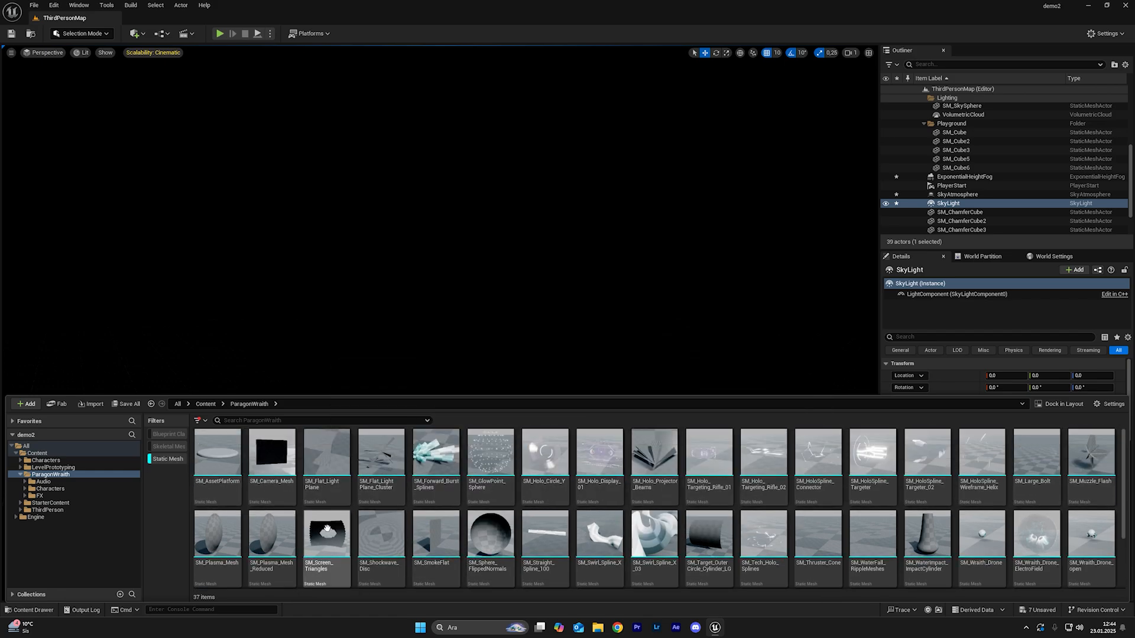
left_click(171, 446)
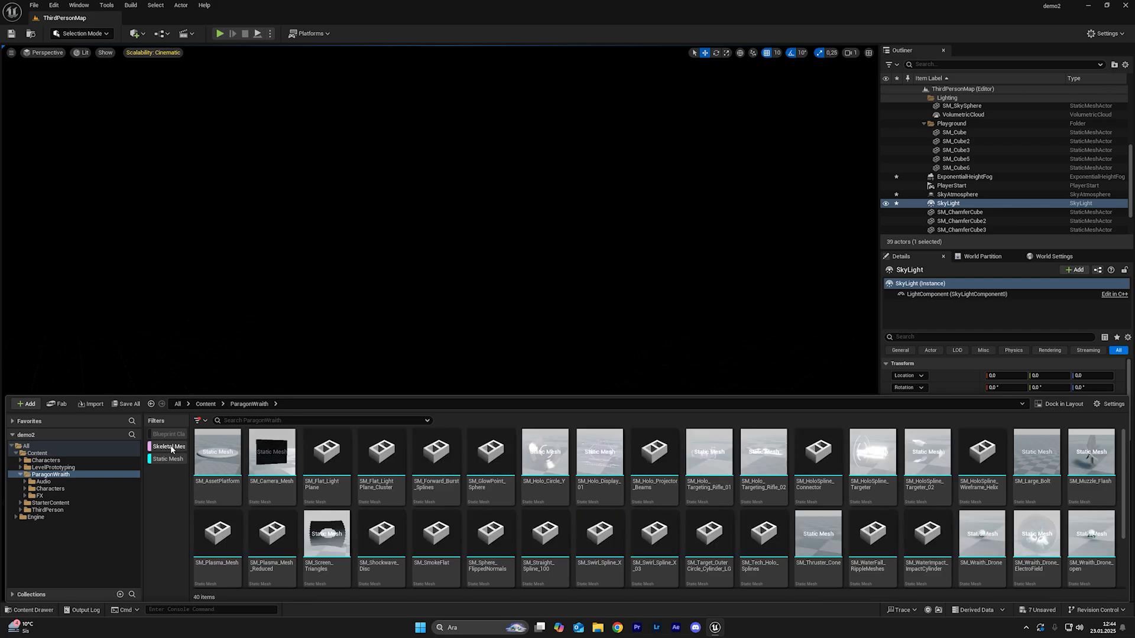
left_click(168, 459)
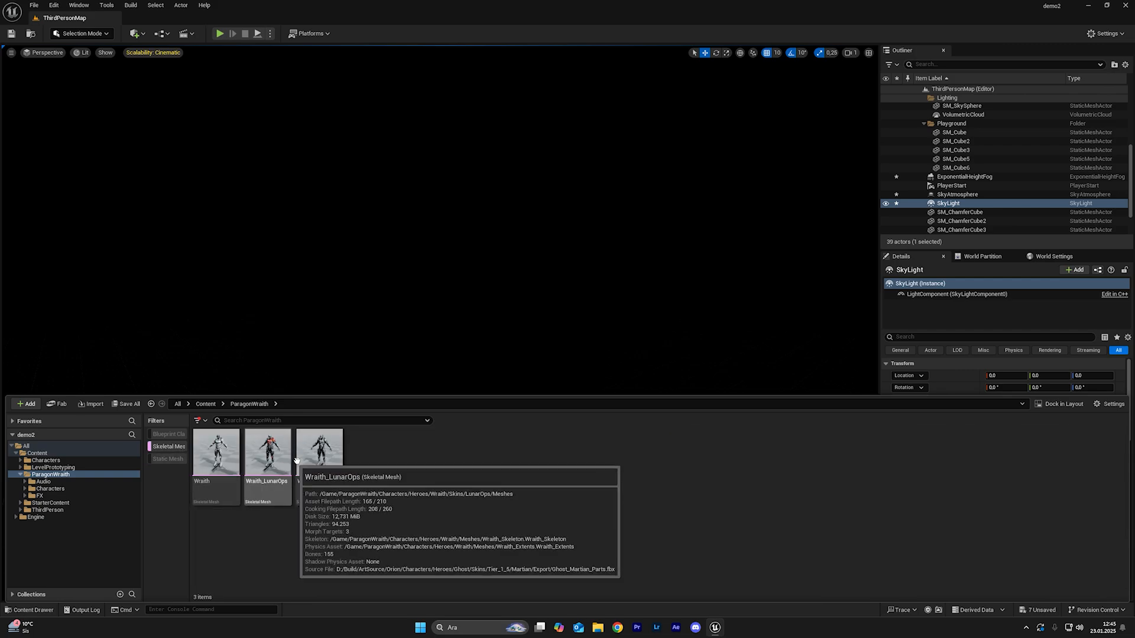
- Switch the viewport to the Unlit view mode and bring the ParagonWraith skeletal meshes back up over a clear floor area
left_click(81, 53)
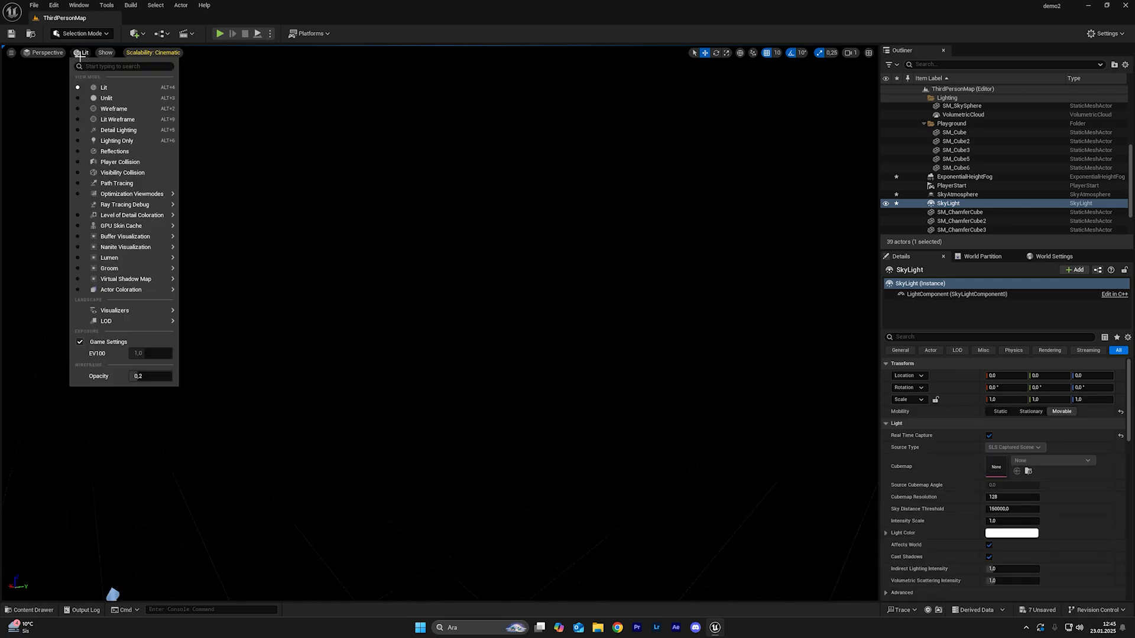
left_click(105, 99)
left_click(34, 611)
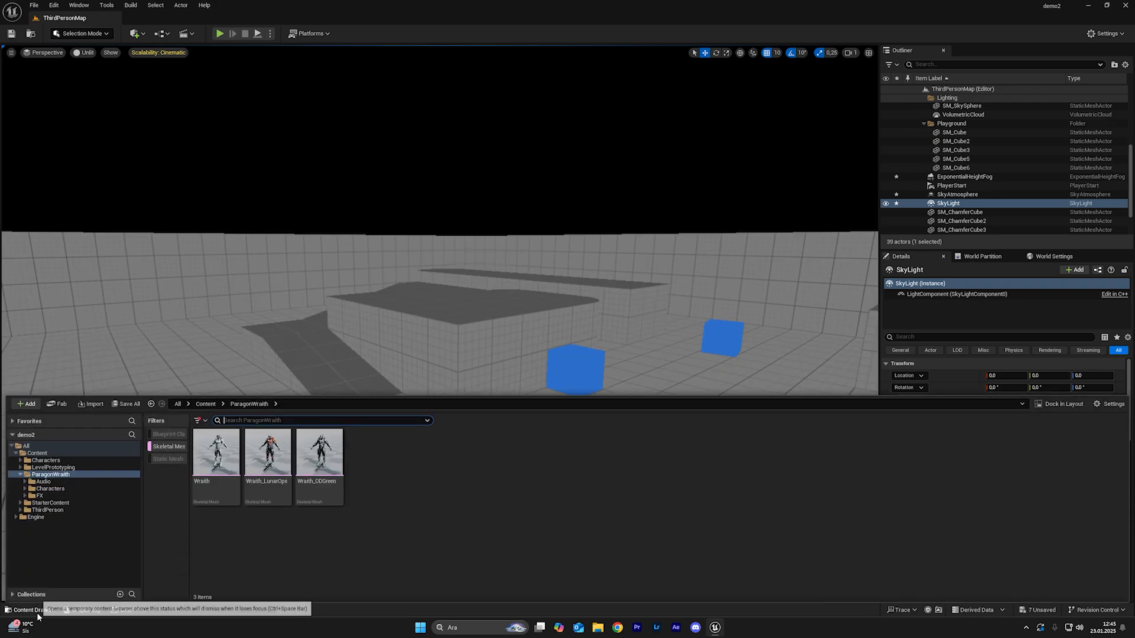
right_click_drag(423, 331, 446, 370)
key("ctrl+space")
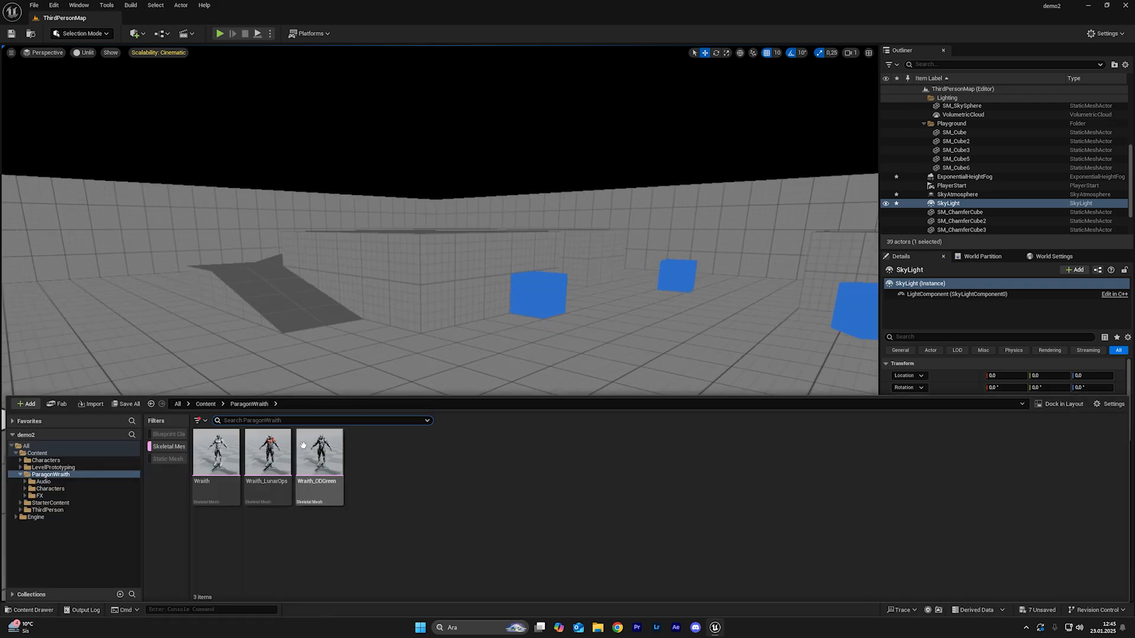
- Place the Wraith_LunarOps skeletal mesh on the level floor and view the character from several sides
left_click(268, 452)
left_click_drag(459, 360, 478, 361)
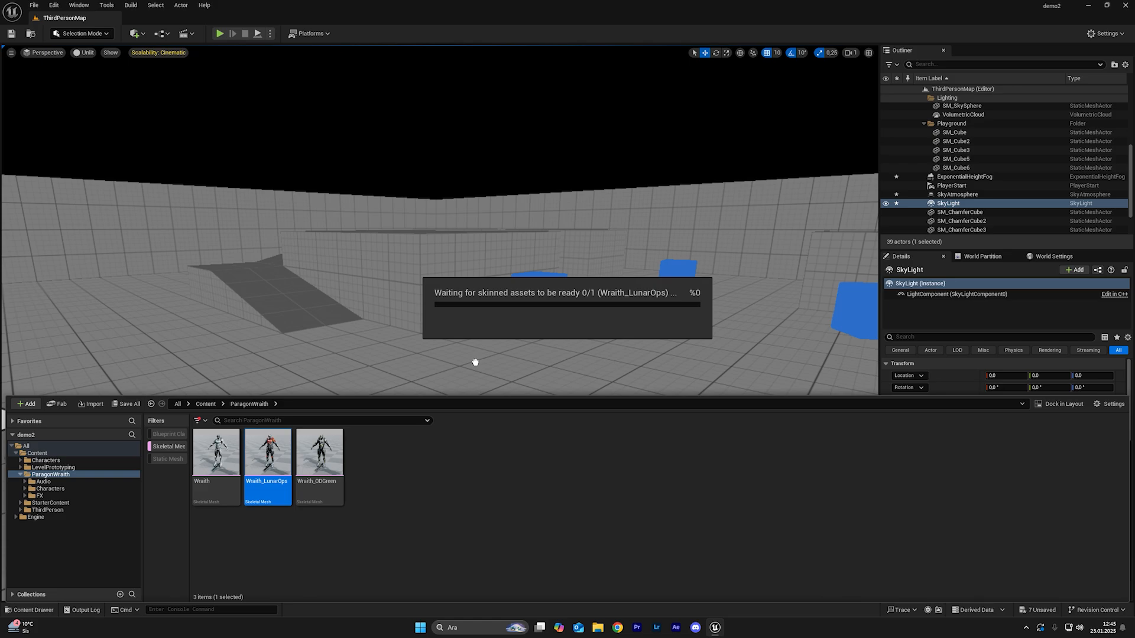
right_click_drag(475, 362, 503, 331)
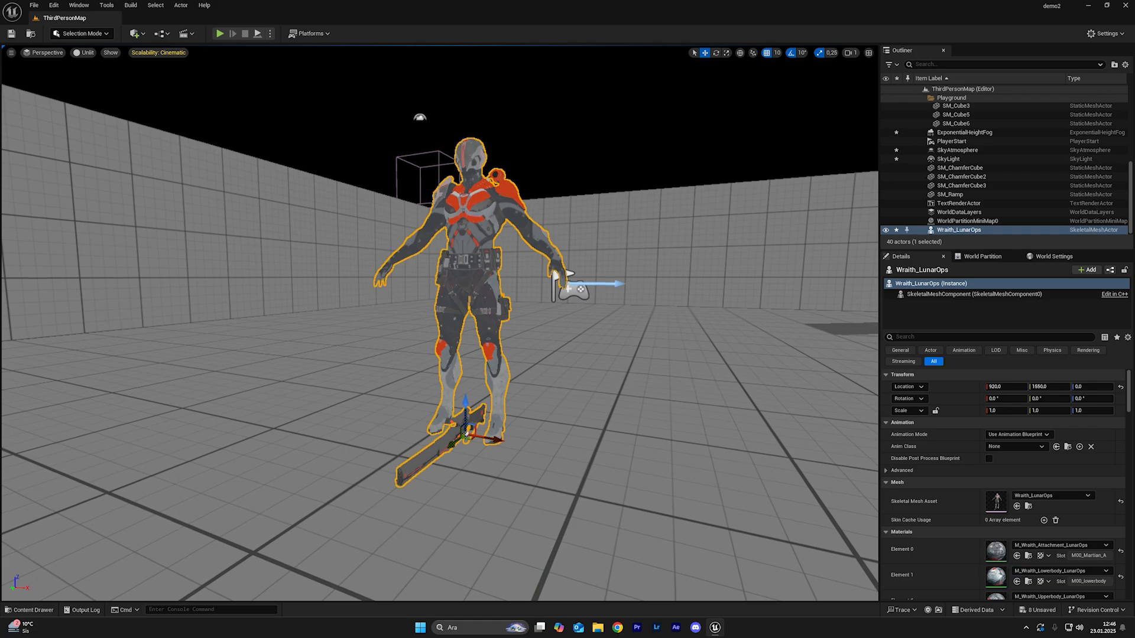
right_click_drag(539, 187, 561, 196)
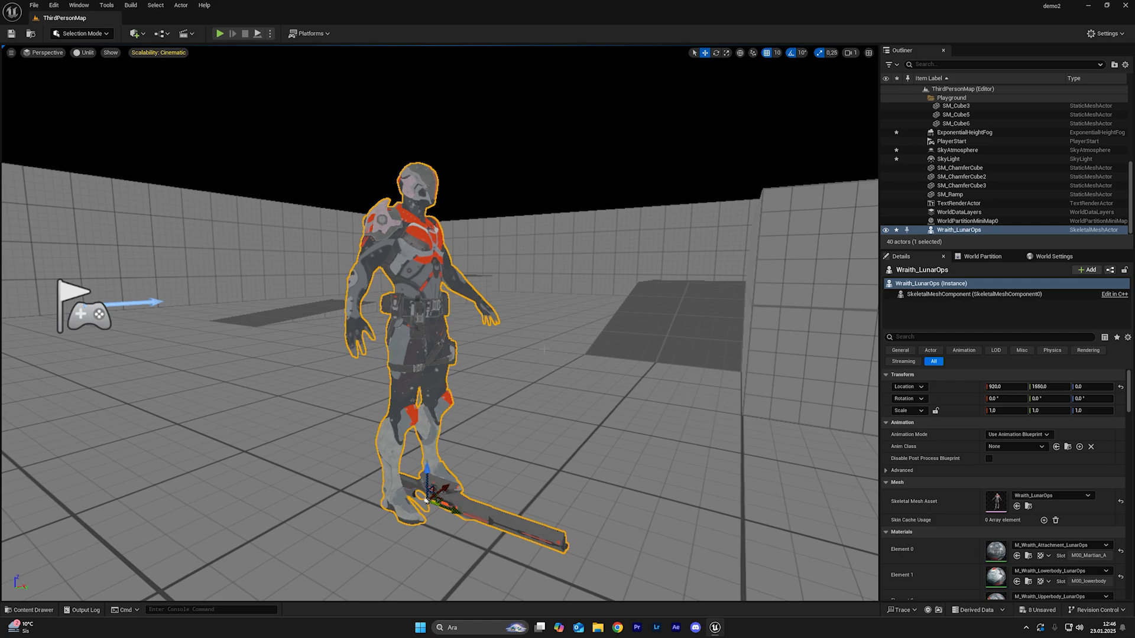
left_click_drag(426, 501, 466, 482, "alt")
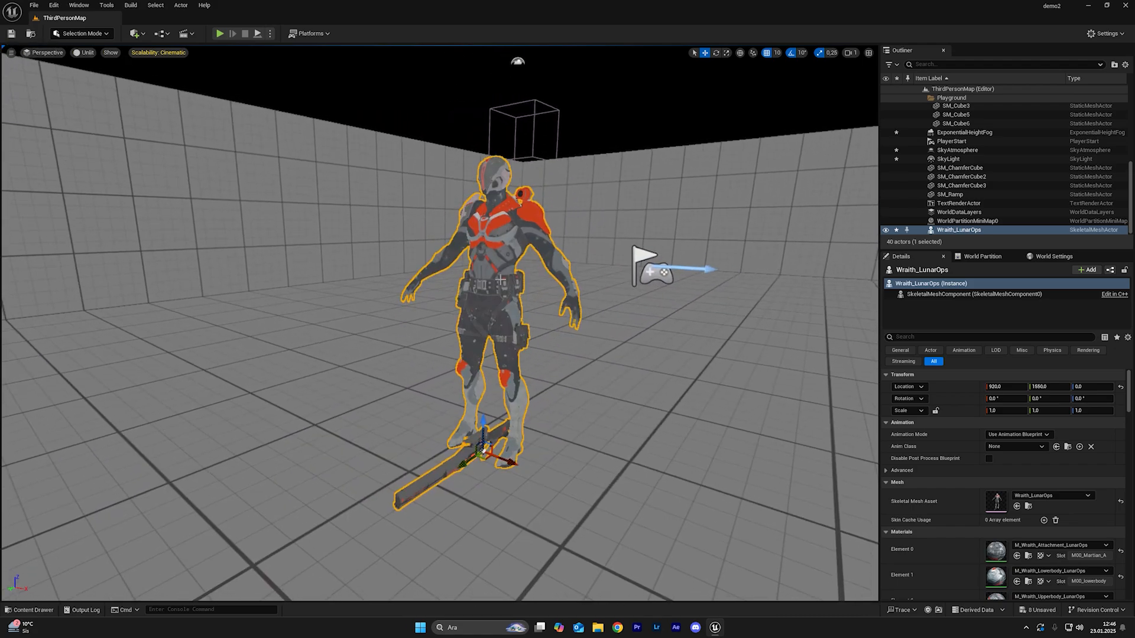
- Return the viewport to the Lit view mode and add a directional light to the level
left_click(88, 53)
left_click(89, 90)
left_click(134, 34)
mouse_move(188, 129)
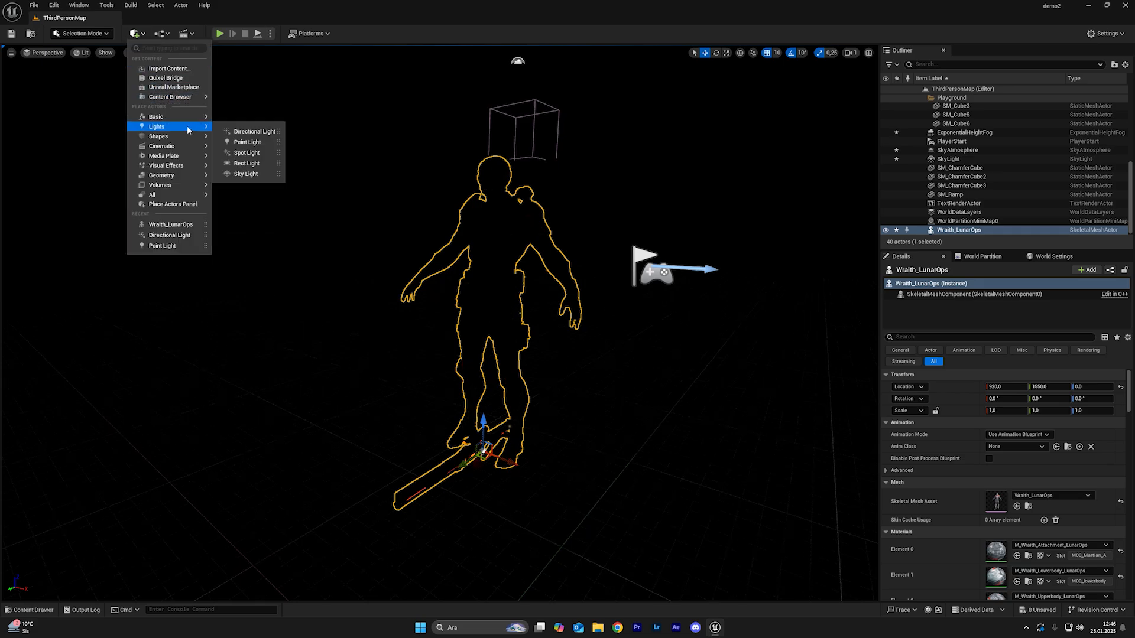
left_click(250, 130)
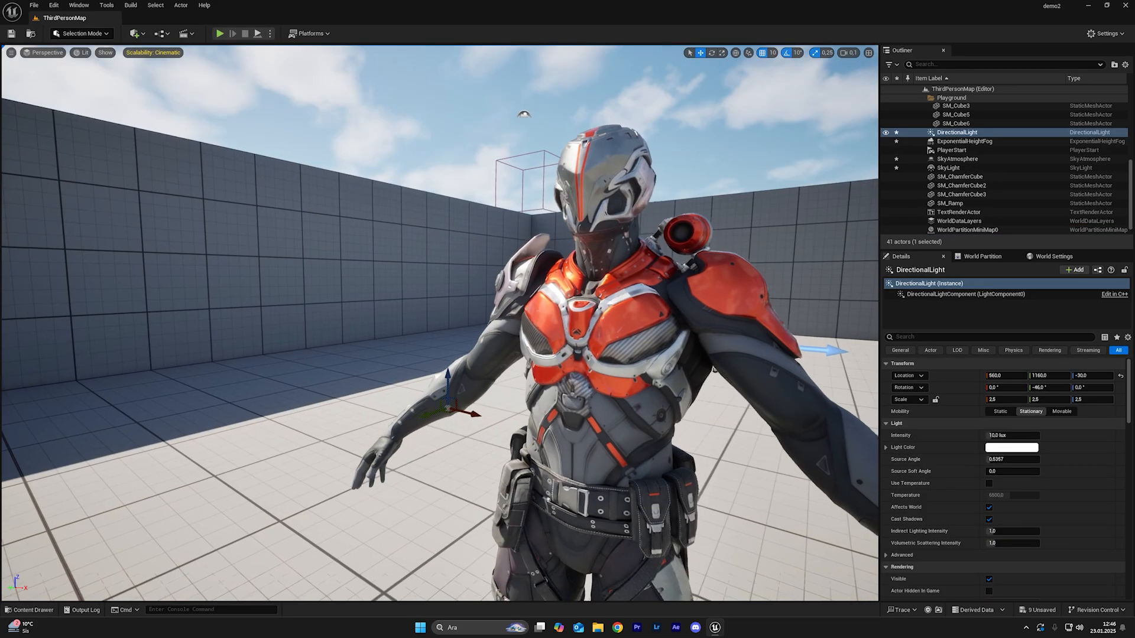
- Inspect the lit character up close and set the viewport camera speed to 0.33
scroll(441, 323, "up", 5)
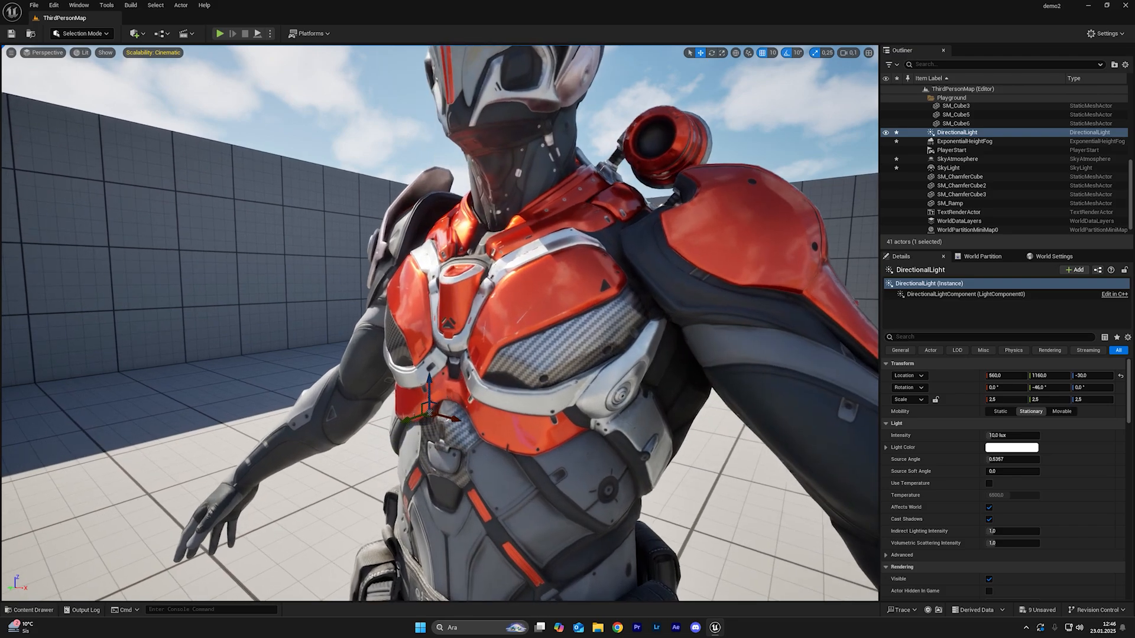
scroll(440, 323, "down", 5)
left_click(848, 53)
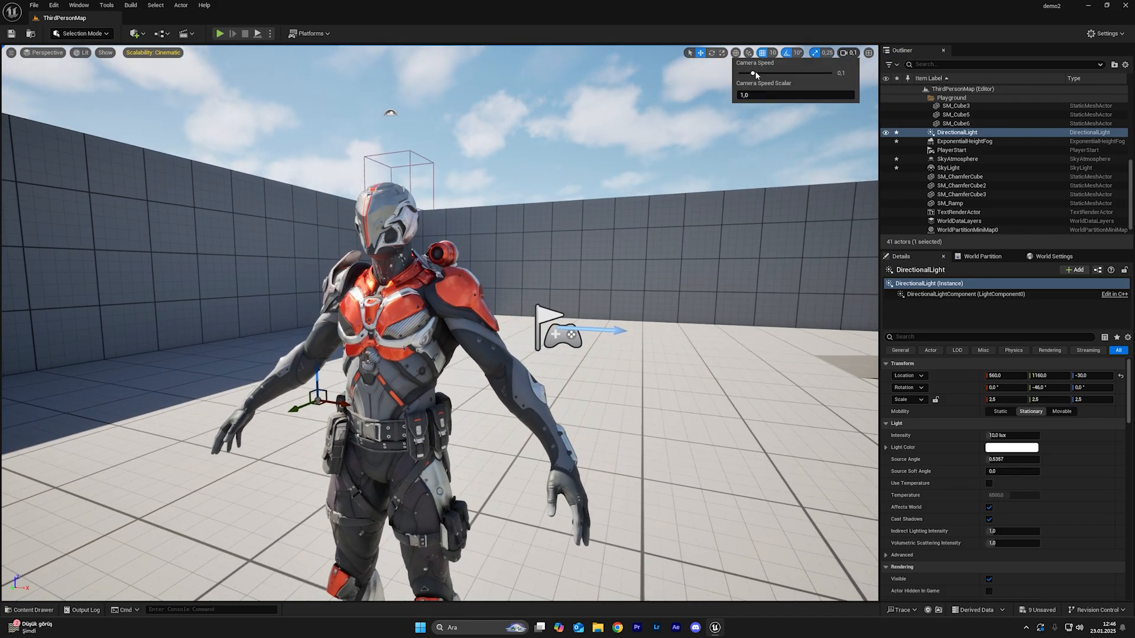
left_click_drag(753, 74, 766, 74)
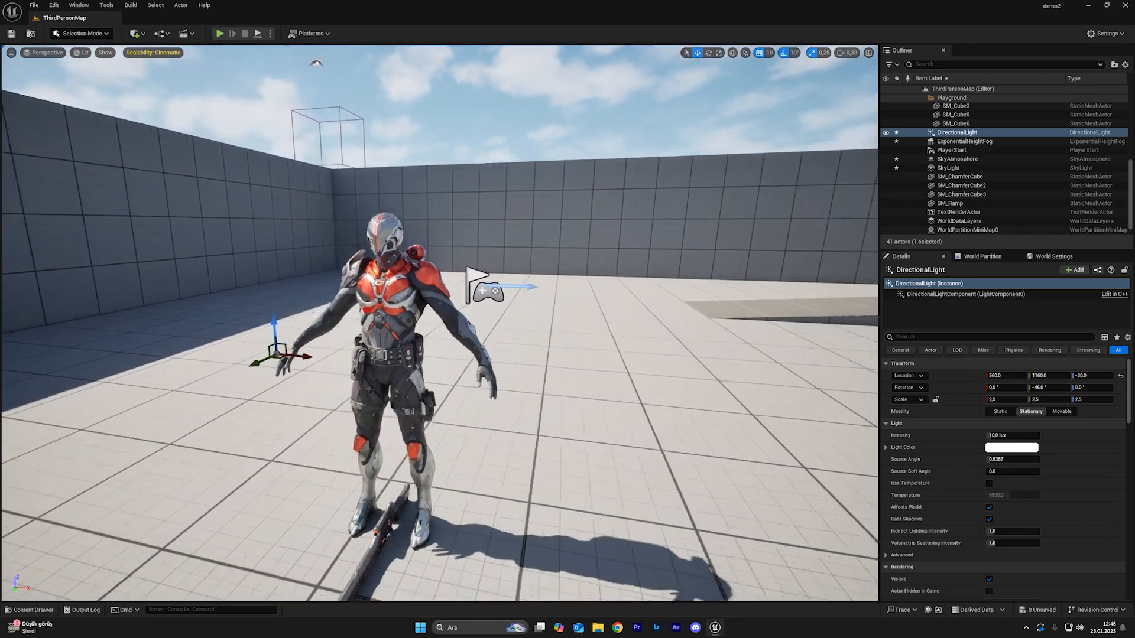
mouse_move(441, 323)
right_mouse_down()
mouse_move(485, 325)
mouse_move(449, 325)
right_mouse_up()
- Add a Cine Camera Actor to the level near the character
left_click(137, 34)
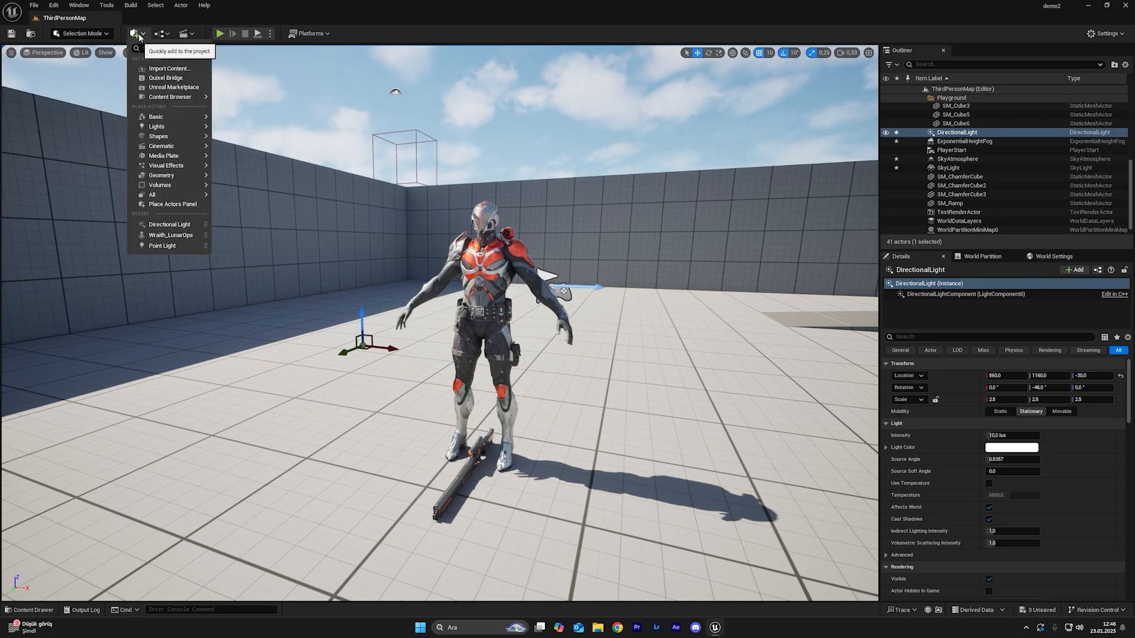
mouse_move(190, 150)
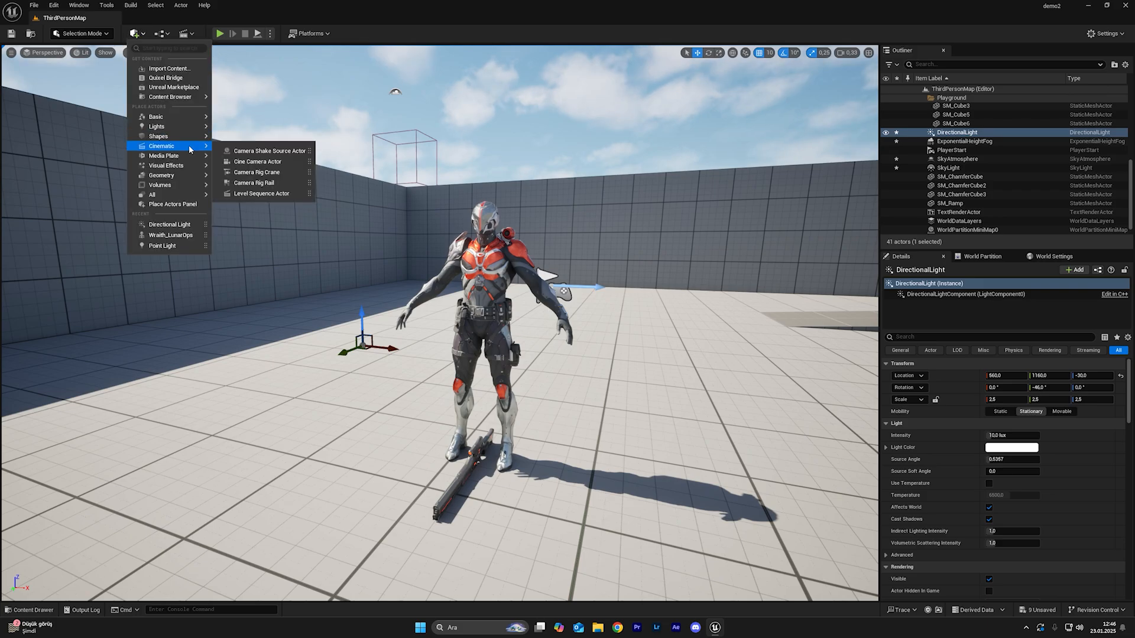
left_click(285, 162)
scroll(476, 458, "up", 5)
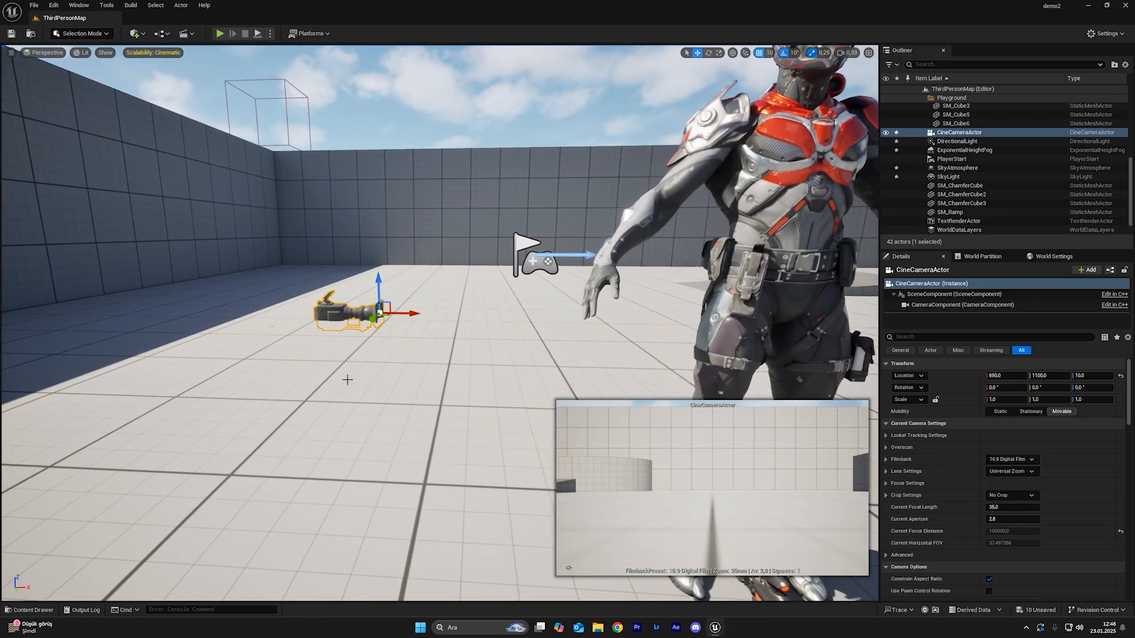
scroll(452, 338, "down", 5)
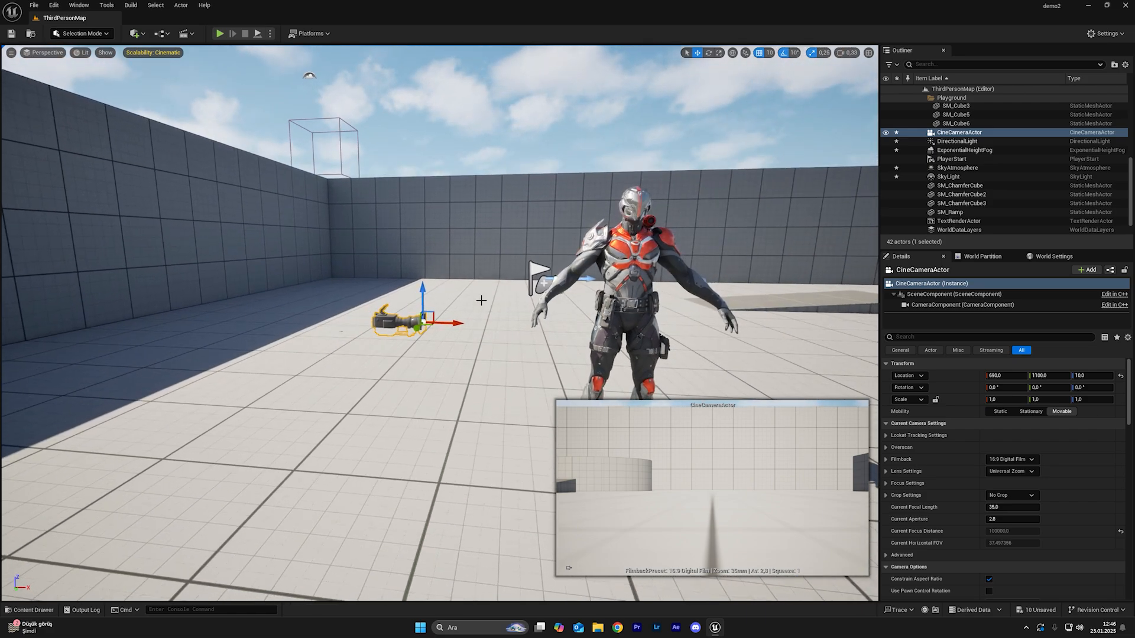
- Alternate the selection between the cine camera and the surrounding wall and floor meshes to check the camera preview
left_click(436, 266)
left_click(390, 322)
left_click(436, 264)
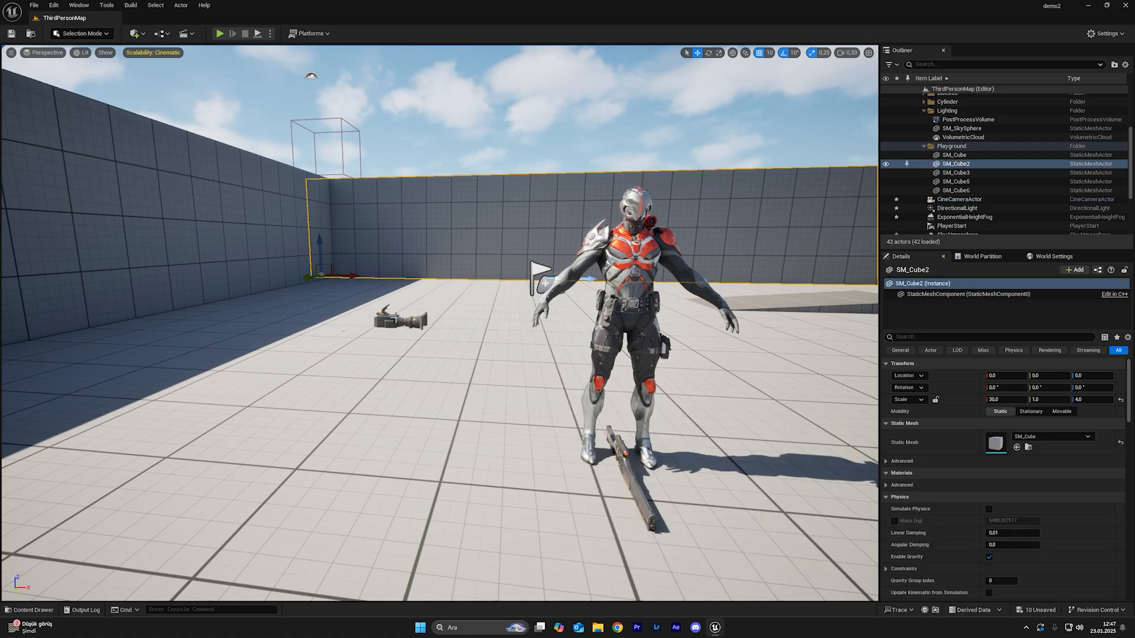
left_click(392, 321)
left_click(458, 386)
mouse_move(458, 386)
right_mouse_down()
mouse_move(431, 387)
mouse_move(458, 386)
right_mouse_up()
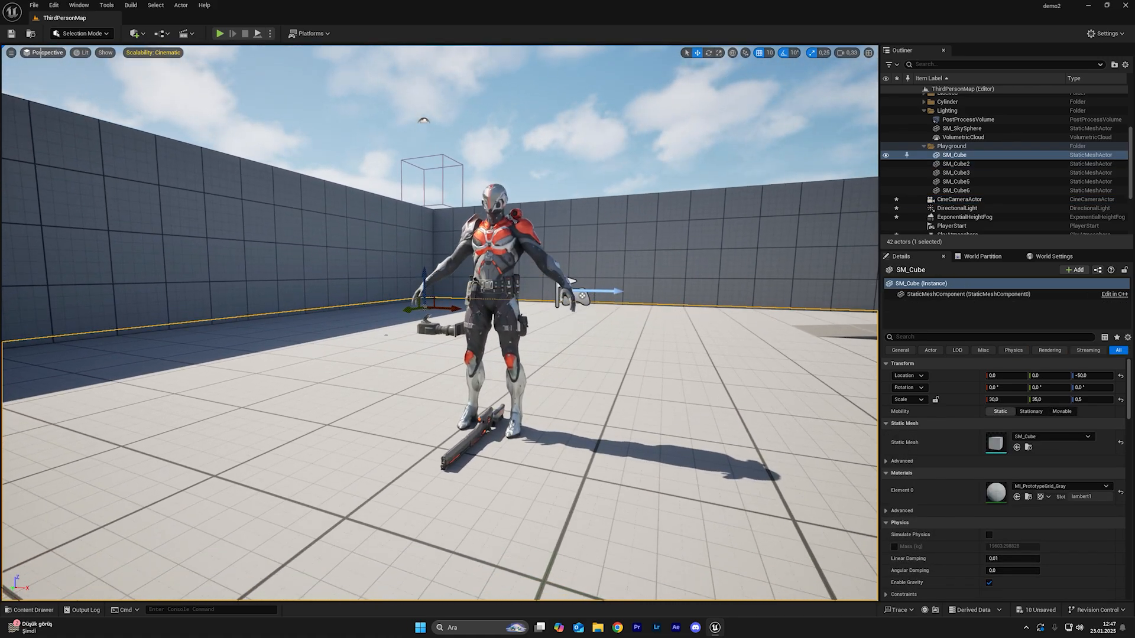
- Pilot the CineCameraActor to frame the character's upper body, and return to the free perspective view
left_click(40, 53)
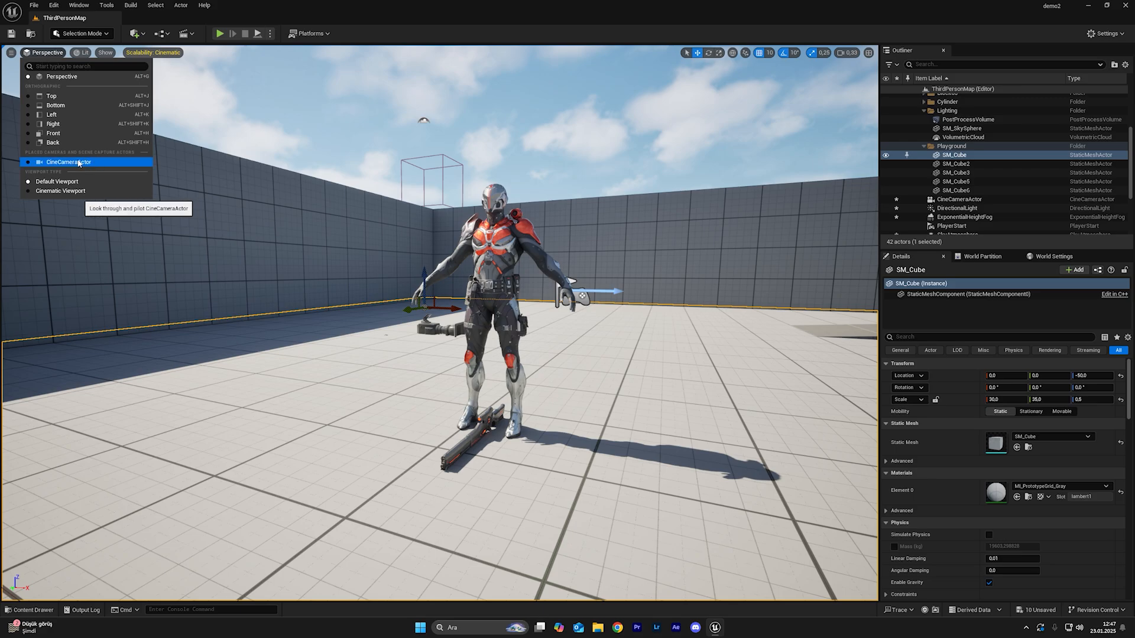
left_click(69, 162)
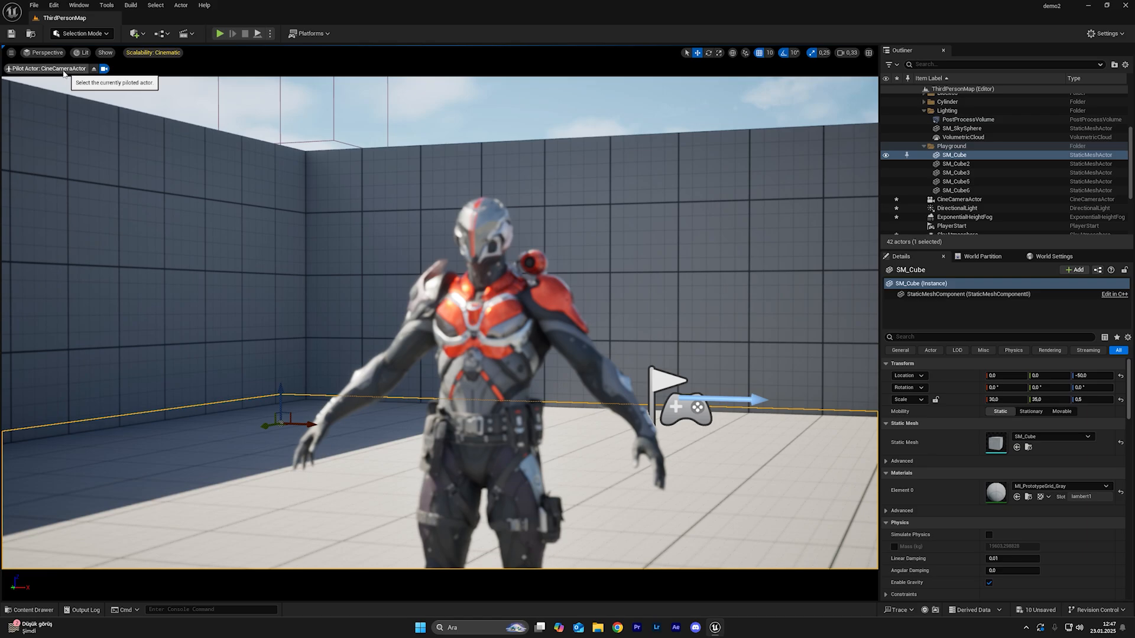
left_click(94, 69)
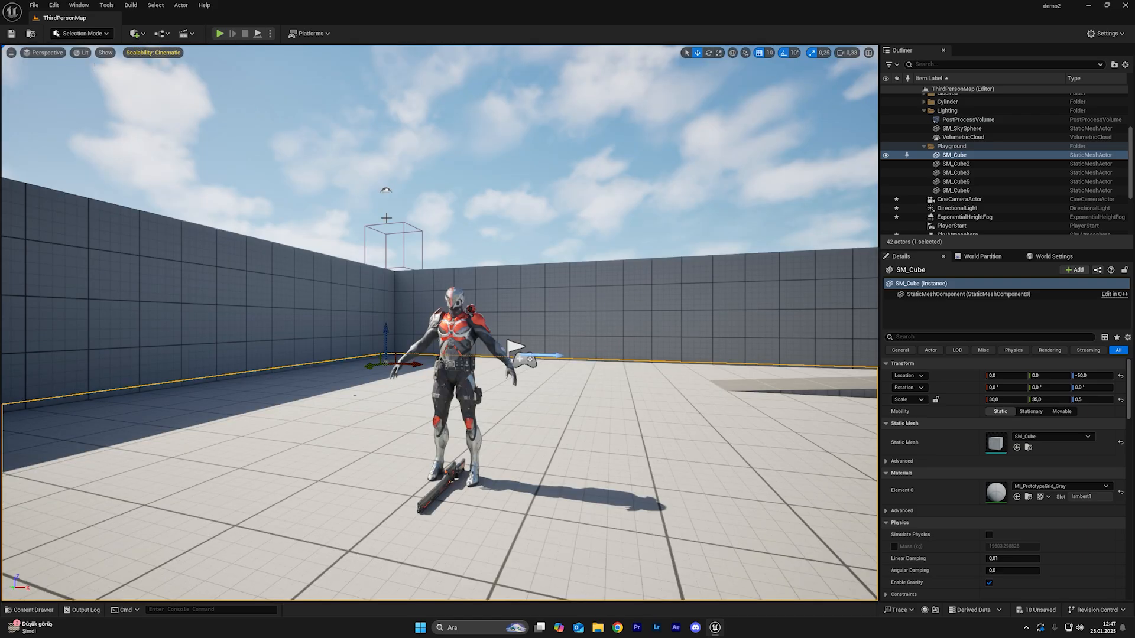
key("f")
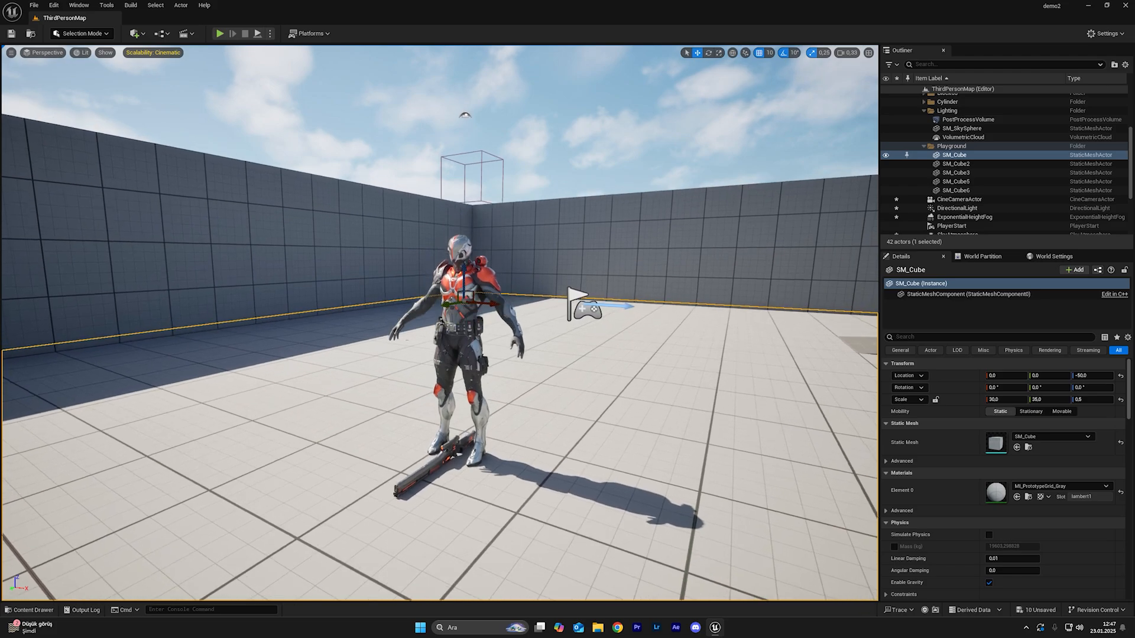
- Playtest the level, running and jumping the mannequin past the Wraith character and around the blocks
left_click(540, 144)
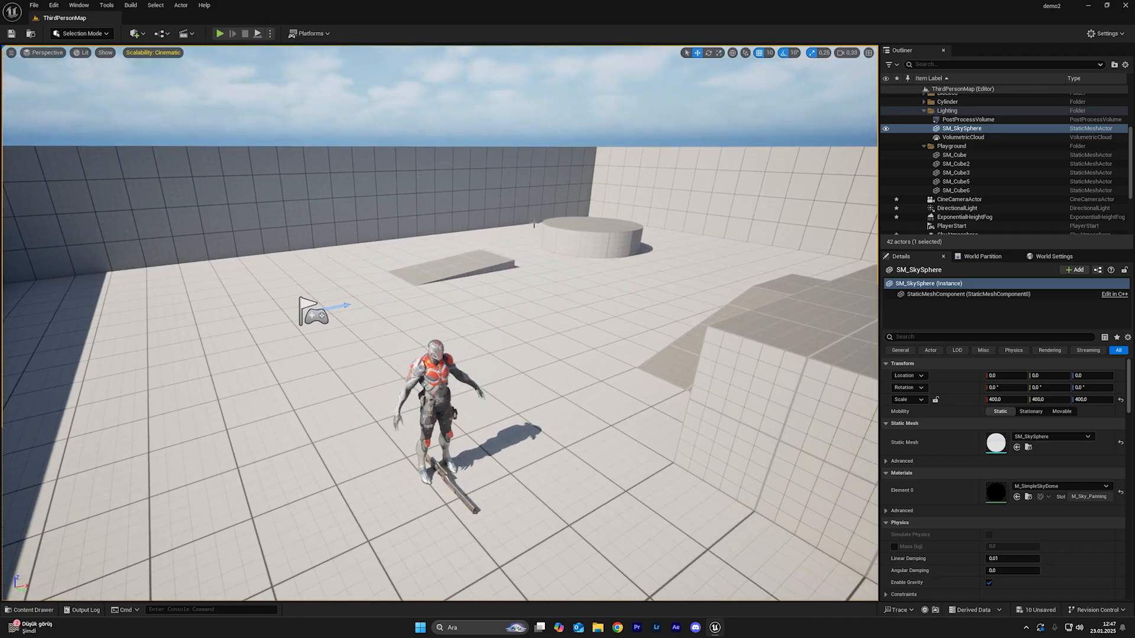
left_click(218, 34)
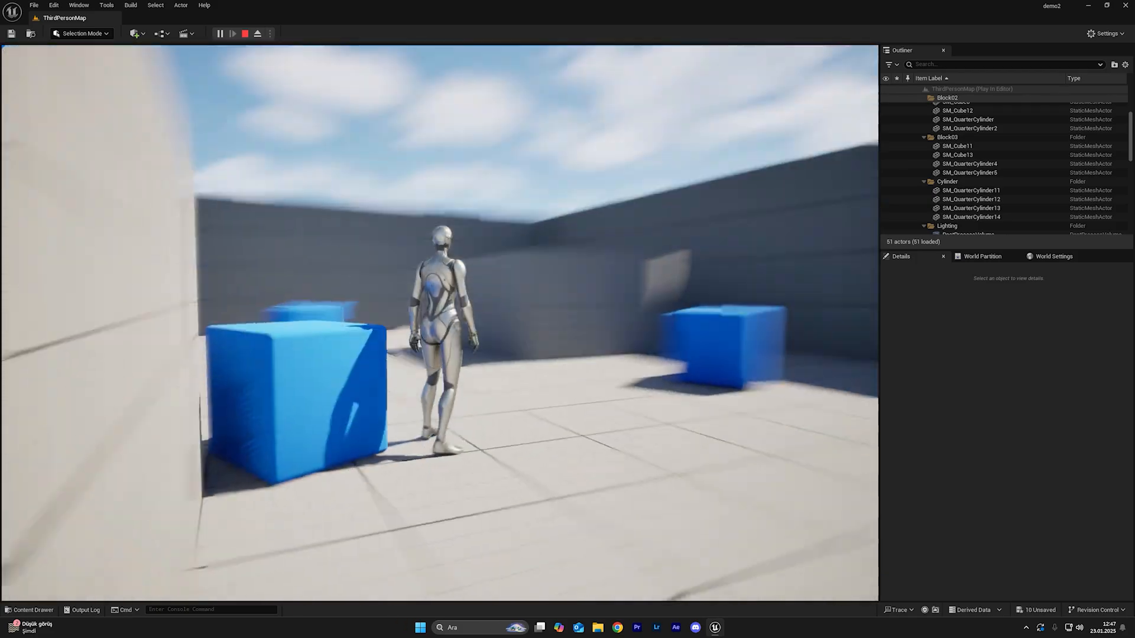
key("w")
key("space")
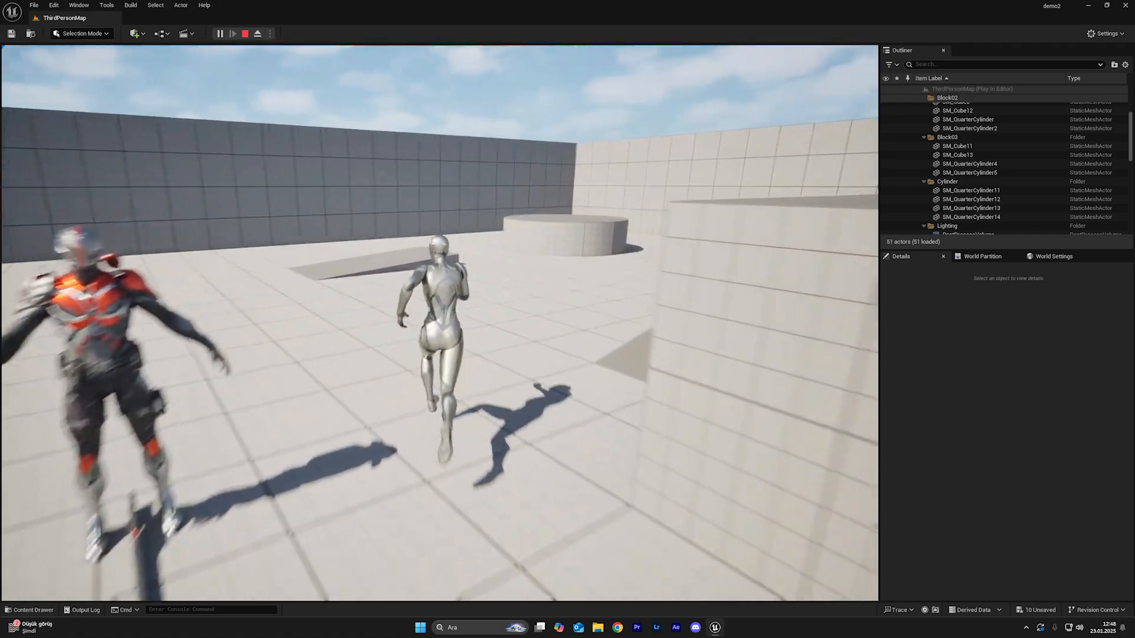
key("w")
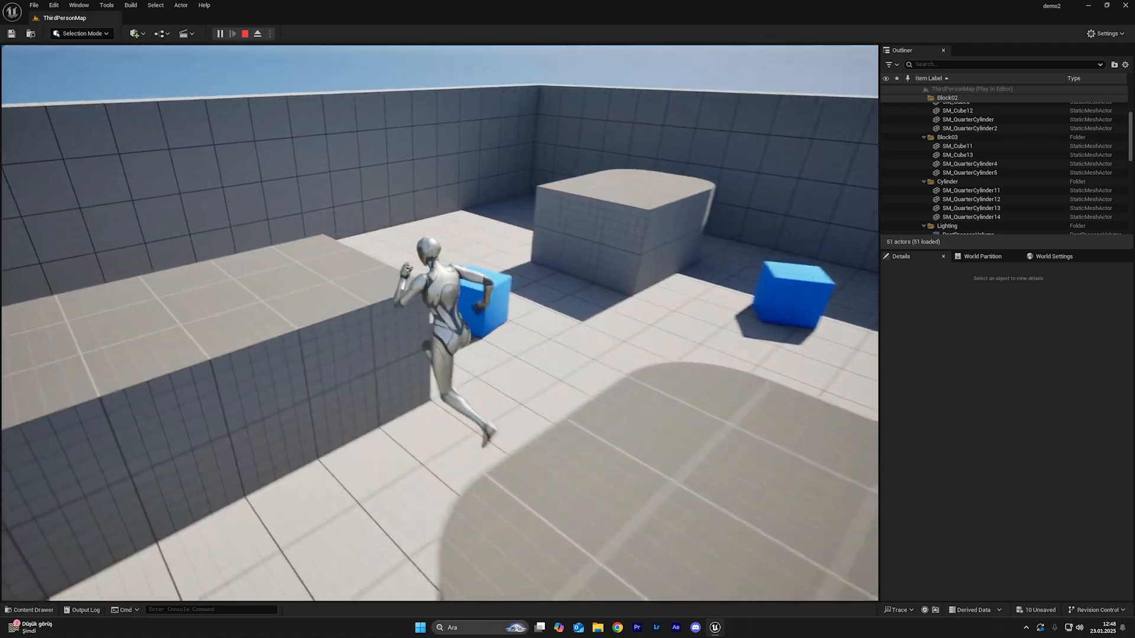
key("w")
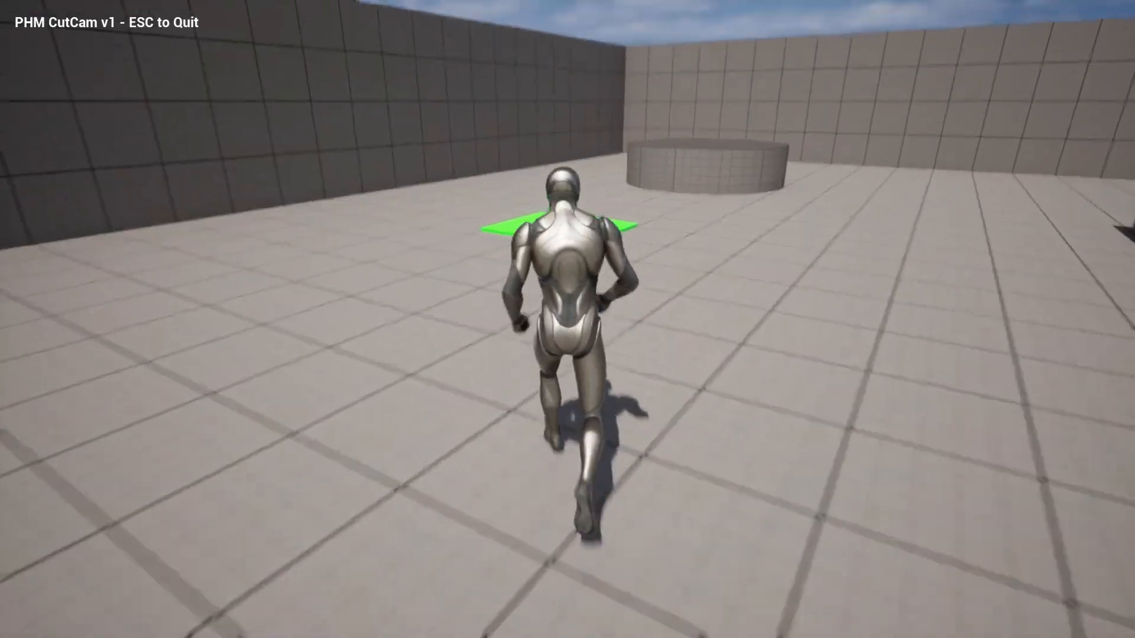
key("w")
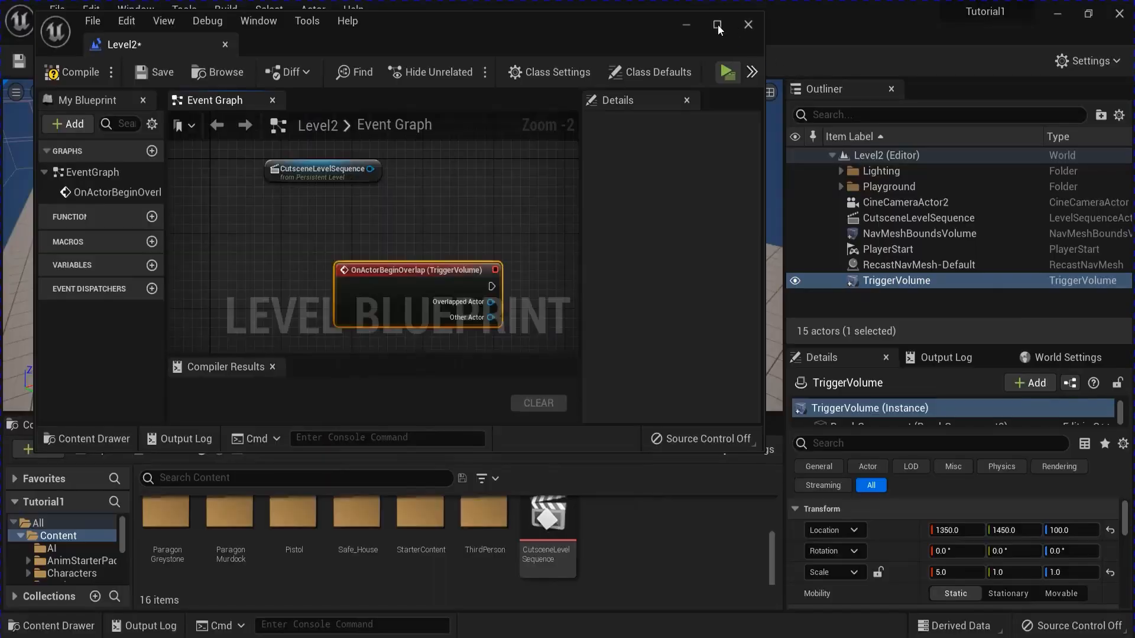
- Maximize the Level2 blueprint and connect a Do Once node to the OnActorBeginOverlap (TriggerVolume) event
left_click(717, 25)
left_click_drag(459, 292, 354, 304)
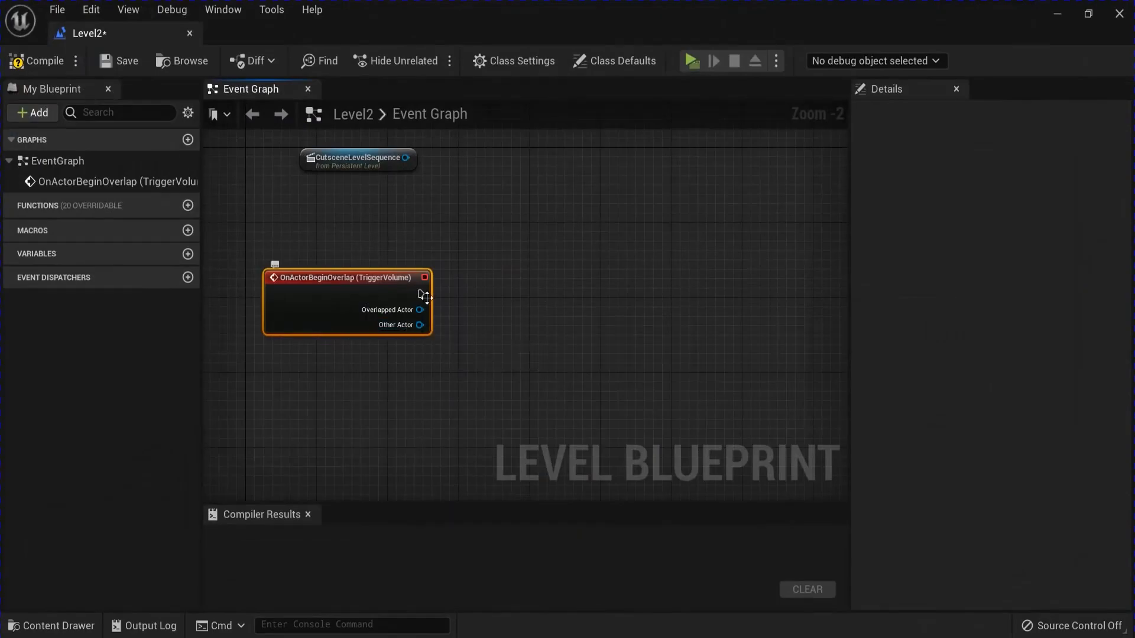
left_click_drag(420, 294, 493, 289)
type("do once")
key("Return")
left_click_drag(562, 307, 589, 288)
- Add a cast node from the overlap event's Other Actor output and wire it into the Do Once chain
left_click_drag(419, 325, 566, 385)
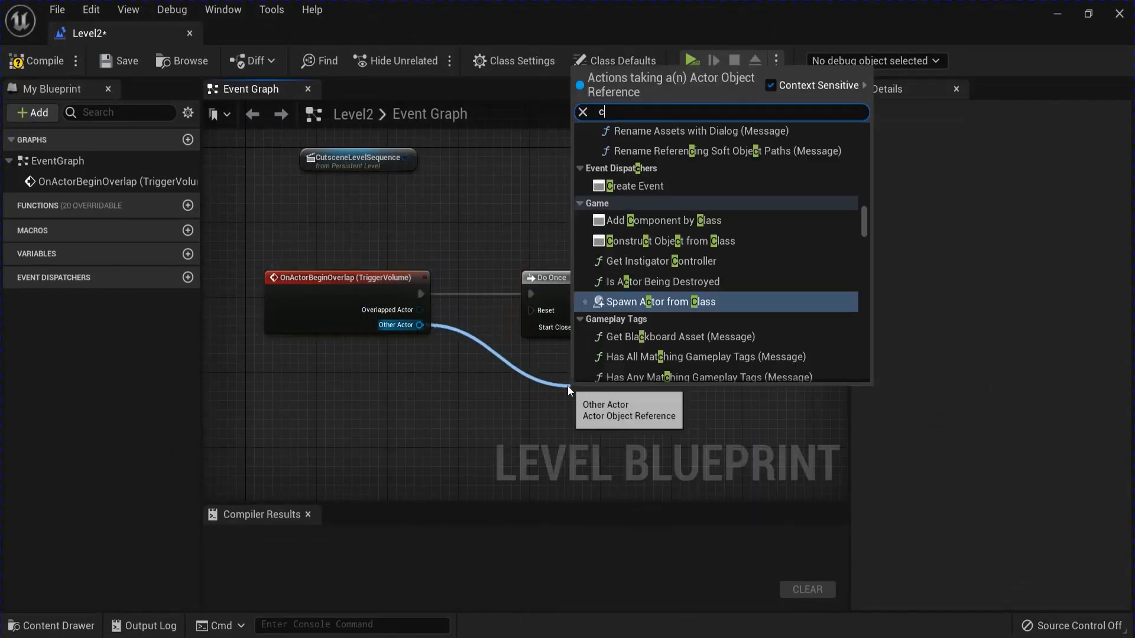
type("casttob")
left_click(679, 263)
right_click_drag(680, 260, 499, 244)
left_click_drag(452, 384, 621, 274)
left_click_drag(569, 277, 409, 358)
double_click(485, 295)
right_click_drag(693, 317, 431, 317)
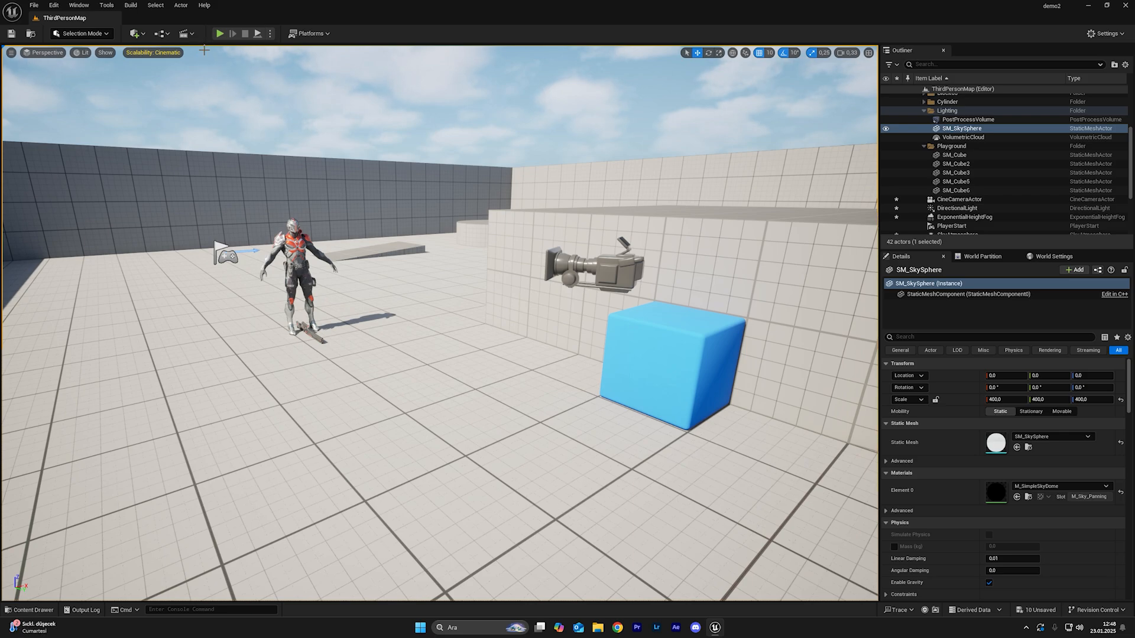
- Create a level sequence named demosekans in the Content folder and place the Sequencer below the ThirdPersonMap viewport
left_click(188, 35)
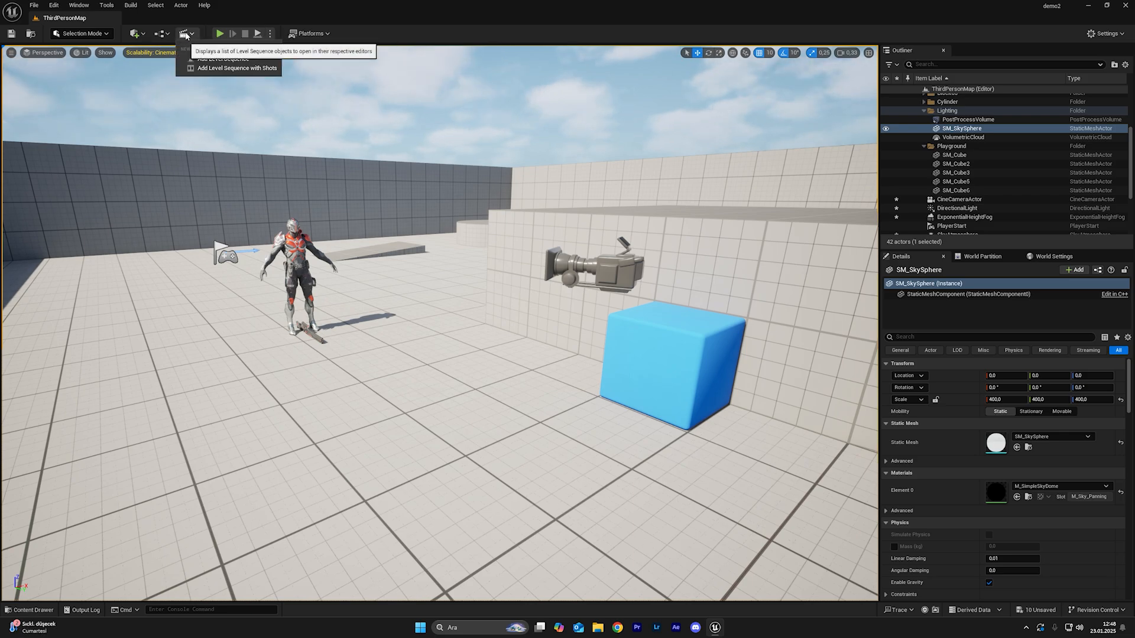
left_click(246, 58)
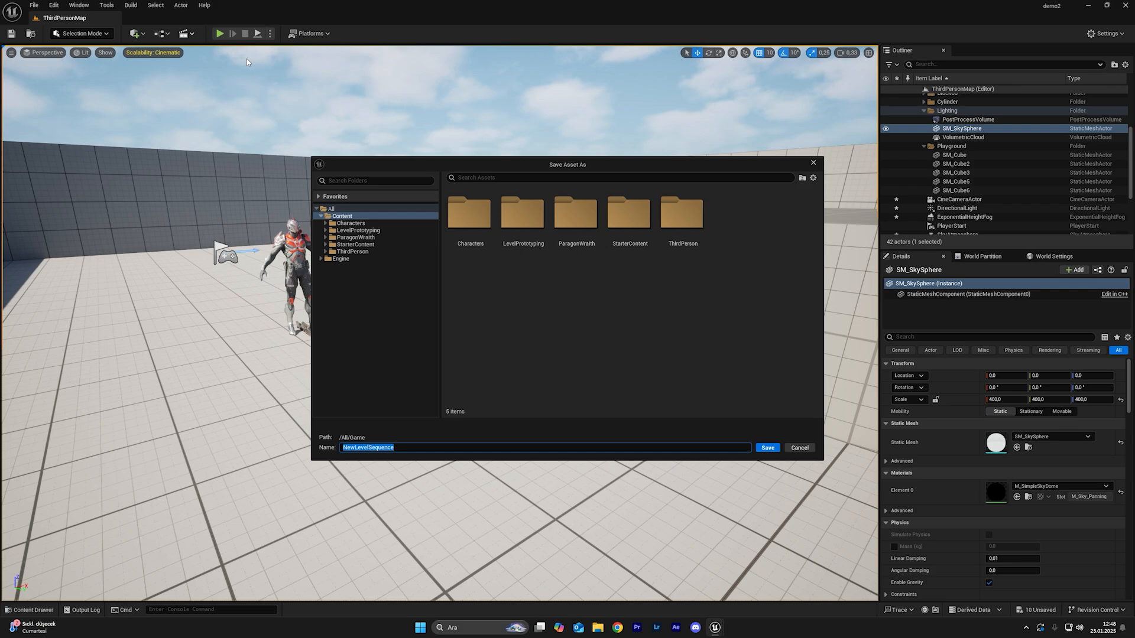
left_click(395, 215)
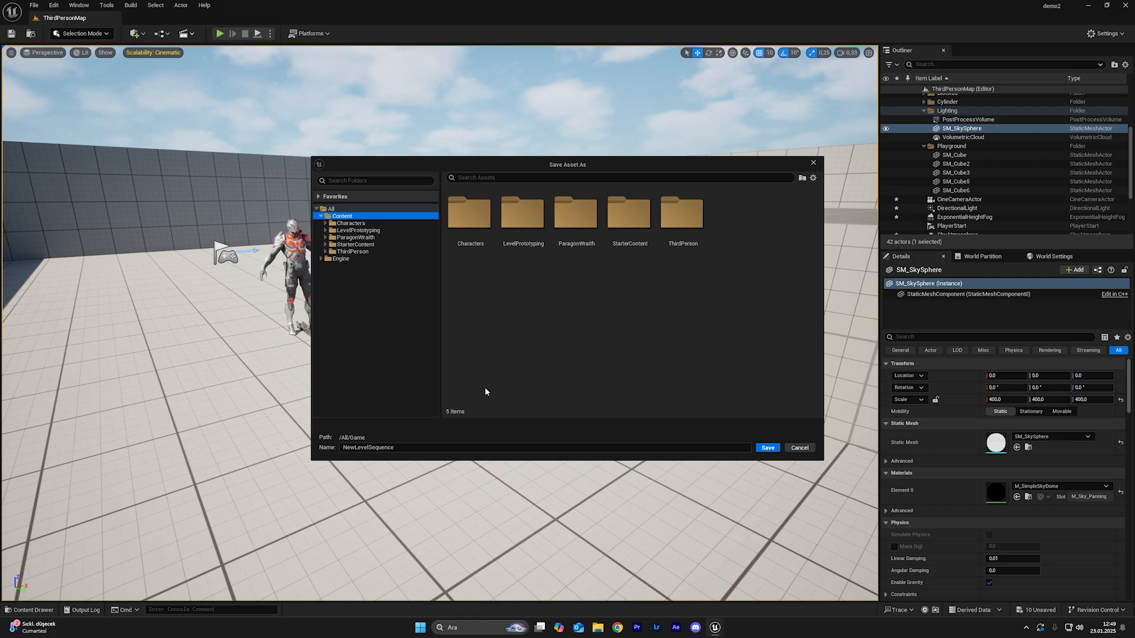
right_click(519, 322)
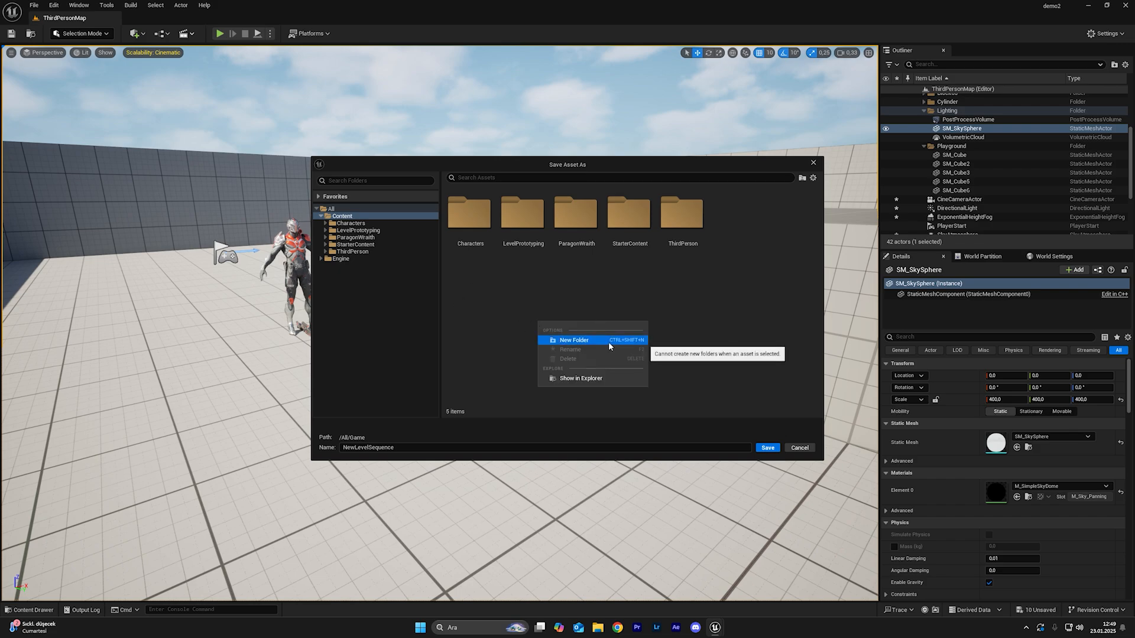
left_click(529, 286)
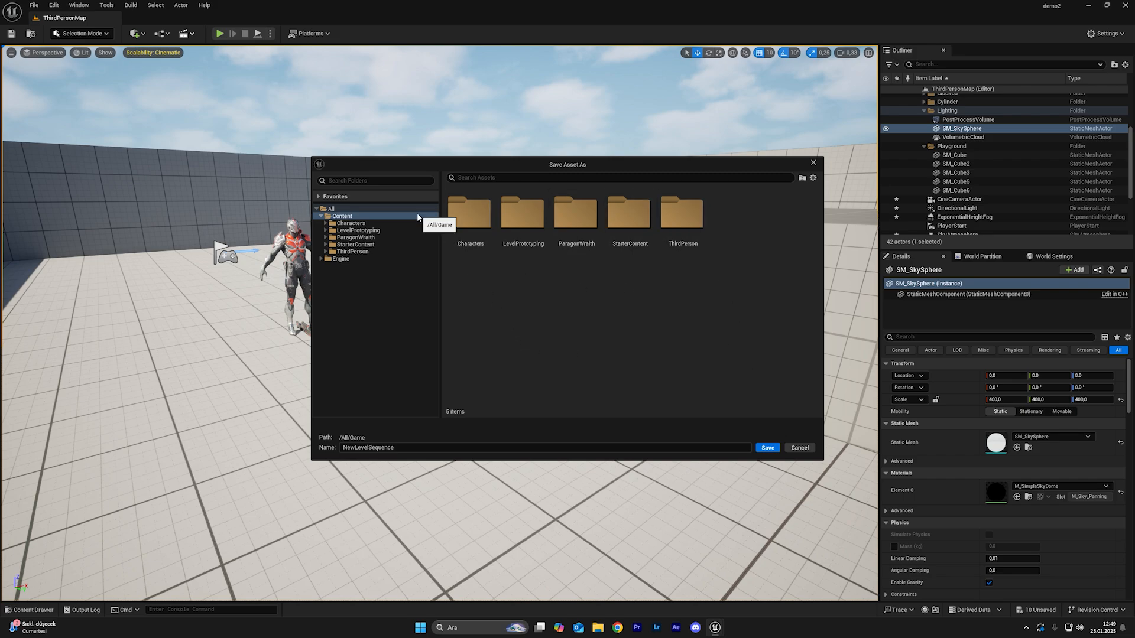
left_click(426, 444)
type("demosekans")
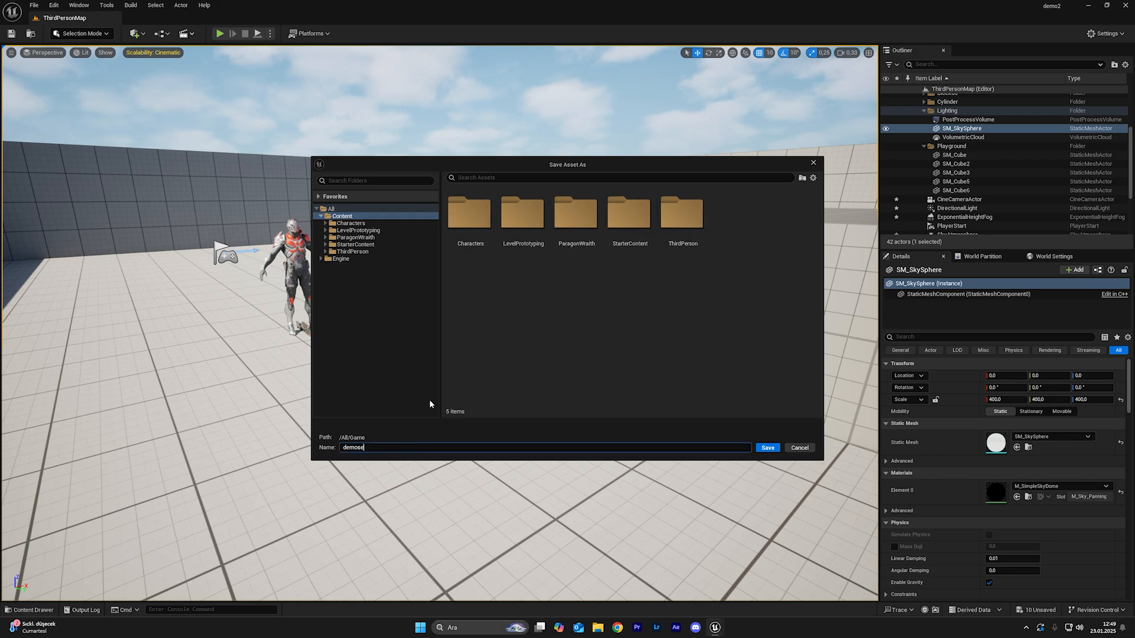
left_click(767, 448)
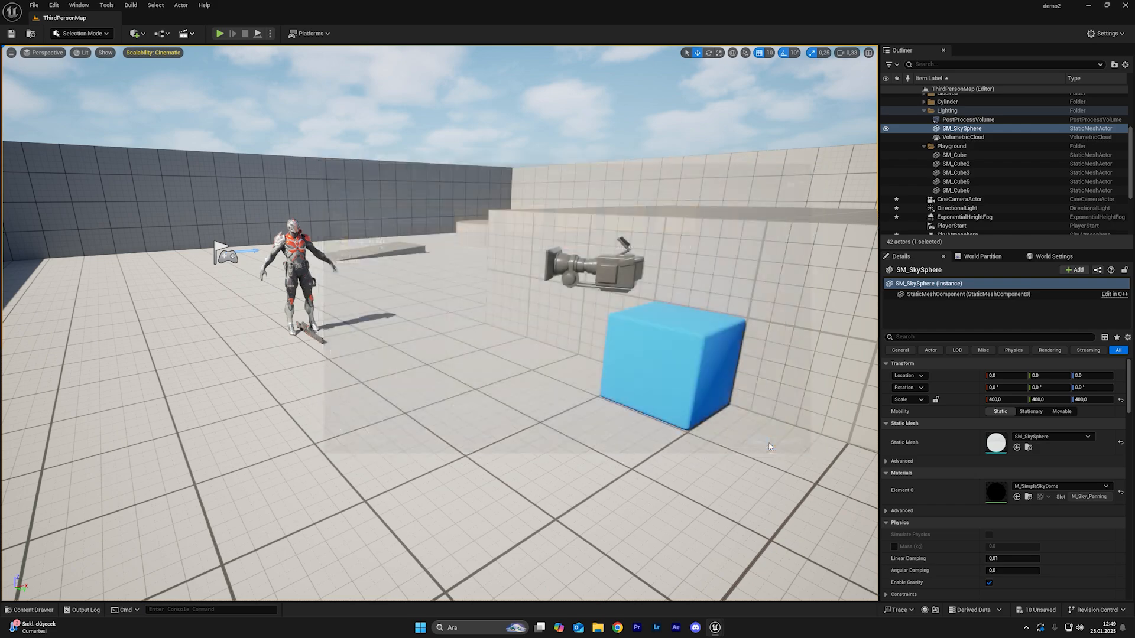
left_click_drag(550, 349, 554, 427)
left_click(355, 446)
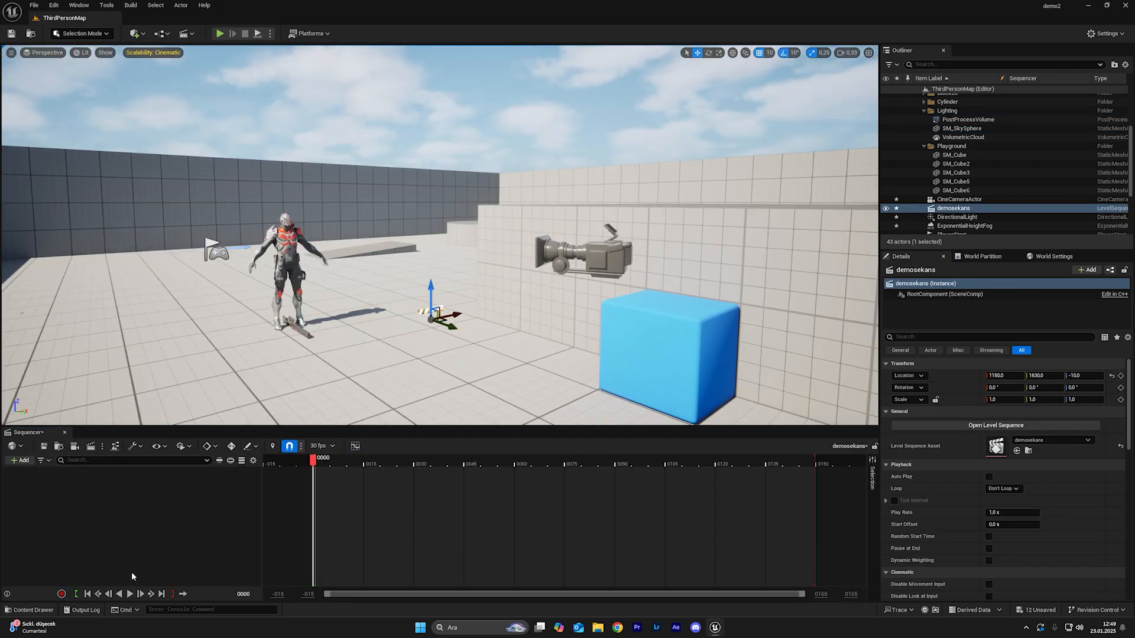
- Add the Wraith_LunarOps character to the demosekans sequence, scrub the timeline and return the playhead to frame 0
left_click(661, 354)
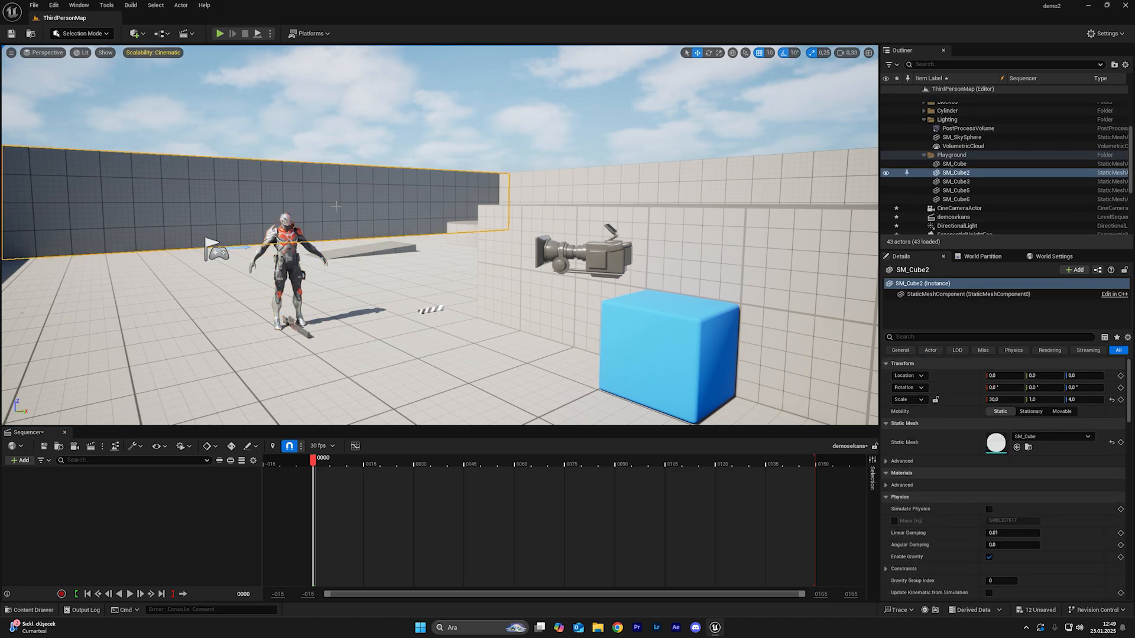
left_click(264, 250)
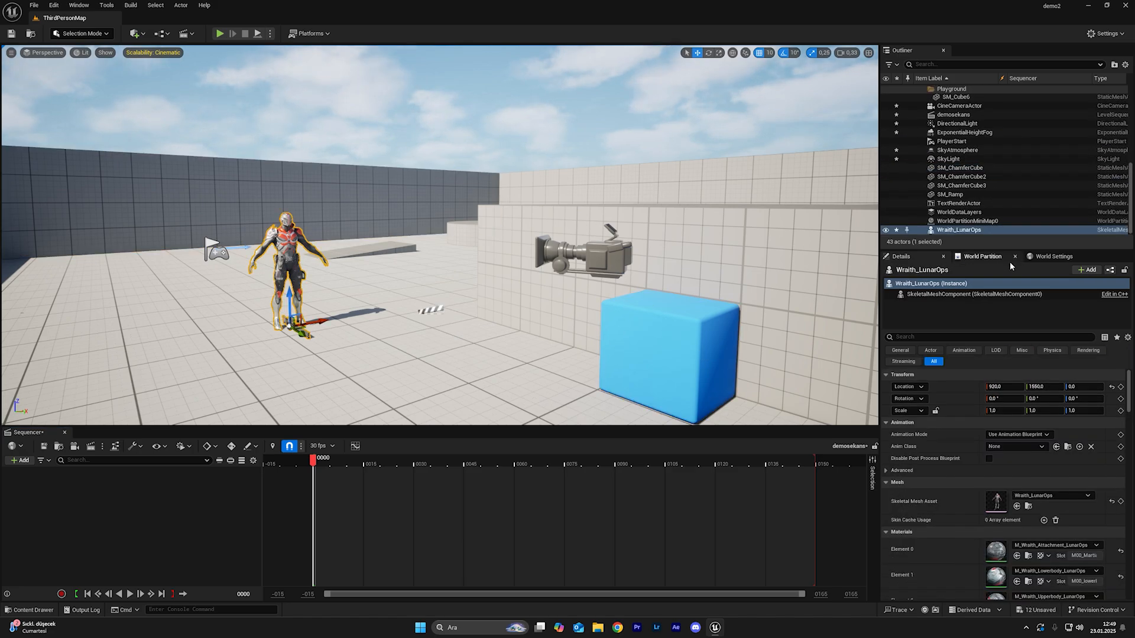
left_click_drag(962, 232, 113, 513)
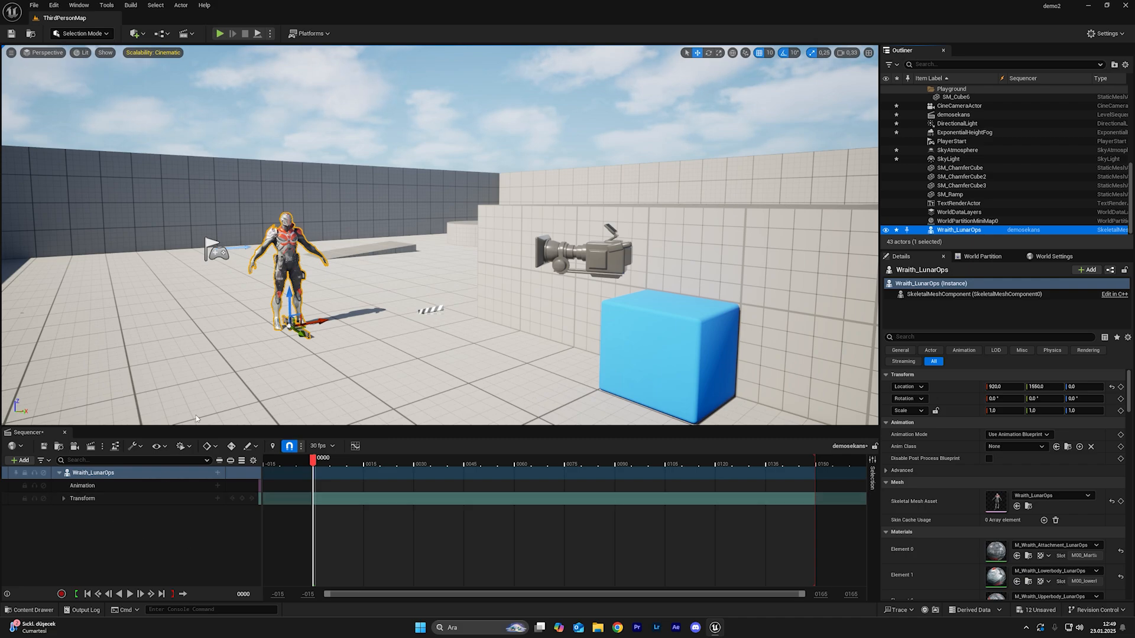
key("w")
right_click_drag(464, 342, 435, 331)
key("s")
key("s")
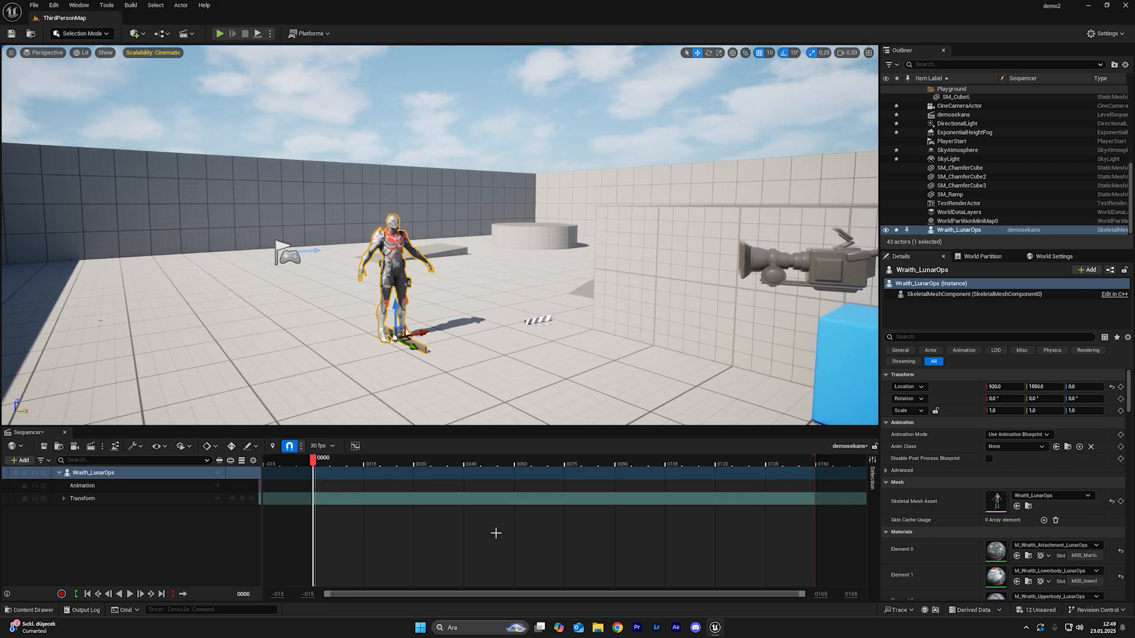
left_click_drag(311, 464, 397, 464)
left_click(86, 596)
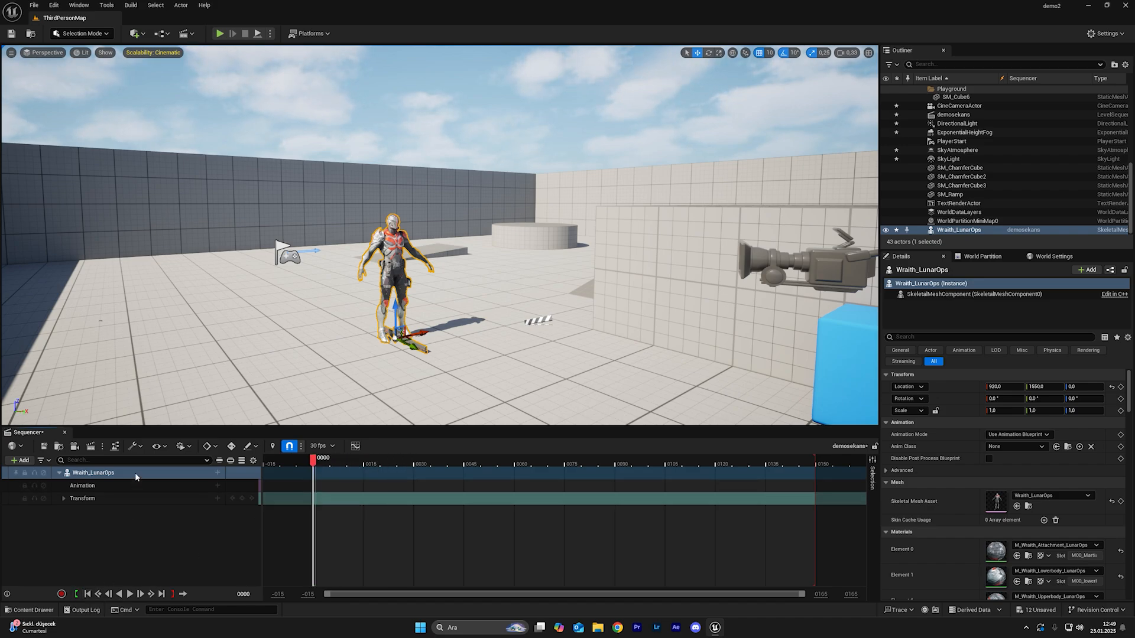
- Try the Ability_E animation on the character's Animation track, scrub through it, and undo its addition
left_click(132, 485)
left_click(217, 487)
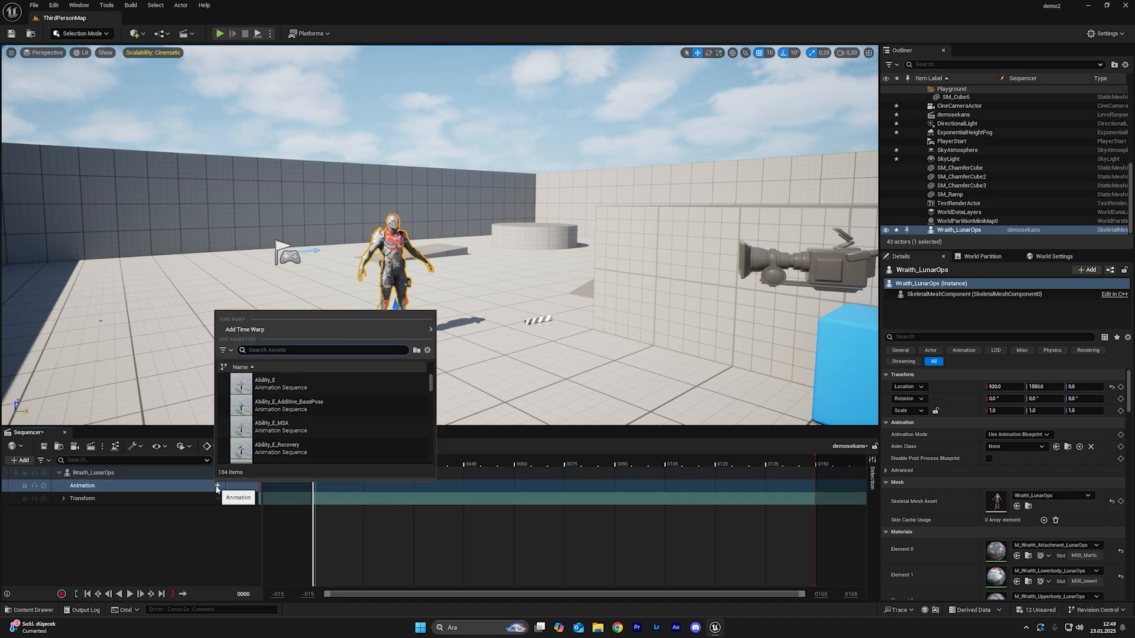
left_click(277, 384)
right_click_drag(411, 319, 491, 320)
left_click_drag(313, 460, 417, 464)
key("ctrl+z")
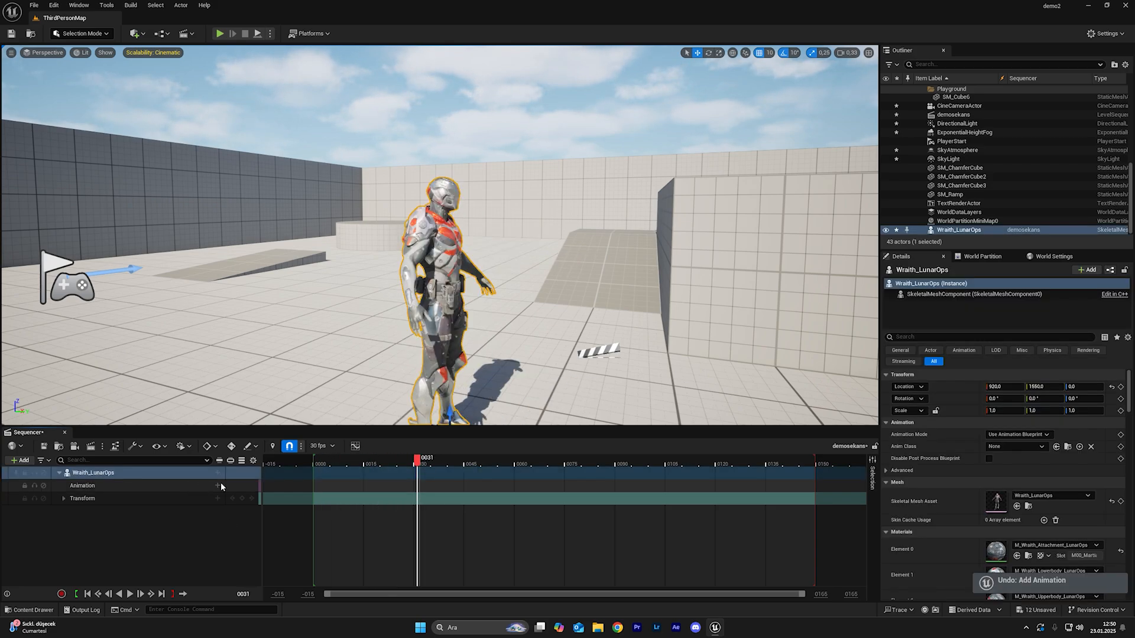
- Try the Idle_Ability_Q animation on the character's track, scrub it, and shift its section to start at frame 0
left_click(219, 485)
type("idle")
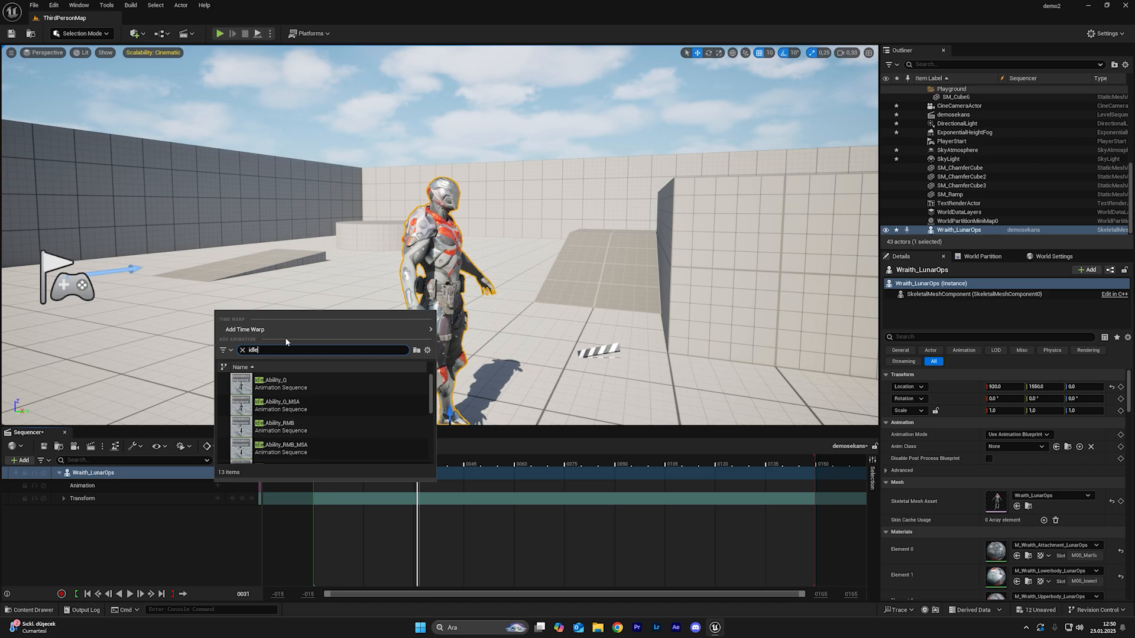
left_click(305, 381)
left_click_drag(419, 463, 443, 466)
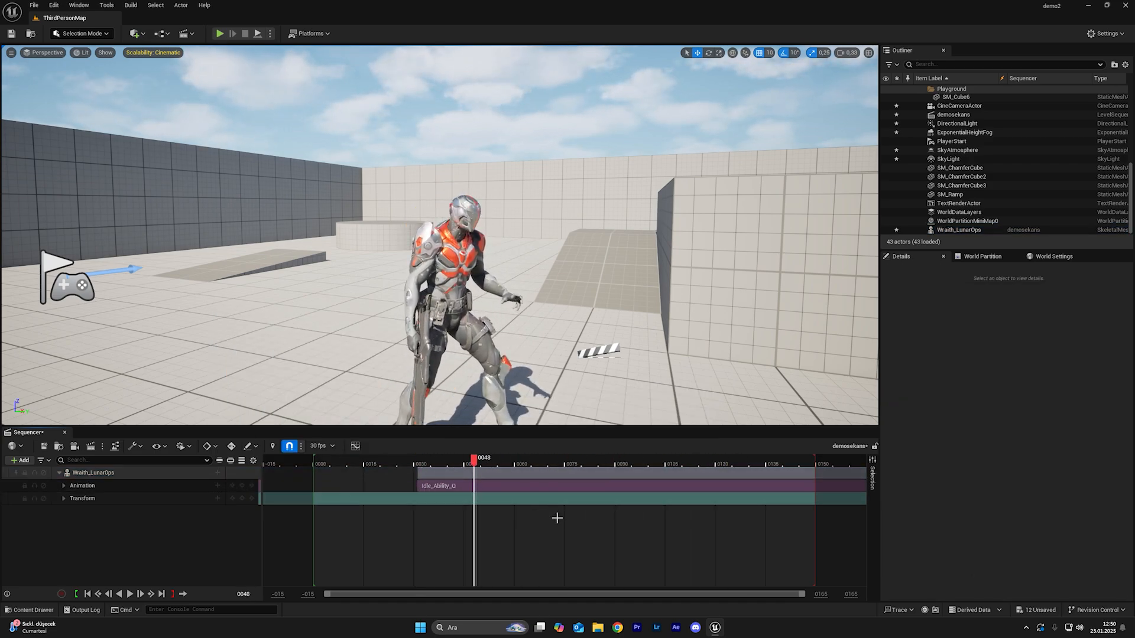
left_click_drag(818, 595, 871, 594)
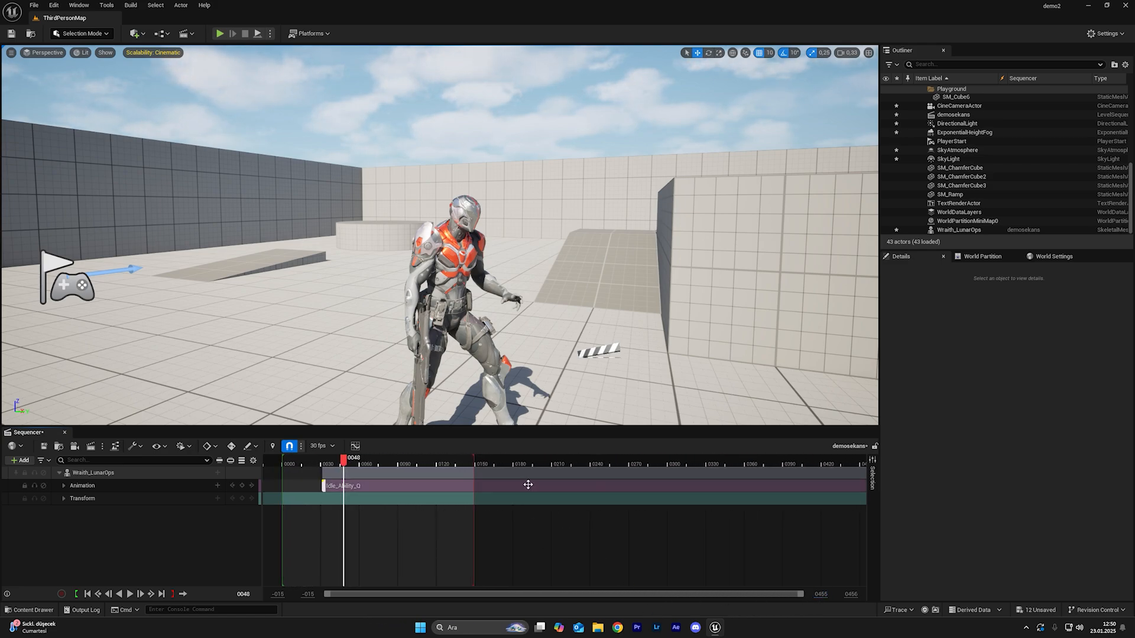
left_click_drag(534, 478, 457, 475)
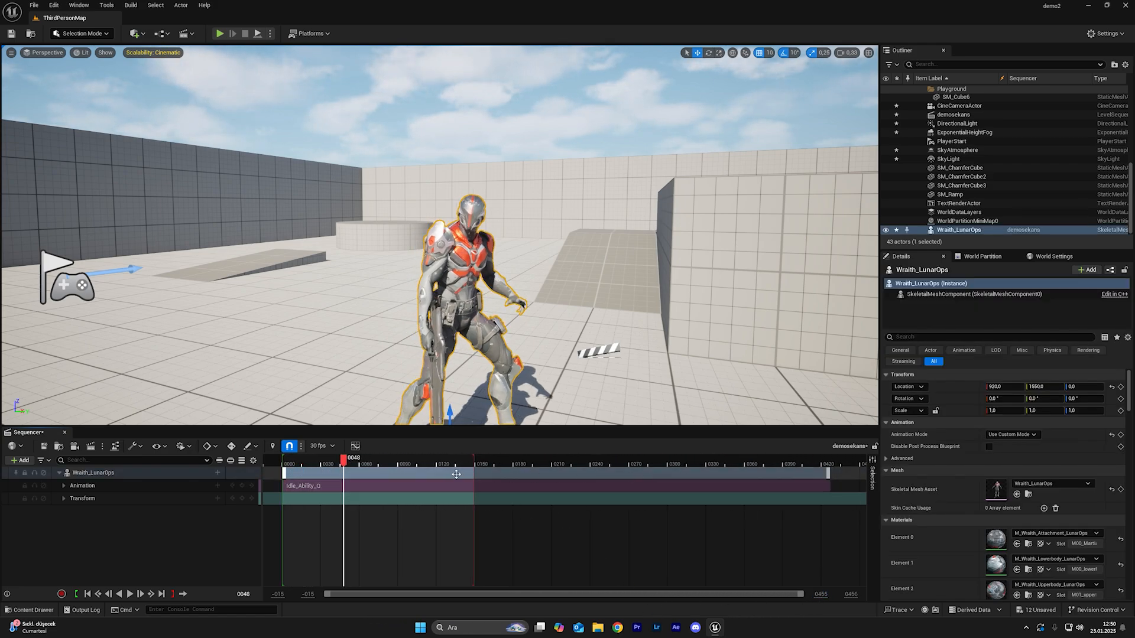
- Inspect the properties of the Idle_Ability_Q section and undo the addition of that animation
left_click(371, 483)
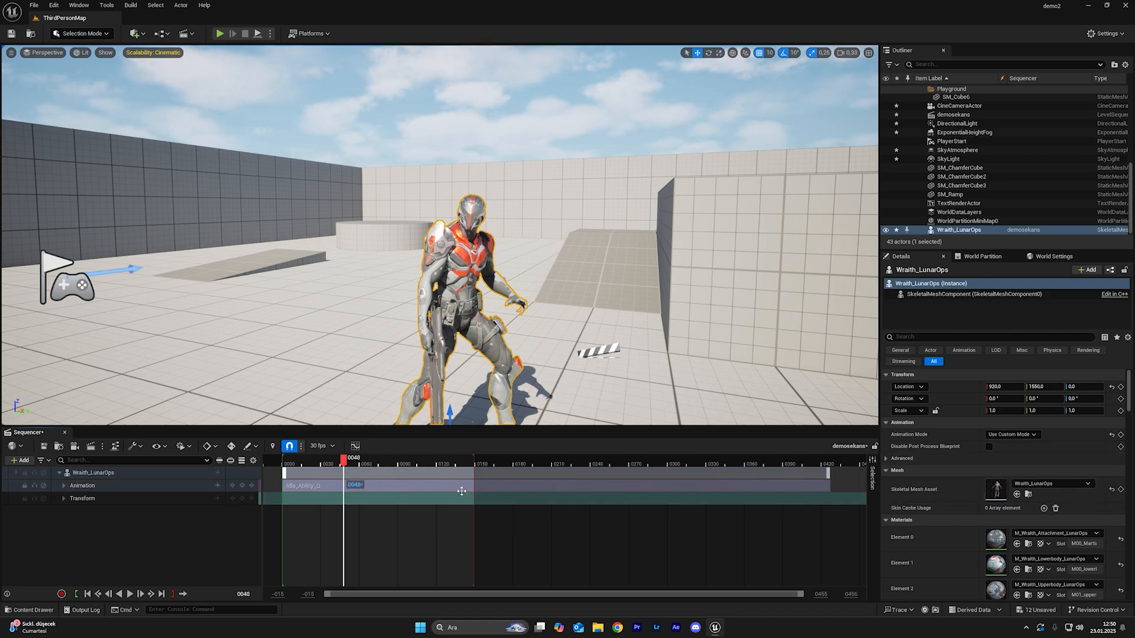
right_click(429, 491)
mouse_move(512, 227)
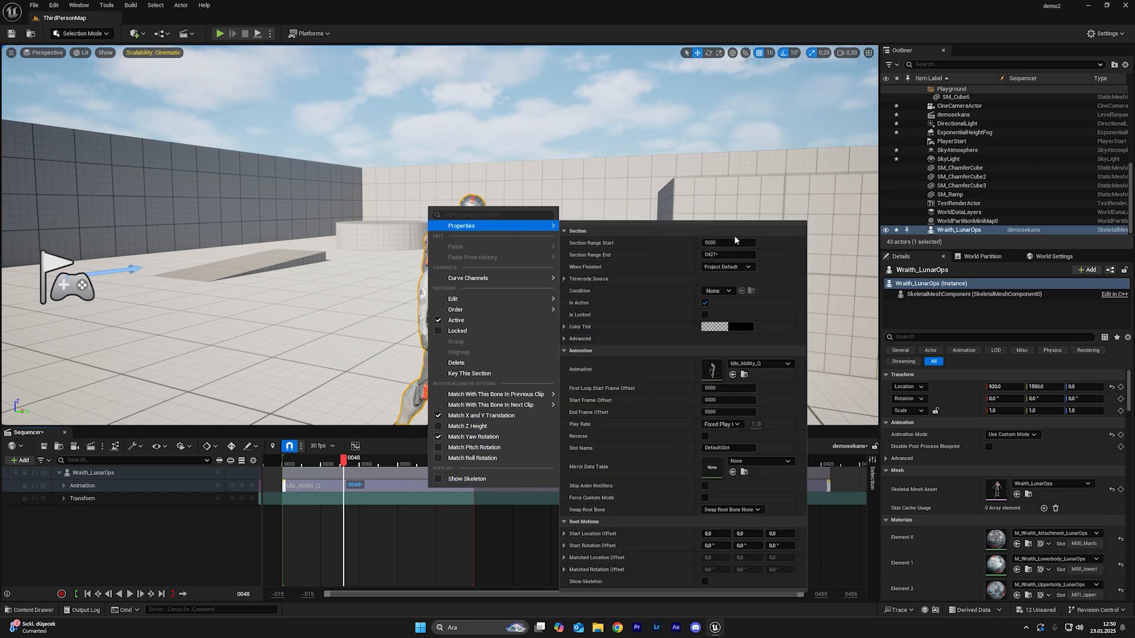
left_click(411, 547)
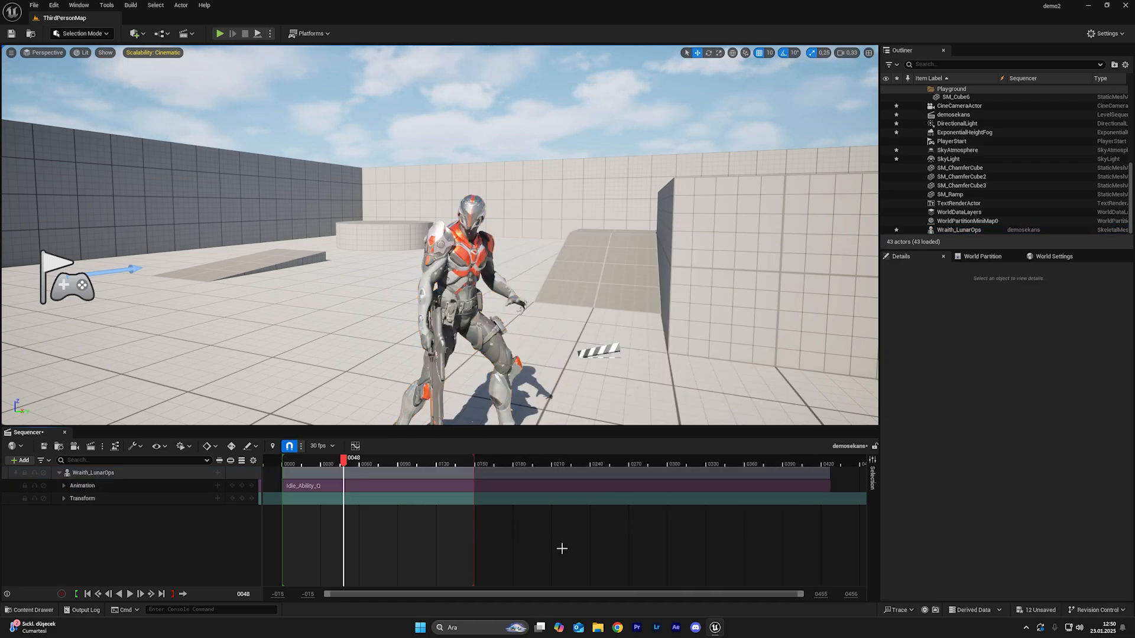
left_click(447, 483)
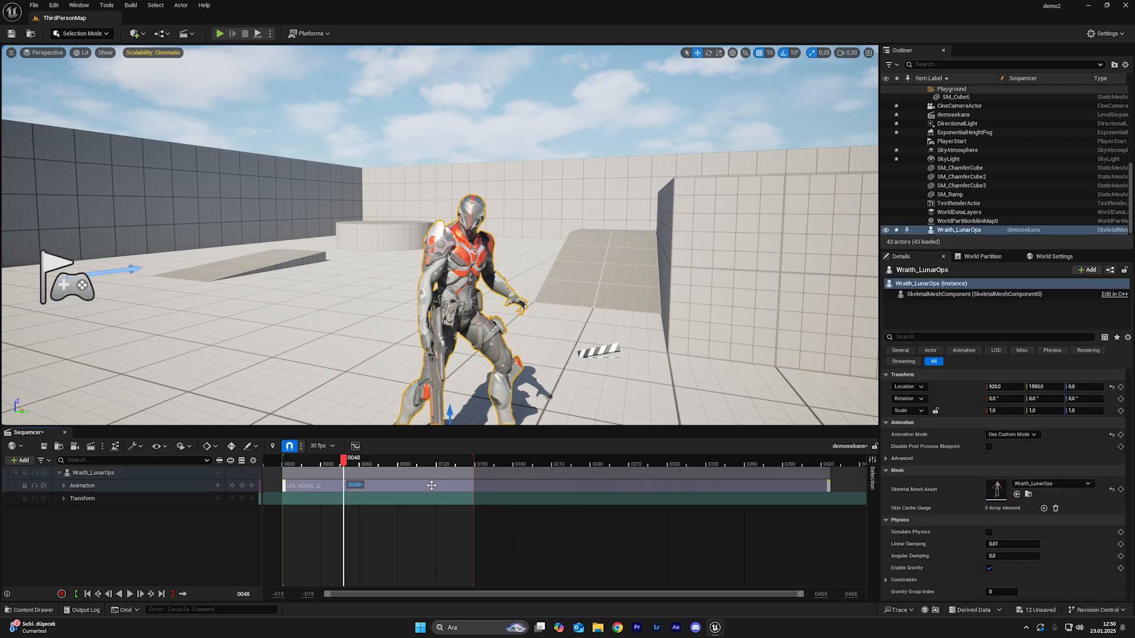
key("ctrl+z")
- Add the Ability_E_Recovery animation to the character's Animation track at frame 0 and preview its pose at frame 16
left_click(219, 486)
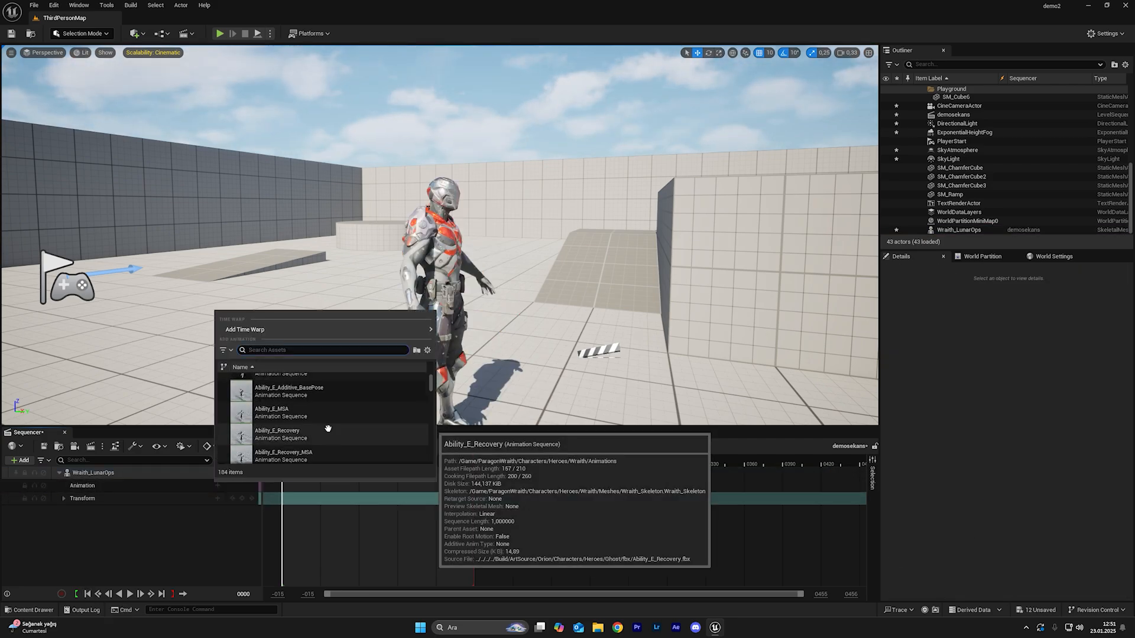
left_click(328, 434)
left_click(302, 462)
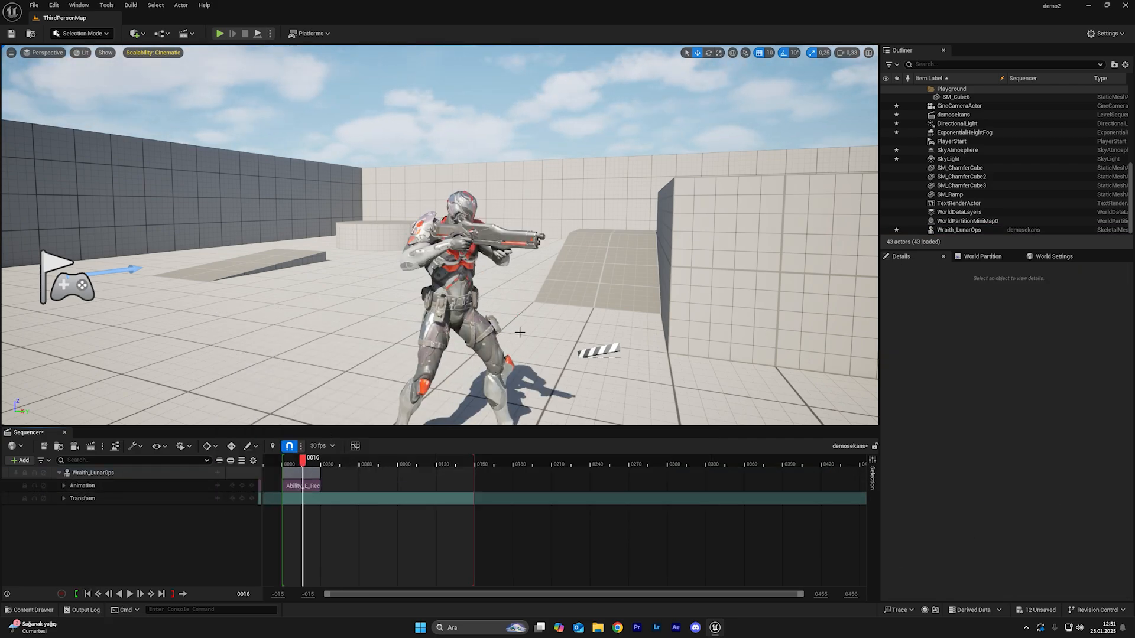
left_click_drag(520, 332, 434, 332, "alt")
right_click_drag(435, 332, 770, 250)
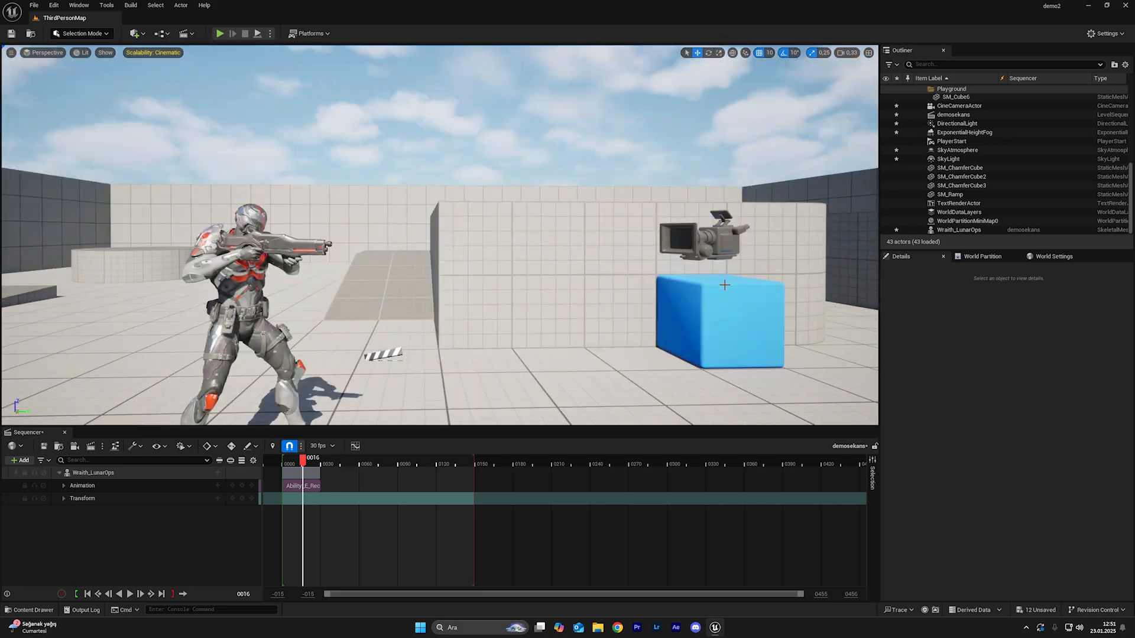
- Add the CineCameraActor to the level sequence, enlarge the Sequencer area, and collapse the camera's track
left_click(713, 244)
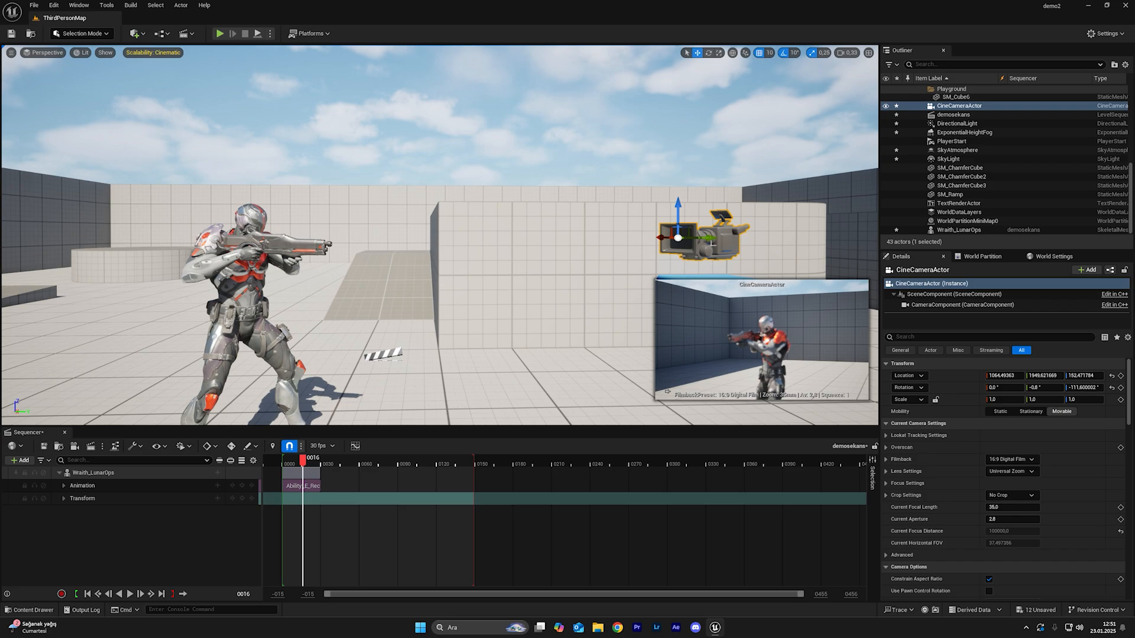
left_click_drag(975, 107, 363, 347)
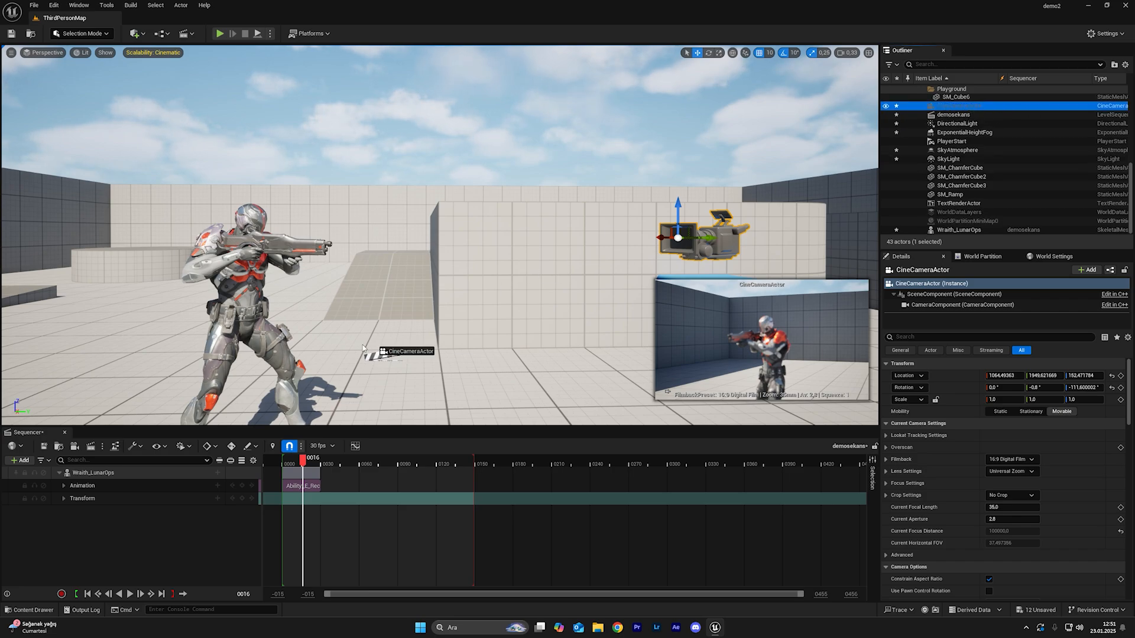
left_click_drag(75, 534, 76, 535)
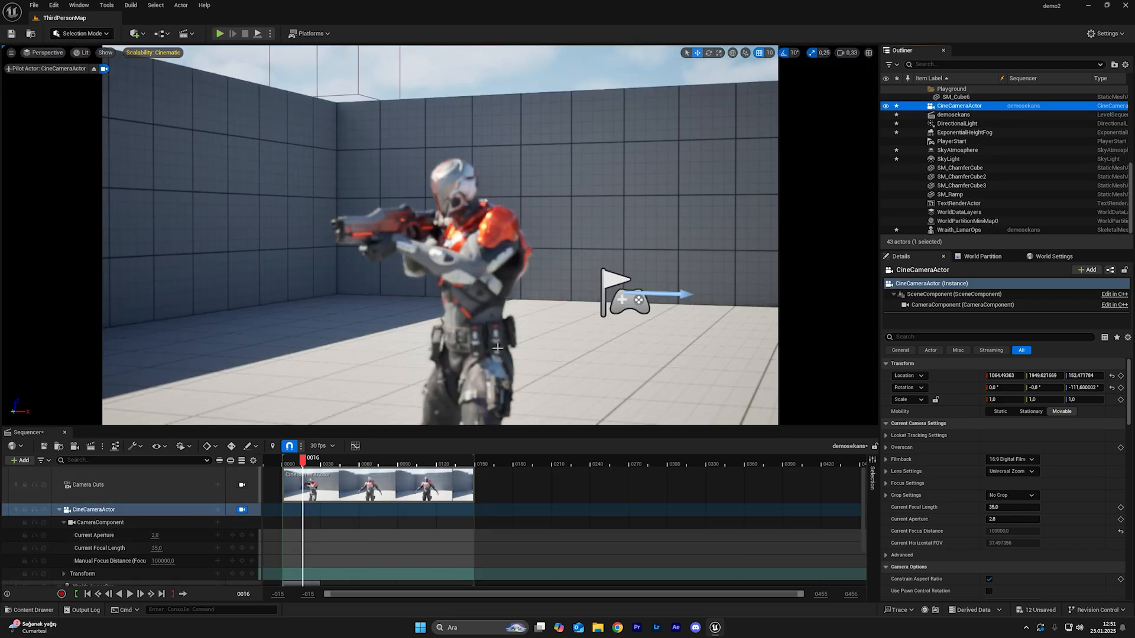
left_click_drag(568, 427, 523, 412)
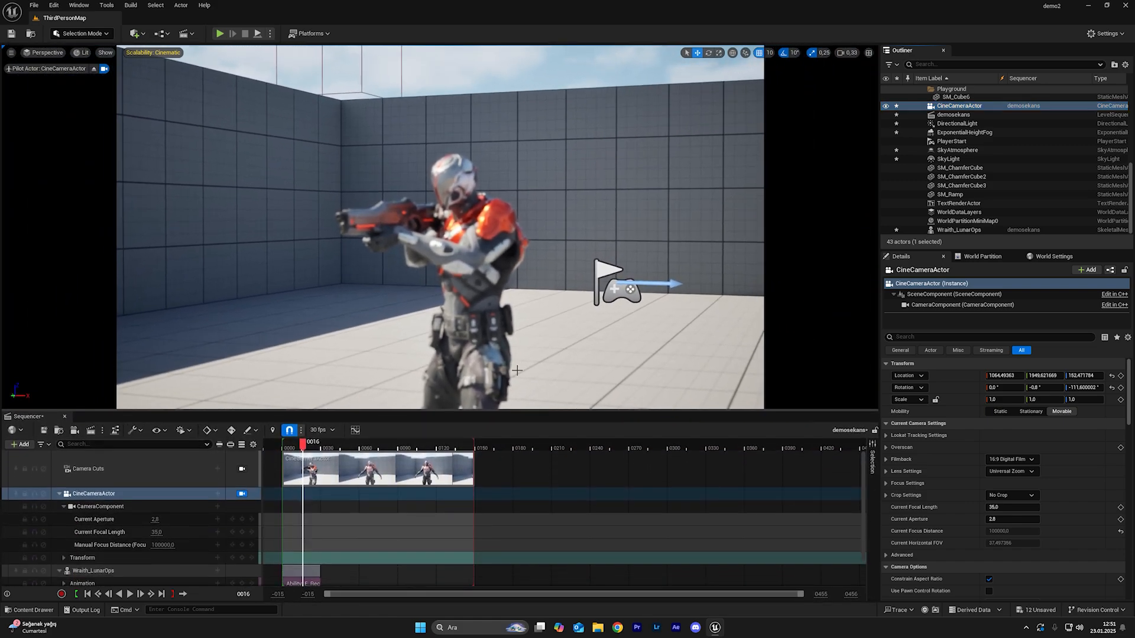
left_click(59, 493)
left_click(112, 559)
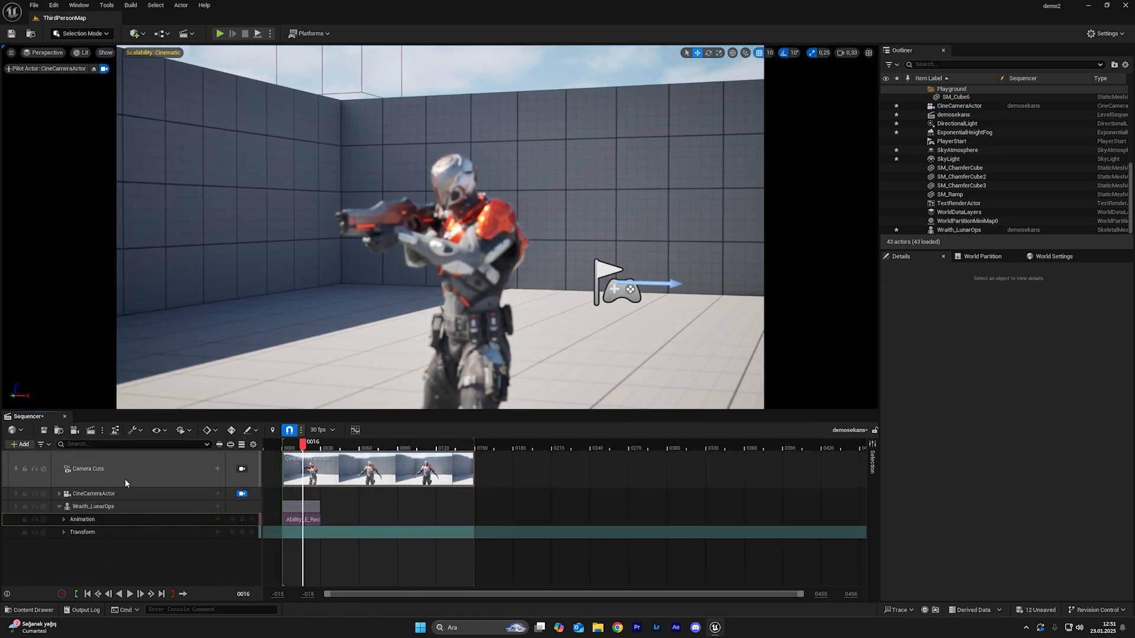
- Try the Wraith_LunarOps track above the CineCameraActor track and restore the original track order
left_click(121, 506)
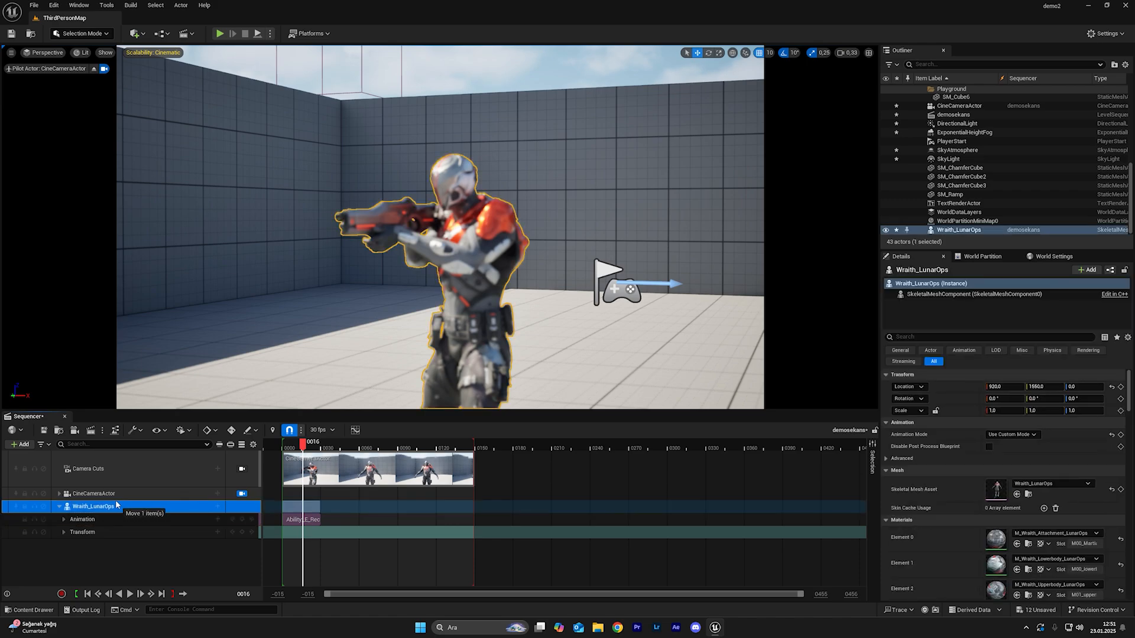
left_click_drag(116, 490, 111, 491)
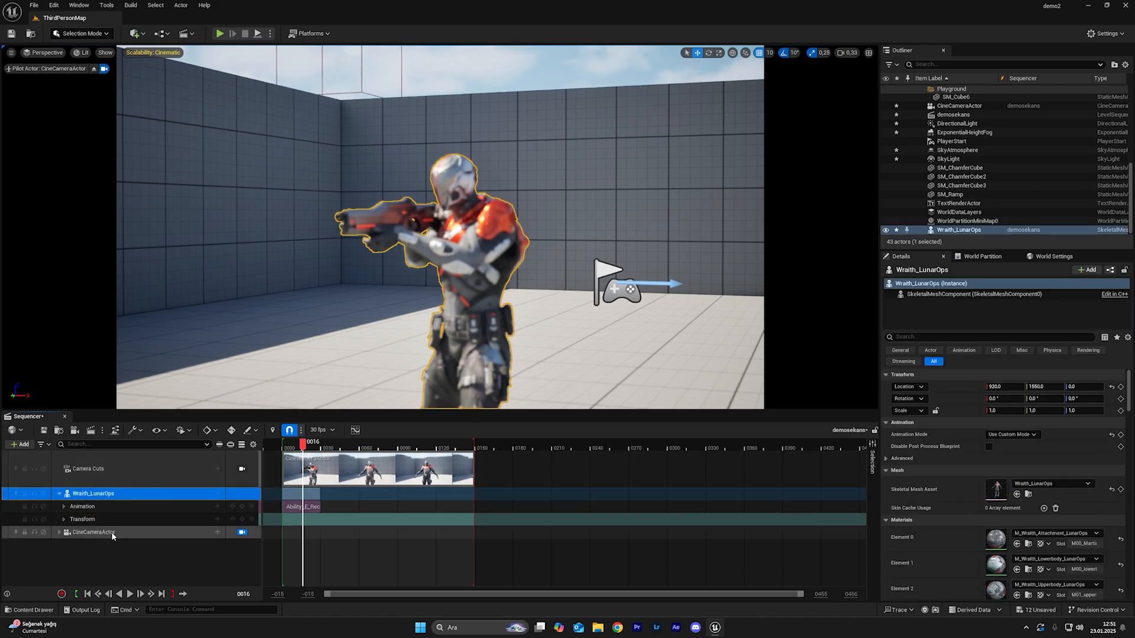
left_click_drag(112, 532, 102, 490)
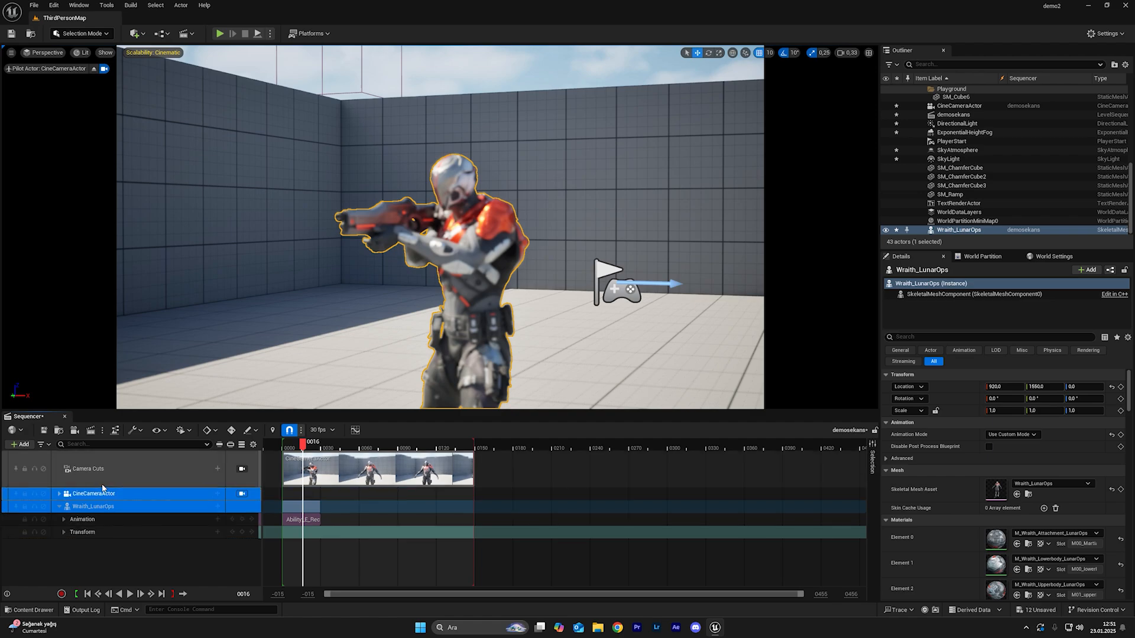
- Collapse the Wraith_LunarOps track and move the playhead to frame 15
left_click(90, 552)
left_click(119, 496)
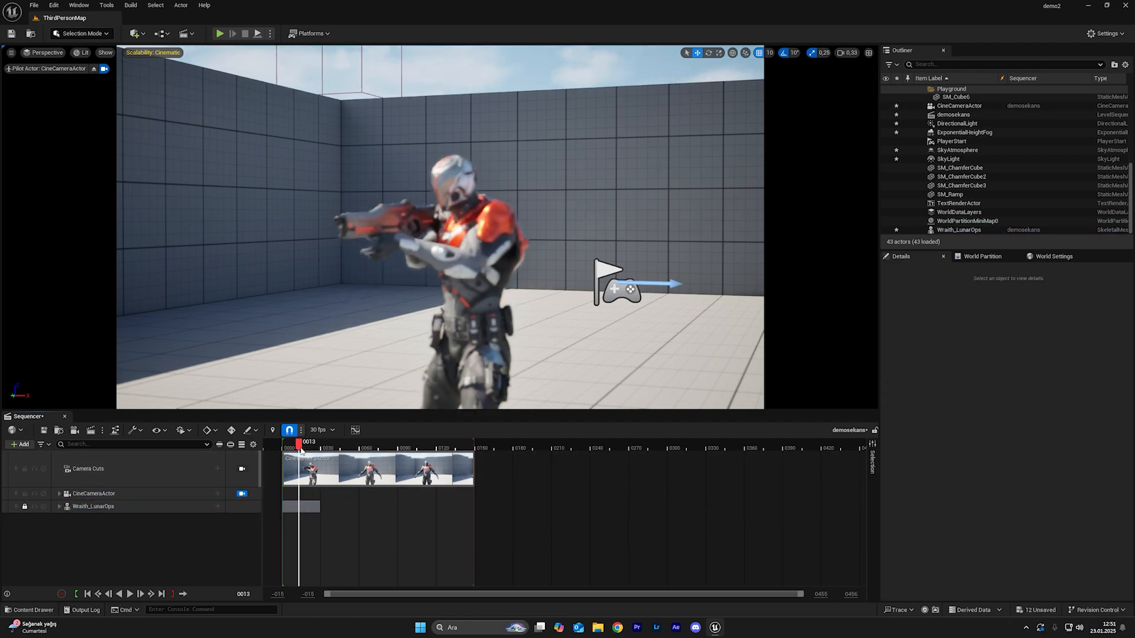
mouse_move(302, 448)
left_mouse_down()
mouse_move(286, 453)
mouse_move(301, 449)
left_mouse_up()
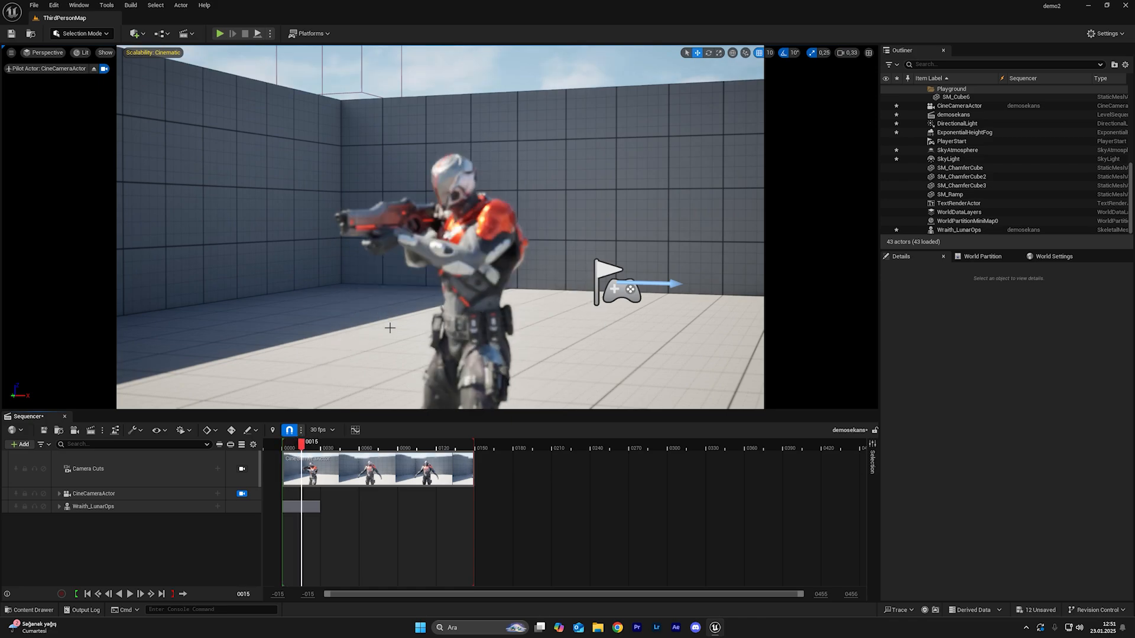
- Try the 16:9 DSLR, Super 35mm and IMAX 70mm filmback presets on the CineCameraActor
left_click(171, 492)
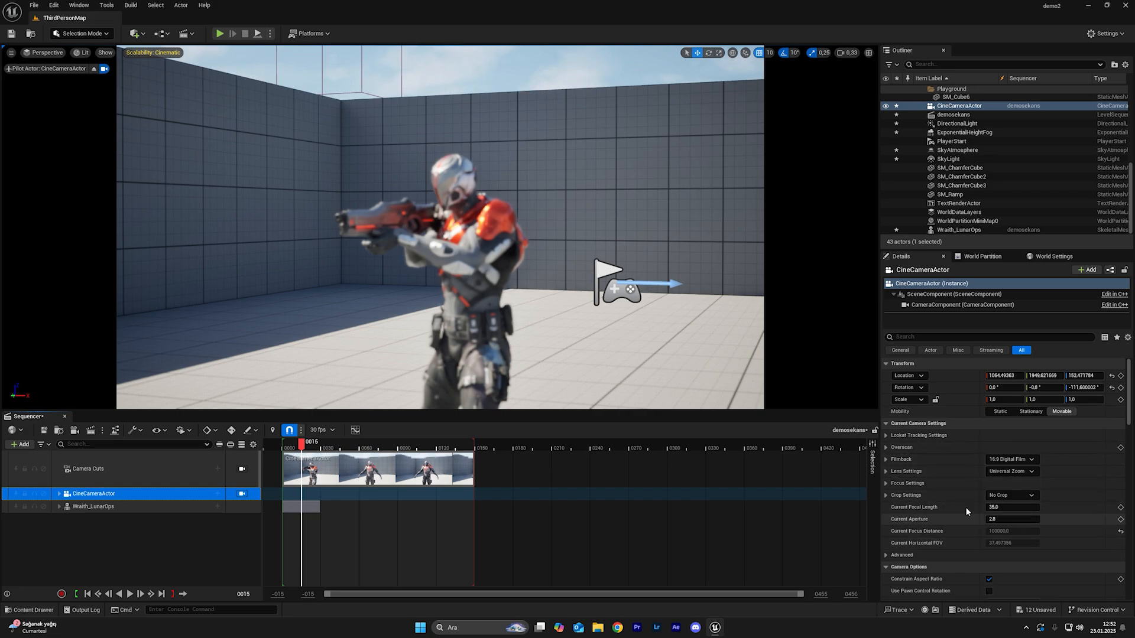
scroll(970, 465, "down", 1)
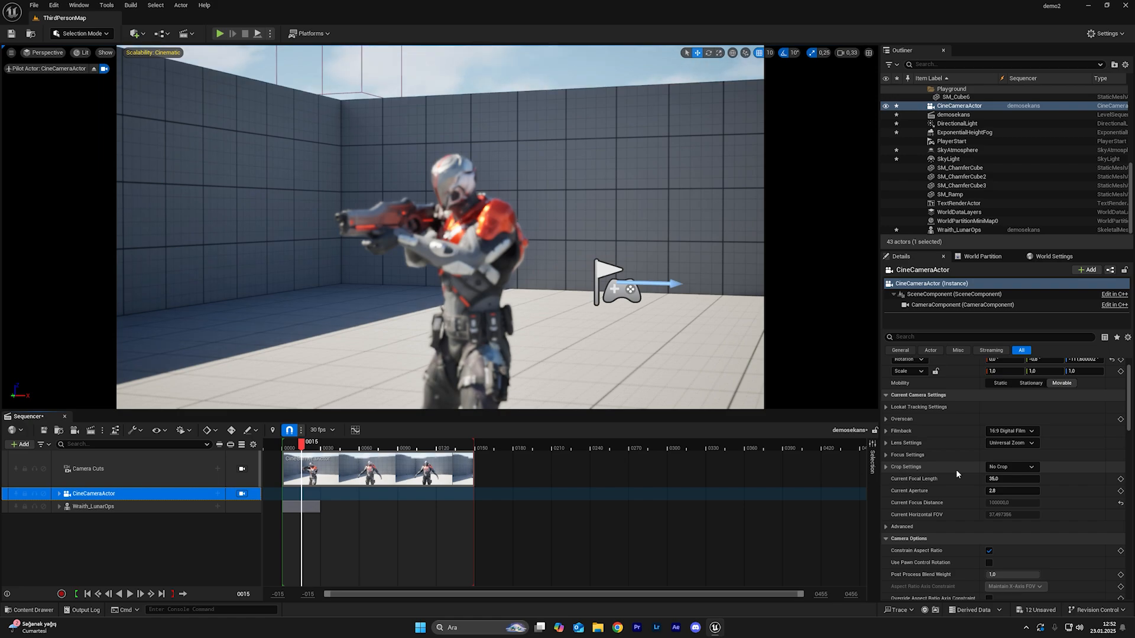
left_click(1013, 432)
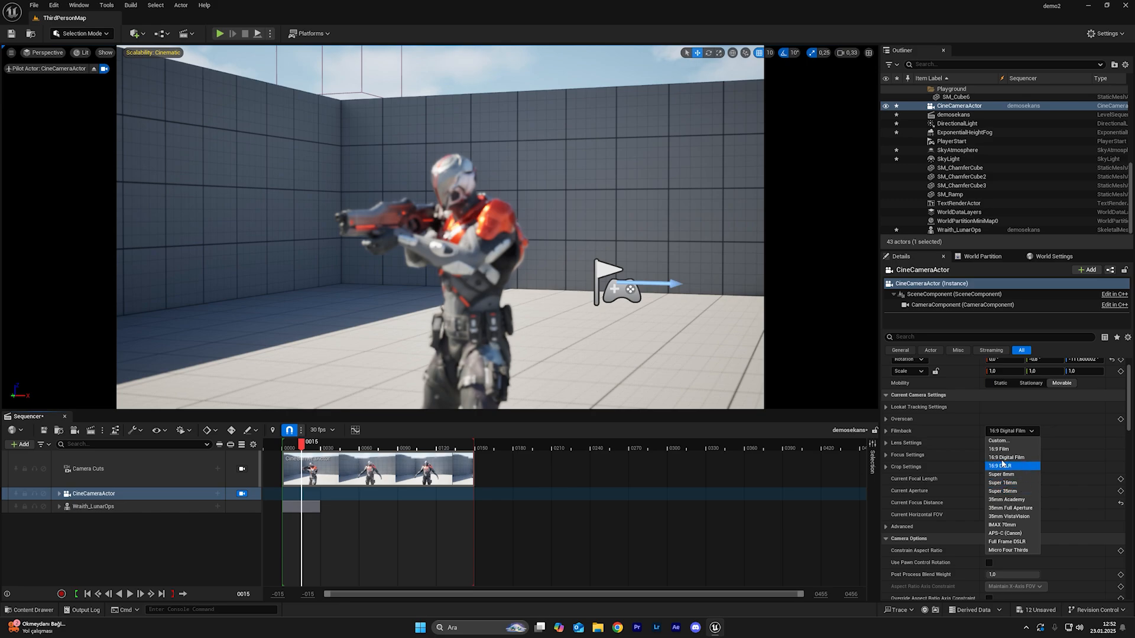
left_click(1025, 474)
left_click(1014, 431)
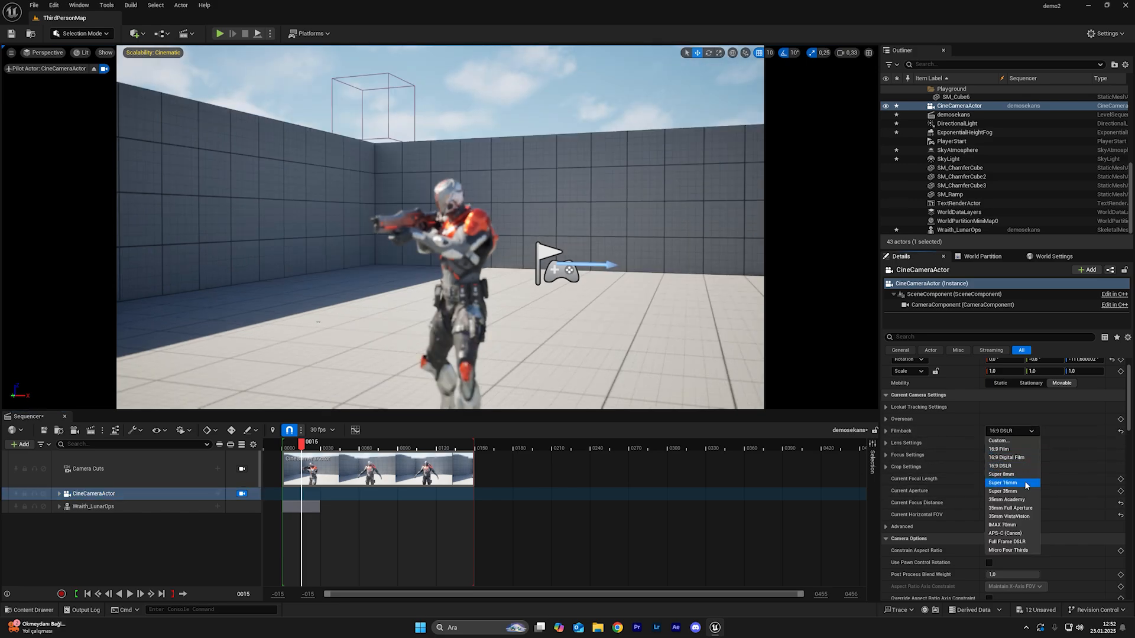
left_click(1003, 483)
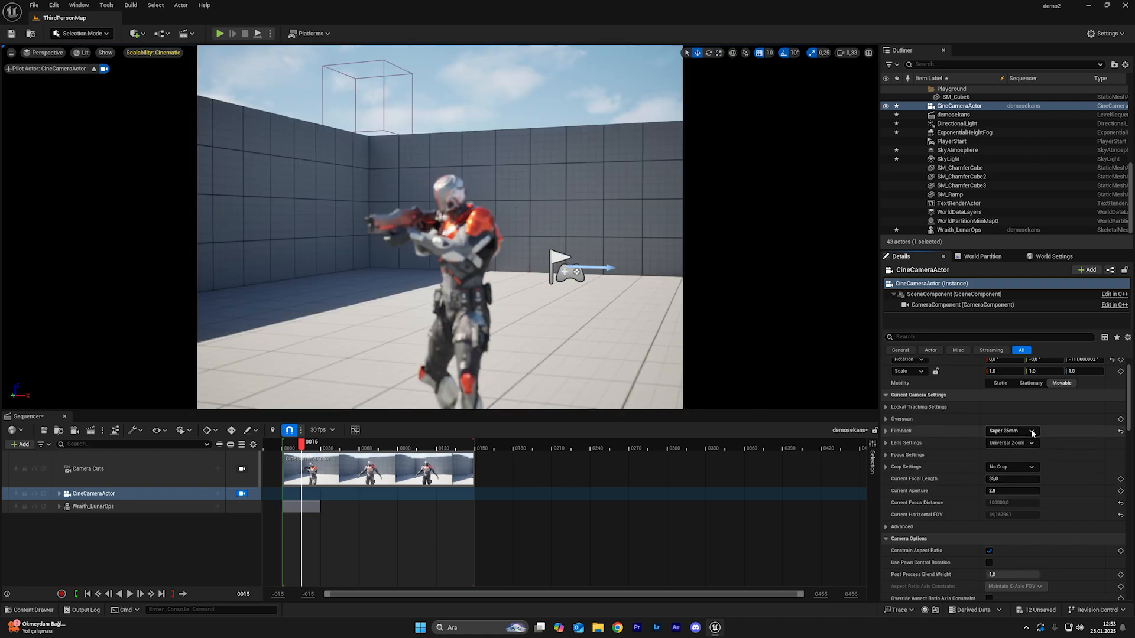
left_click(1027, 432)
left_click(1012, 526)
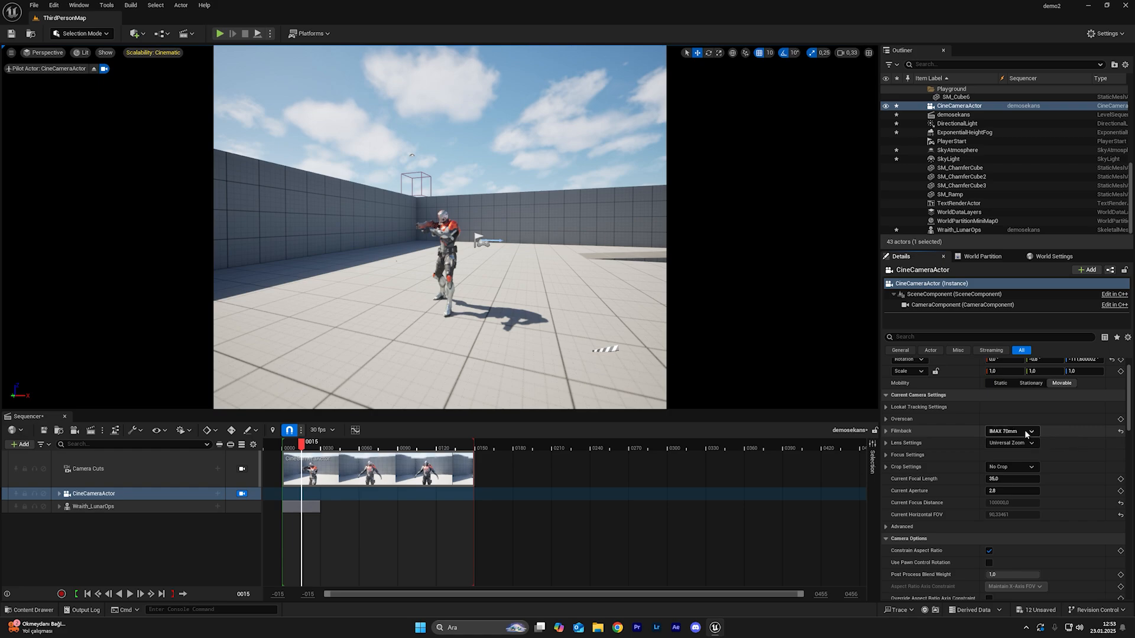
- Compare the 35mm Academy filmback with Super 35mm and set the camera's filmback to Super 35mm
left_click(1021, 433)
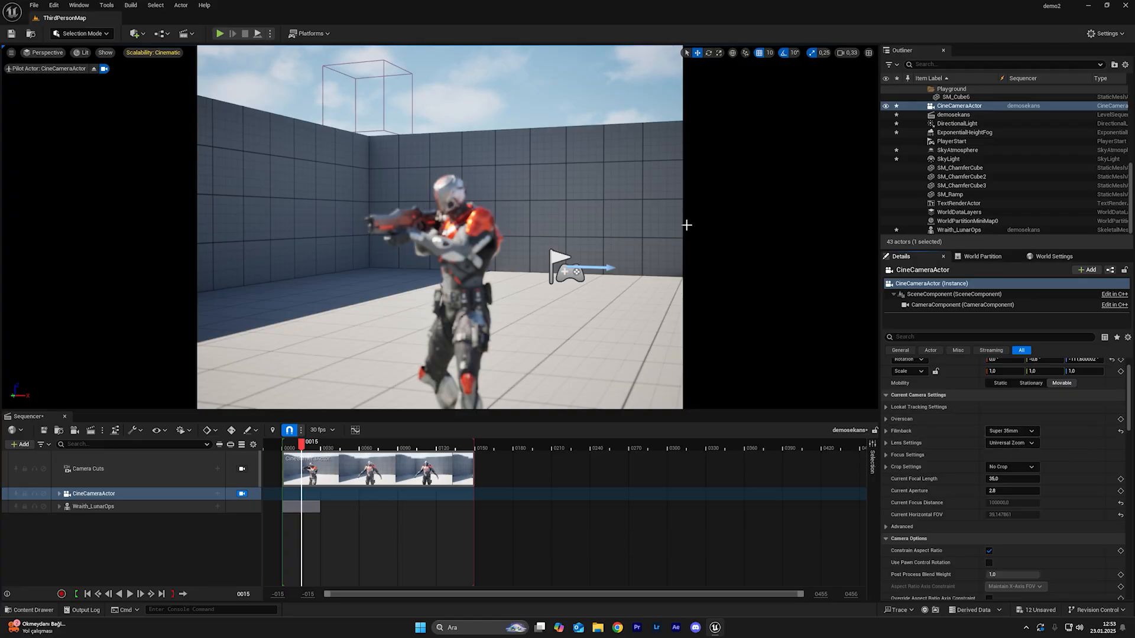
left_click(1015, 431)
left_click(1016, 497)
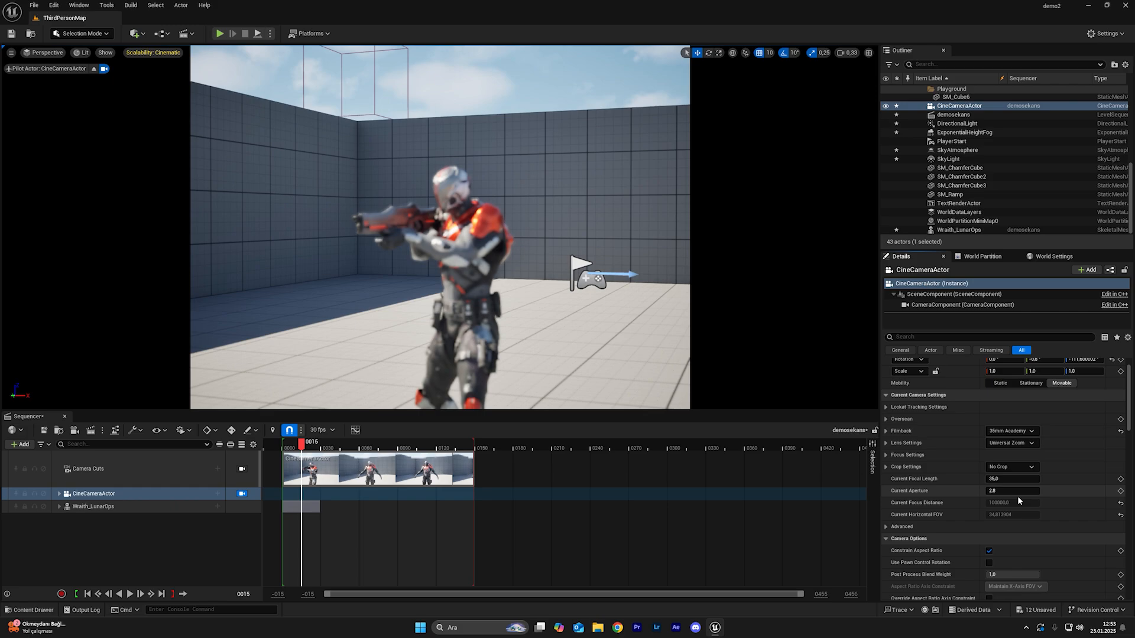
left_click(1017, 431)
left_click(1011, 467)
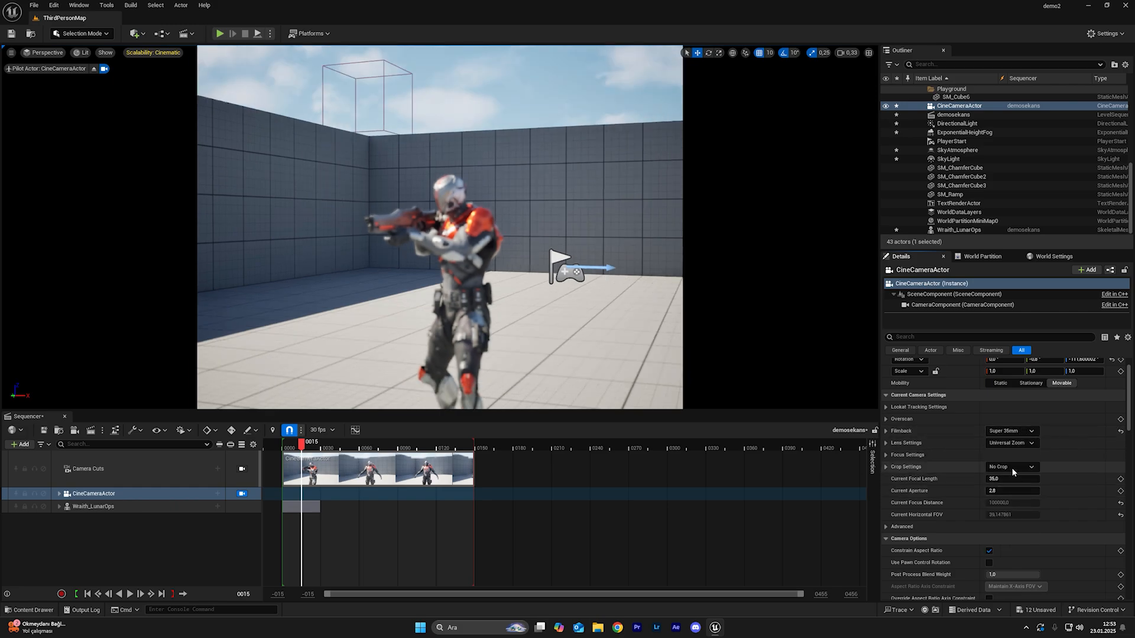
- Test the Universal Zoom lens's focal length, set the lens to 85mm Prime f/1.8, and tilt the camera to reframe the character
left_click(1024, 444)
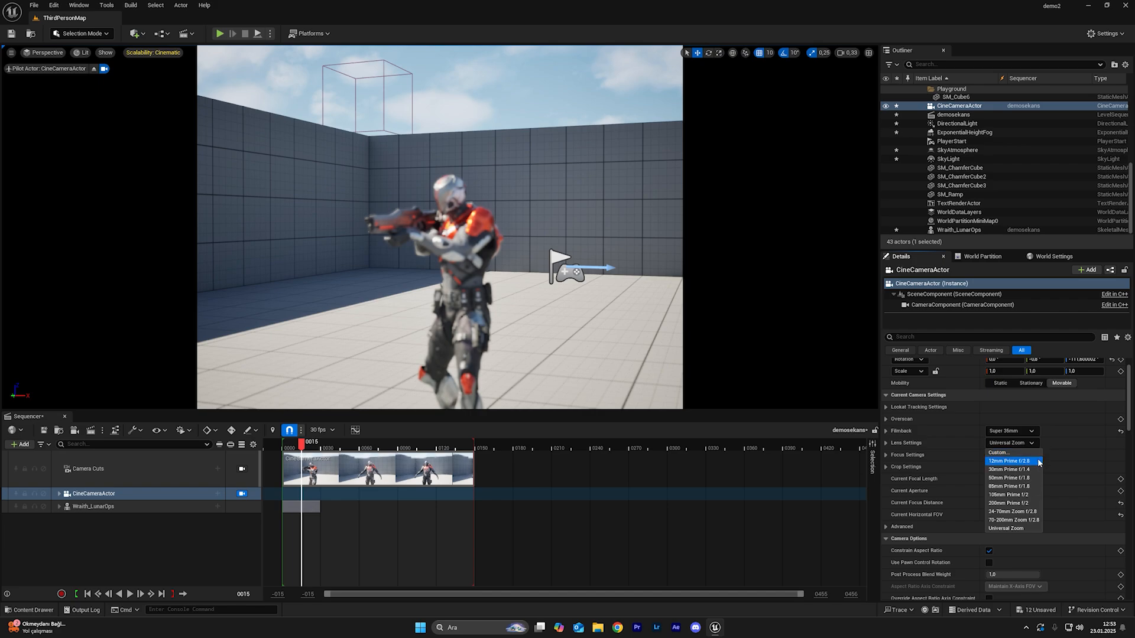
left_click(1025, 530)
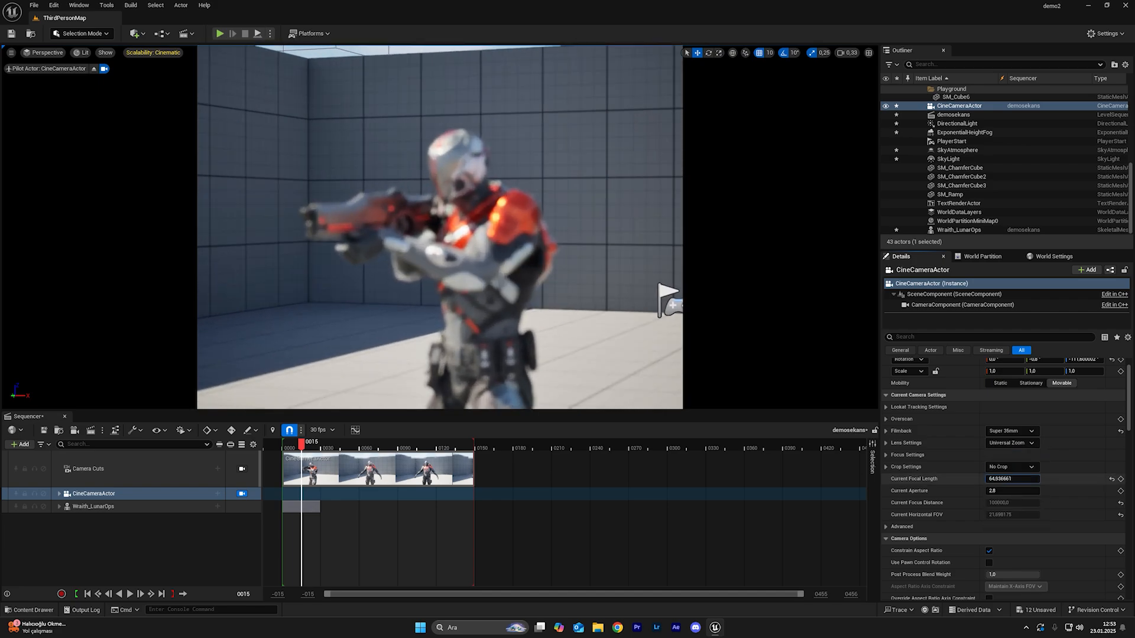
left_click(1012, 443)
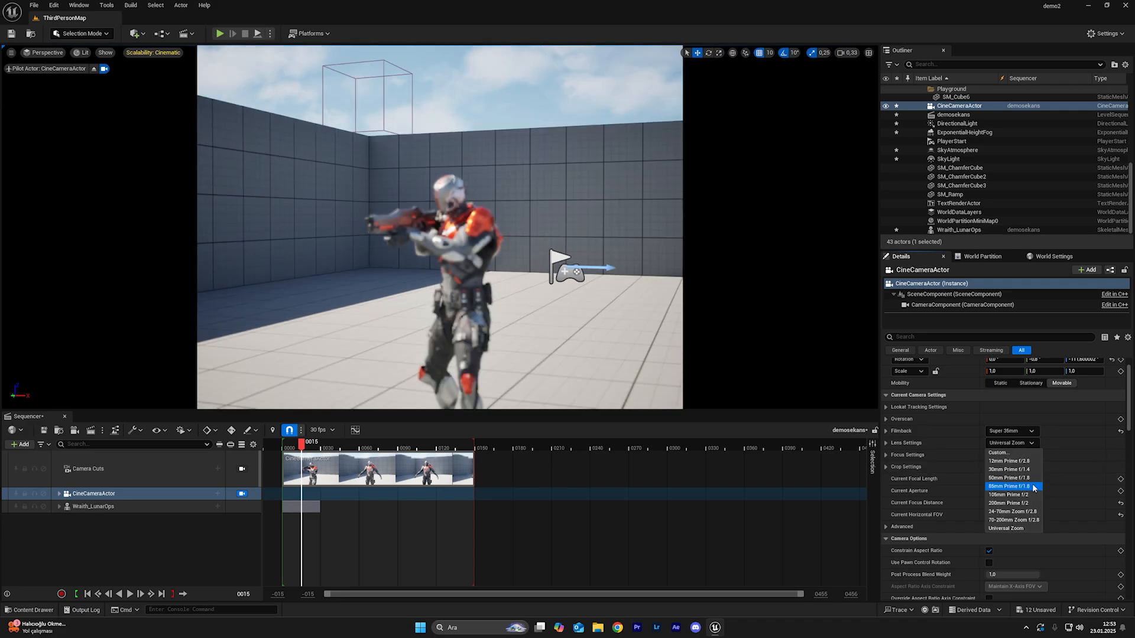
left_click(1031, 486)
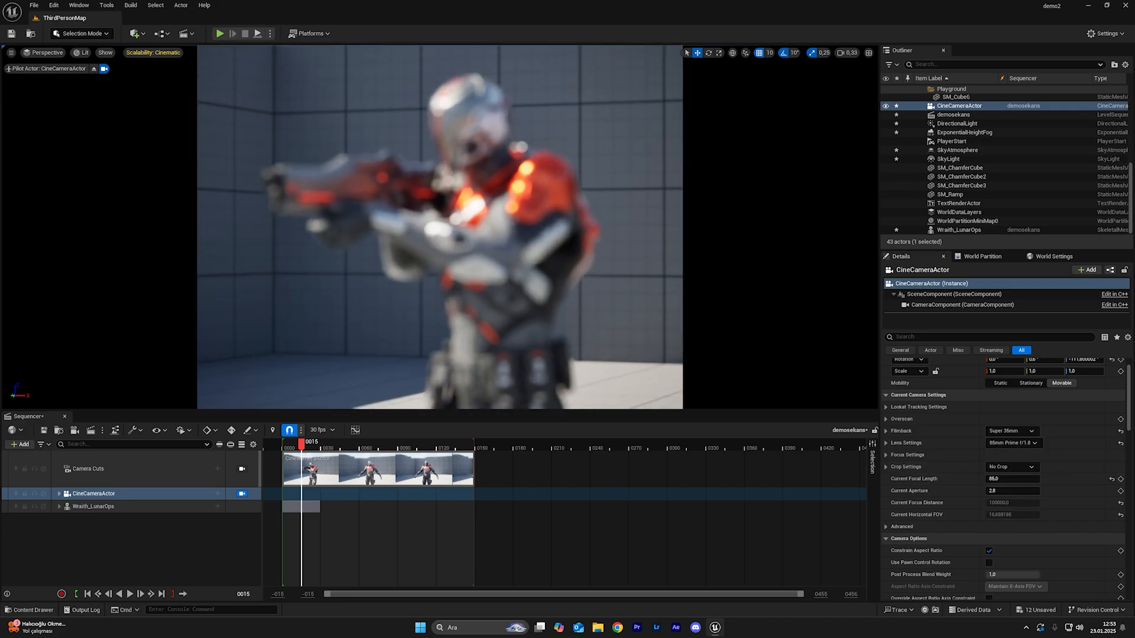
right_click_drag(440, 228, 435, 220)
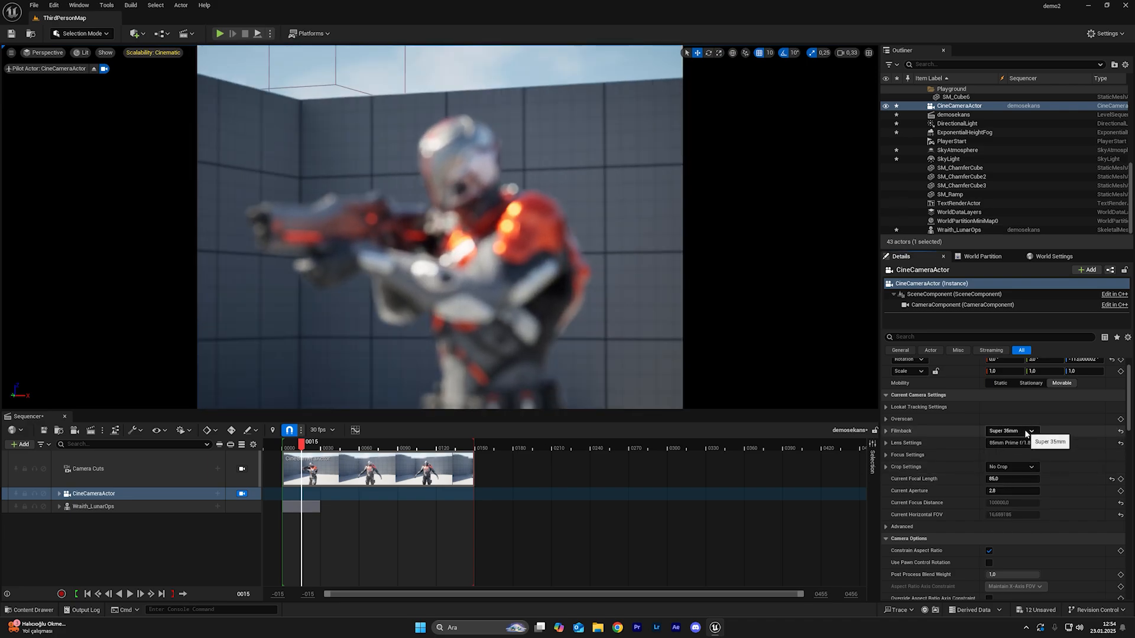
- Set the camera's crop to 2.39 and enlarge the viewport to fit the widescreen frame
left_click(1027, 466)
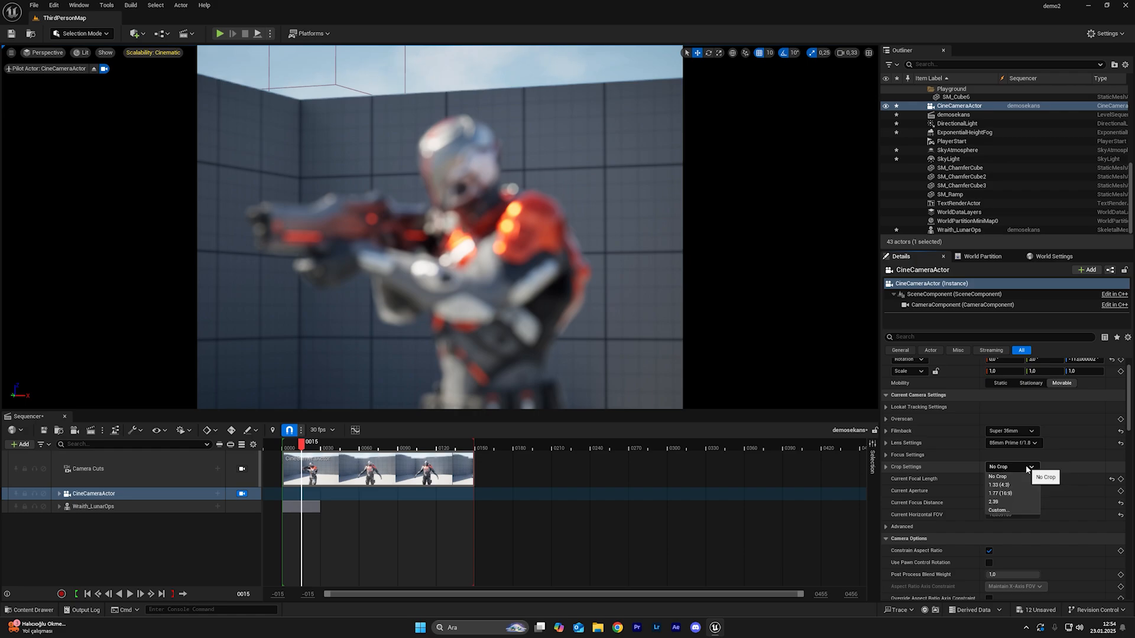
left_click(1013, 501)
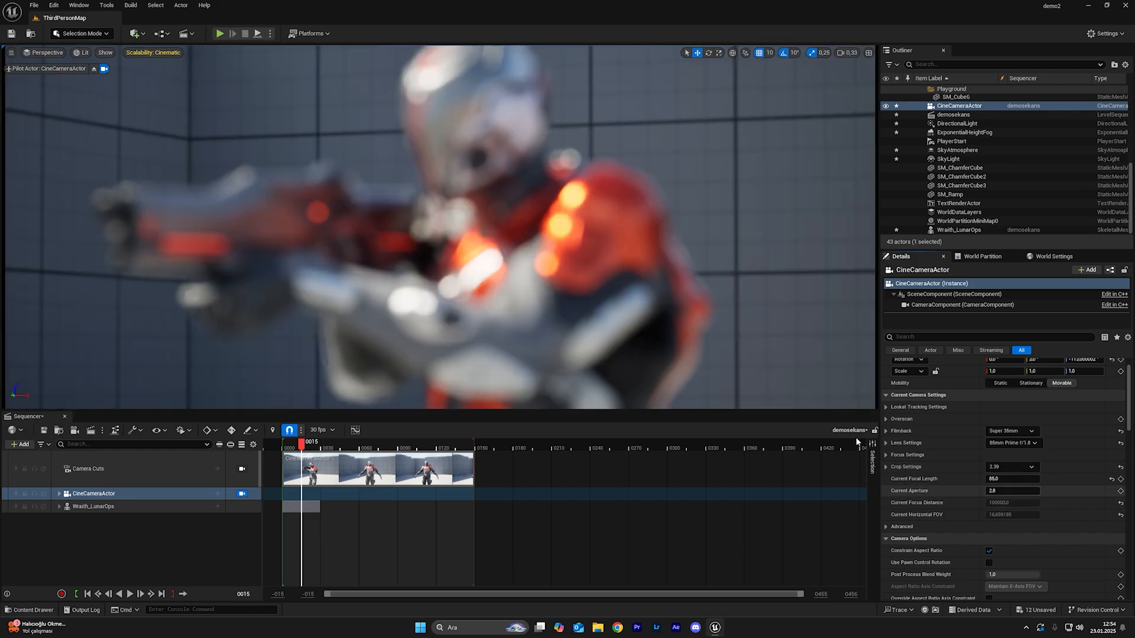
left_click_drag(738, 412, 720, 506)
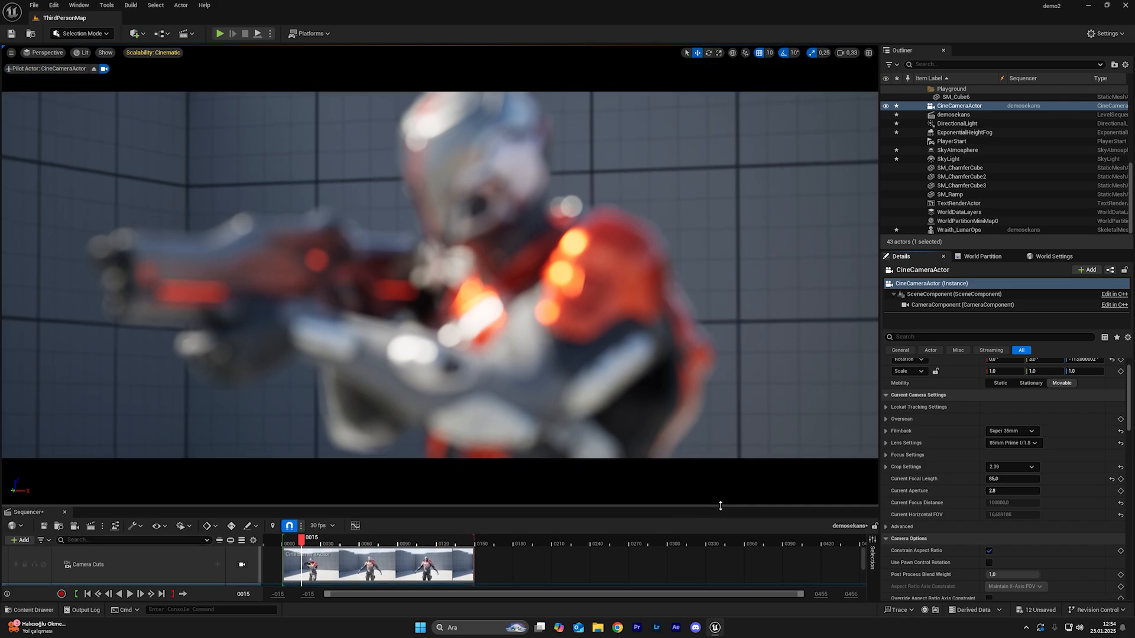
- Pull the piloted camera back and adjust its height and angle to frame the character's upper body and rifle
key("s")
right_click_drag(440, 274, 434, 280)
key("q")
key("e")
key("s")
key("q")
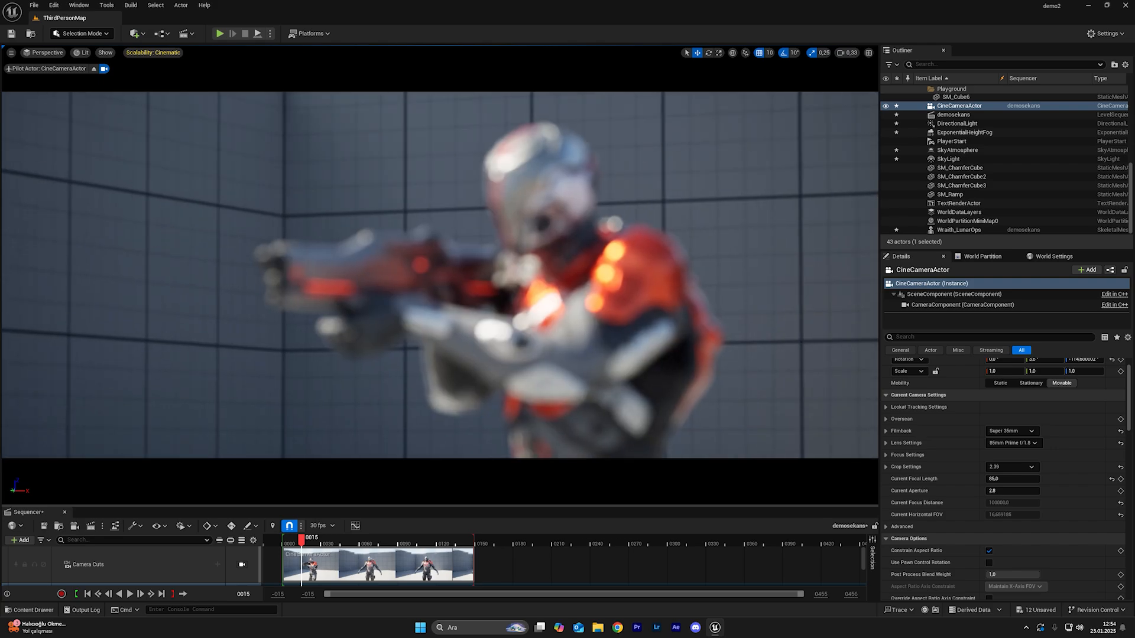
- Try the 12mm Prime f/2.8 and 200mm Prime f/2 lenses on the cine camera and return to 85mm Prime f/1.8
left_click(885, 454)
left_click(885, 454)
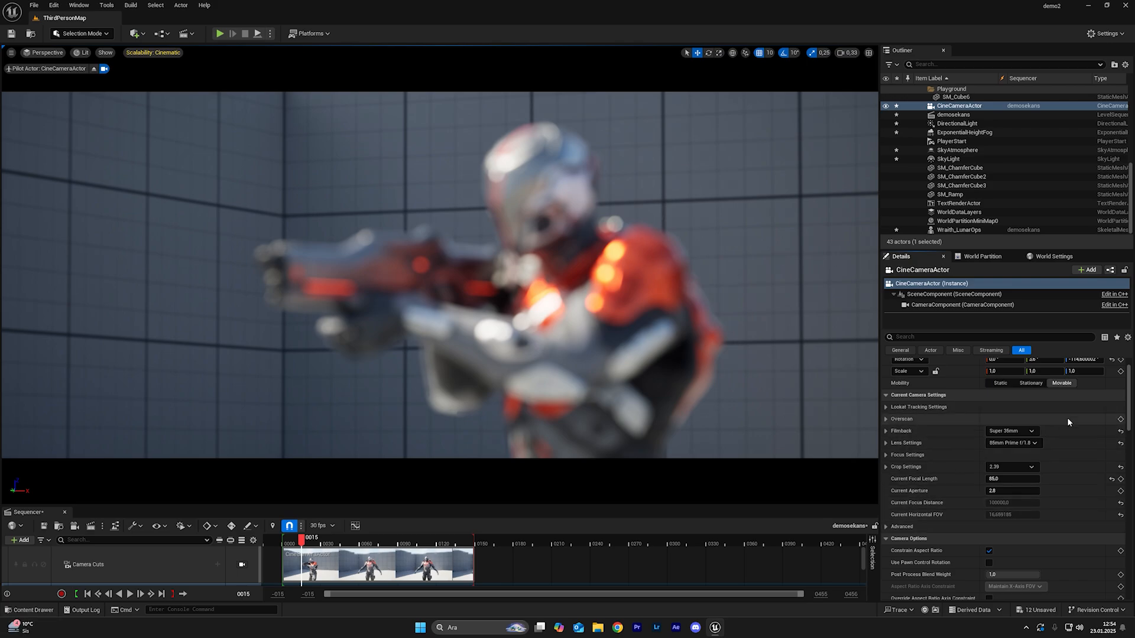
left_click(1033, 443)
left_click(1030, 461)
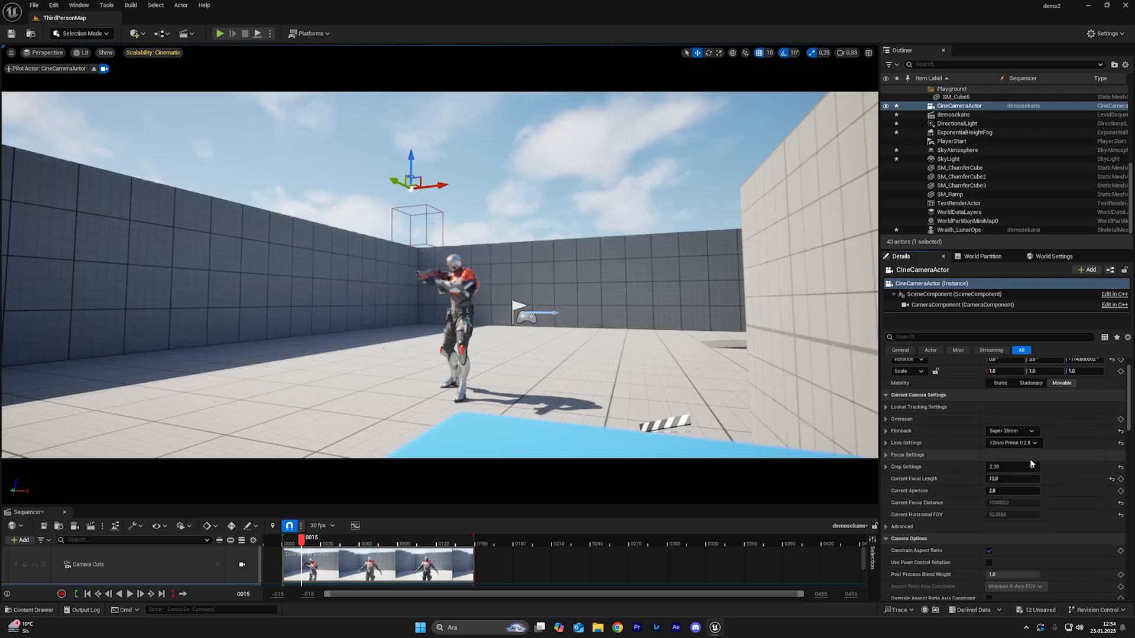
left_click(1027, 443)
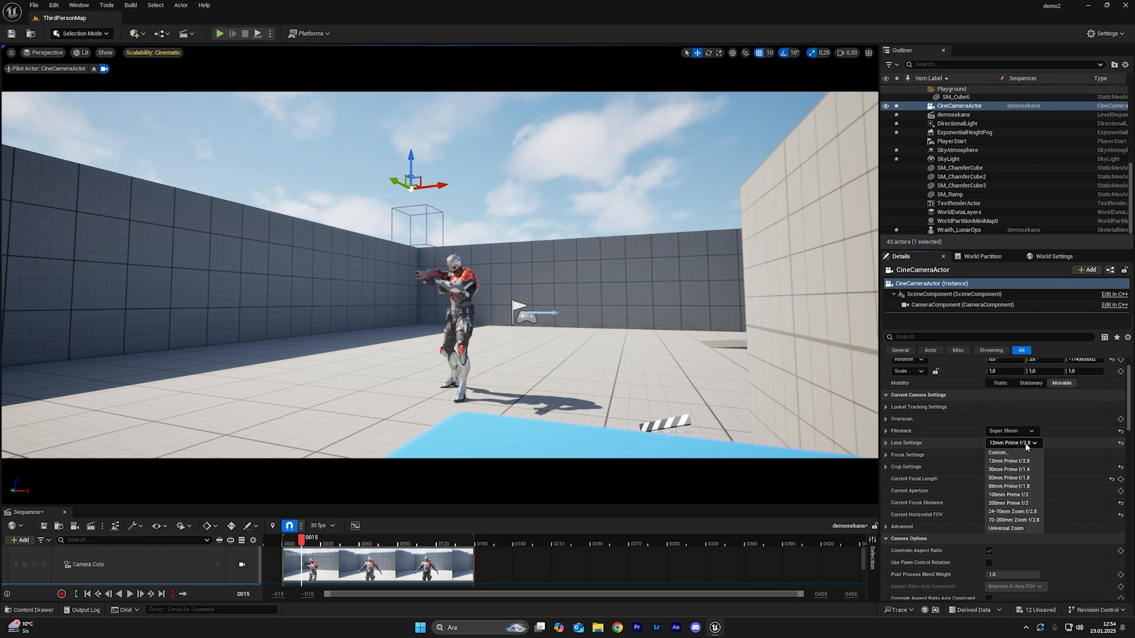
left_click(1024, 504)
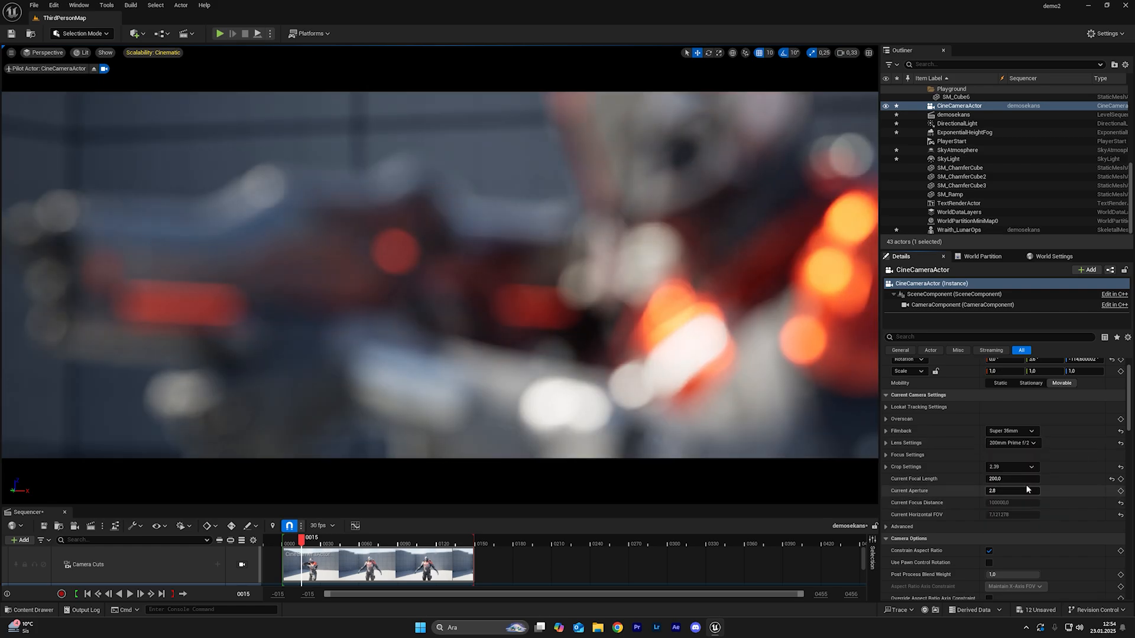
left_click(1017, 442)
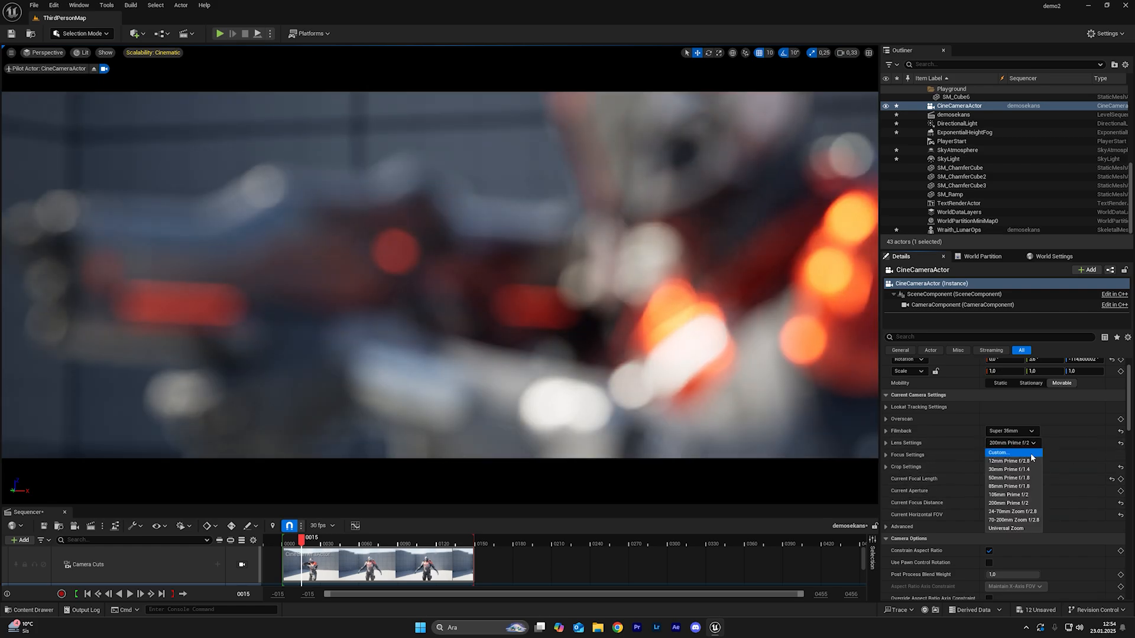
left_click(1023, 487)
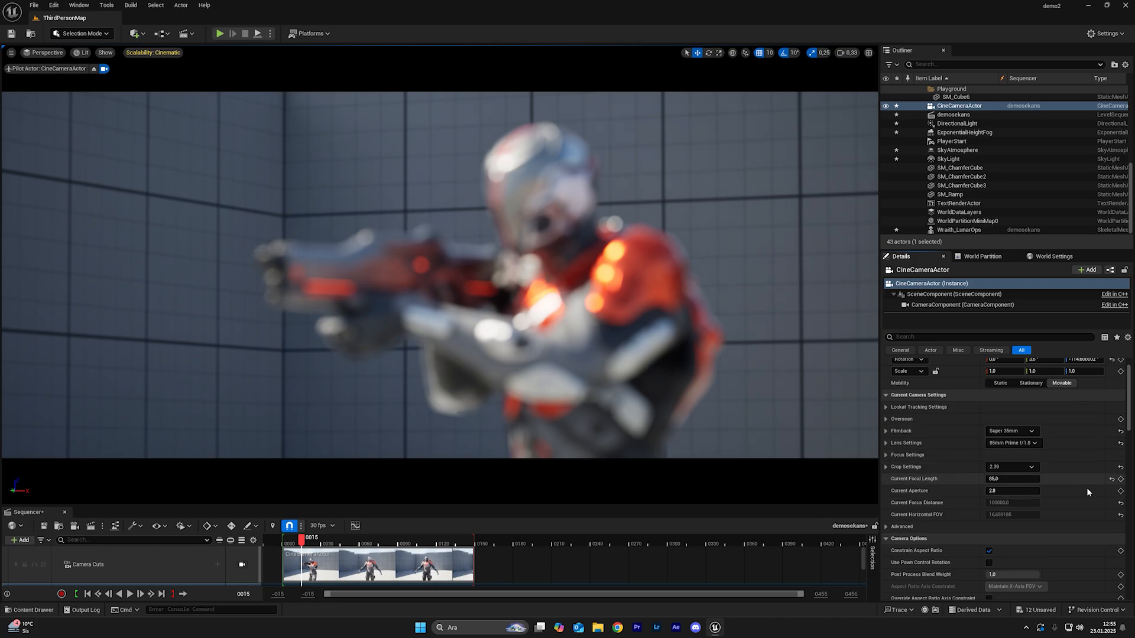
- Try the 30mm Prime f/1.4 lens on the cine camera and restore 85mm Prime f/1.8
left_click(1012, 443)
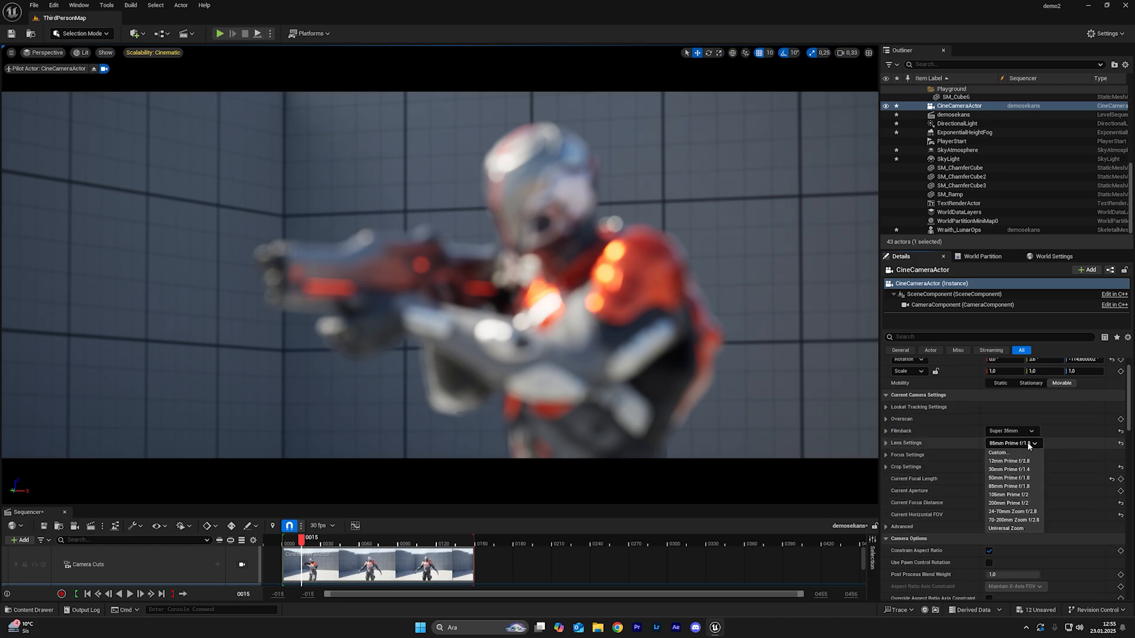
left_click(1024, 472)
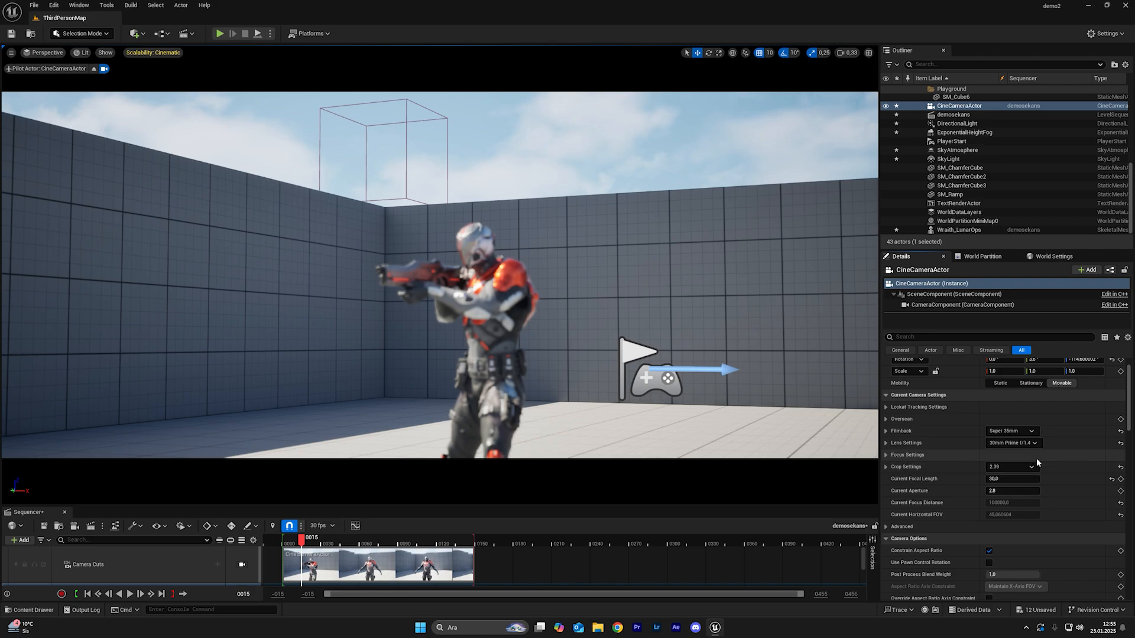
left_click(1027, 444)
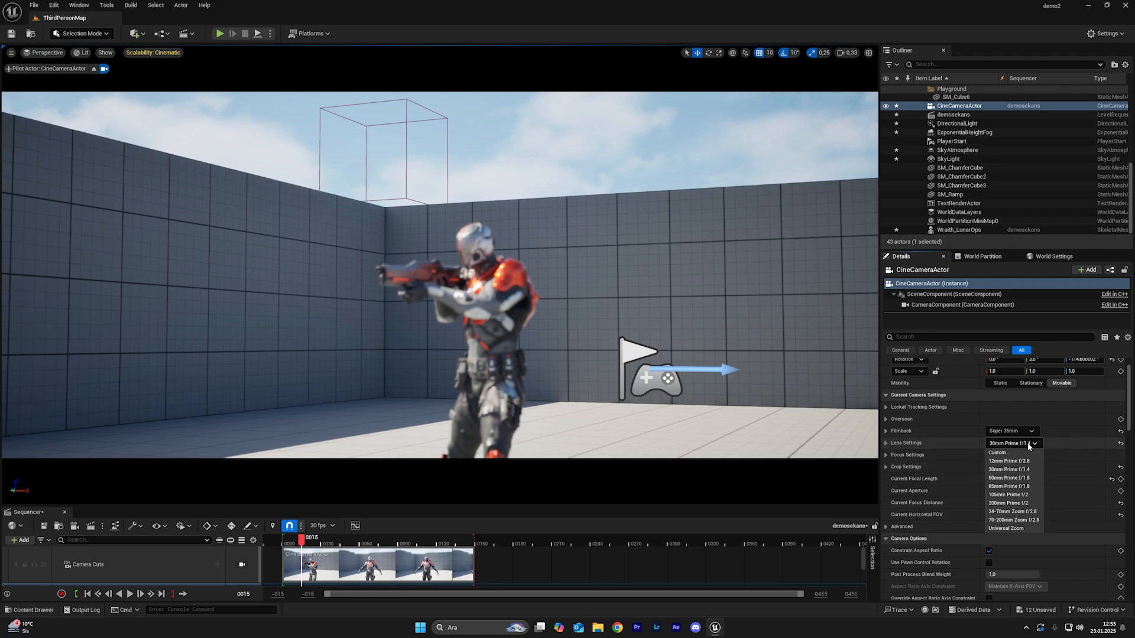
left_click(1022, 486)
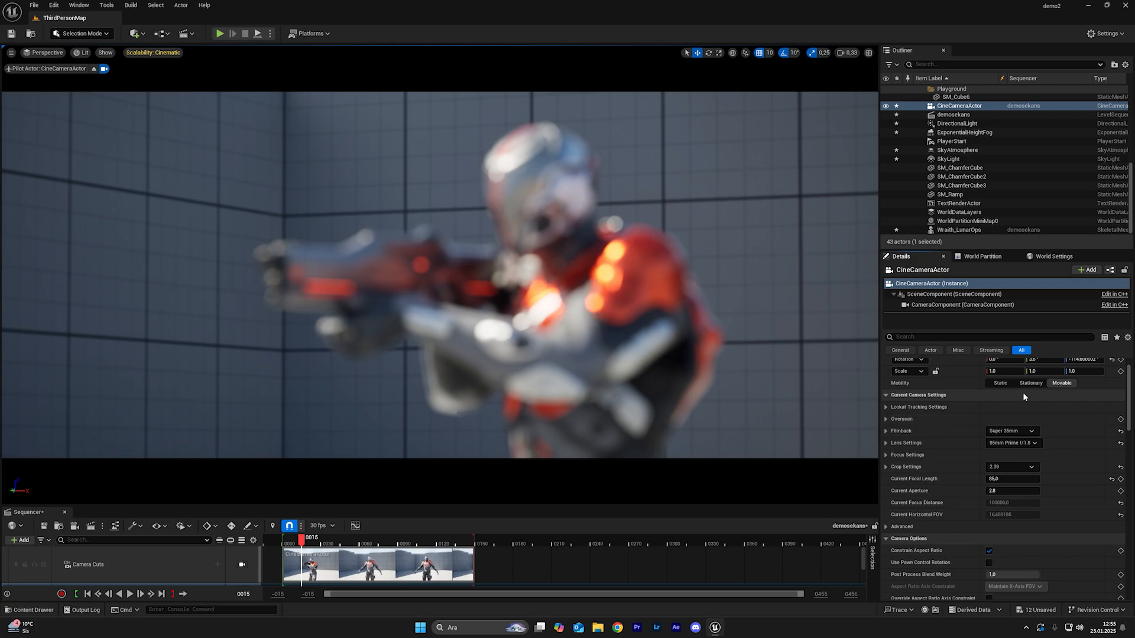
- Set the camera's manual focus distance by sampling the character's head in the viewport
left_click(884, 455)
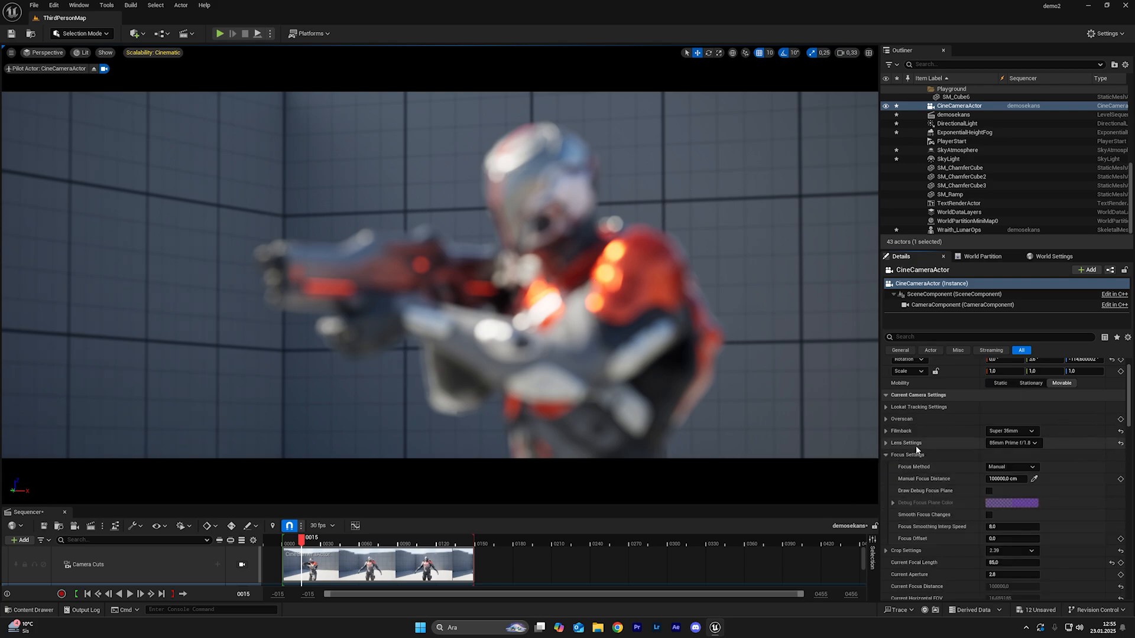
left_click(1034, 481)
left_click(540, 221)
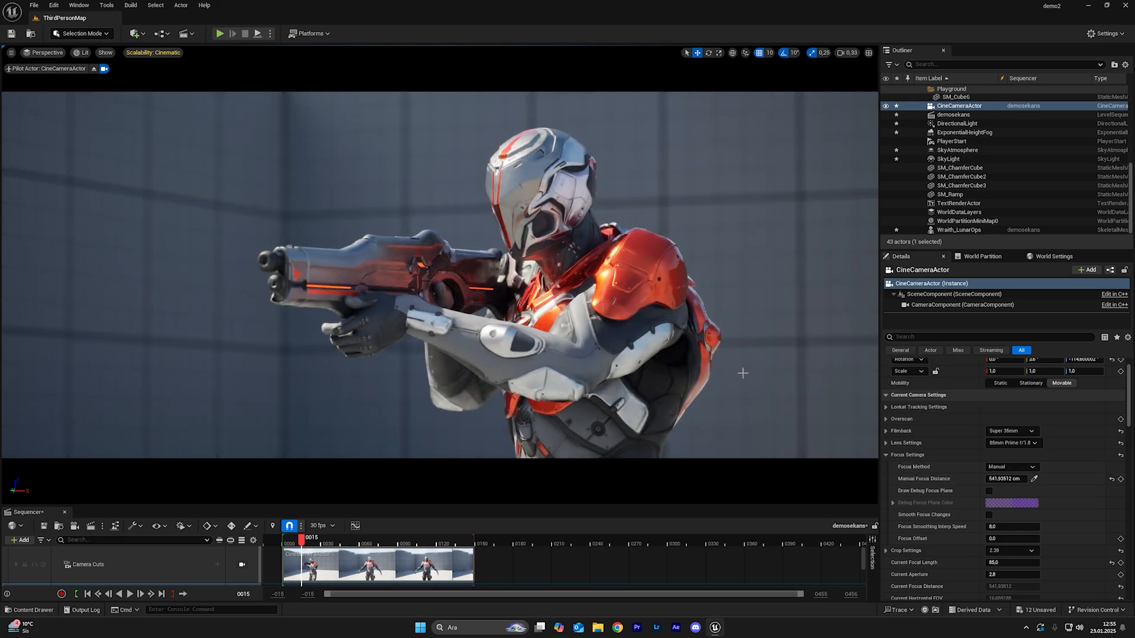
- Set the camera's focus method to Tracking and pick Wraith_LunarOps as the actor to track
left_click(1011, 467)
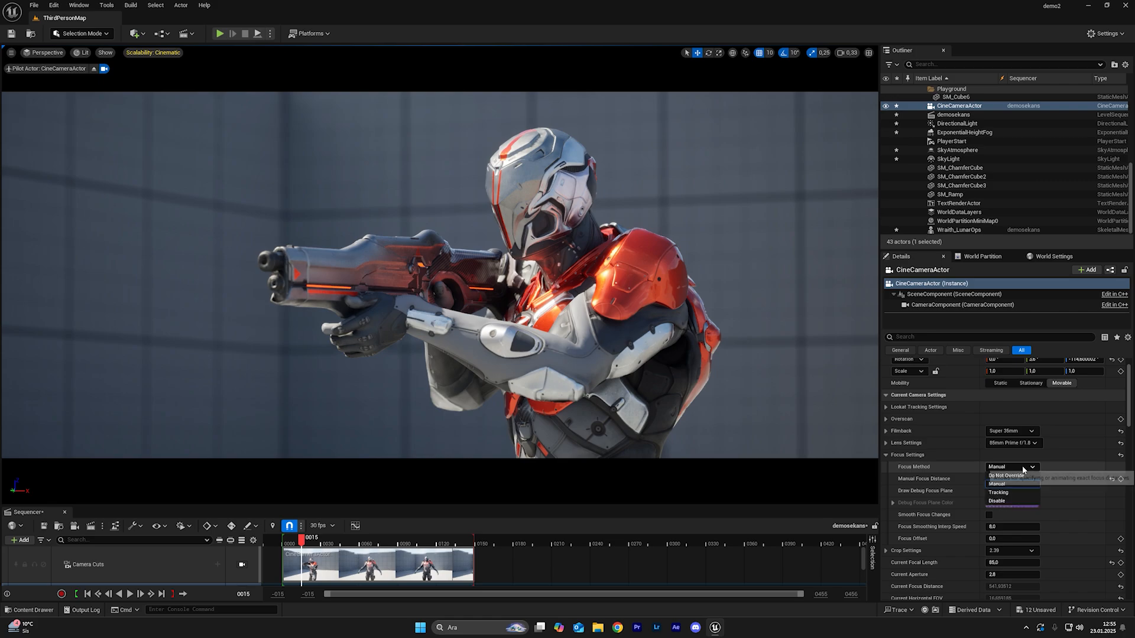
left_click(1031, 492)
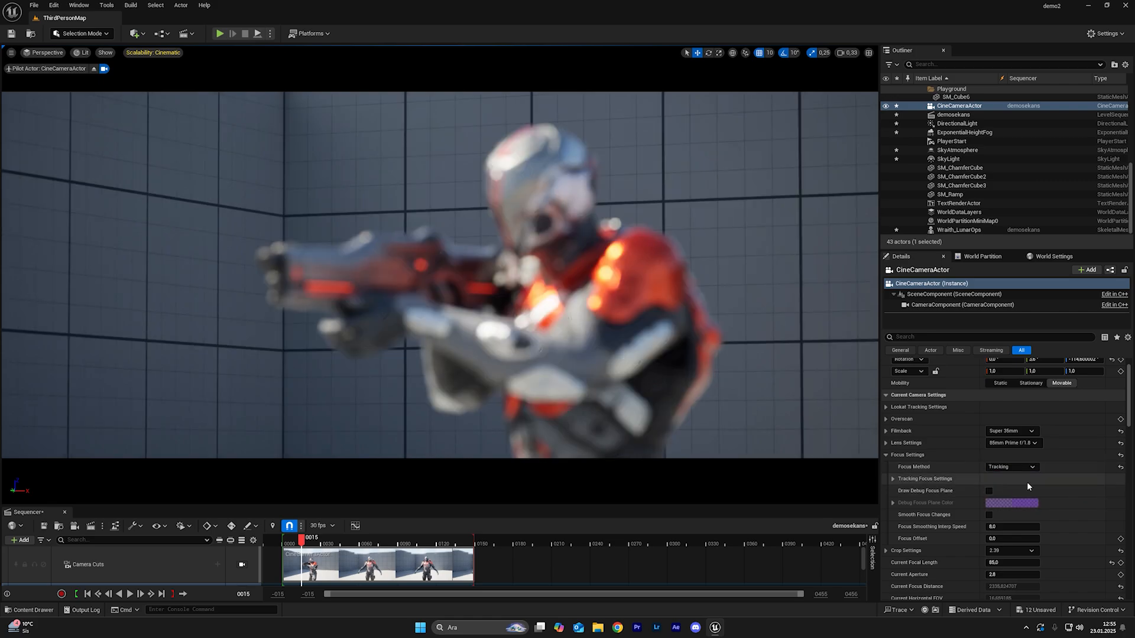
left_click(894, 479)
left_click(1097, 491)
left_click(579, 319)
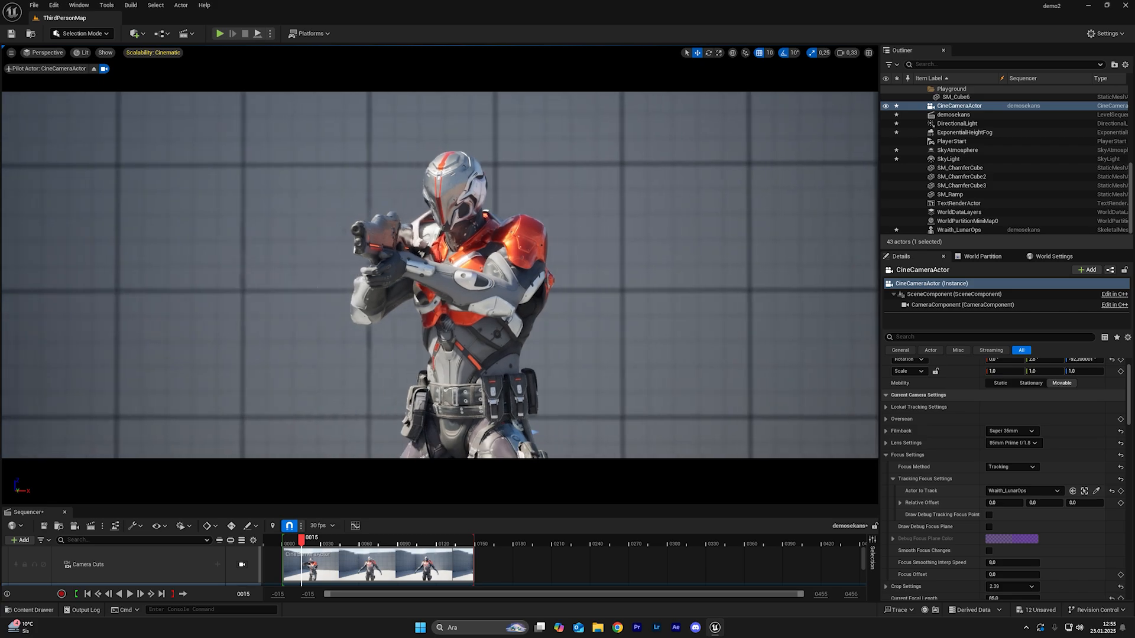
- Move the piloted camera around the character to test the tracking focus and reframe the upper body and rifle
key("a")
right_click_drag(579, 319, 490, 318)
key("d")
key("a")
right_click_drag(618, 341, 643, 342)
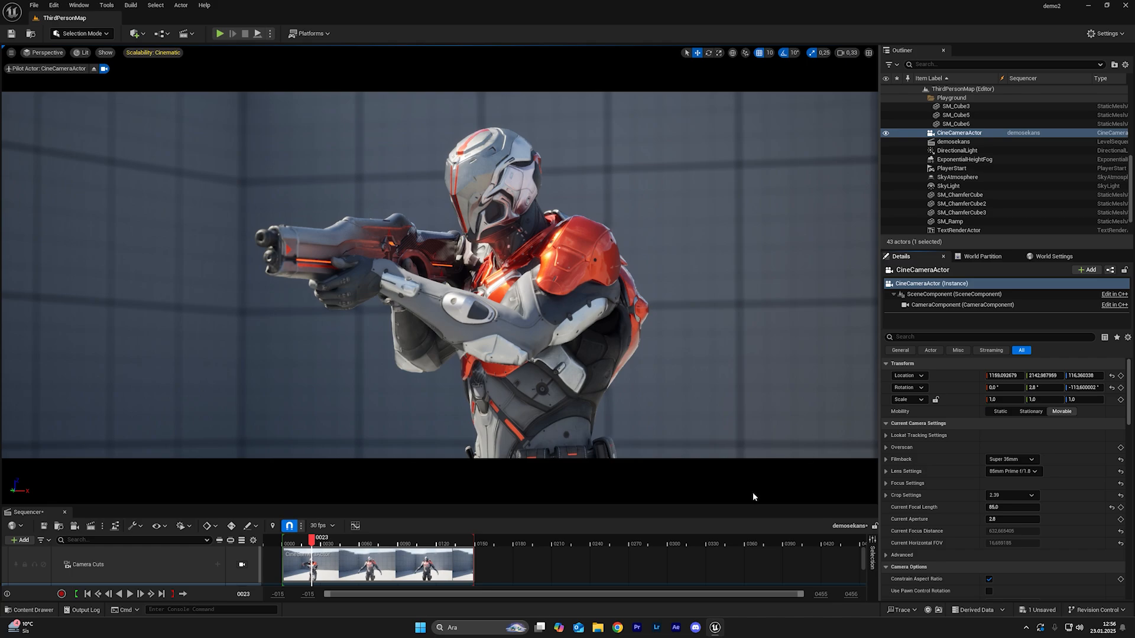
- Enlarge the Sequencer, expand the CineCameraActor track and add a Transform key at frame 23
left_click_drag(749, 506, 769, 420)
left_click(187, 580)
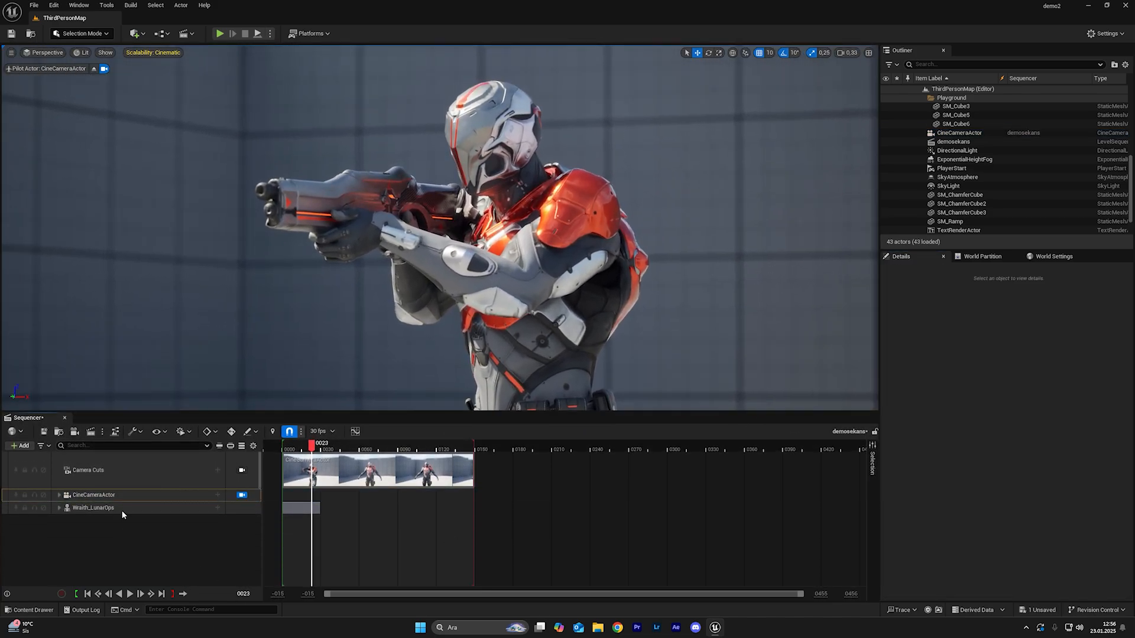
left_click(57, 496)
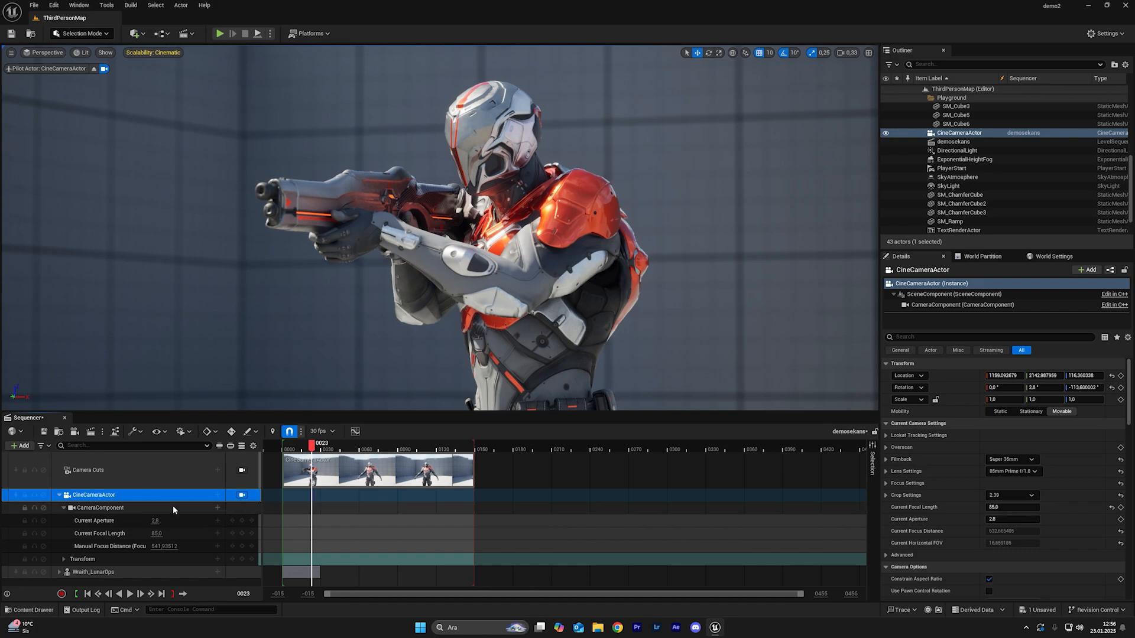
left_click(241, 559)
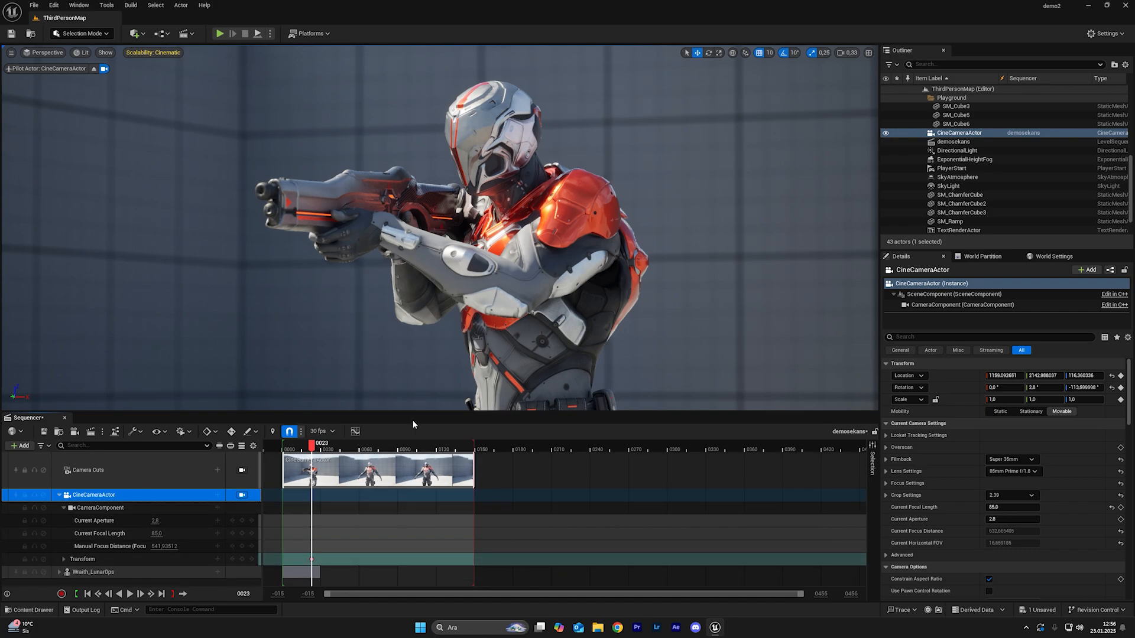
- Move the piloted camera off its keyed pose and step through the timeline to test the Transform key
right_click_drag(476, 390, 449, 393)
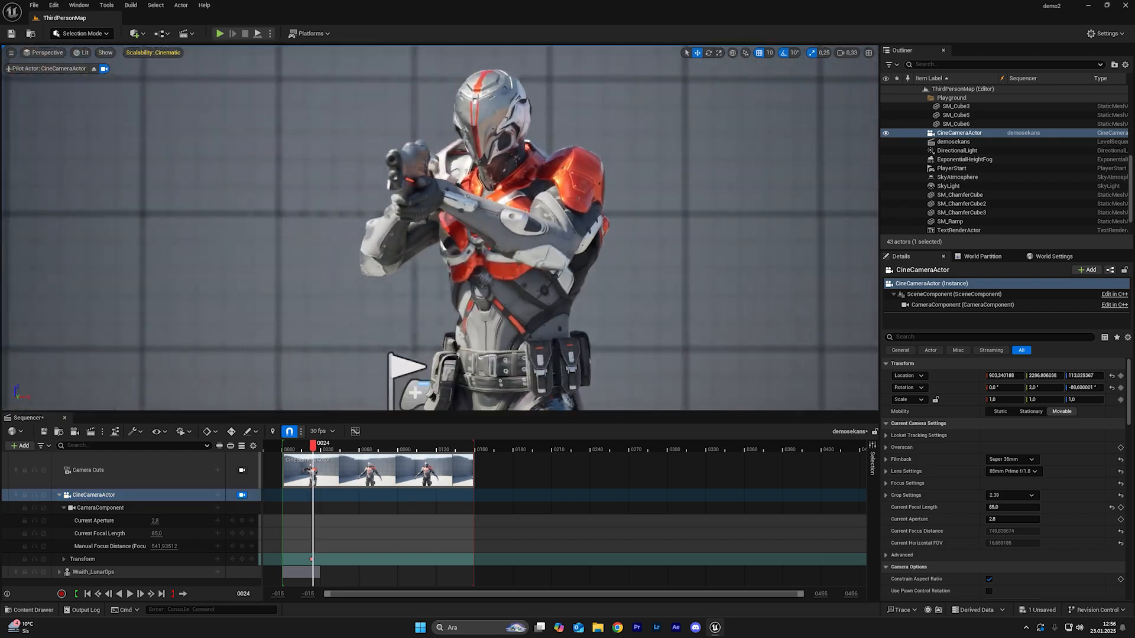
key("a")
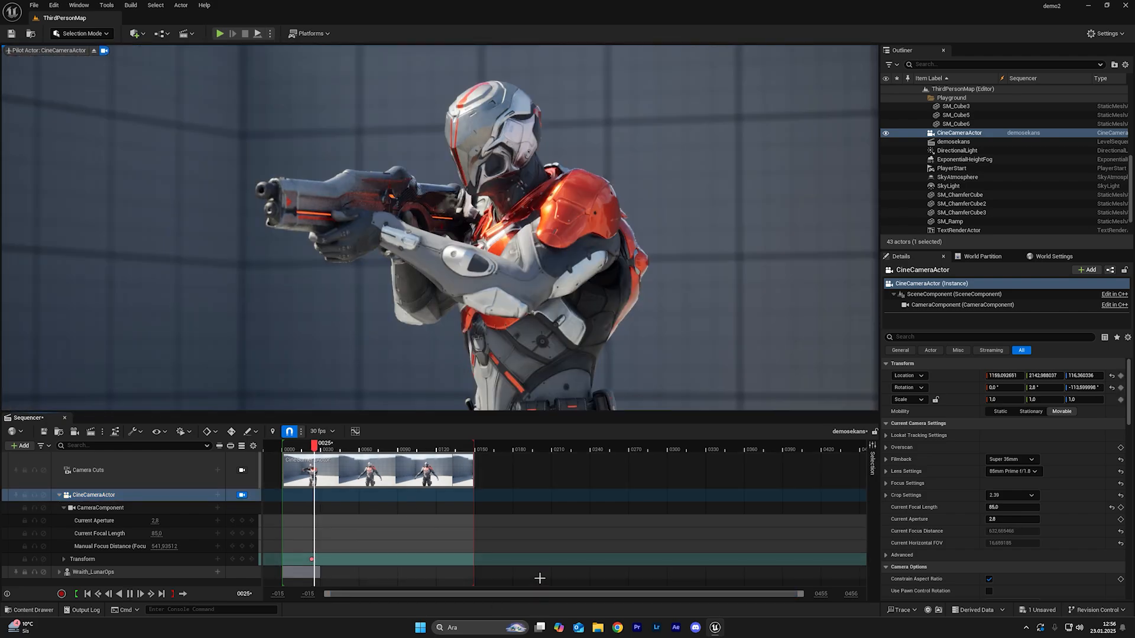
key("Right")
key("Right")
key("Right")
key("Right")
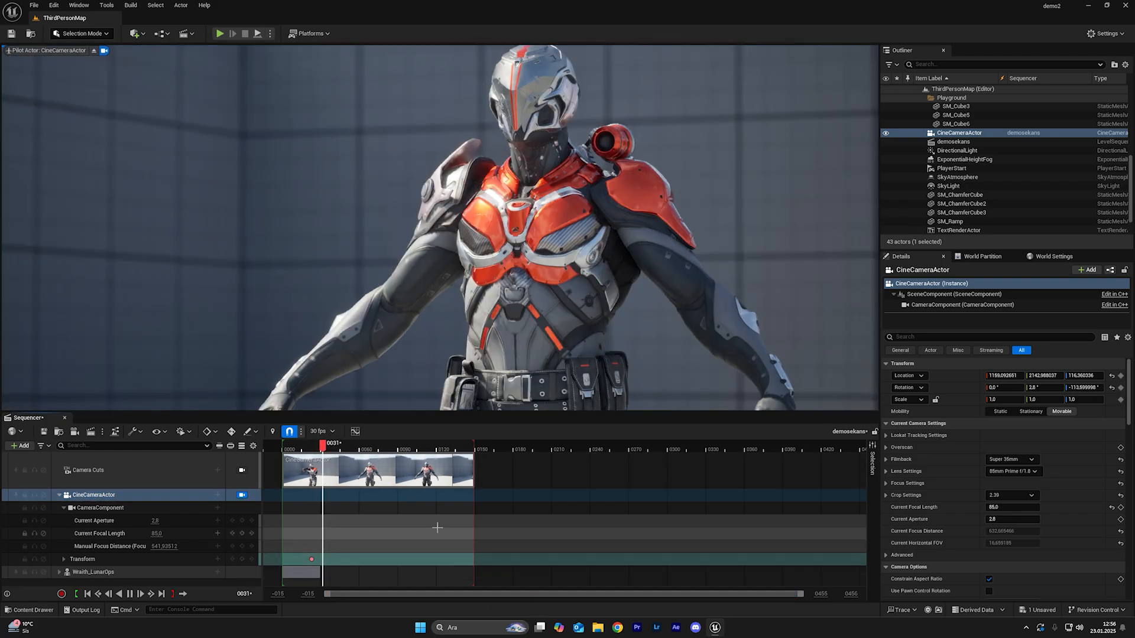
left_click(332, 452)
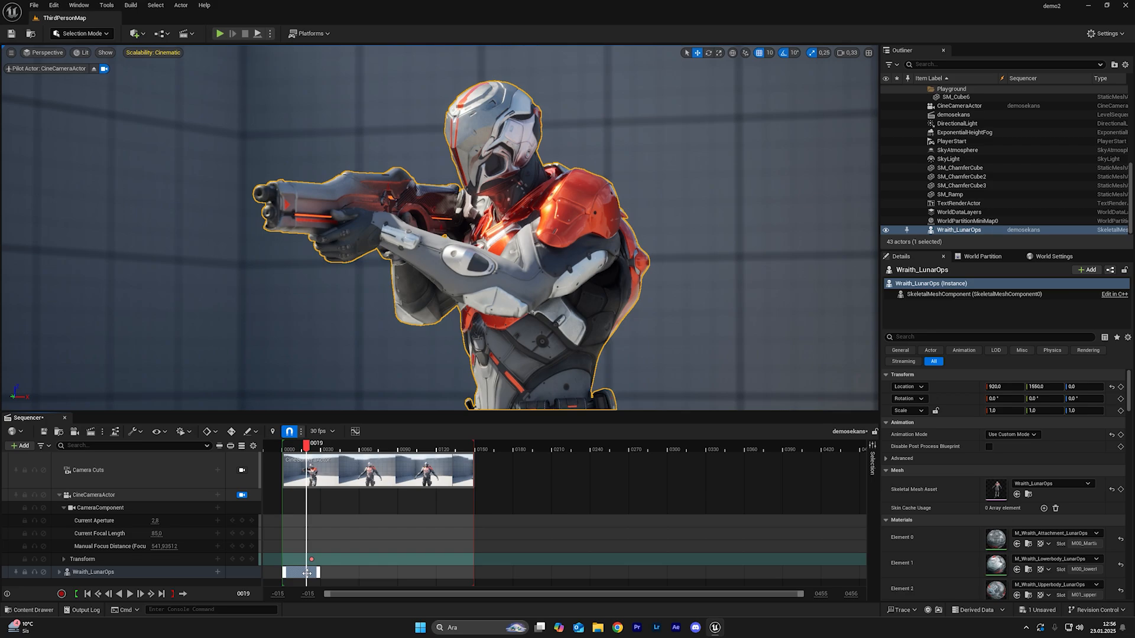
- Set the Ability_E_Recovery animation section of Wraith_LunarOps to Keep State when finished, and move the playhead to frame 71
left_click(59, 572)
scroll(582, 526, "down", 1)
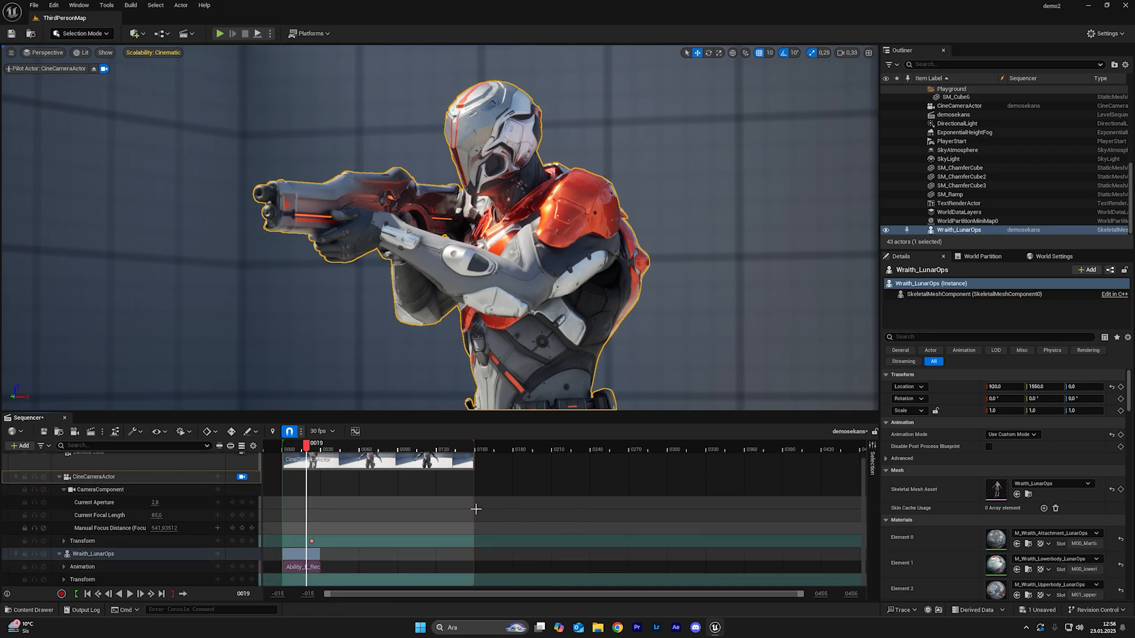
left_click(302, 446)
left_click_drag(301, 446, 317, 449)
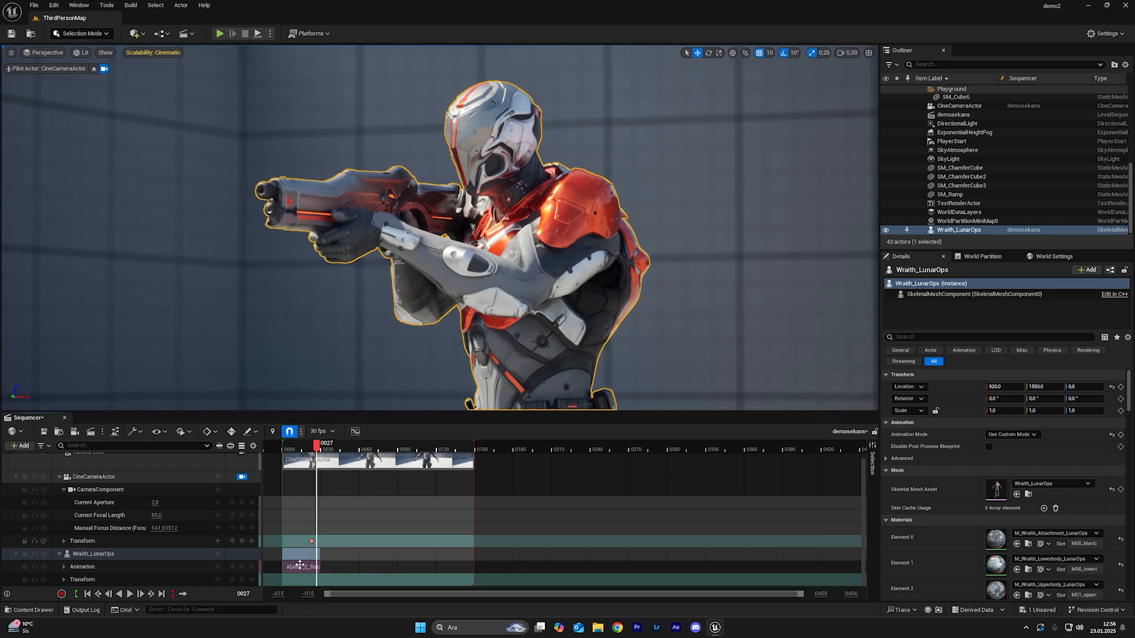
right_click(300, 566)
mouse_move(403, 306)
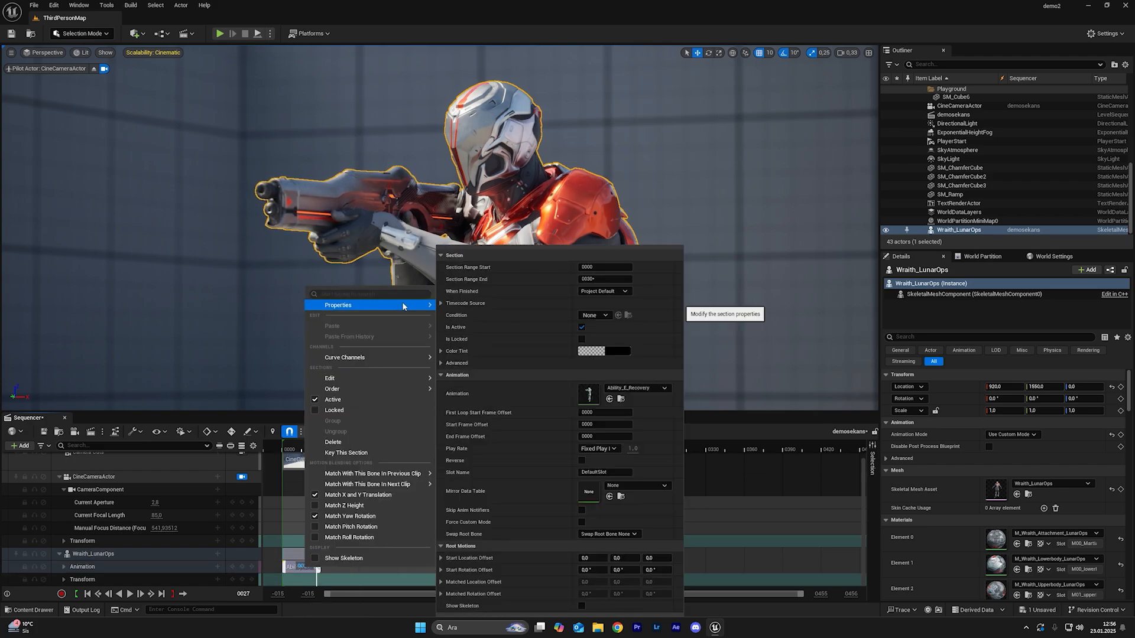
left_click(624, 292)
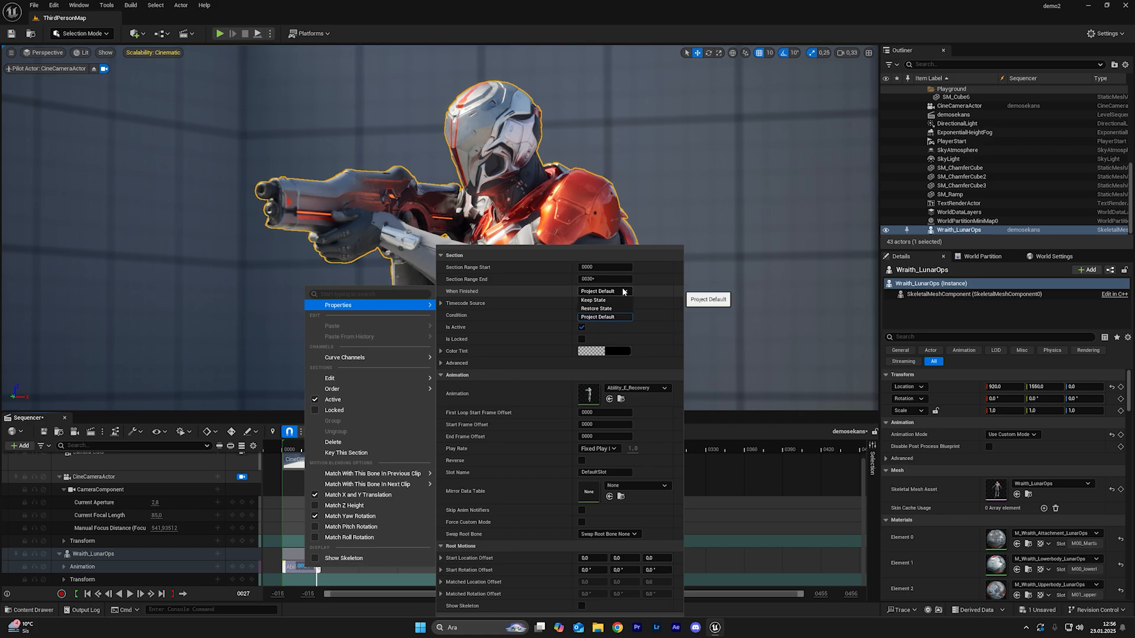
left_click(618, 298)
left_click(745, 474)
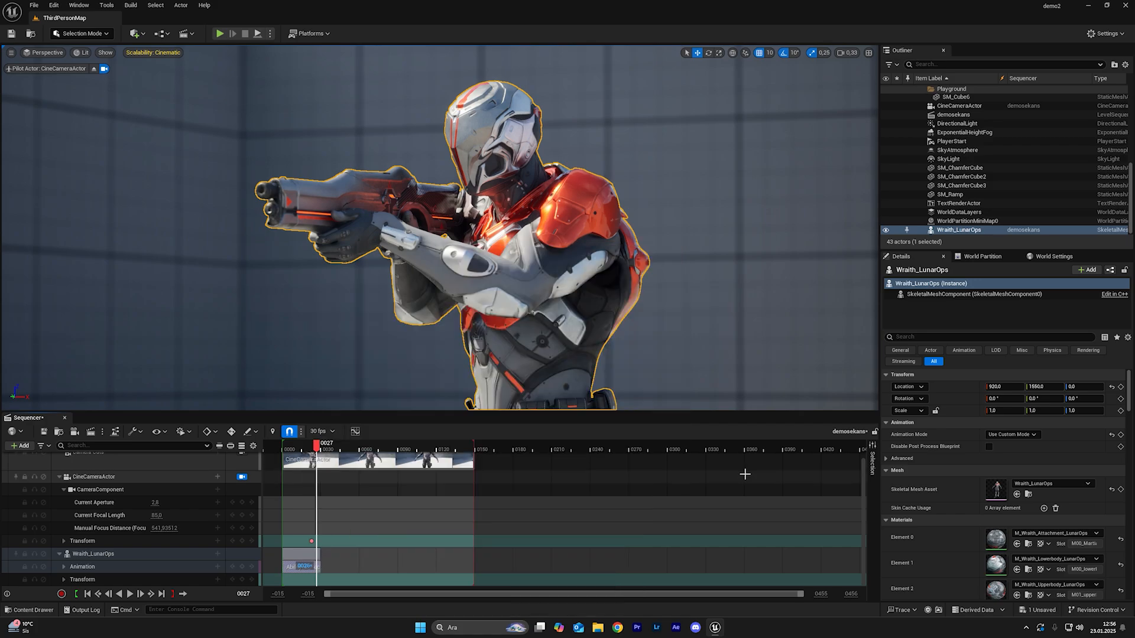
left_click_drag(317, 447, 373, 453)
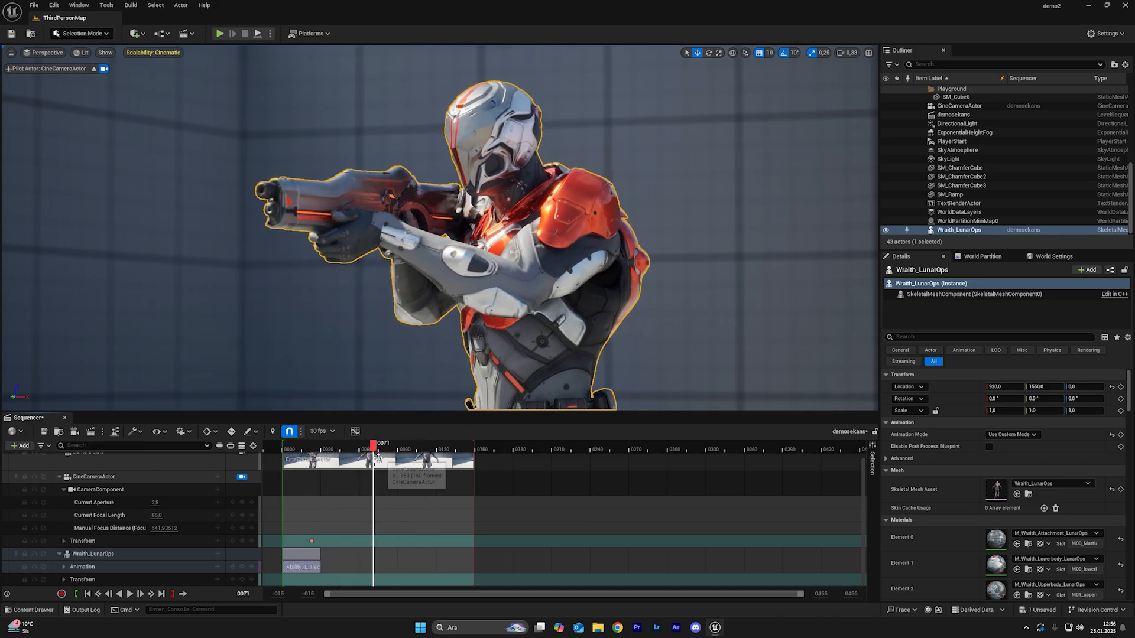
- Reselect the piloted CineCameraActor, enlarge the viewport, and move the camera closer and lower with a 10° upward tilt toward the character
left_click(666, 325)
left_click(84, 284)
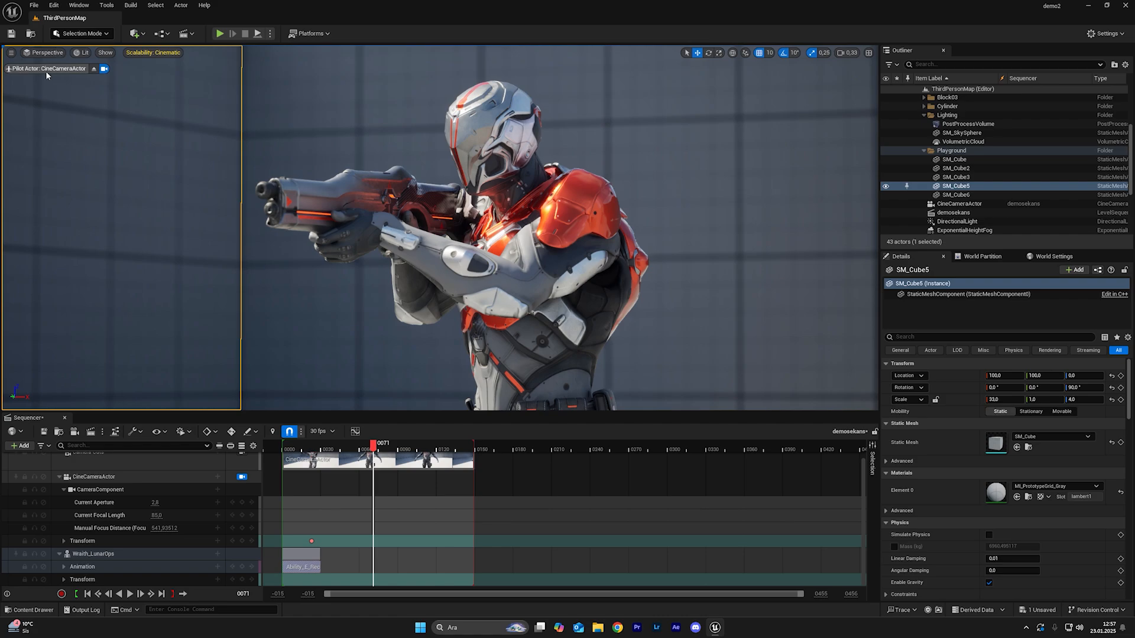
left_click(48, 69)
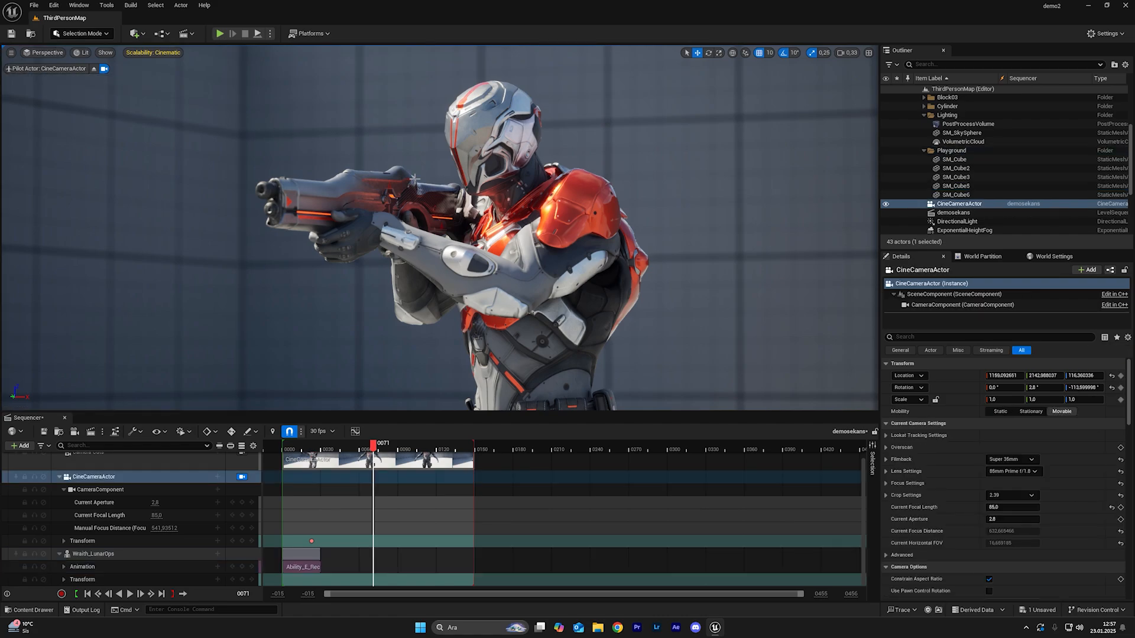
left_click_drag(639, 413, 619, 495)
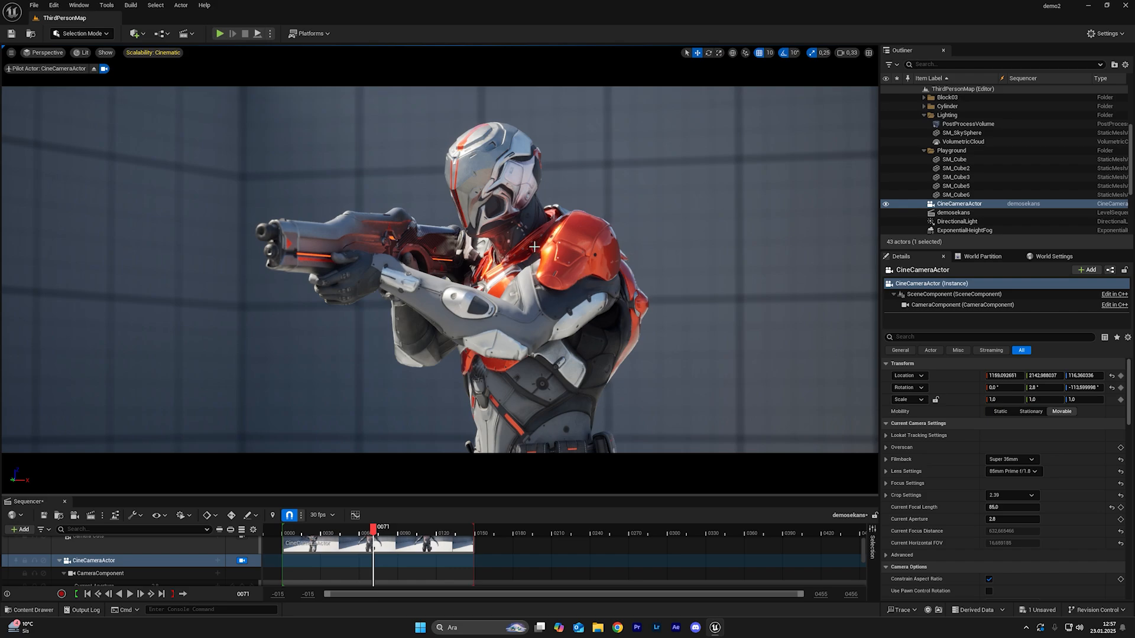
key("w")
right_click_drag(541, 268, 539, 256)
key("s")
key("s")
key("e")
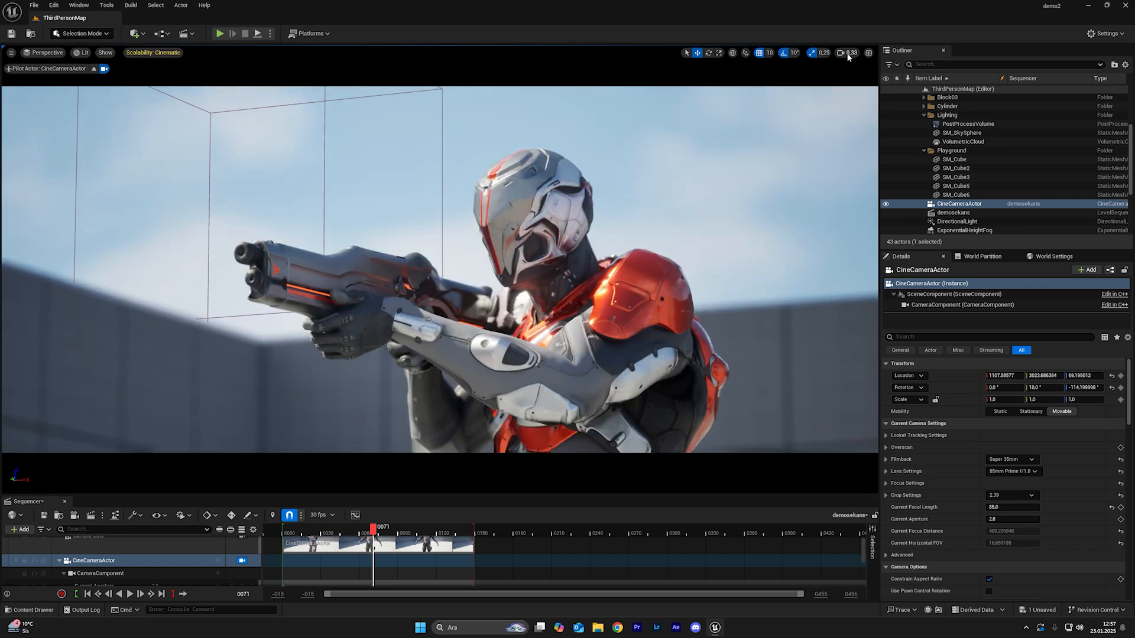
- Reduce the camera speed to 0.1, fine-tune the low-angle framing of the character and rifle, and enlarge the Sequencer
left_click(848, 55)
left_click_drag(752, 73, 756, 73)
key("q")
right_click_drag(650, 195, 650, 195)
key("s")
key("d")
key("q")
right_click_drag(480, 492, 480, 492)
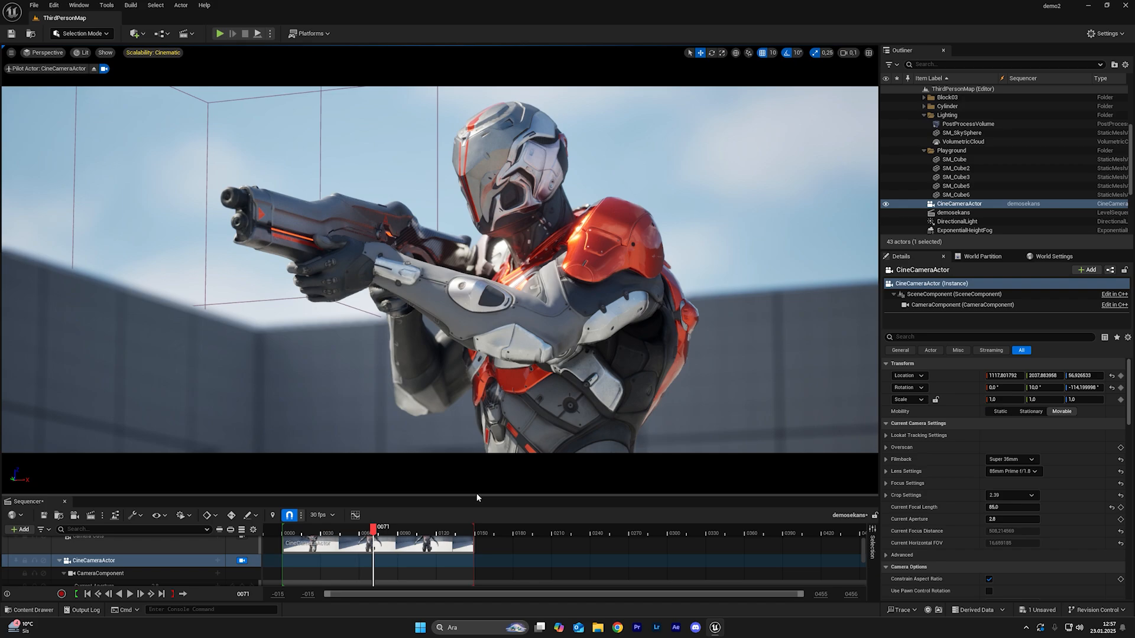
left_click_drag(477, 495, 485, 345)
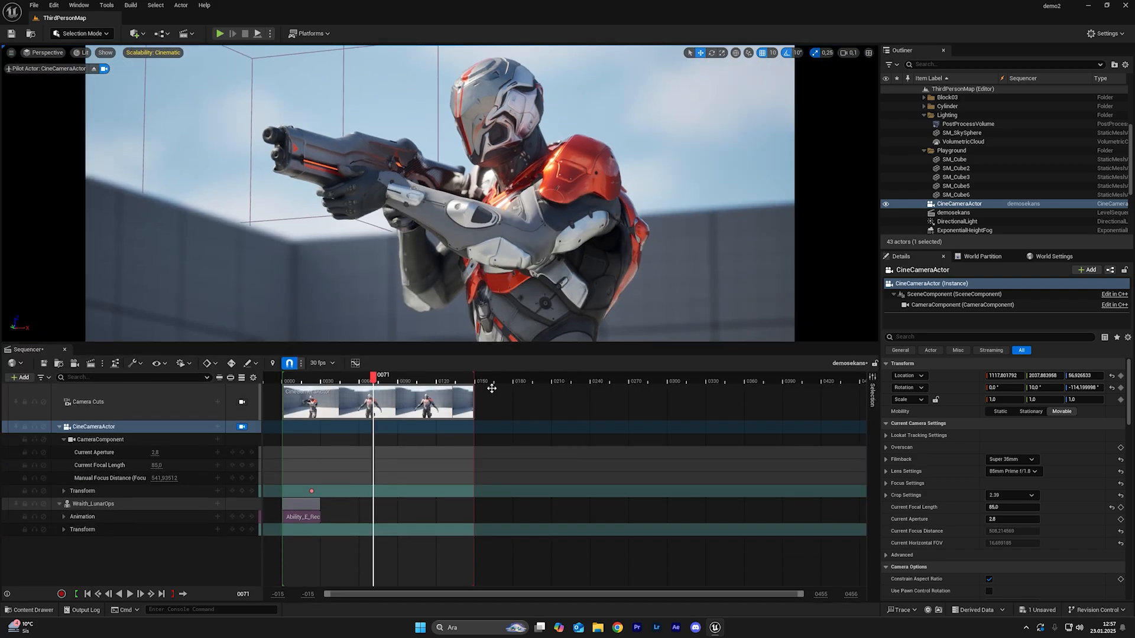
- Key the CineCameraActor's Transform at frame 71, remove its key at frame 23, and check the framing between both frames
left_click(118, 440)
left_click(242, 492)
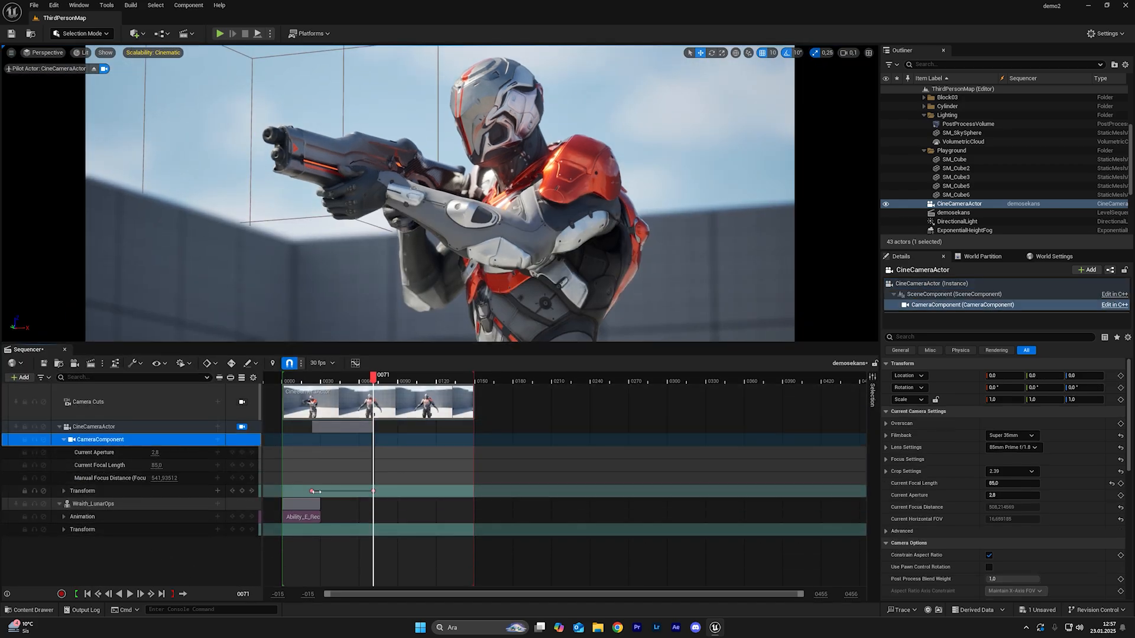
left_click(312, 379)
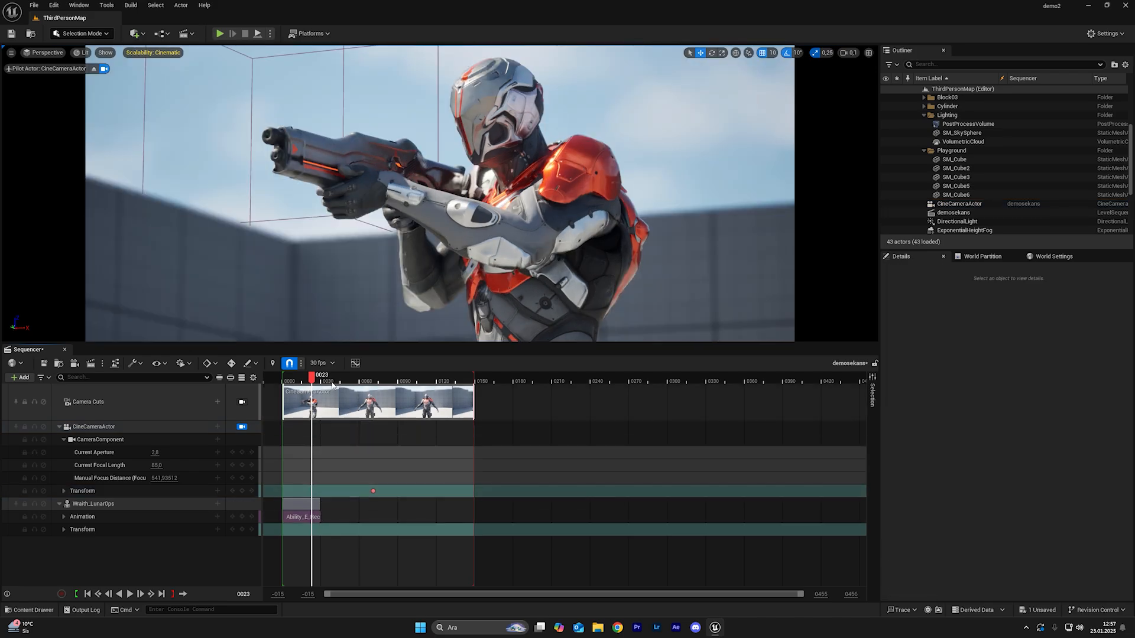
left_click_drag(312, 380, 373, 379)
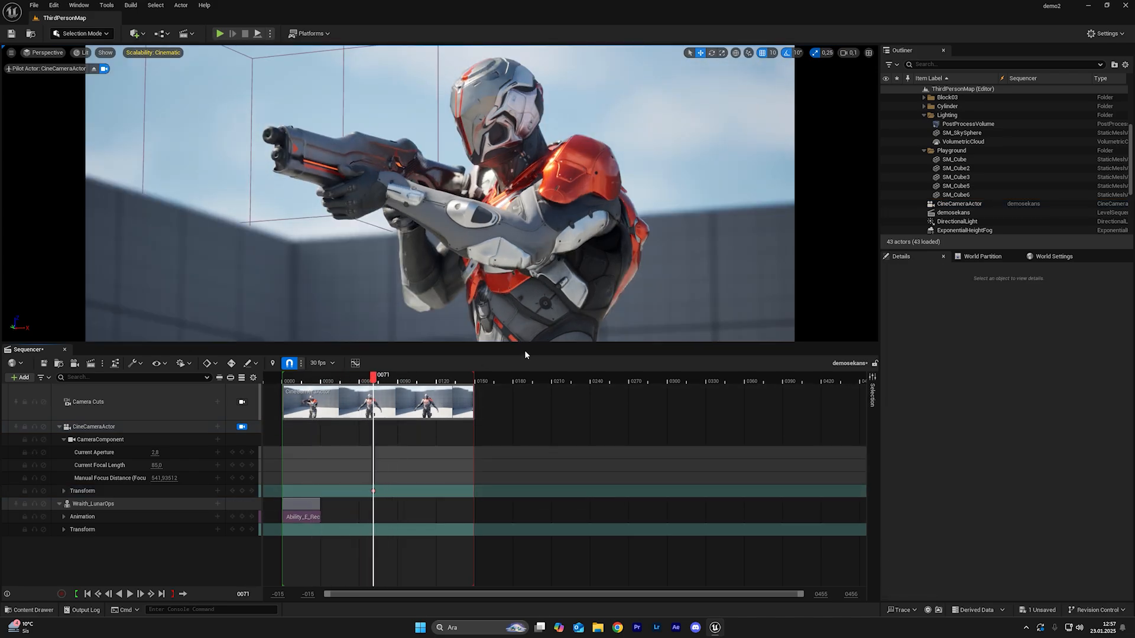
- Enlarge the viewport, stop piloting the camera, and delete the obstacle blocks and ramps around the character
left_click_drag(544, 346, 542, 455)
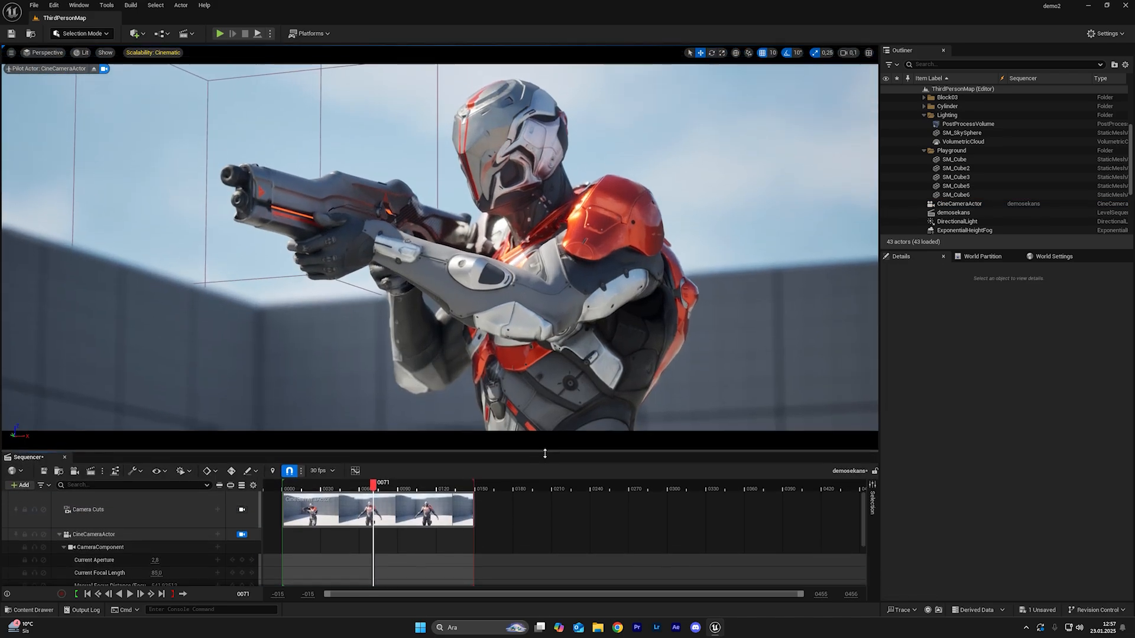
left_click(98, 70)
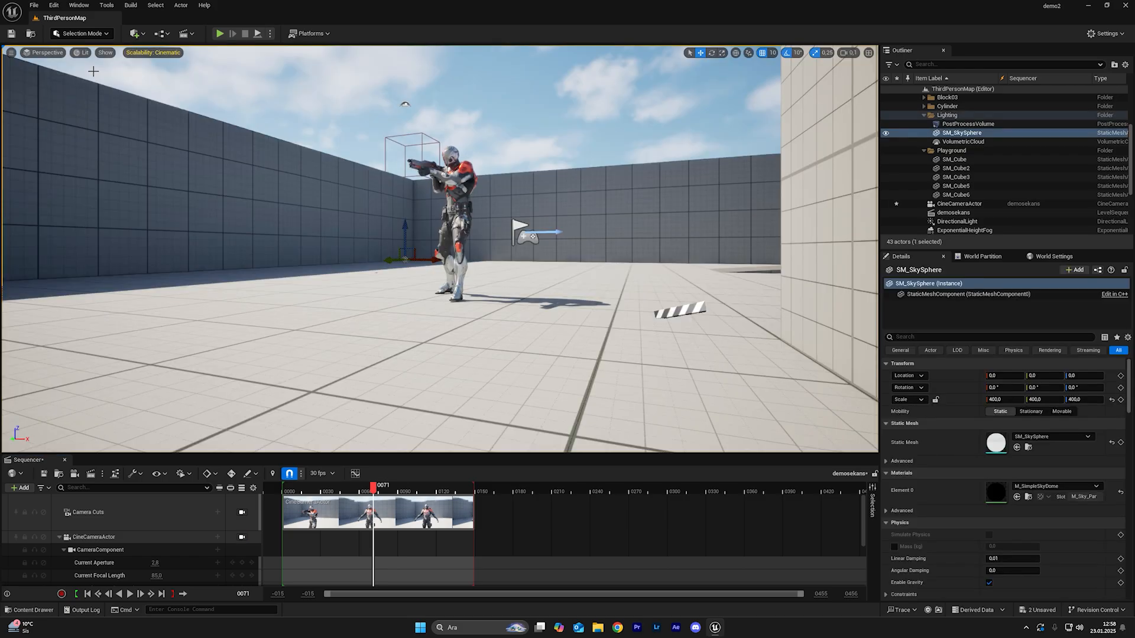
right_click_drag(645, 417, 645, 417)
right_click_drag(376, 252, 376, 252)
left_click(377, 252)
key("Delete")
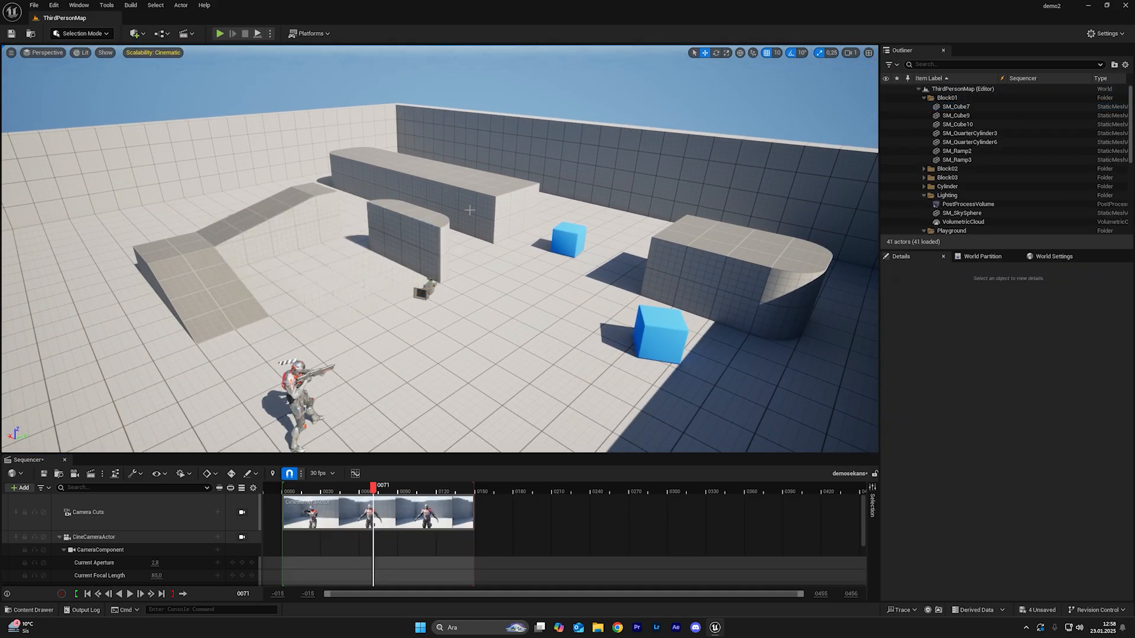
left_click(424, 289)
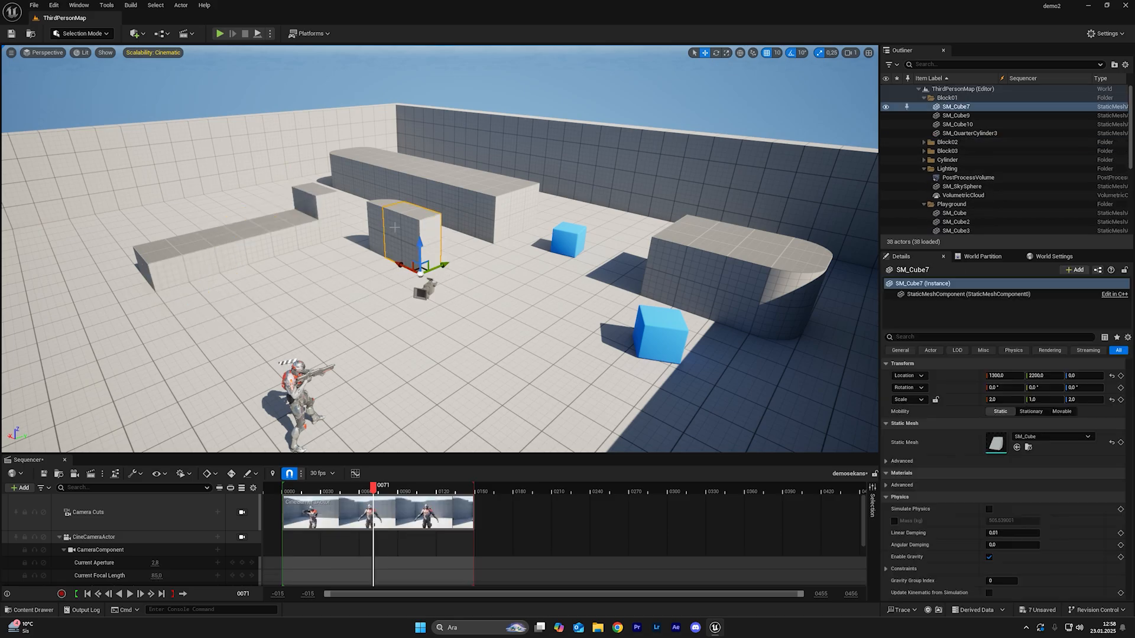
key("f")
right_click_drag(376, 252, 376, 252)
right_click_drag(569, 286, 570, 286)
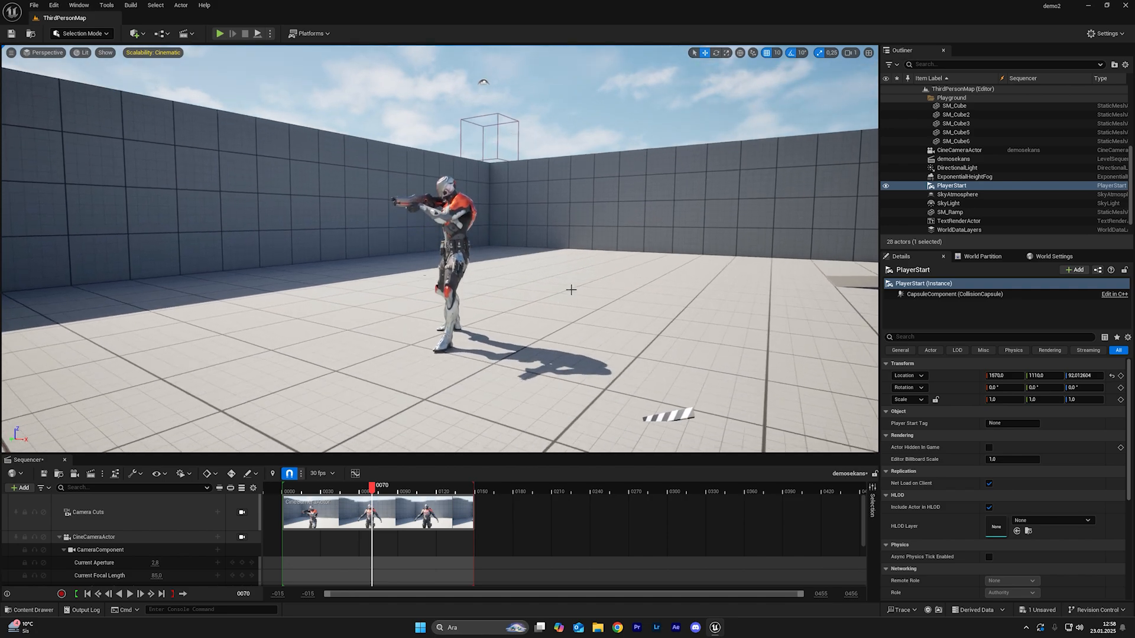
- Delete the DirectionalLight from the level and inspect the unlit scene around the character
left_click(1015, 168)
key("Delete")
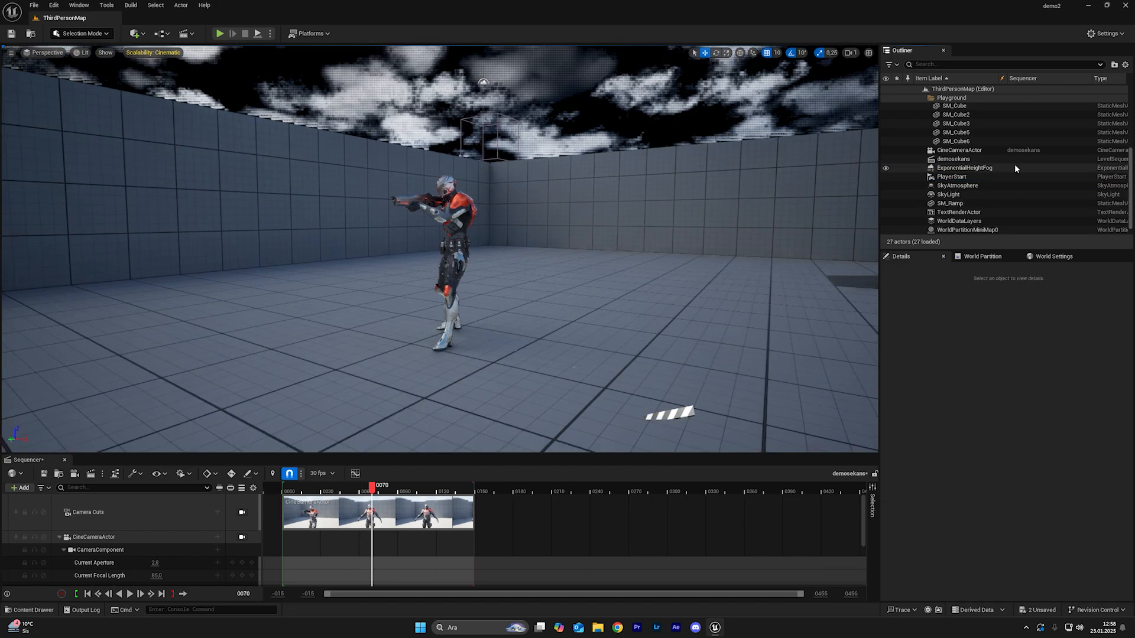
right_click_drag(540, 285, 562, 307)
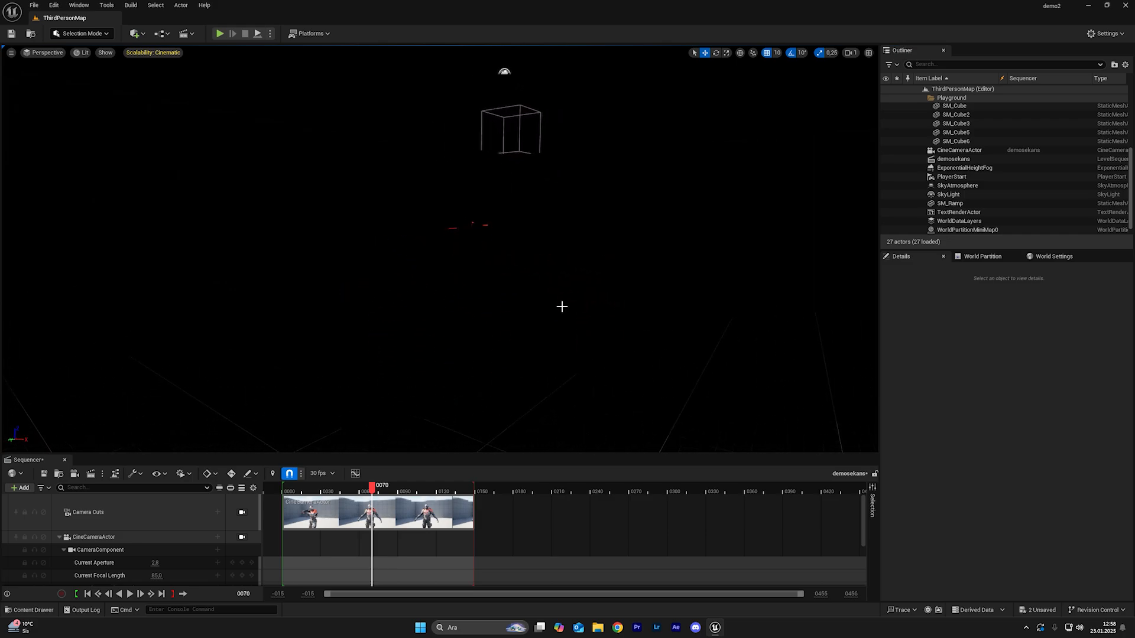
right_click_drag(295, 102, 295, 102)
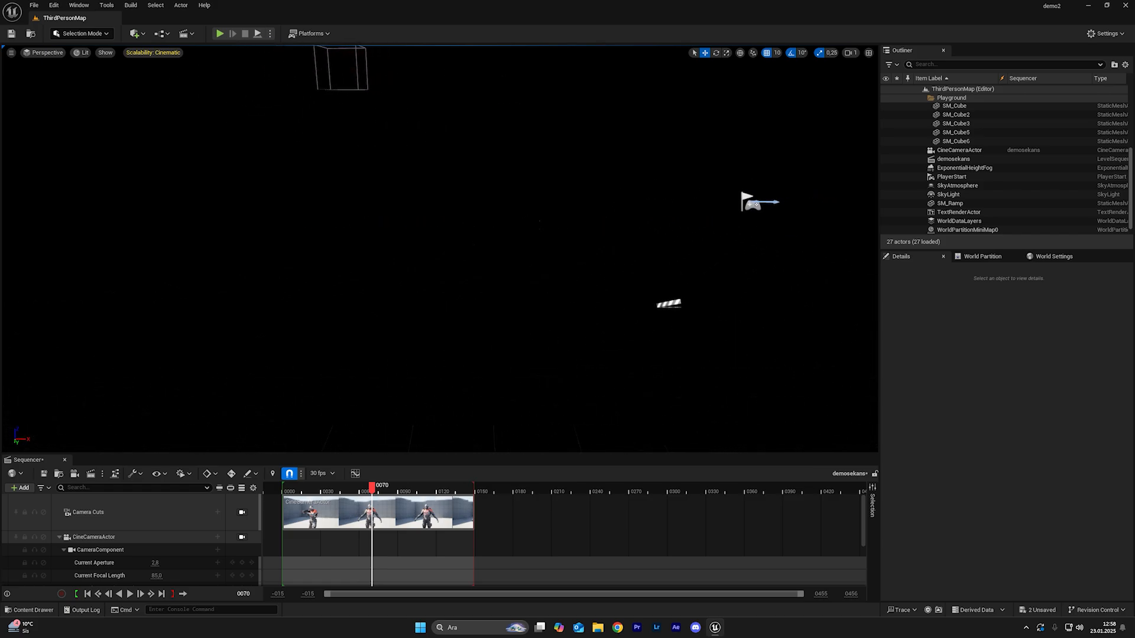
- Try out a directional light beside the character and remove it from the level
left_click(138, 37)
mouse_move(177, 126)
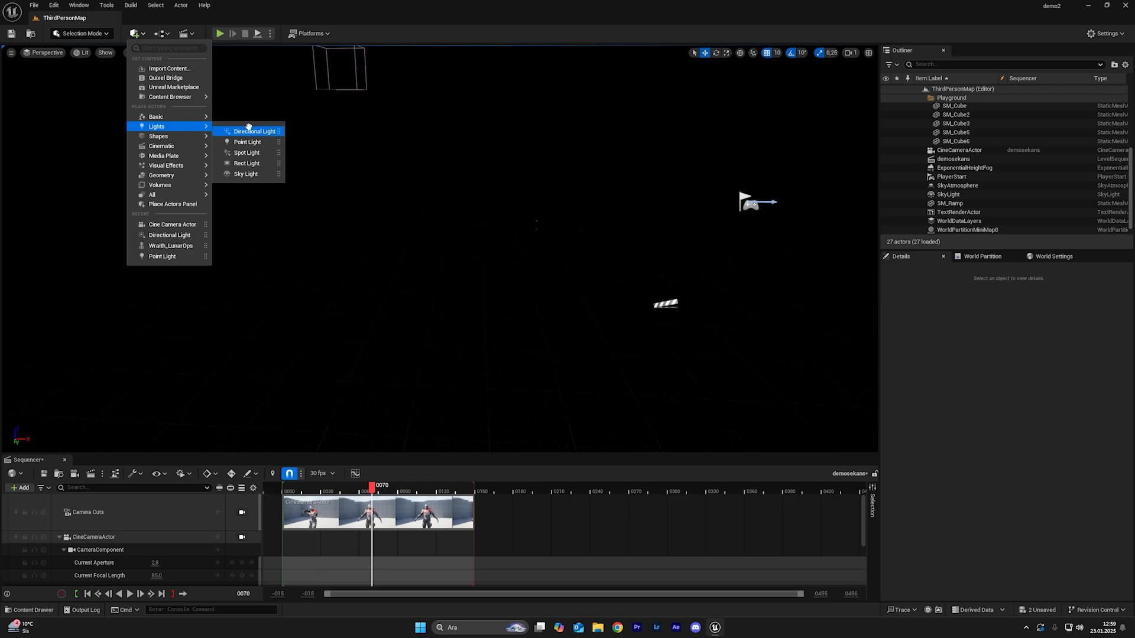
left_click(252, 130)
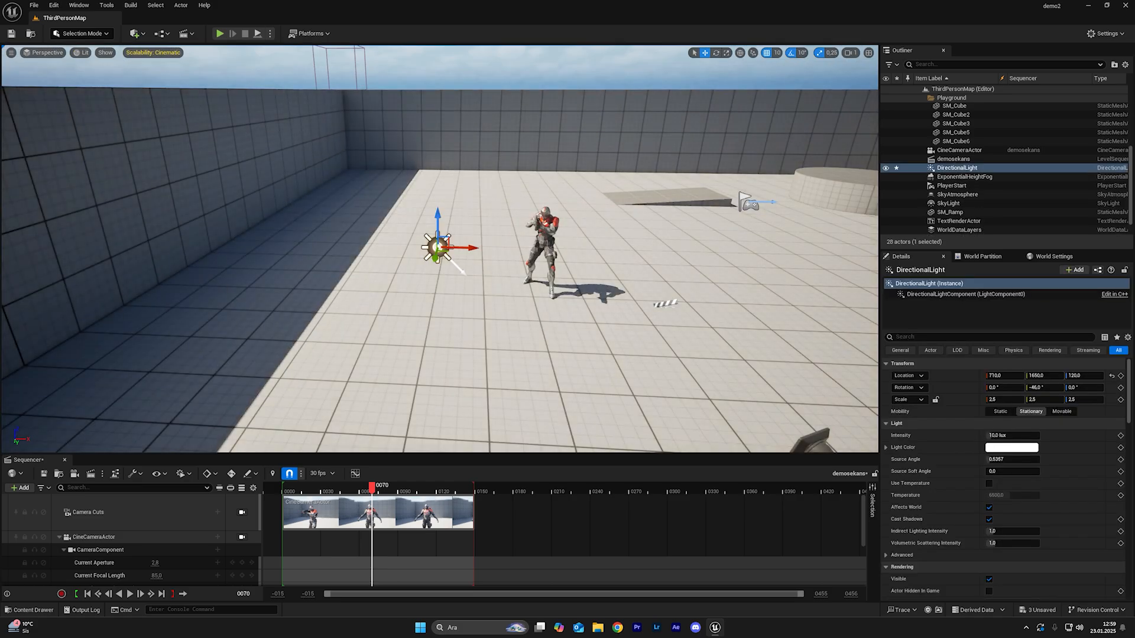
right_click_drag(252, 131, 252, 130)
right_click_drag(498, 281, 498, 281)
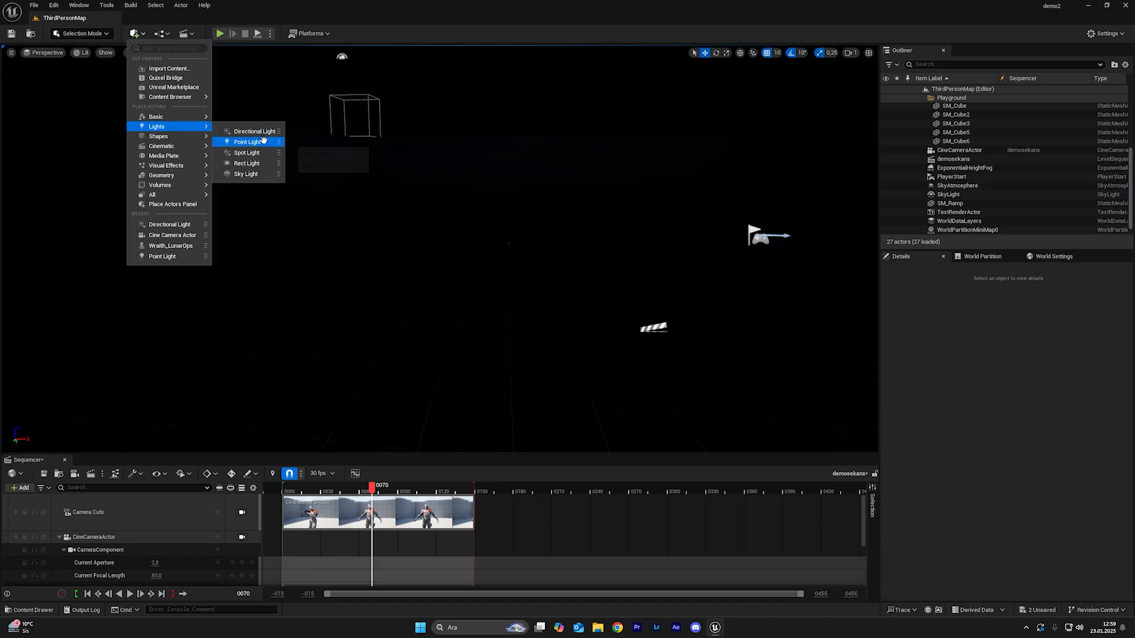
- Try a point light and a spot light around the character, moving each one and removing it from the level
left_click_drag(262, 139, 470, 313)
left_click_drag(474, 260, 472, 152)
right_click_drag(473, 151, 472, 152)
right_click_drag(276, 131, 276, 132)
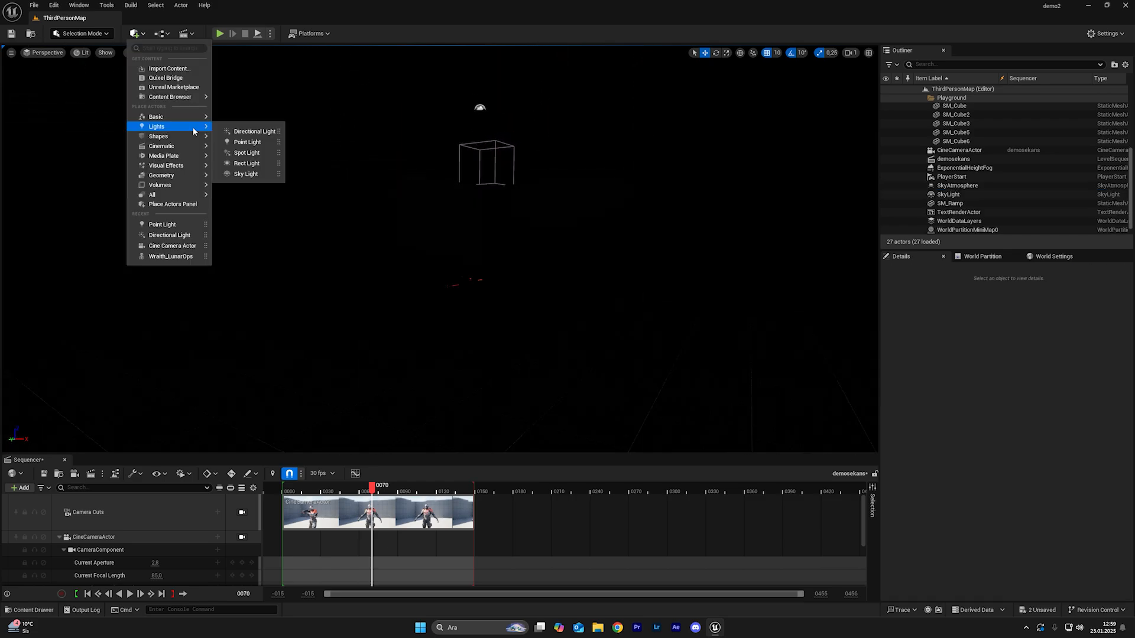
left_click_drag(247, 152, 476, 68)
left_click_drag(483, 113, 514, 105)
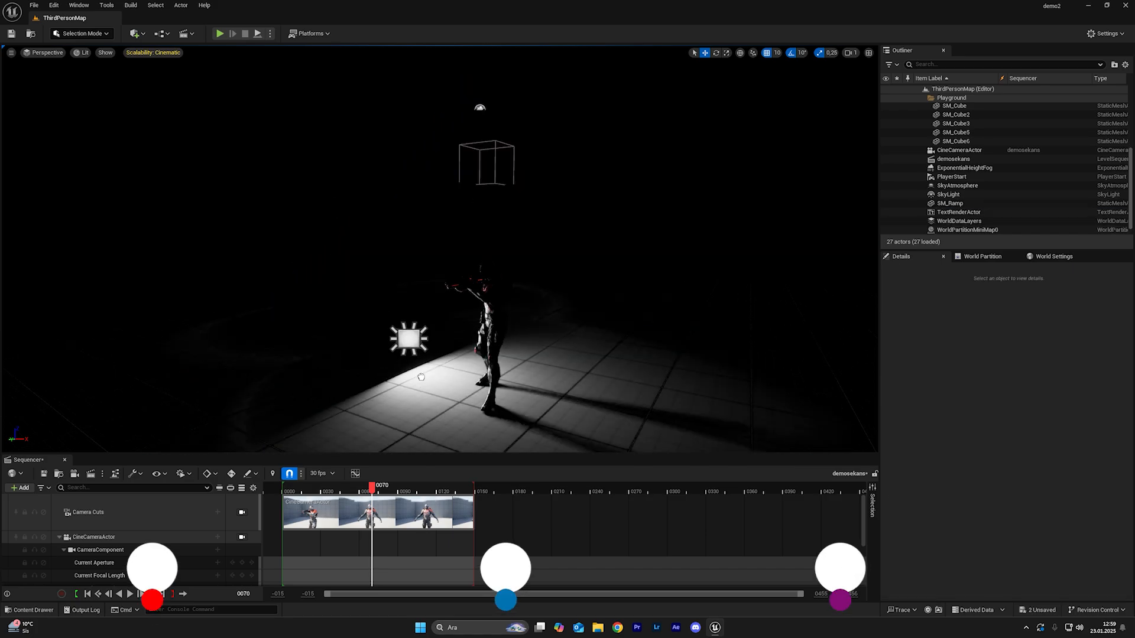
- Try a rect light above the character, tilting it by -20° and scaling its attenuation radius and source size
left_click_drag(404, 334, 417, 198)
key("e")
key("r")
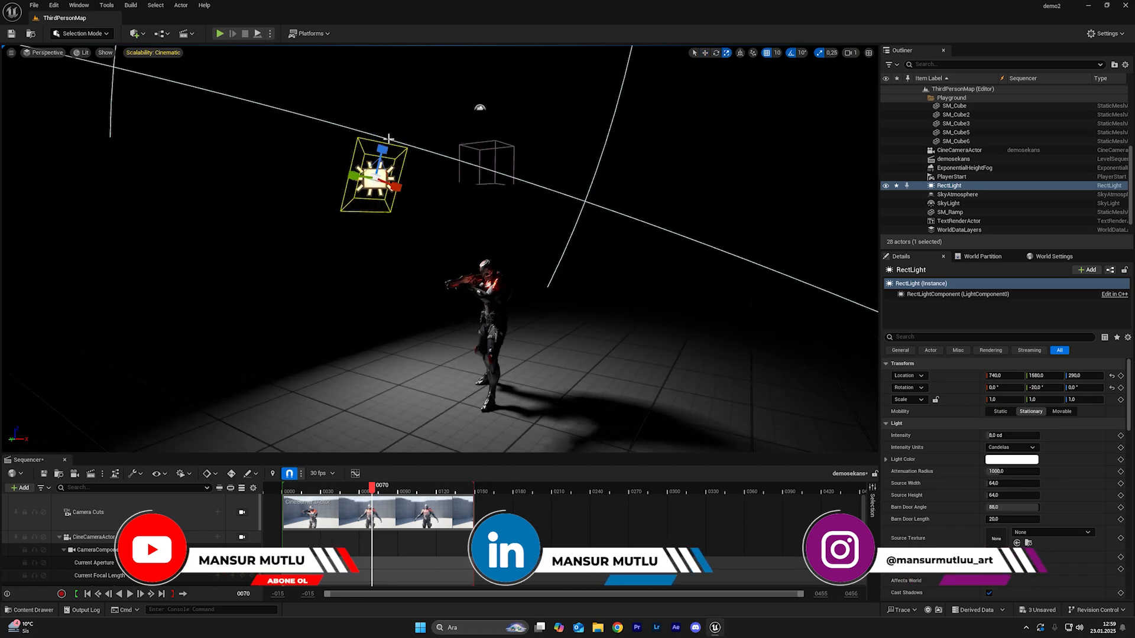
left_click_drag(385, 153, 385, 126)
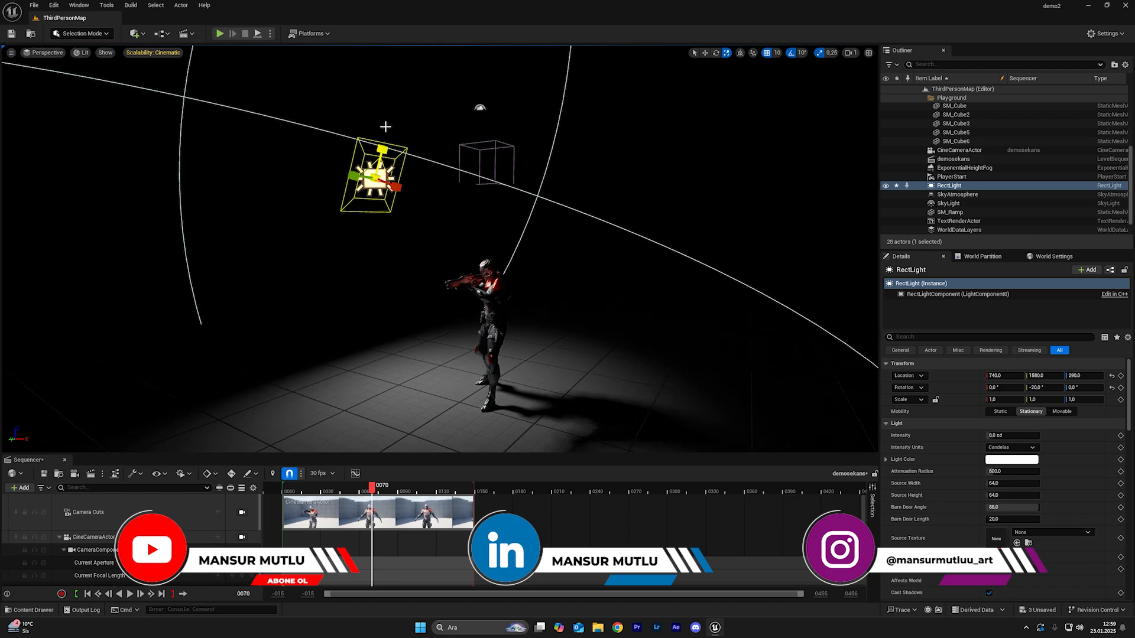
mouse_move(353, 176)
left_mouse_down()
mouse_move(373, 179)
mouse_move(351, 175)
left_mouse_up()
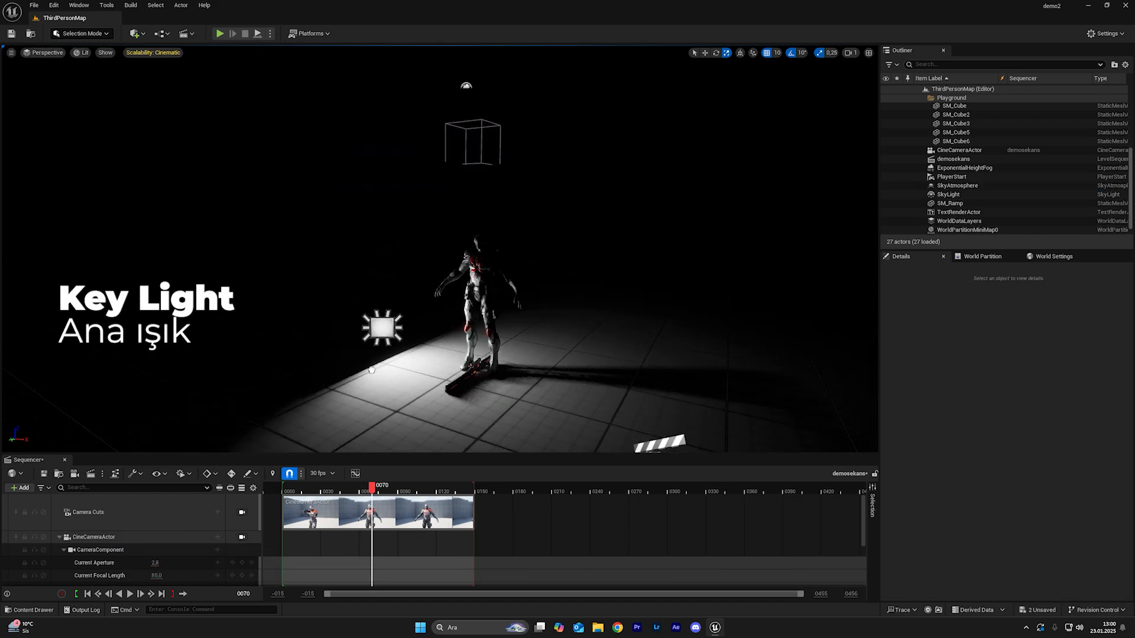
- Try a rect light in front of the character as a key light, and check it through the cine camera at frame 53
left_click_drag(383, 184, 368, 185)
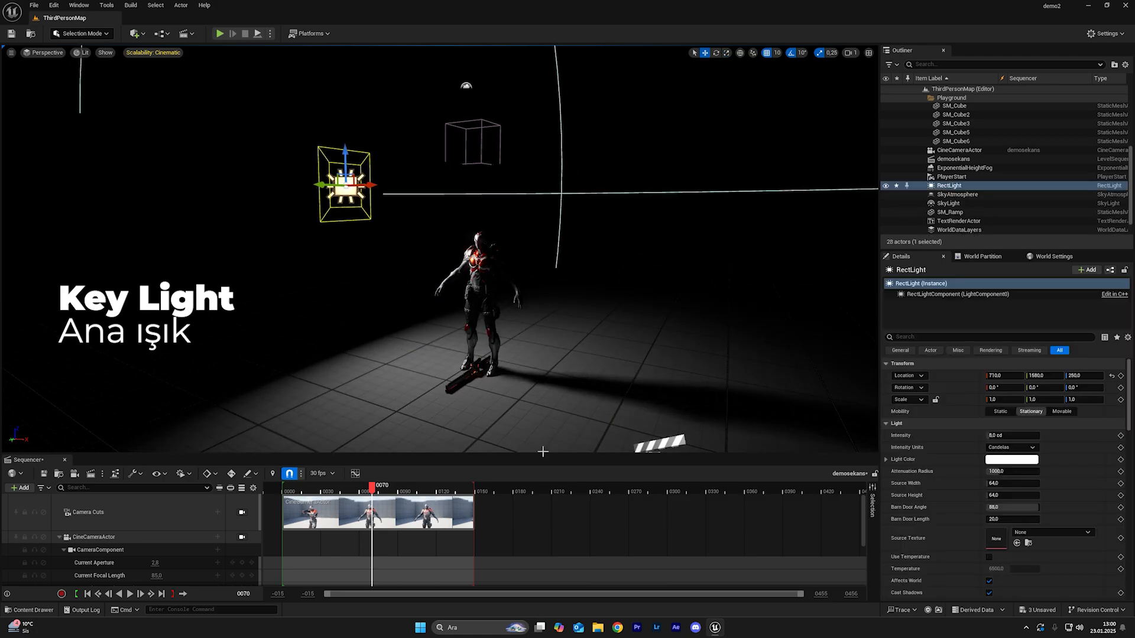
left_click_drag(540, 457, 541, 362)
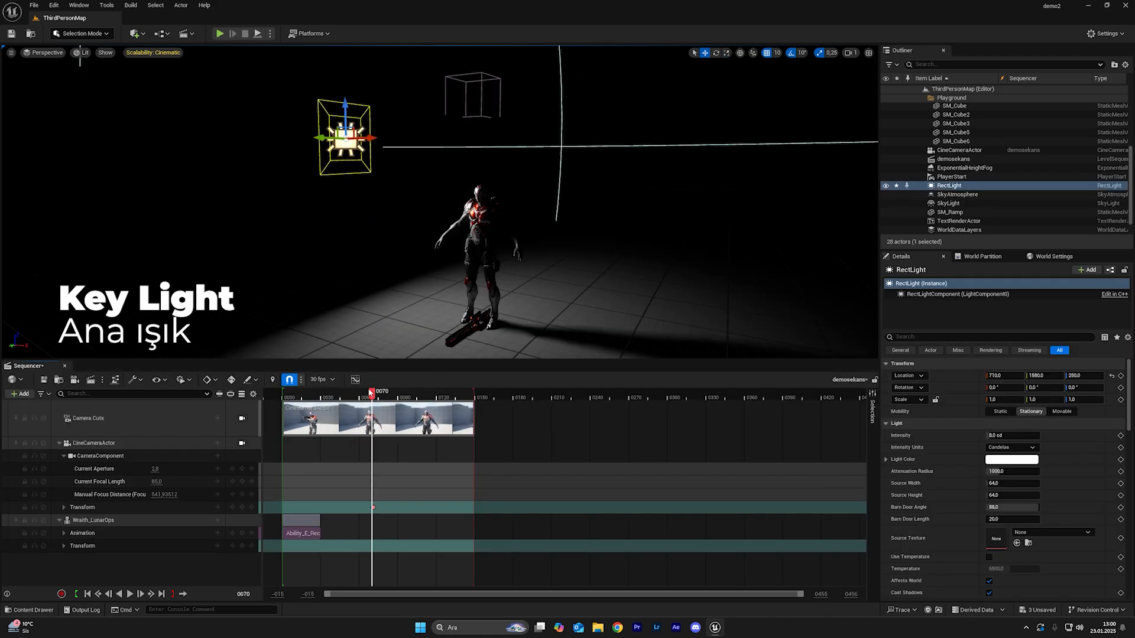
left_click_drag(370, 391, 340, 406)
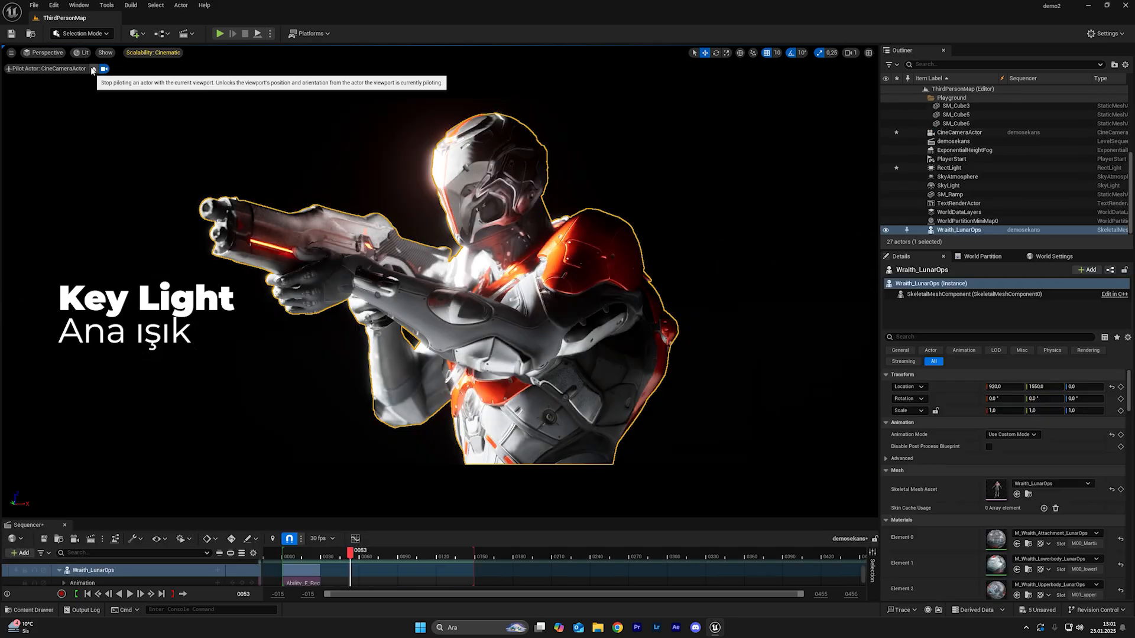
mouse_move(543, 256)
left_mouse_down()
mouse_move(542, 308)
mouse_move(508, 307)
mouse_move(542, 256)
left_mouse_up()
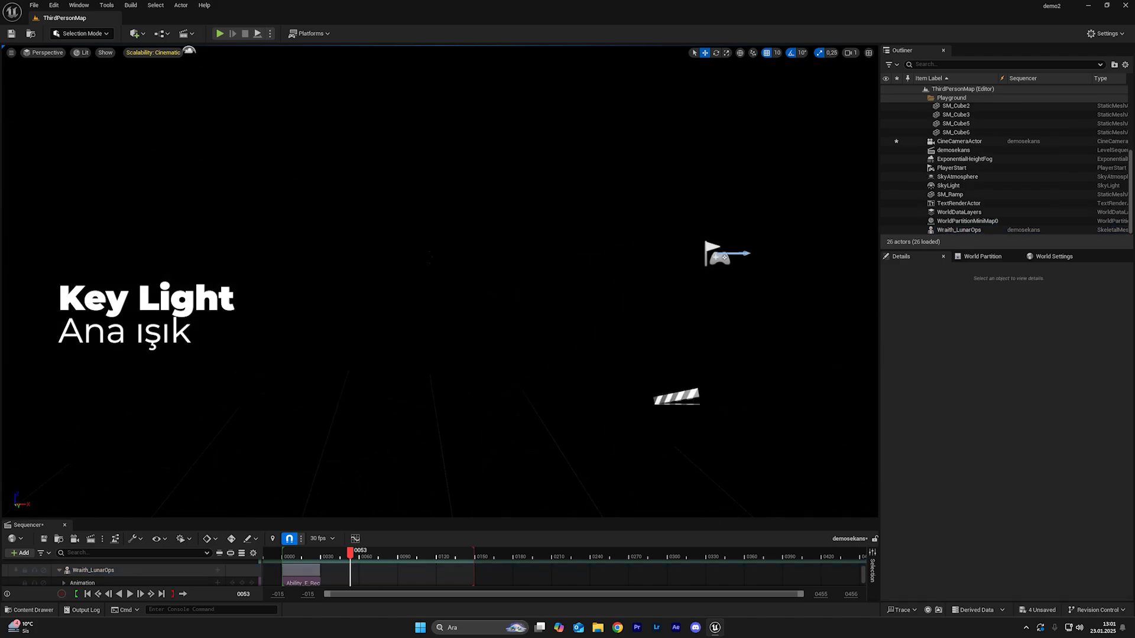
- Place a new rect light as the key light, move it to Y 1870 and Z 270, and tilt it down toward the character
left_click(144, 34)
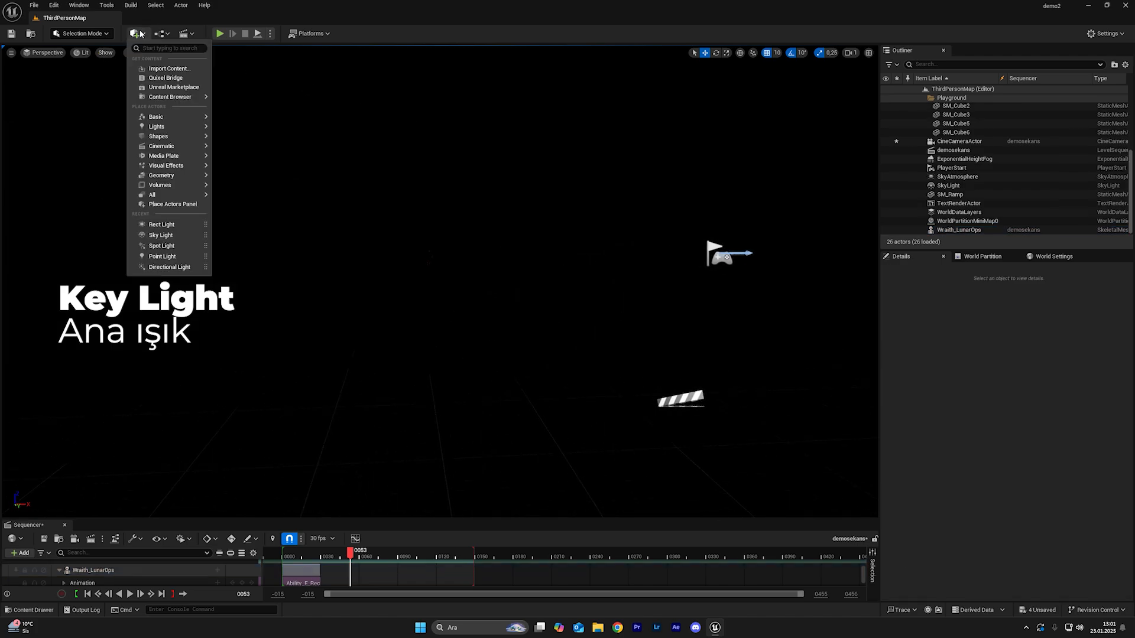
left_click(166, 97)
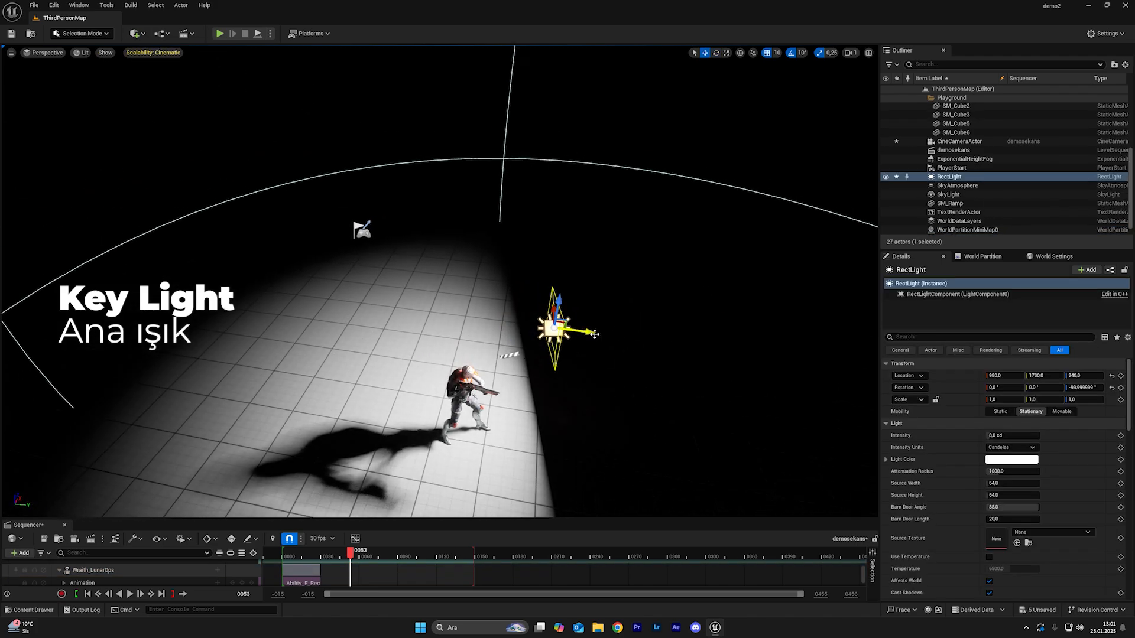
left_click_drag(595, 334, 699, 351)
right_click_drag(699, 351, 688, 260)
left_click_drag(625, 135, 630, 91)
key("e")
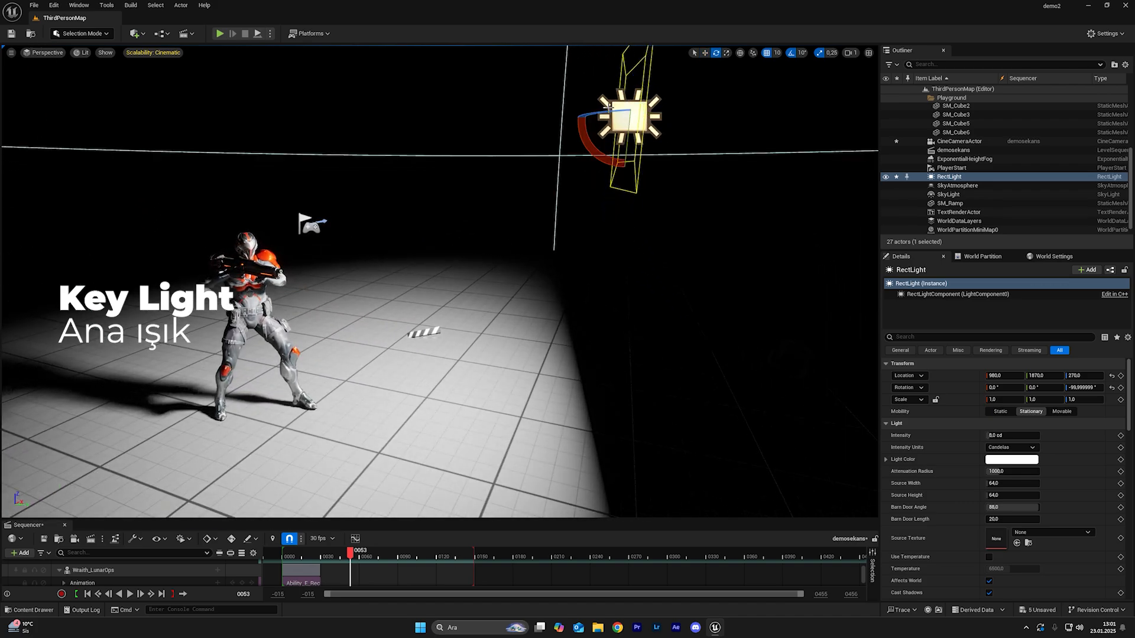
left_click_drag(593, 143, 607, 163)
right_click_drag(608, 163, 556, 189)
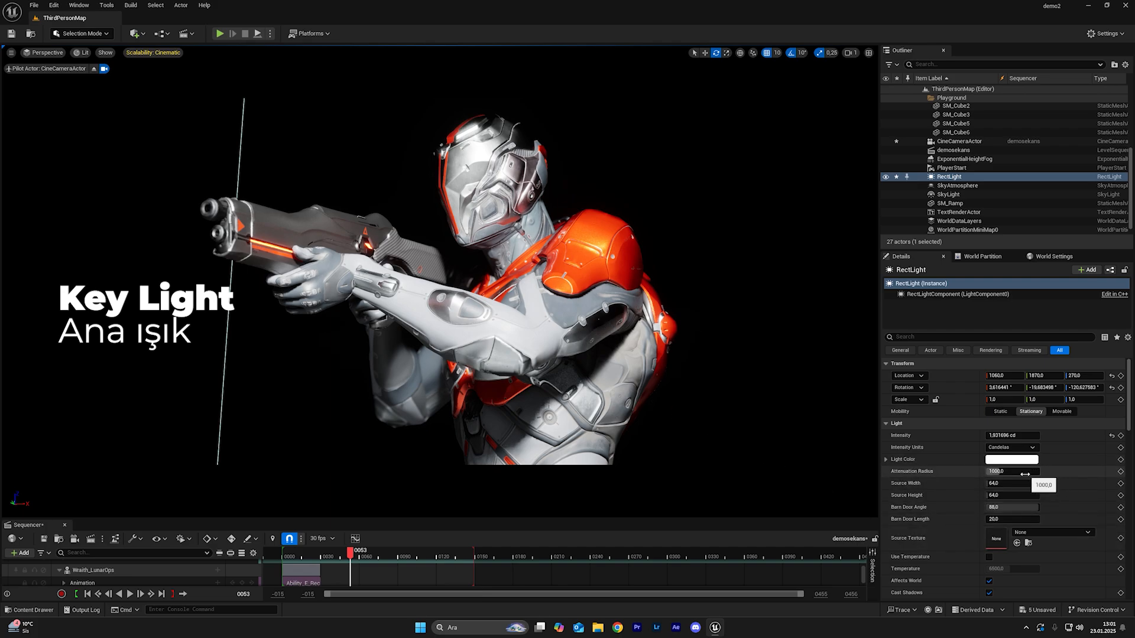
- Set the rect light's attenuation radius to about 3413 and its source width to 241
mouse_move(1016, 475)
left_mouse_down()
mouse_move(1064, 474)
mouse_move(999, 471)
left_mouse_up()
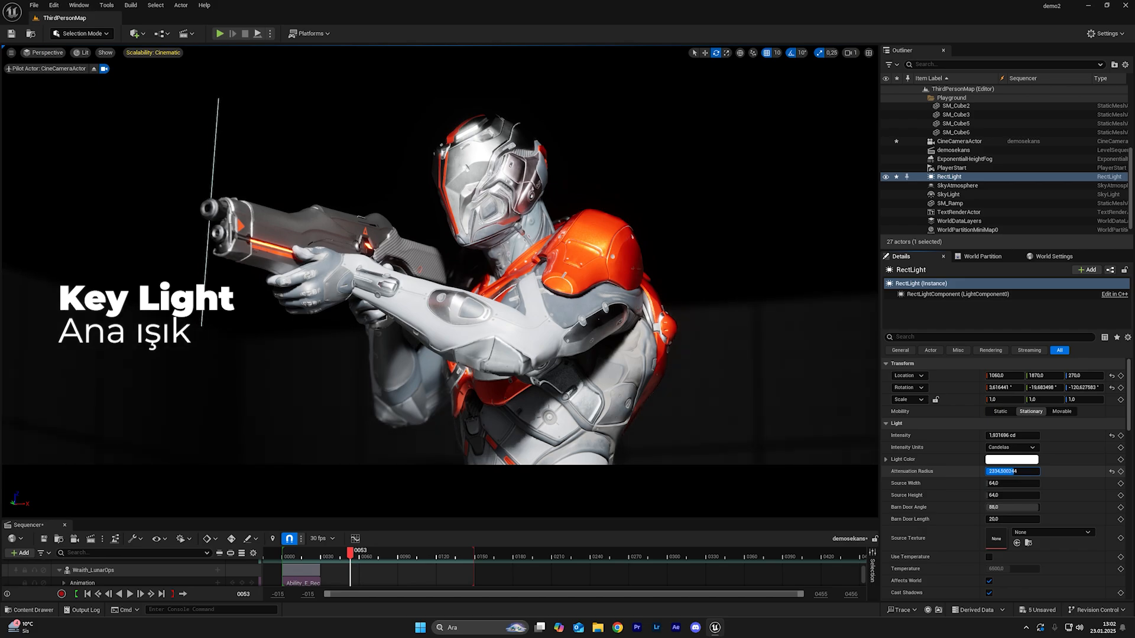
left_click_drag(1005, 471, 1022, 471)
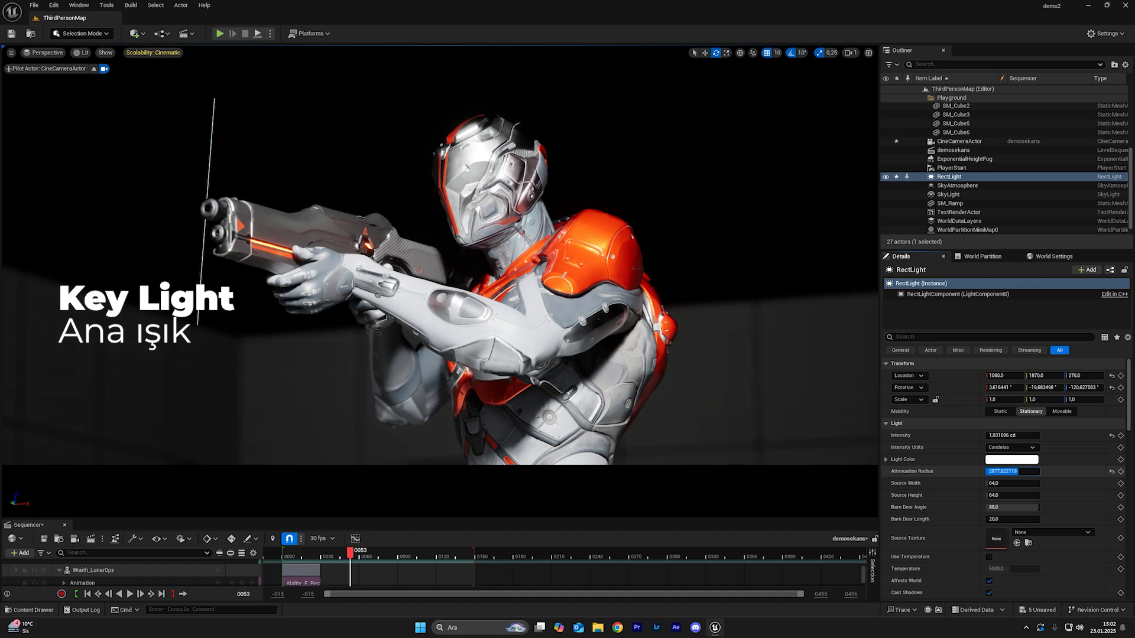
left_click_drag(1012, 471, 1001, 471)
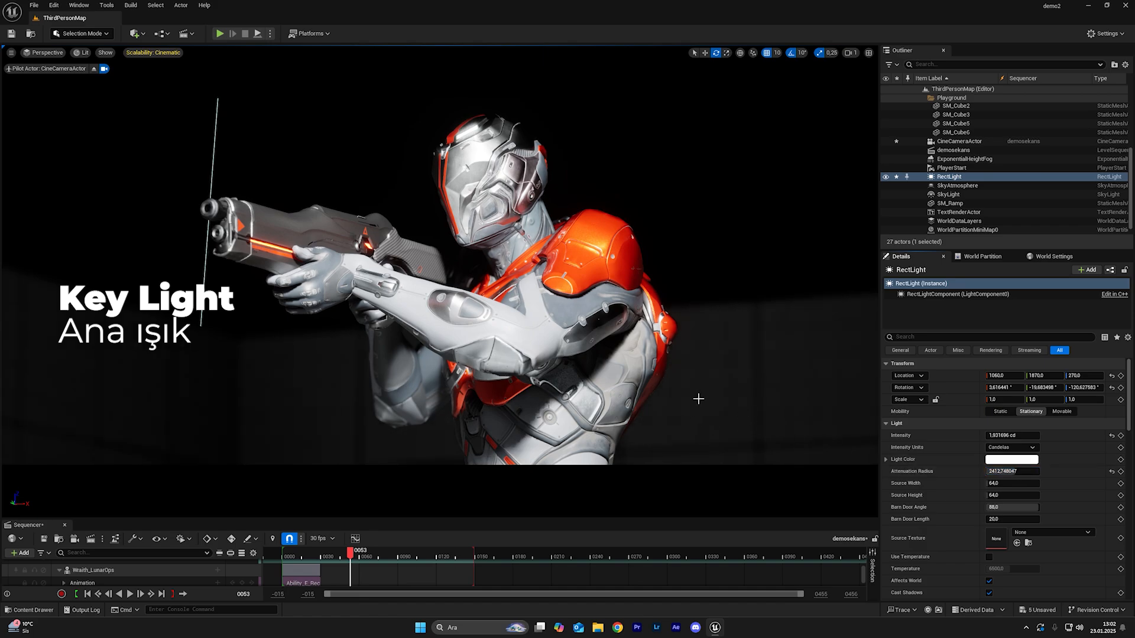
mouse_move(1011, 483)
left_mouse_down()
mouse_move(1046, 482)
mouse_move(990, 483)
left_mouse_up()
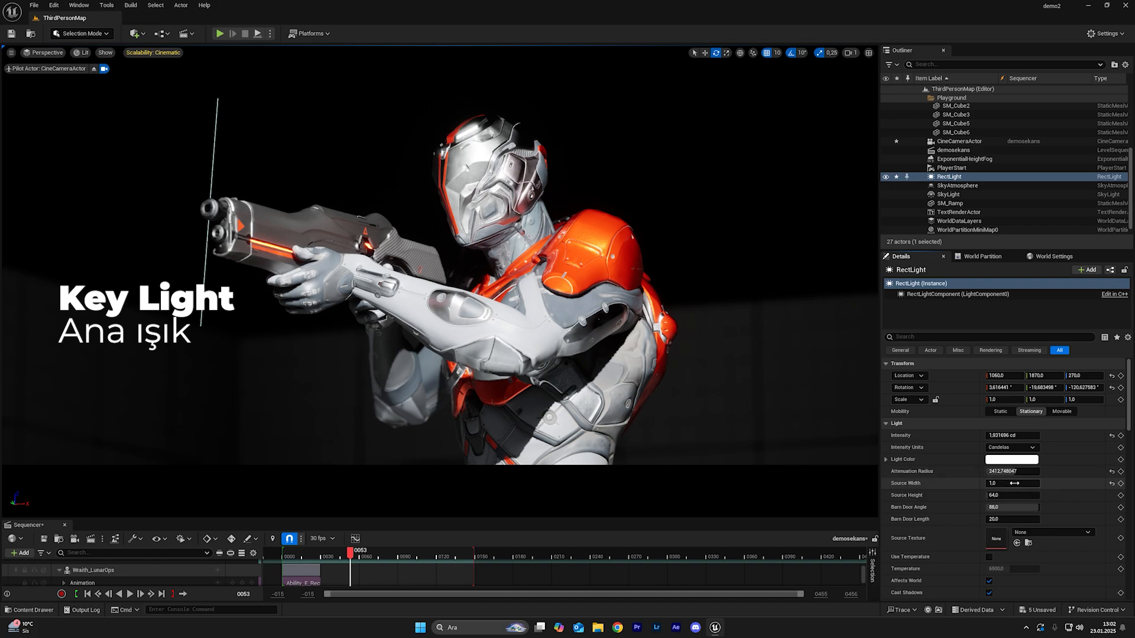
left_click_drag(1015, 483, 1057, 483)
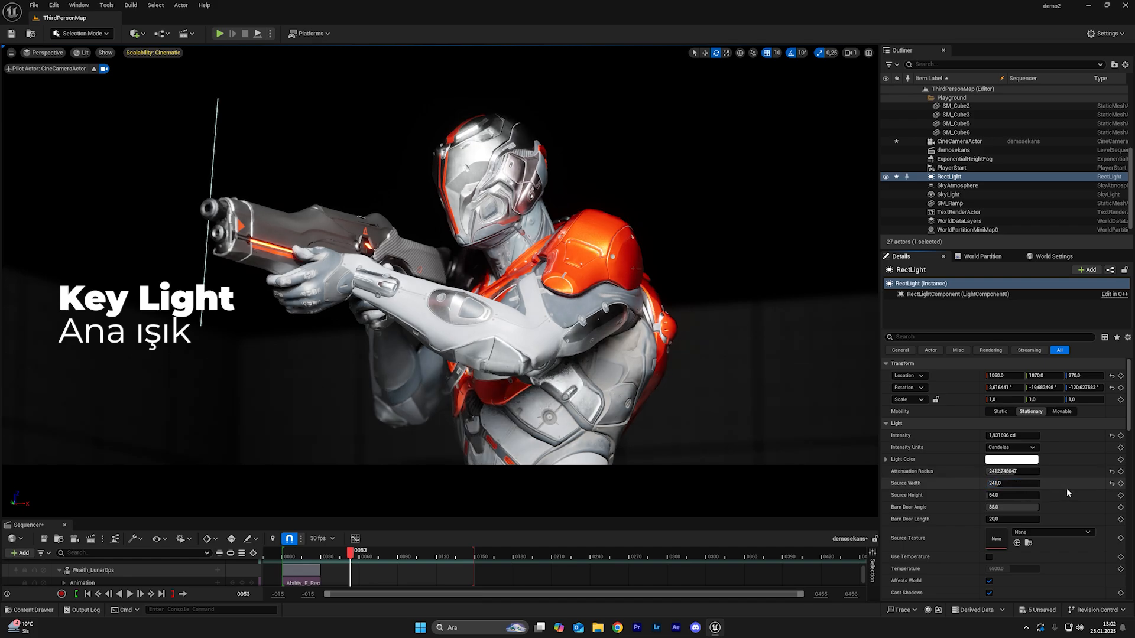
- Try a different source height for the rect light and undo that change
mouse_move(1018, 498)
left_mouse_down()
mouse_move(1043, 498)
mouse_move(1031, 499)
left_mouse_up()
key("ctrl+z")
key("ctrl+z")
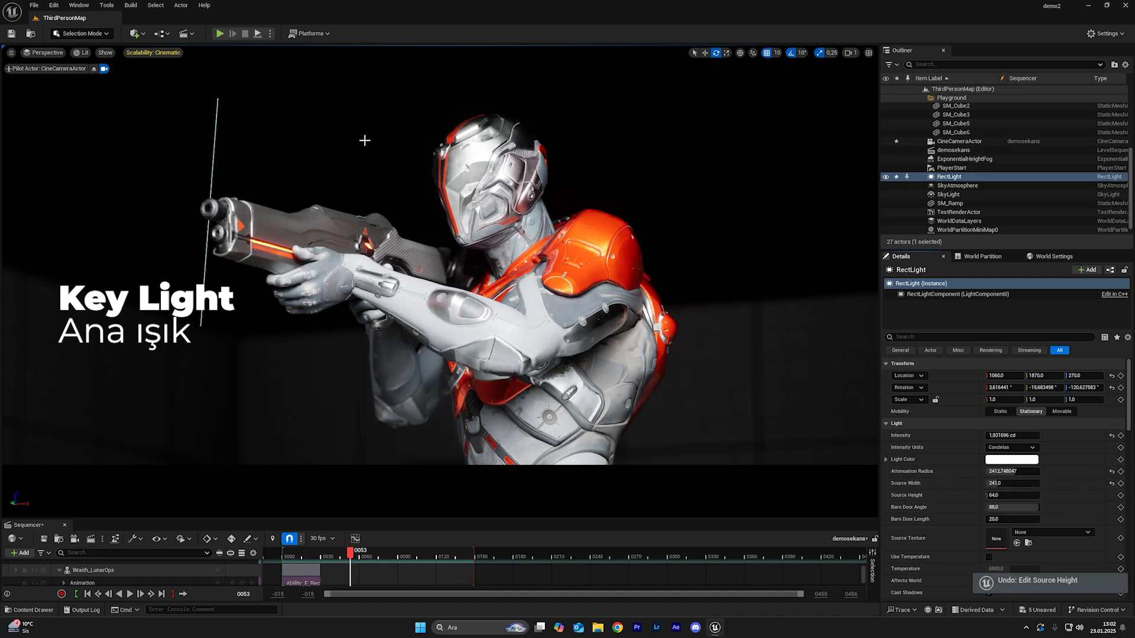
- Set the rect light's source height to about 111, judging the light in the free view and through the cine camera
left_click(93, 69)
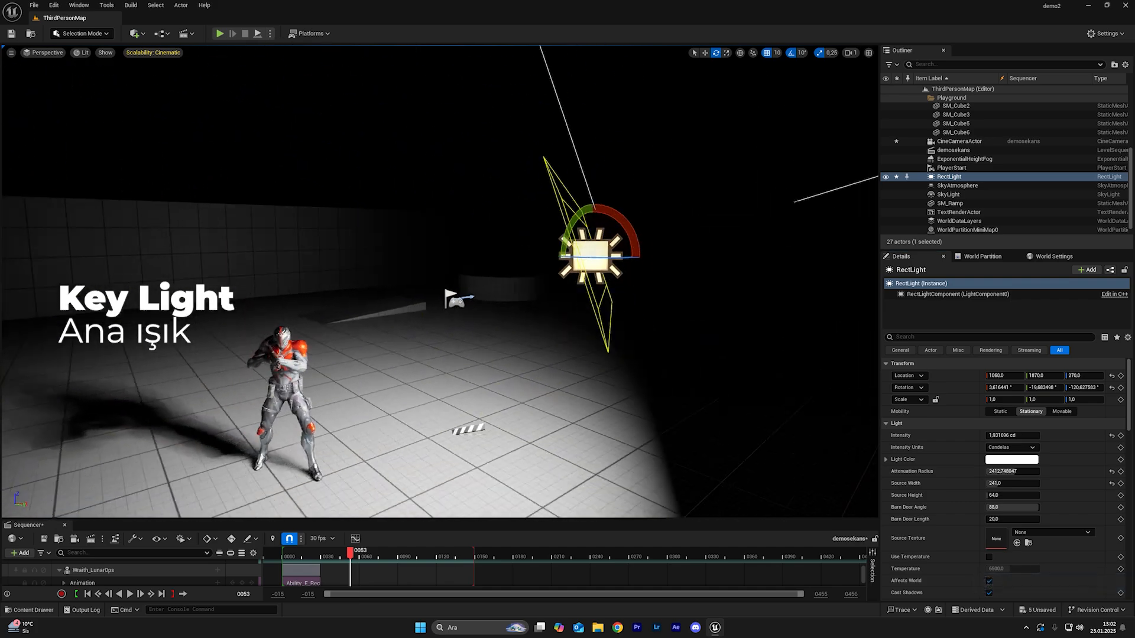
right_click_drag(508, 307, 591, 301)
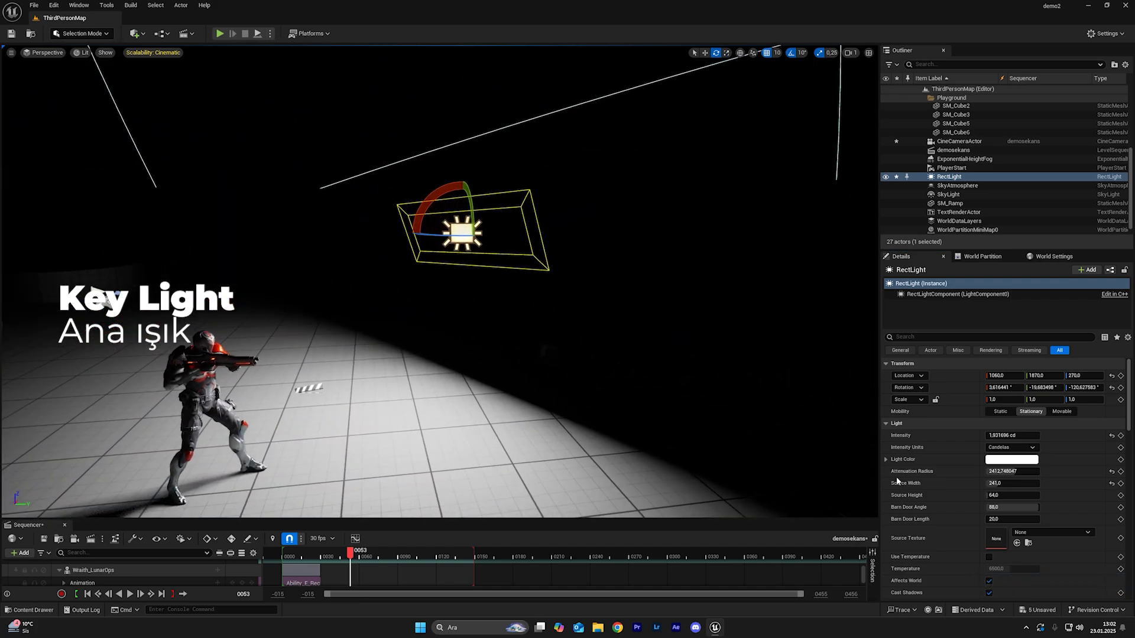
mouse_move(1003, 496)
left_mouse_down()
mouse_move(1023, 487)
mouse_move(993, 495)
mouse_move(1004, 495)
left_mouse_up()
key("ctrl+z")
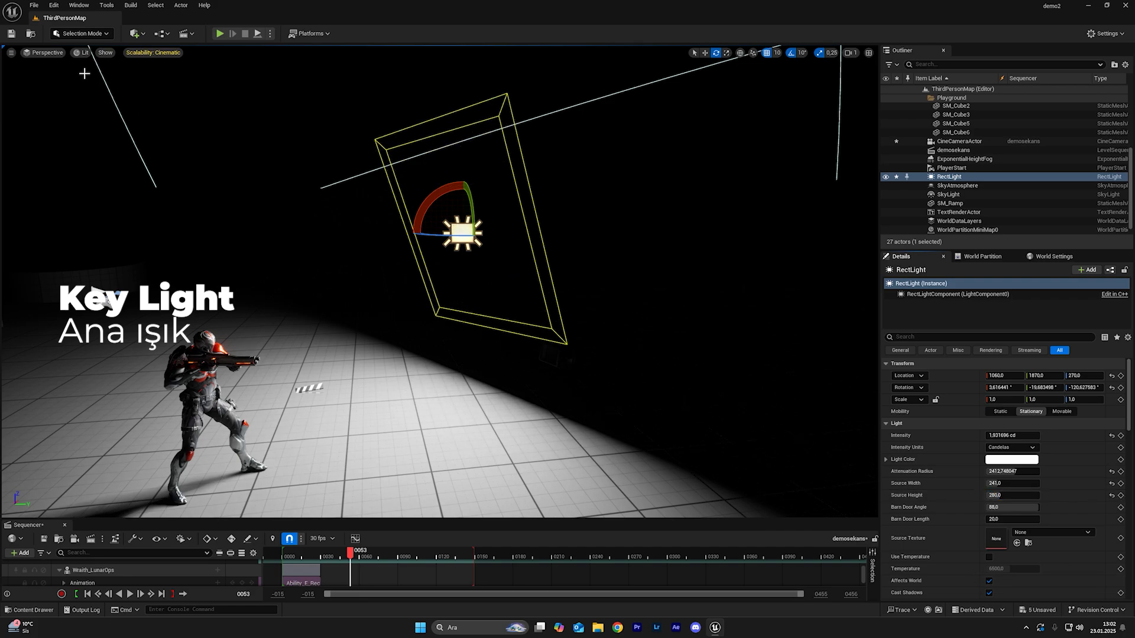
left_click(46, 52)
left_click(65, 163)
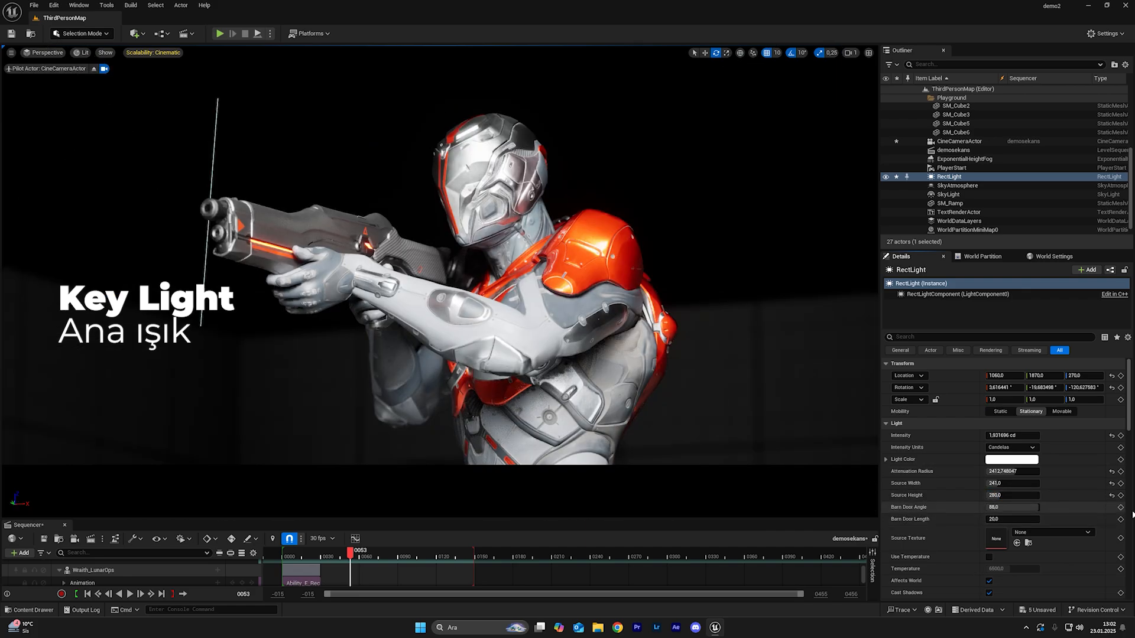
mouse_move(1004, 498)
left_mouse_down()
mouse_move(1017, 498)
mouse_move(997, 497)
left_mouse_up()
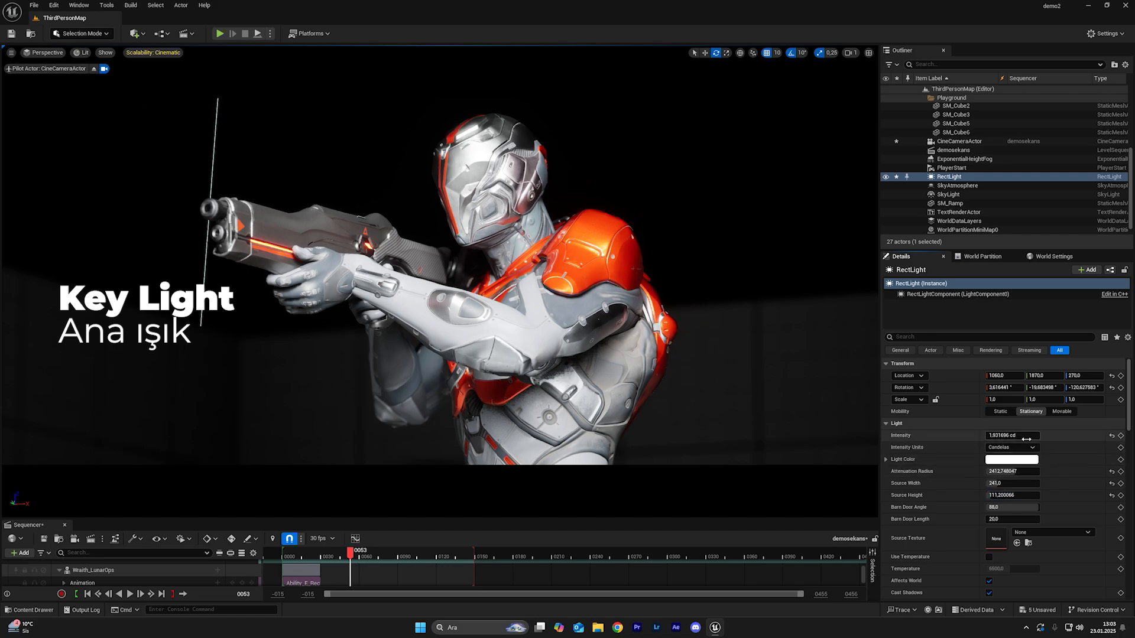
- Set the rect light's intensity to 0.5 cd and its attenuation radius to about 658
type("0,5")
key("Return")
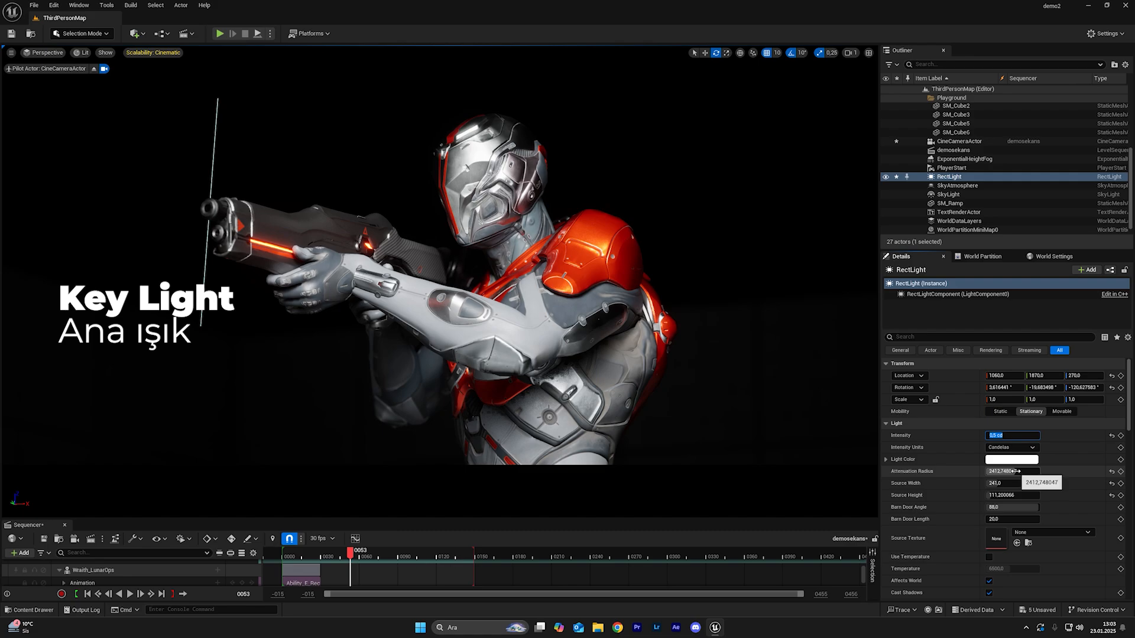
left_click_drag(1014, 471, 993, 471)
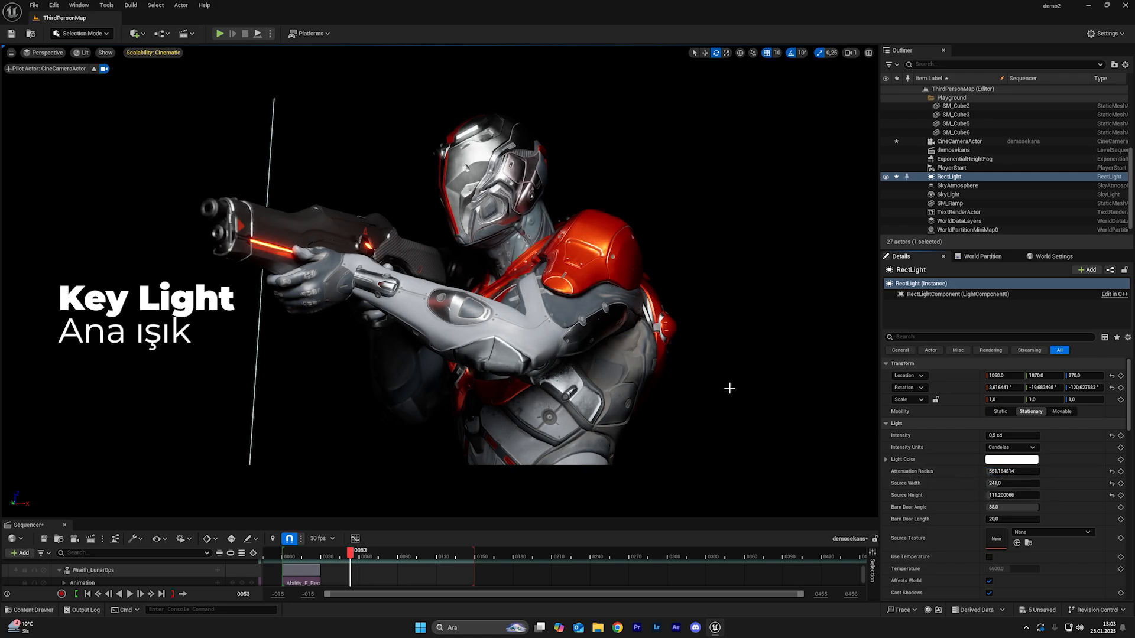
left_click_drag(994, 470, 1063, 471)
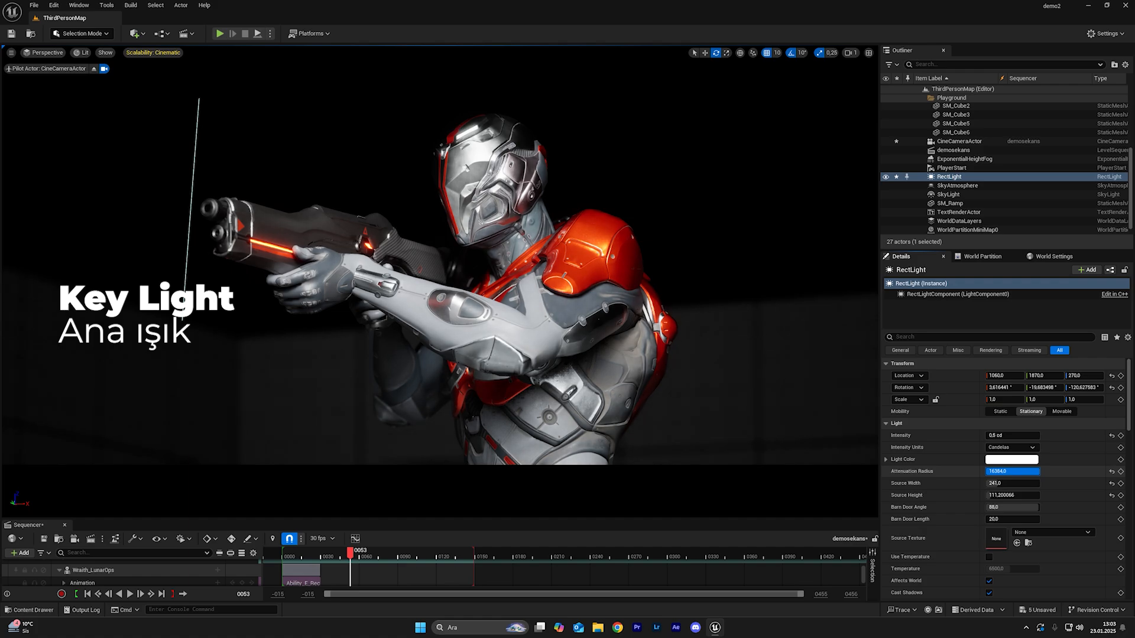
left_click_drag(1063, 471, 1063, 471)
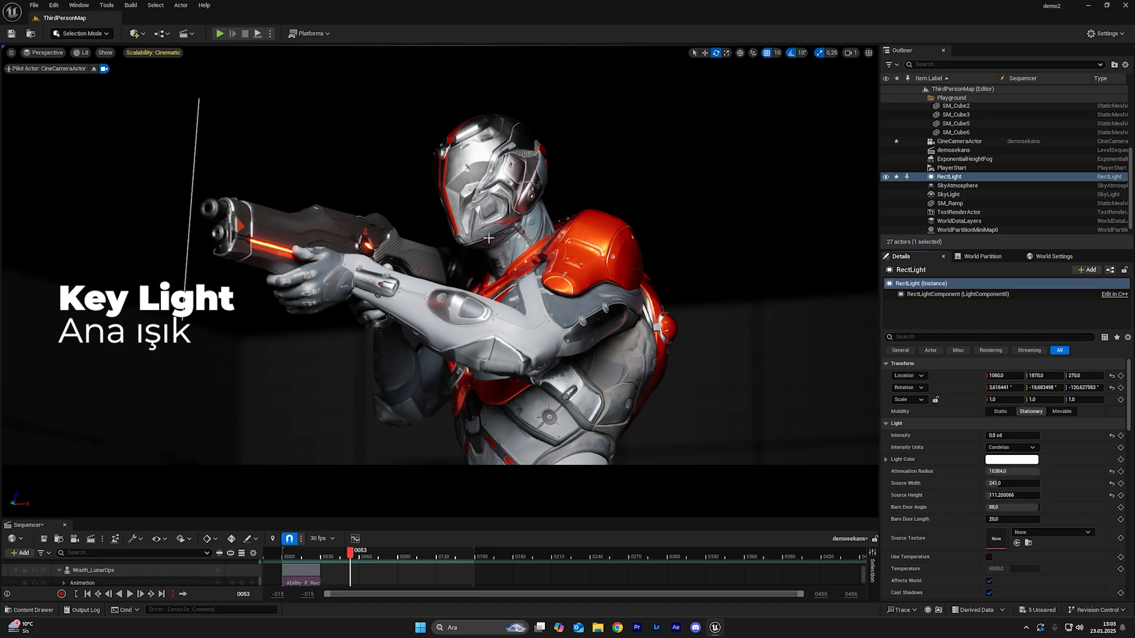
mouse_move(1011, 471)
left_mouse_down()
mouse_move(993, 471)
mouse_move(1031, 471)
left_mouse_up()
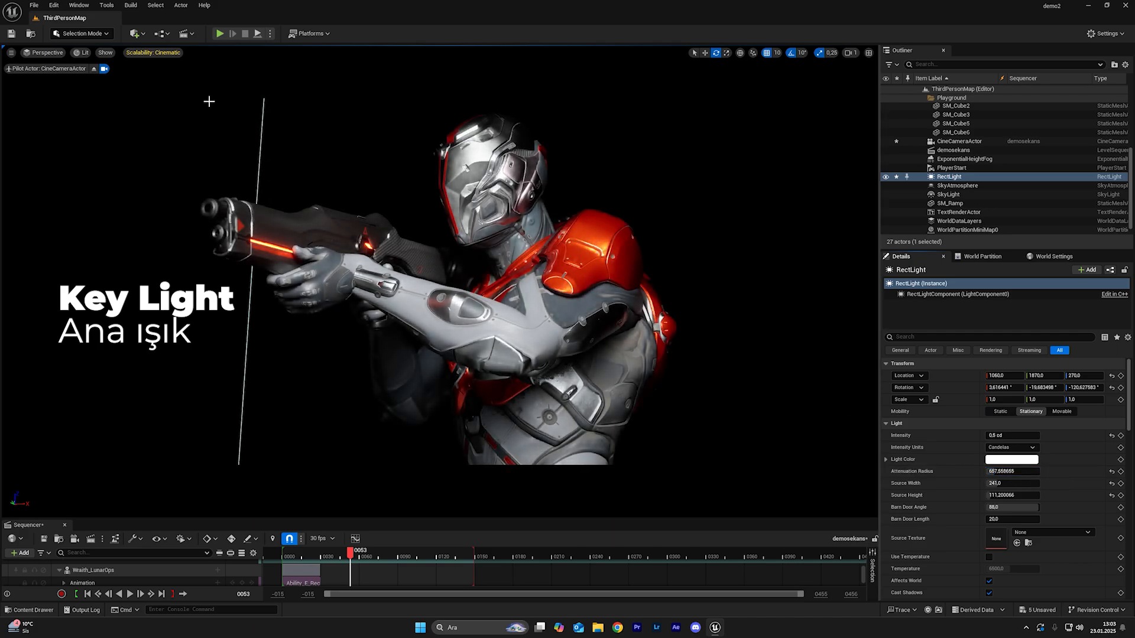
- Leave the cine camera view and restrict the rect light to lighting channel 1, with channel 0 off
left_click(96, 69)
left_click(915, 337)
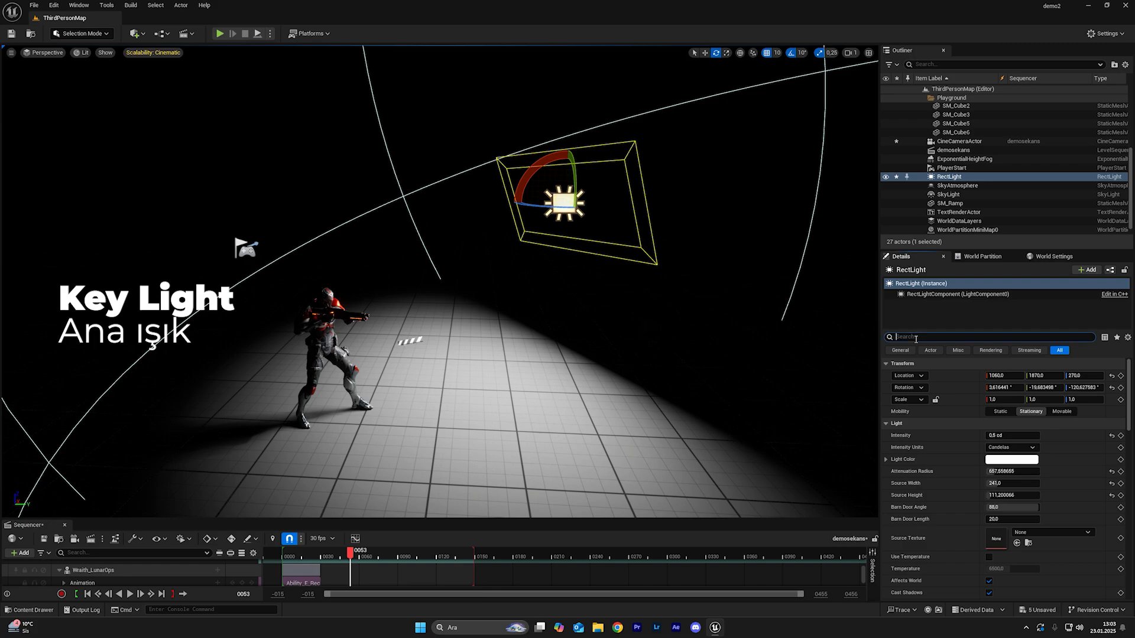
type("chan")
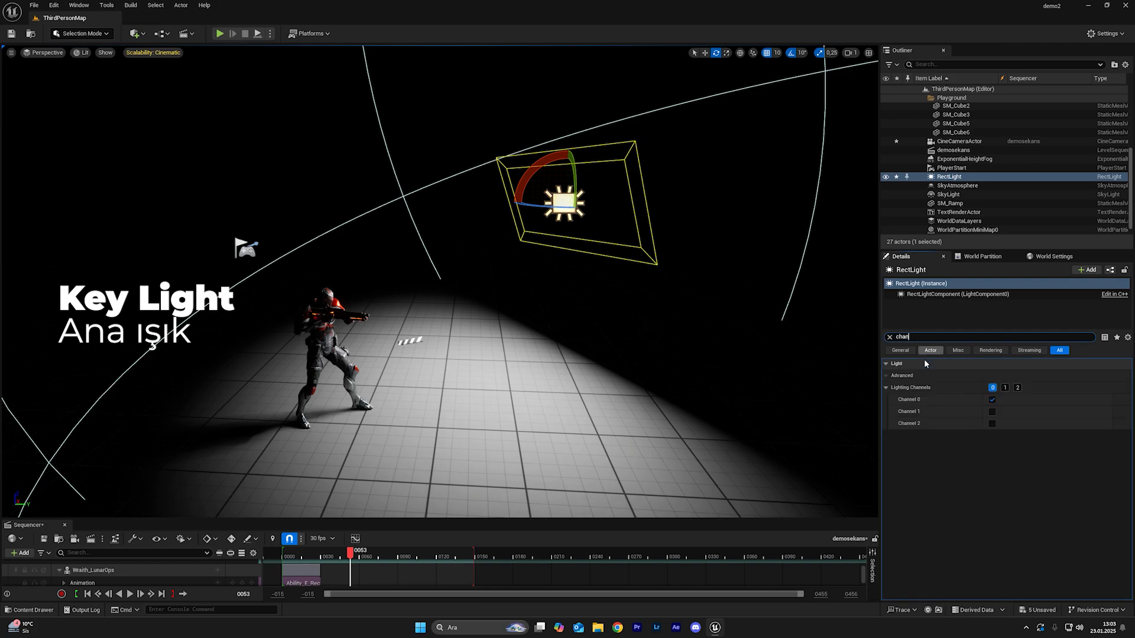
left_click(1005, 389)
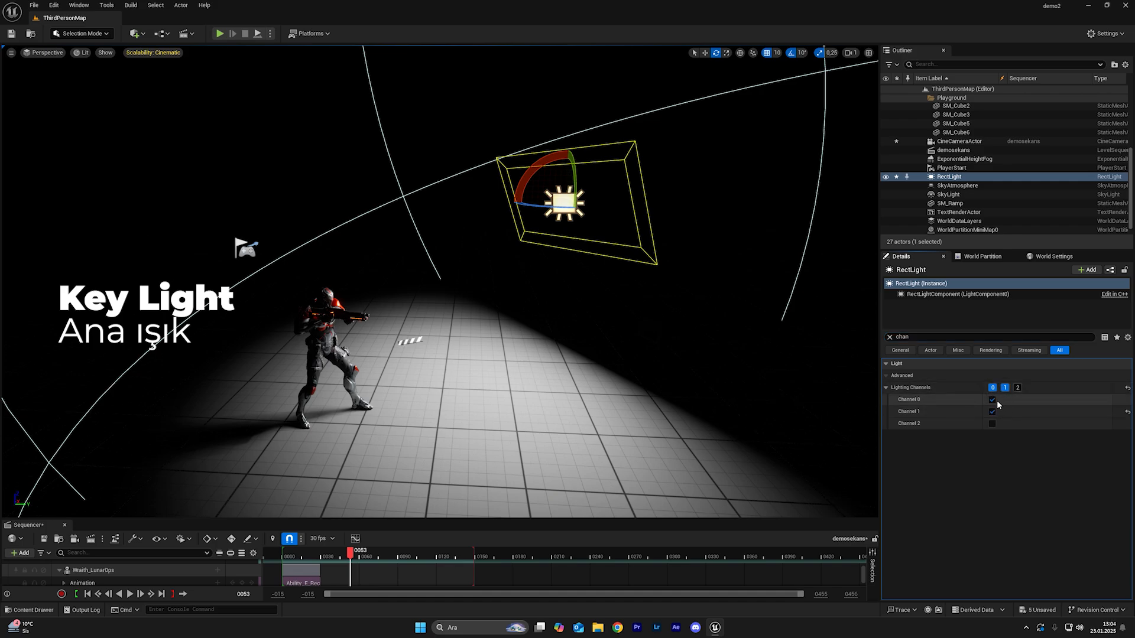
left_click(992, 400)
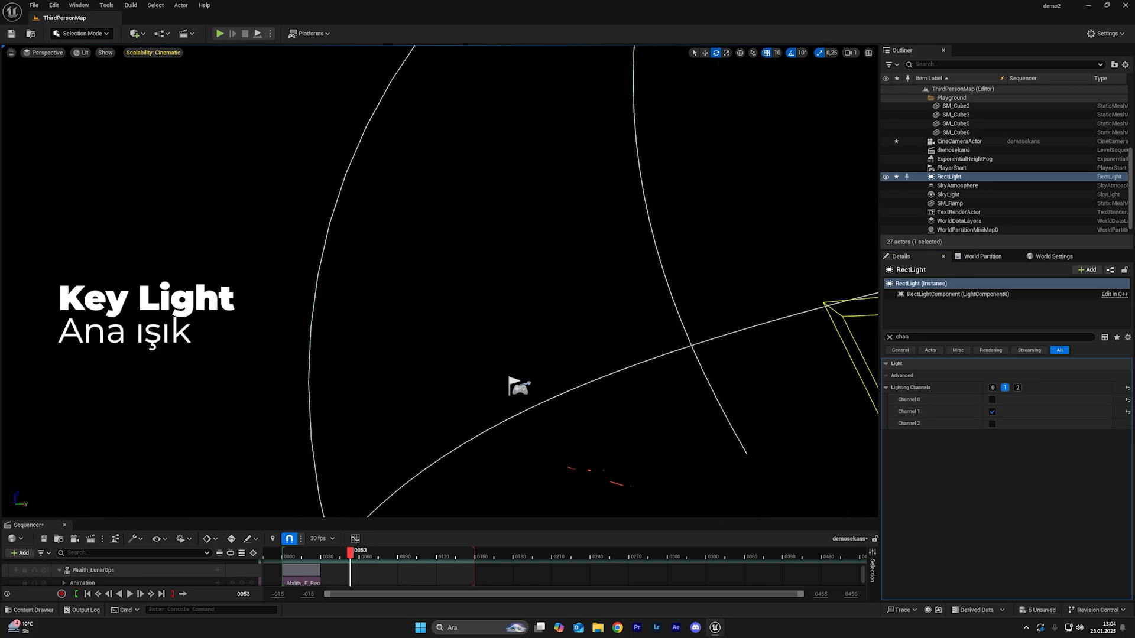
- Assign the Wraith_LunarOps character to lighting channel 1 only, with channel 0 off
right_click_drag(664, 361, 664, 361)
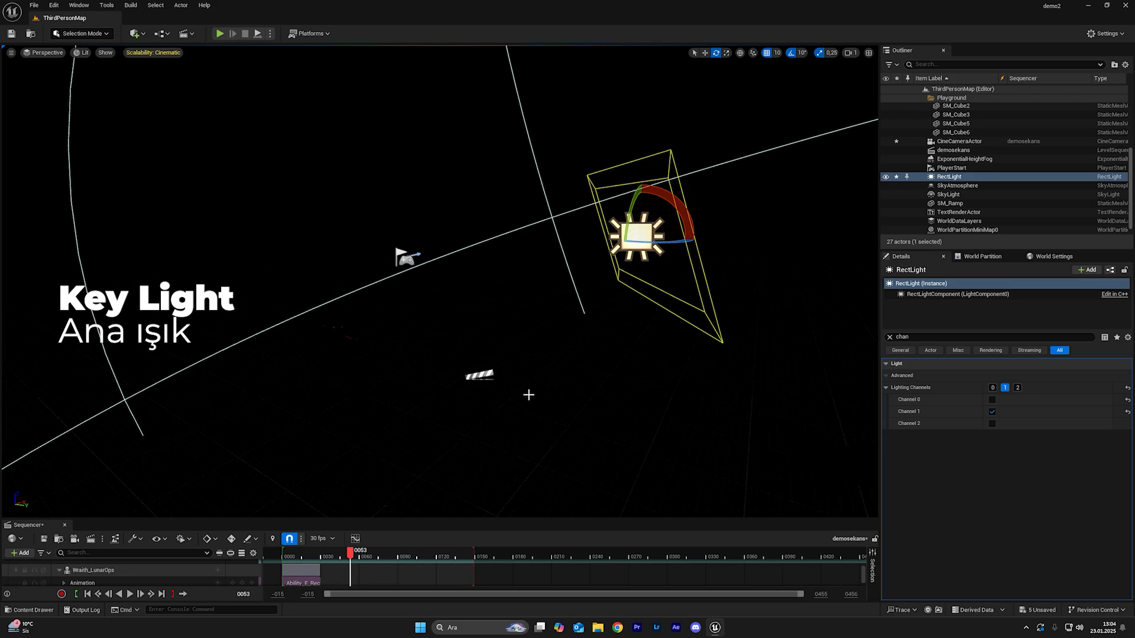
right_click_drag(561, 326, 559, 326)
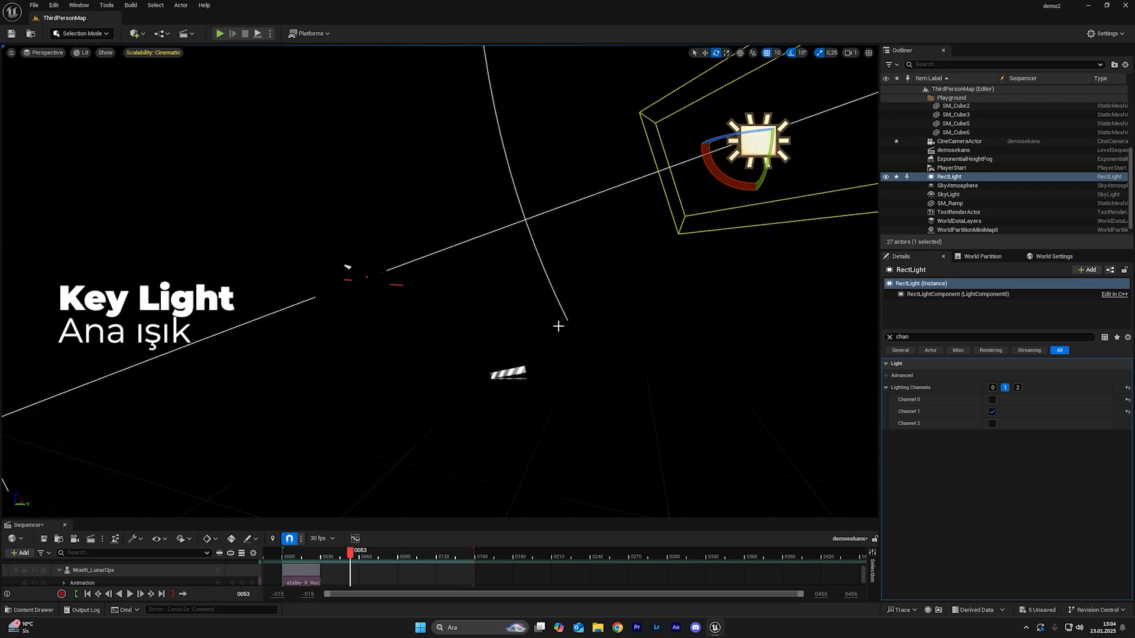
left_click(374, 295)
right_click_drag(374, 295, 374, 296)
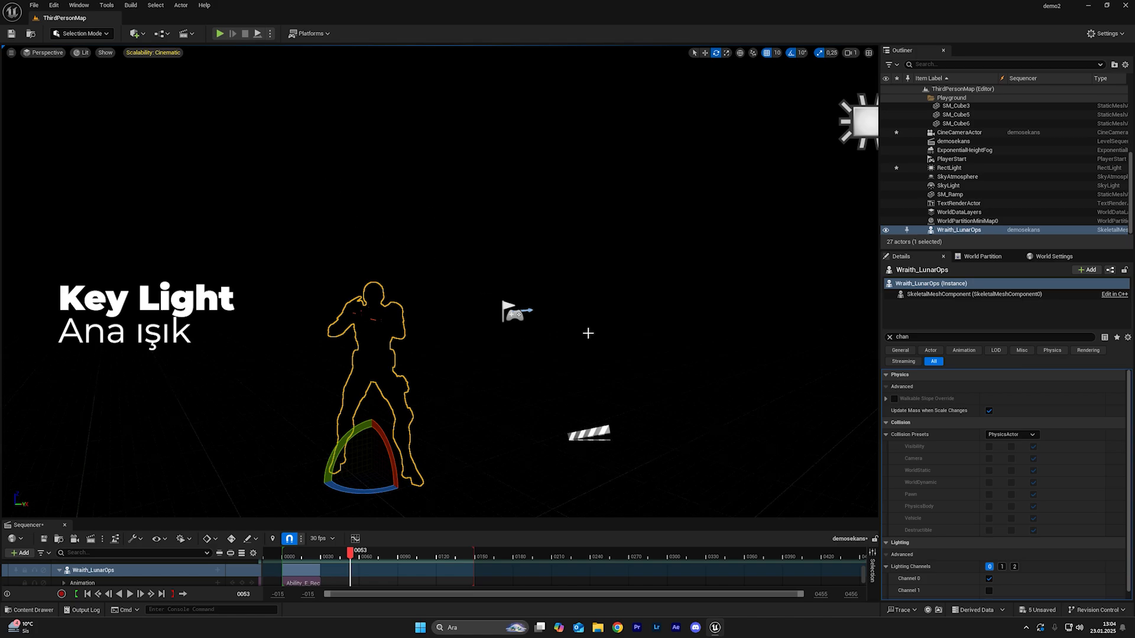
type("c")
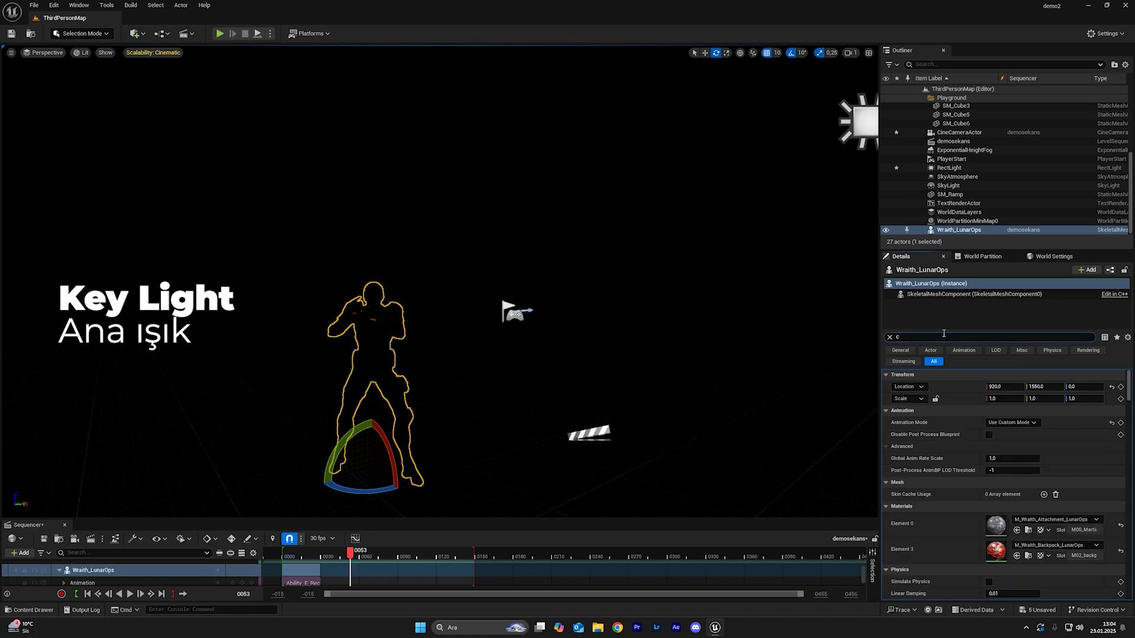
type("han")
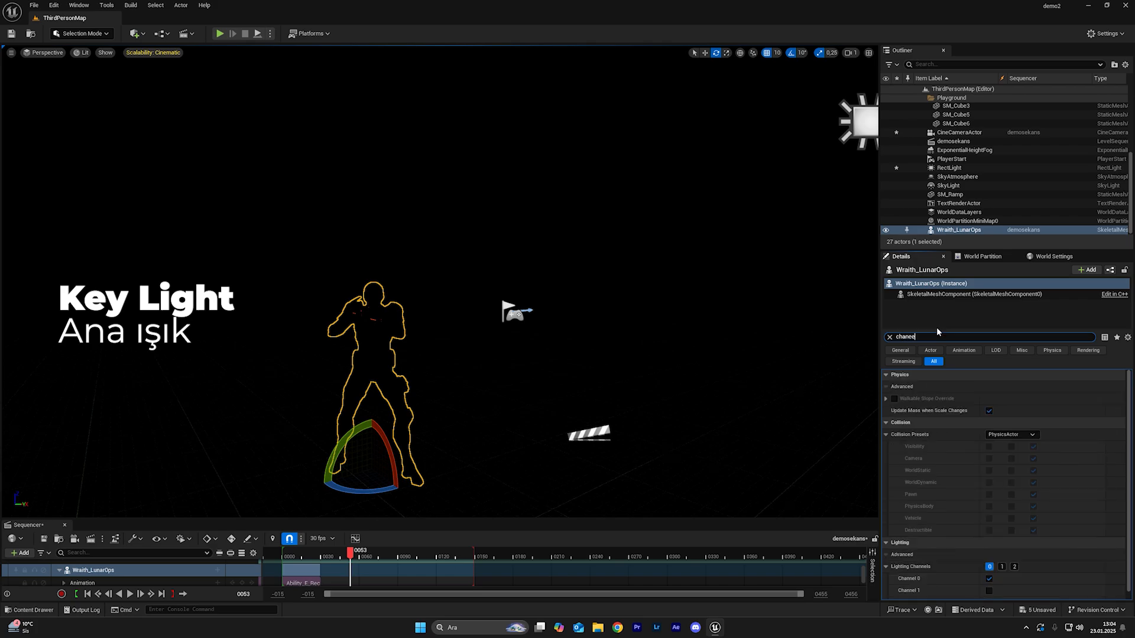
type("ee")
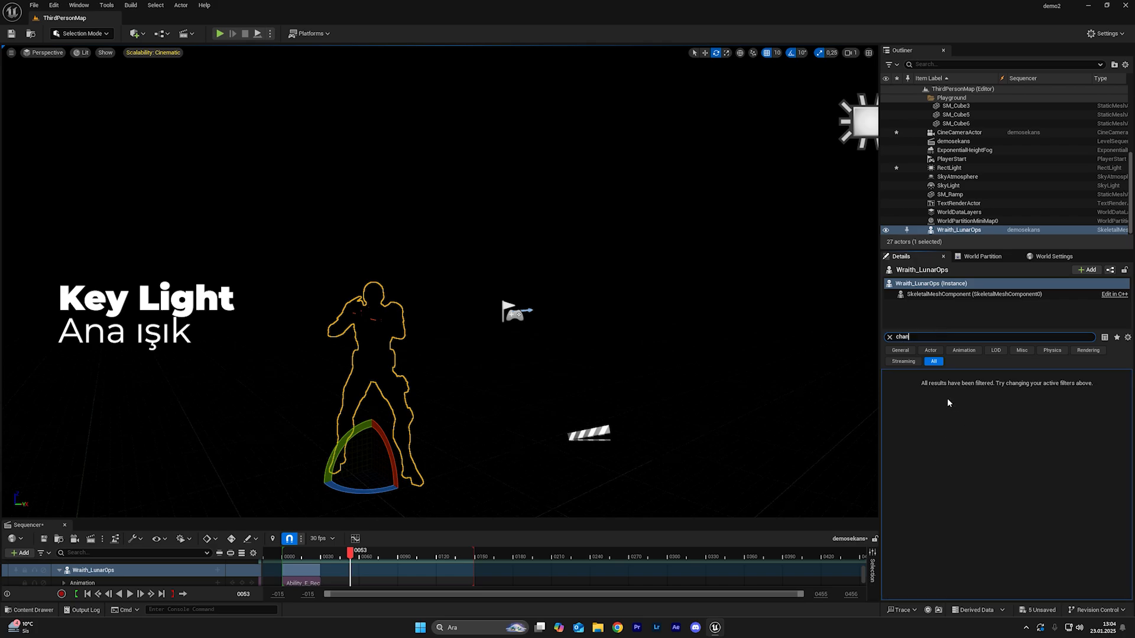
key("BackSpace")
scroll(949, 473, "down", 1)
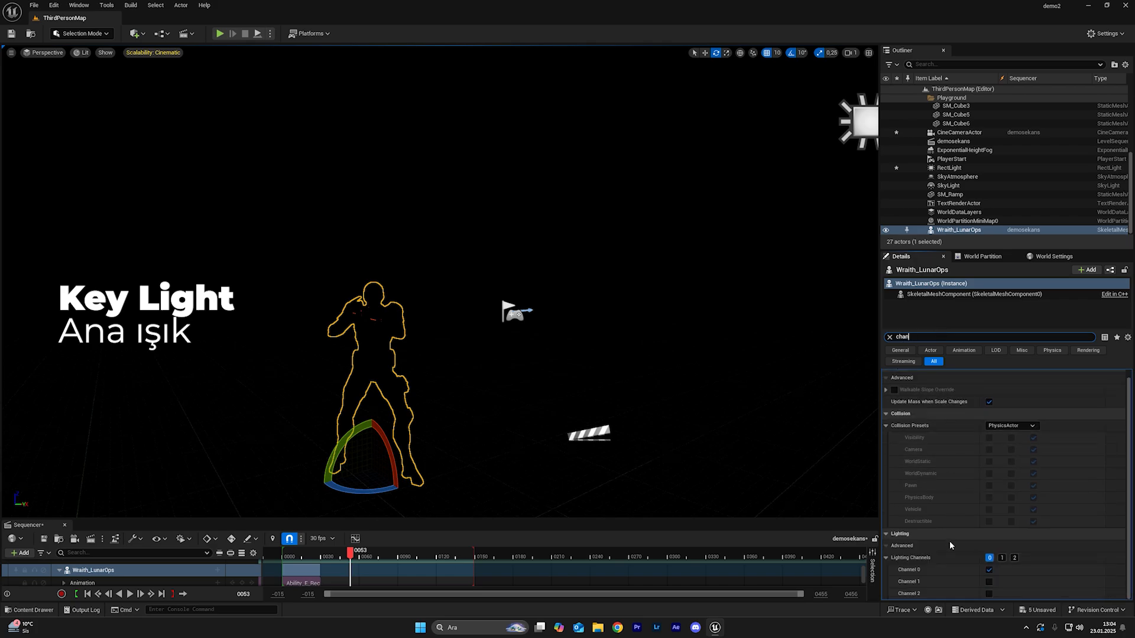
left_click(988, 581)
left_click(989, 570)
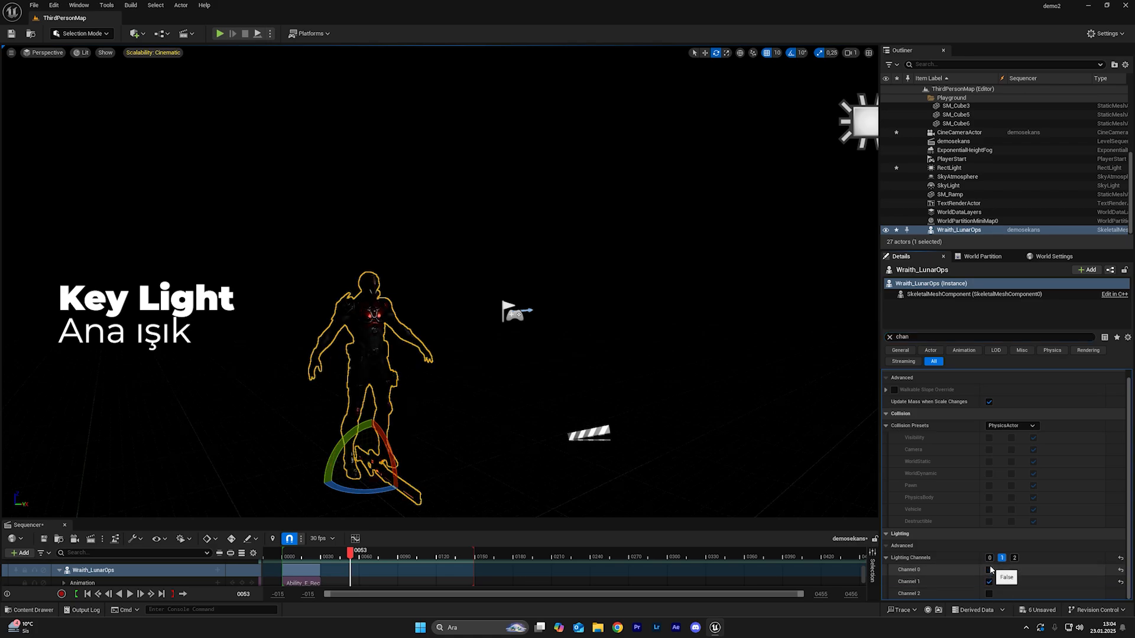
- Go to frame 24 and, looking through the cine camera, set the rect light's attenuation radius to about 615
left_click_drag(352, 553, 314, 555)
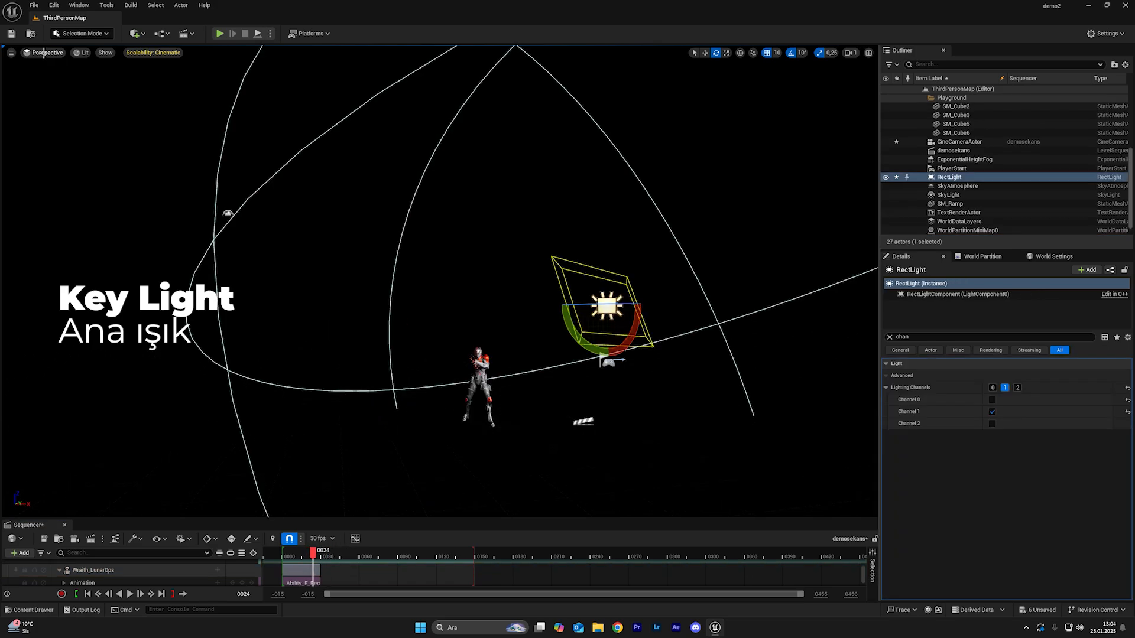
left_click(44, 52)
left_click(65, 165)
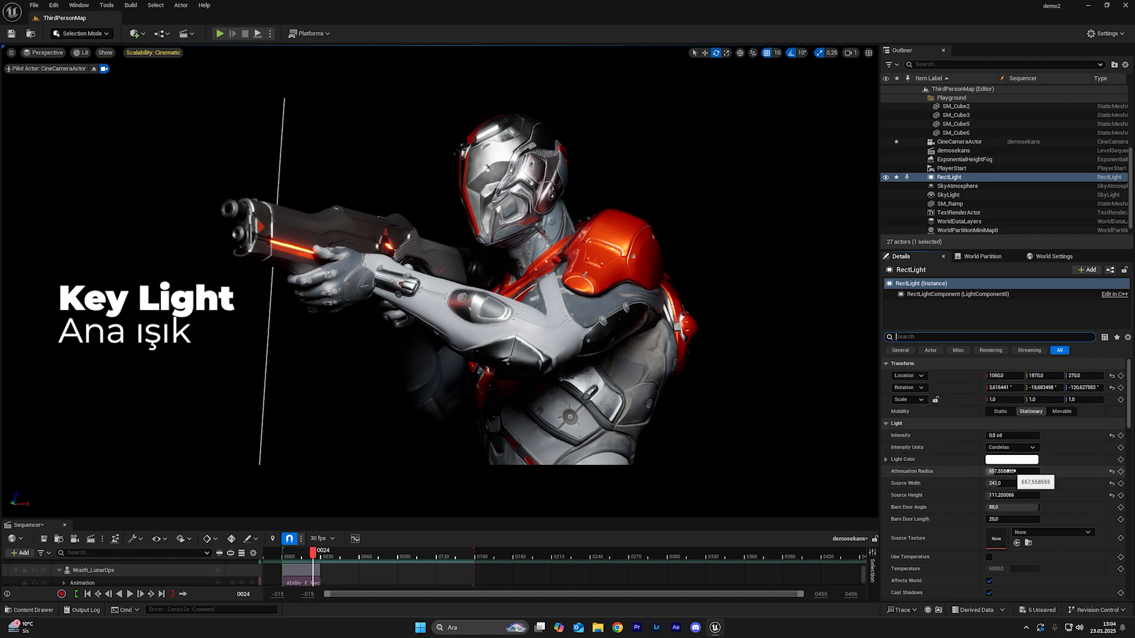
mouse_move(1012, 471)
left_mouse_down()
mouse_move(1093, 471)
mouse_move(995, 471)
left_mouse_up()
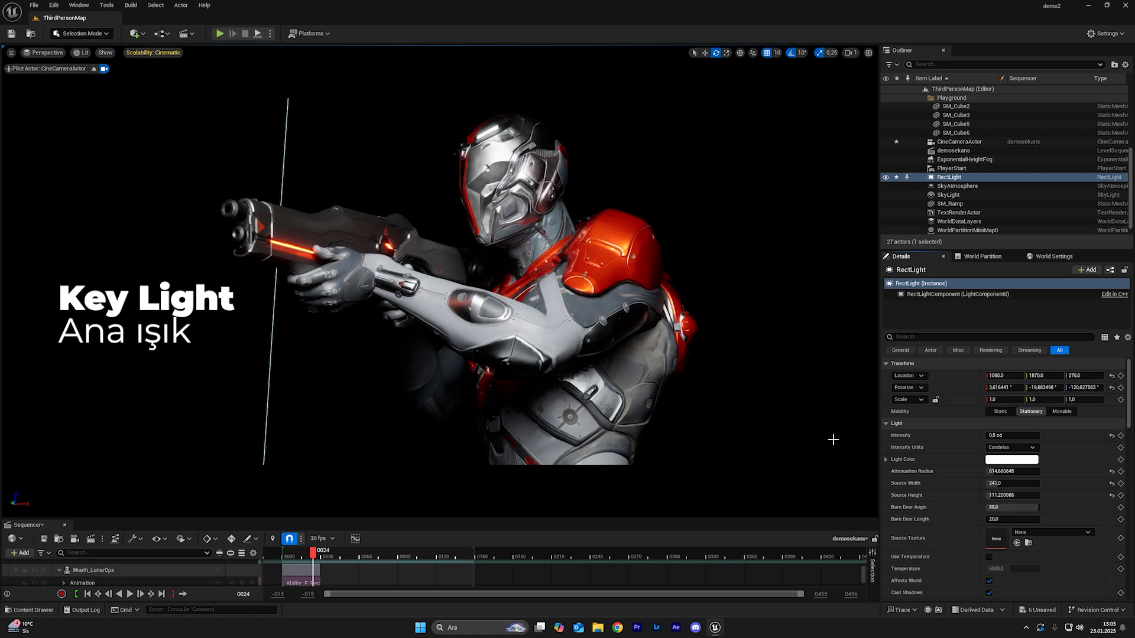
- Find the rect light in the level by searching for "rec" and tint its light color slightly pink
left_click(649, 102)
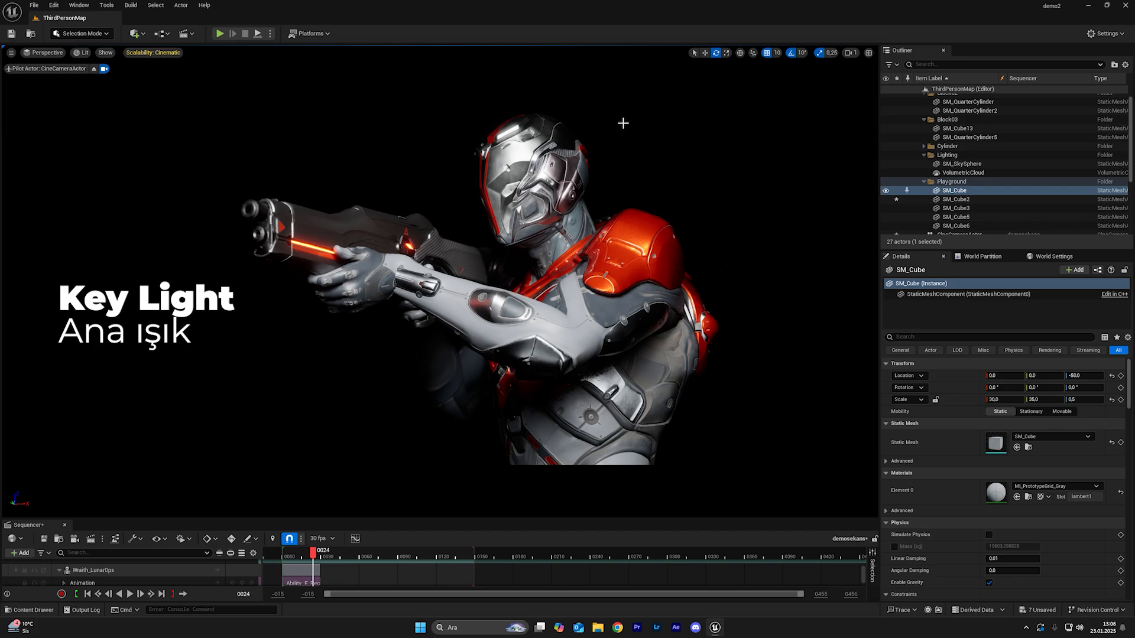
left_click(949, 65)
type("rec")
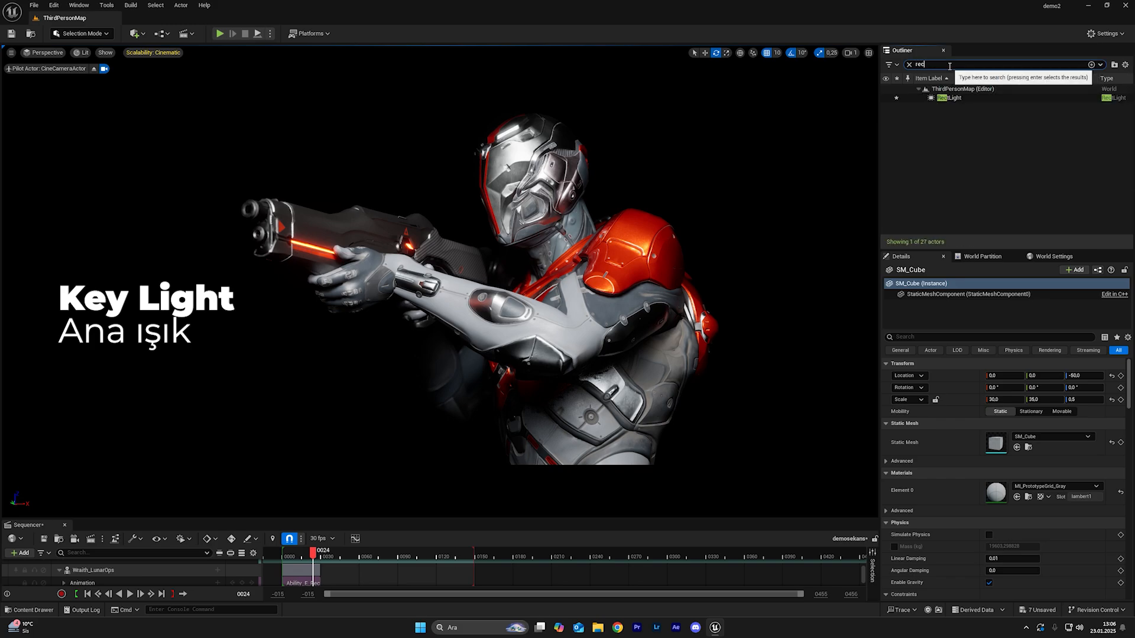
left_click(949, 98)
left_click(998, 461)
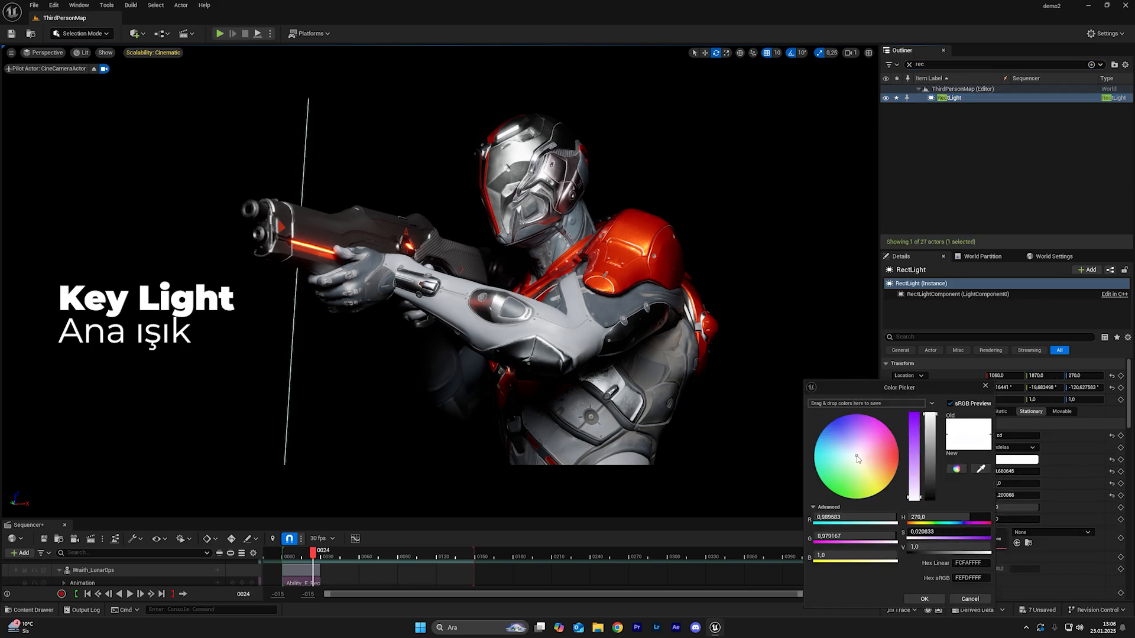
left_click_drag(857, 459, 875, 457)
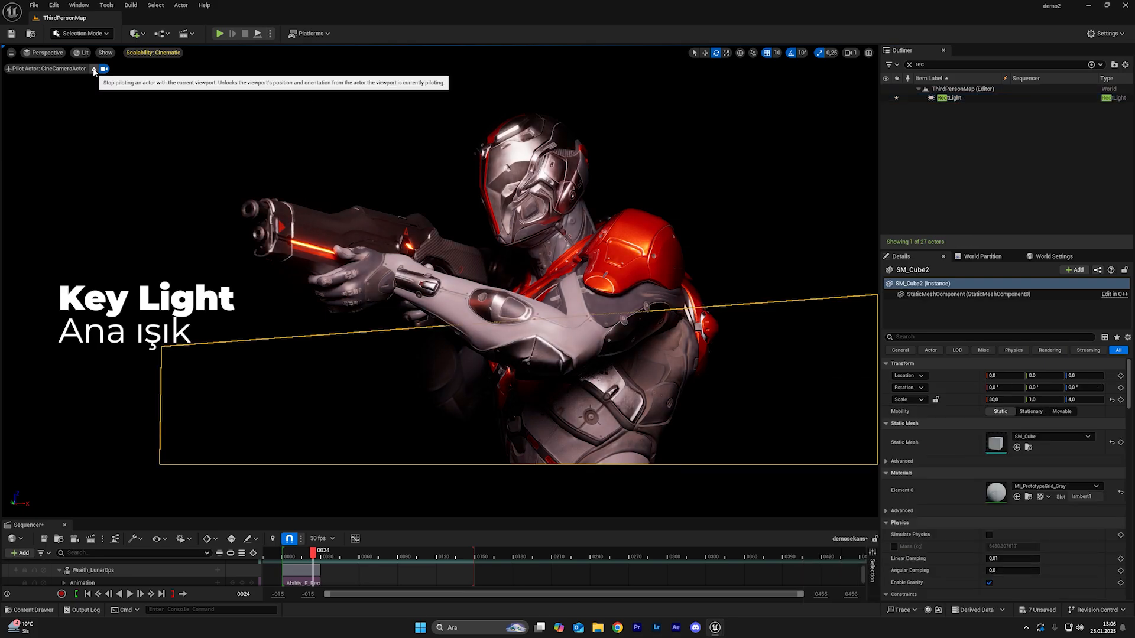
- Examine the tinted key light on the character from the free view and through the cine camera
left_click(94, 69)
right_click_drag(430, 324, 467, 325)
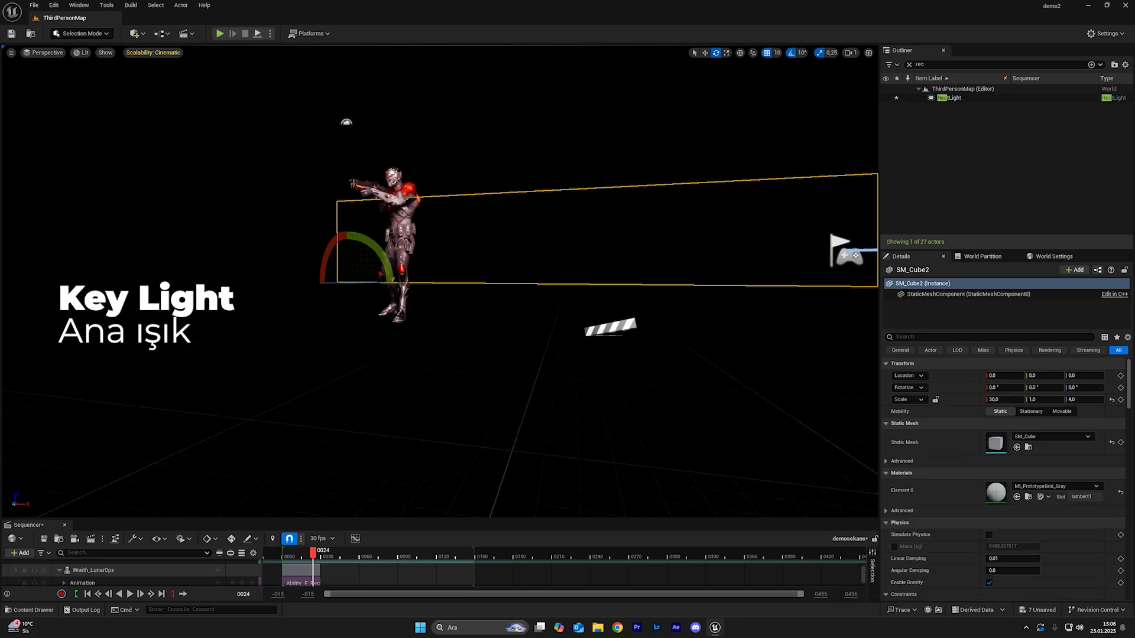
left_click(497, 230)
right_click_drag(496, 231, 450, 238)
left_click(43, 53)
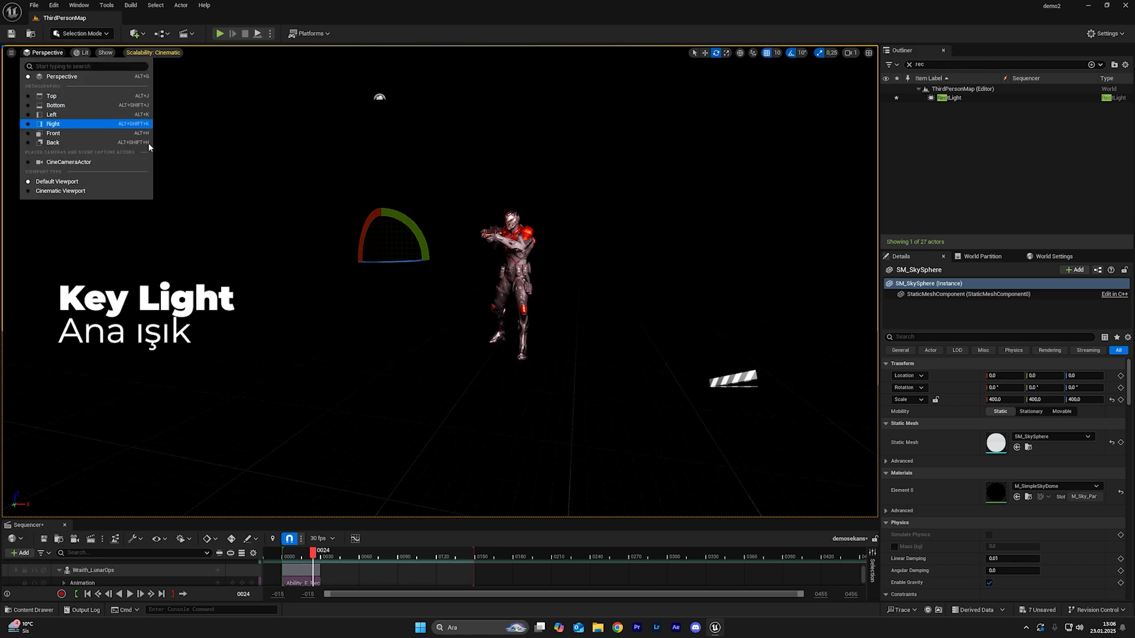
left_click(129, 162)
left_click(187, 334)
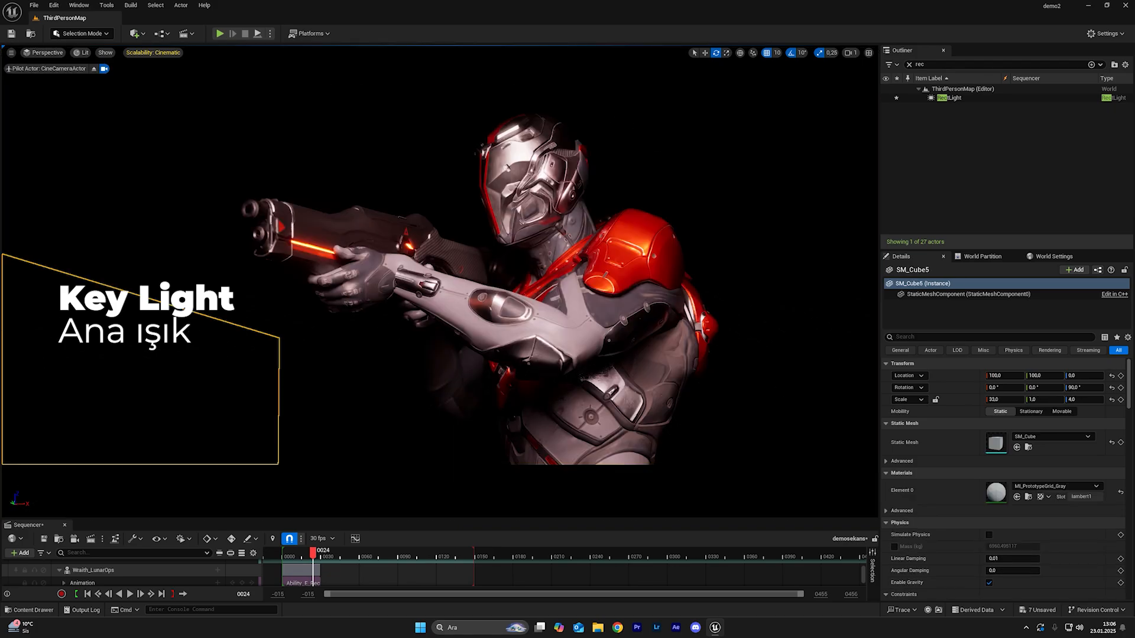
left_click(806, 386)
right_click_drag(775, 163, 776, 163)
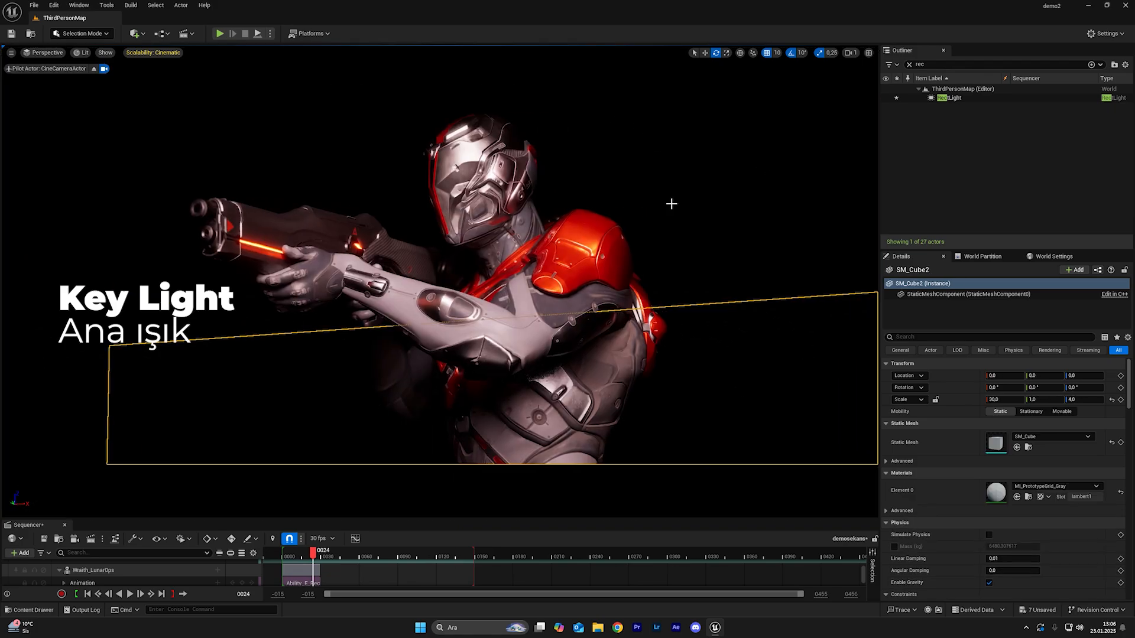
left_click(298, 102)
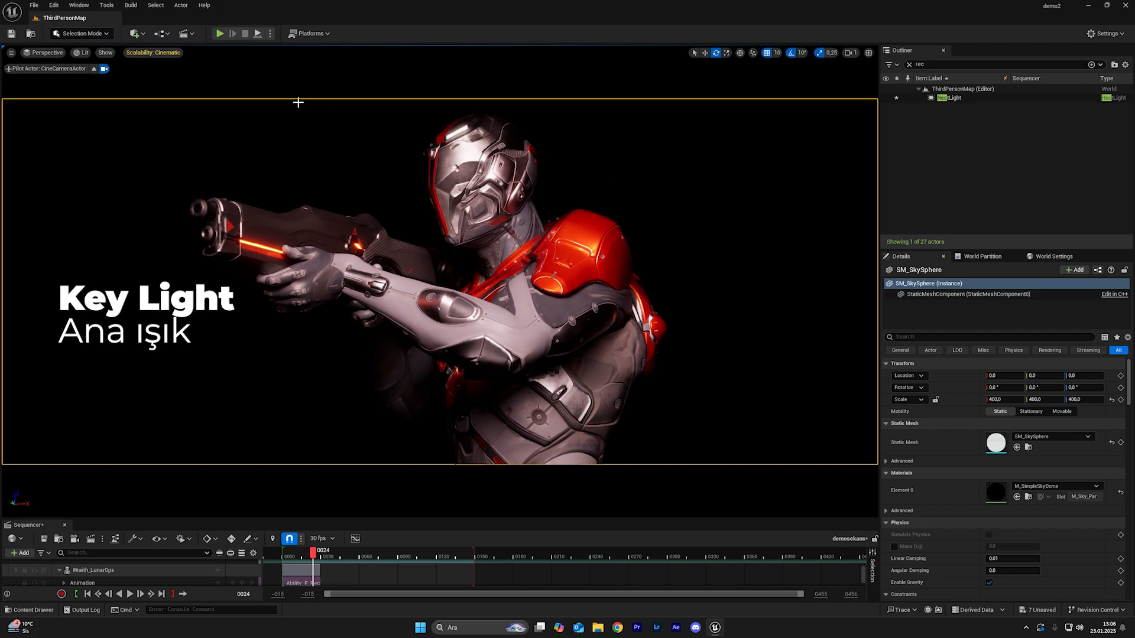
left_click(93, 69)
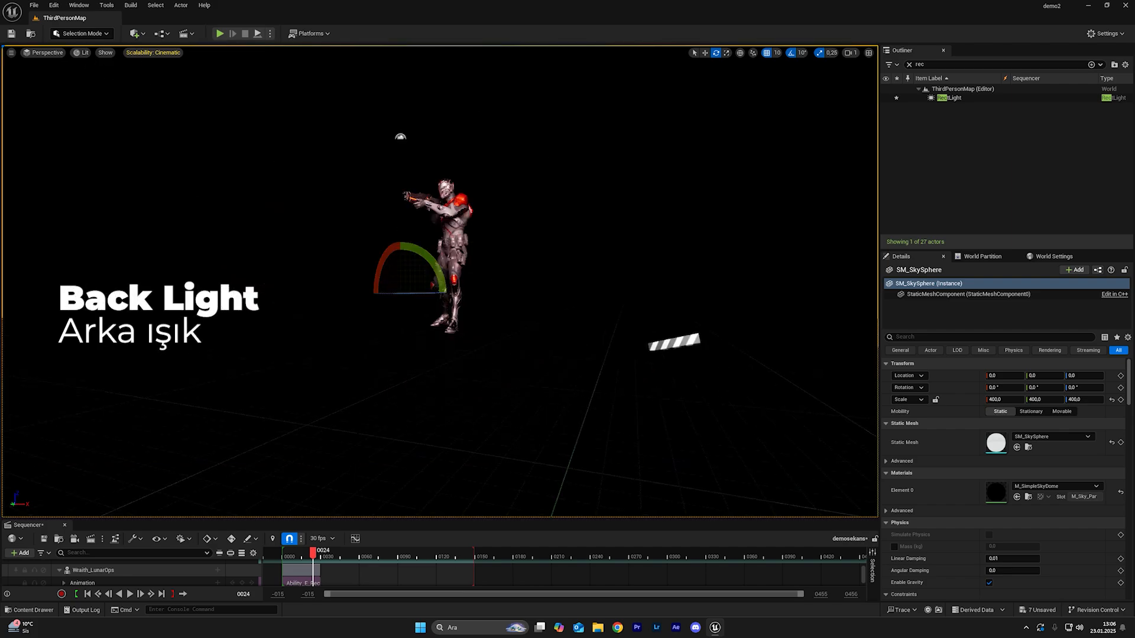
- Add a new rect light behind the Wraith_LunarOps character and move it to about X 790, Y 1270, Z 110
right_click_drag(519, 287, 519, 287)
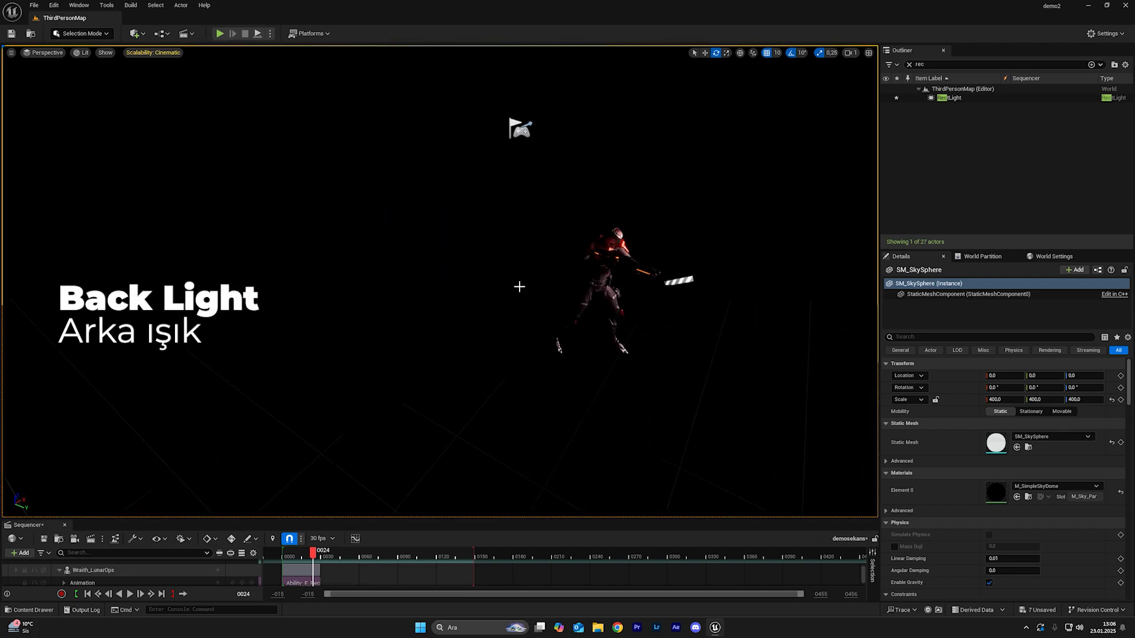
left_click(136, 33)
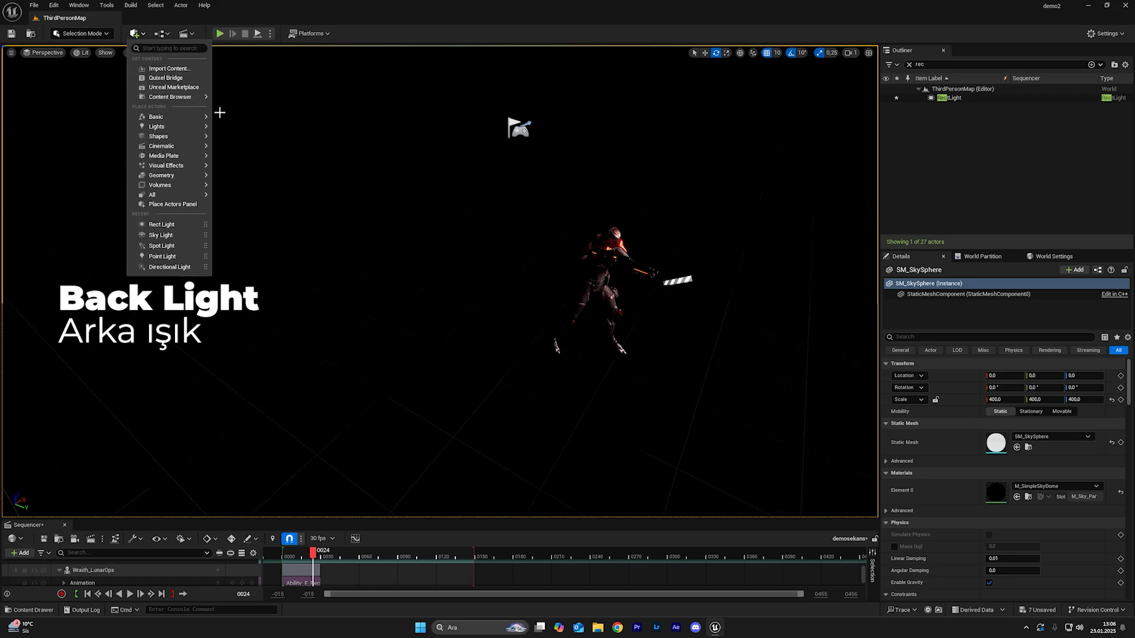
mouse_move(204, 127)
left_click(249, 170)
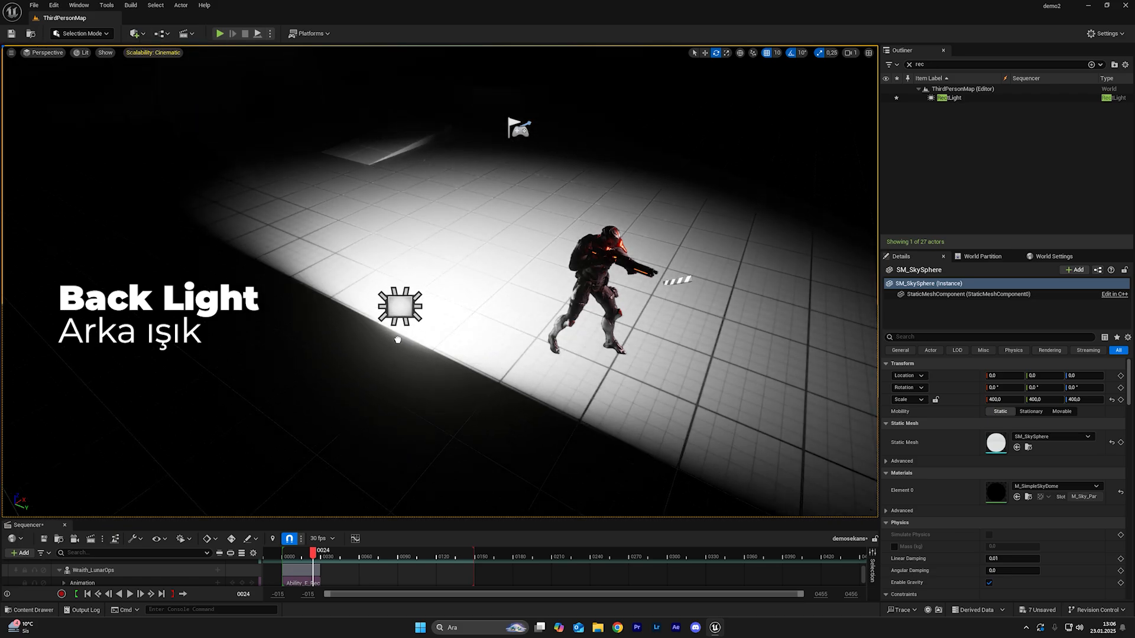
left_click_drag(397, 340, 351, 287)
key("w")
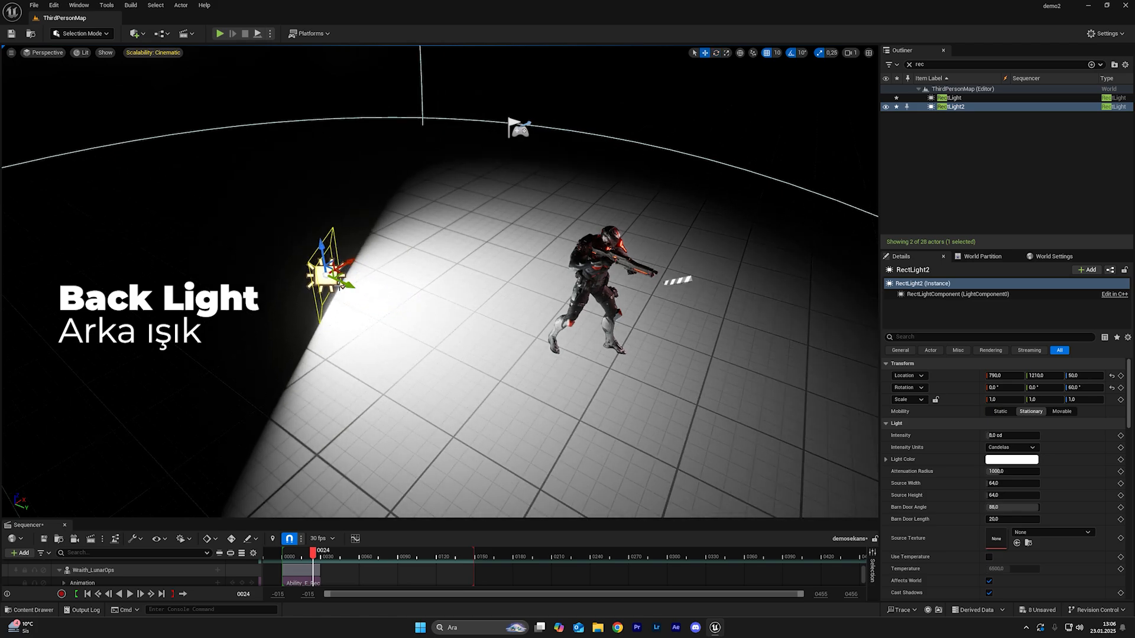
left_click_drag(320, 243, 318, 226)
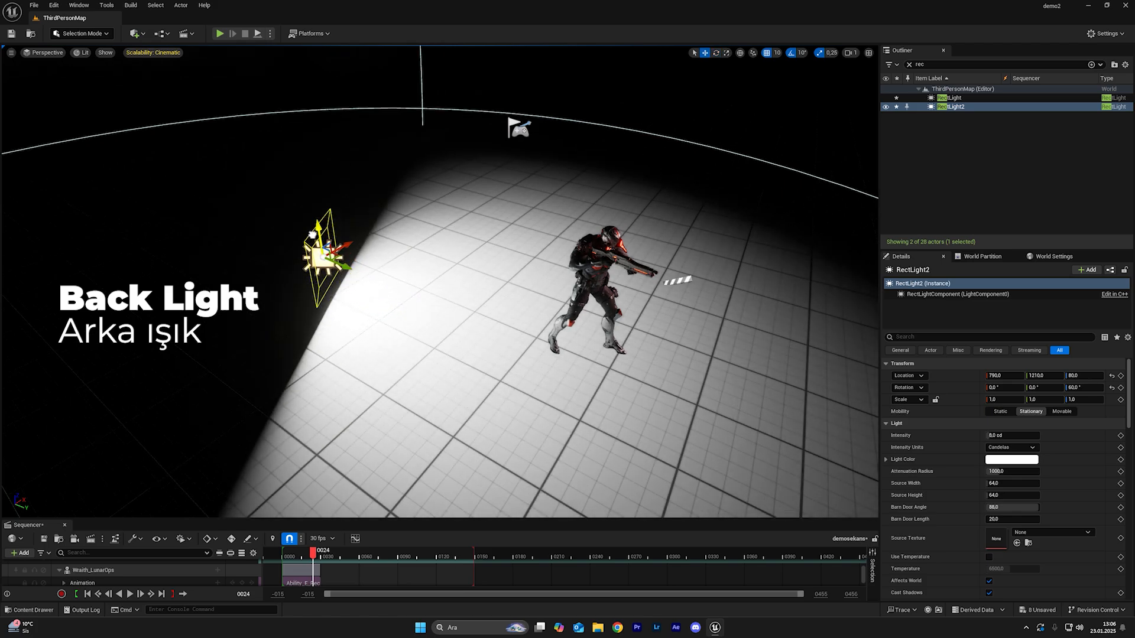
left_click_drag(344, 267, 375, 279)
- Looking through the cine camera, move the back light to X 772, Z 198 and set its intensity to about 52.9 cd and attenuation radius to about 837
left_click(47, 52)
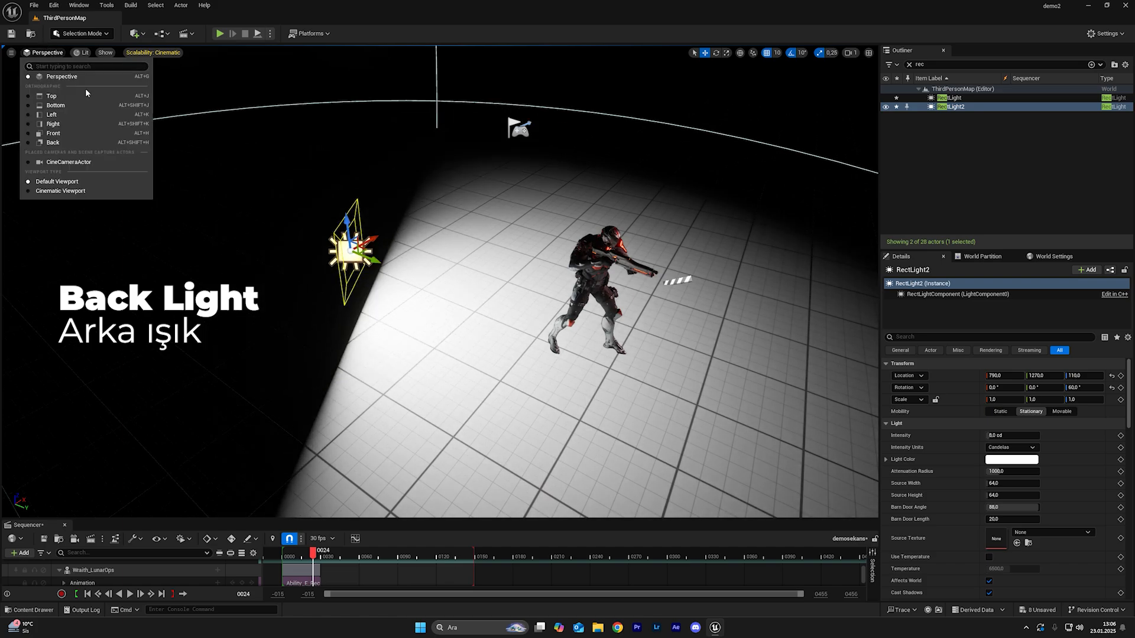
left_click(89, 163)
mouse_move(1003, 376)
left_mouse_down()
mouse_move(963, 376)
mouse_move(1028, 376)
mouse_move(1007, 378)
left_mouse_up()
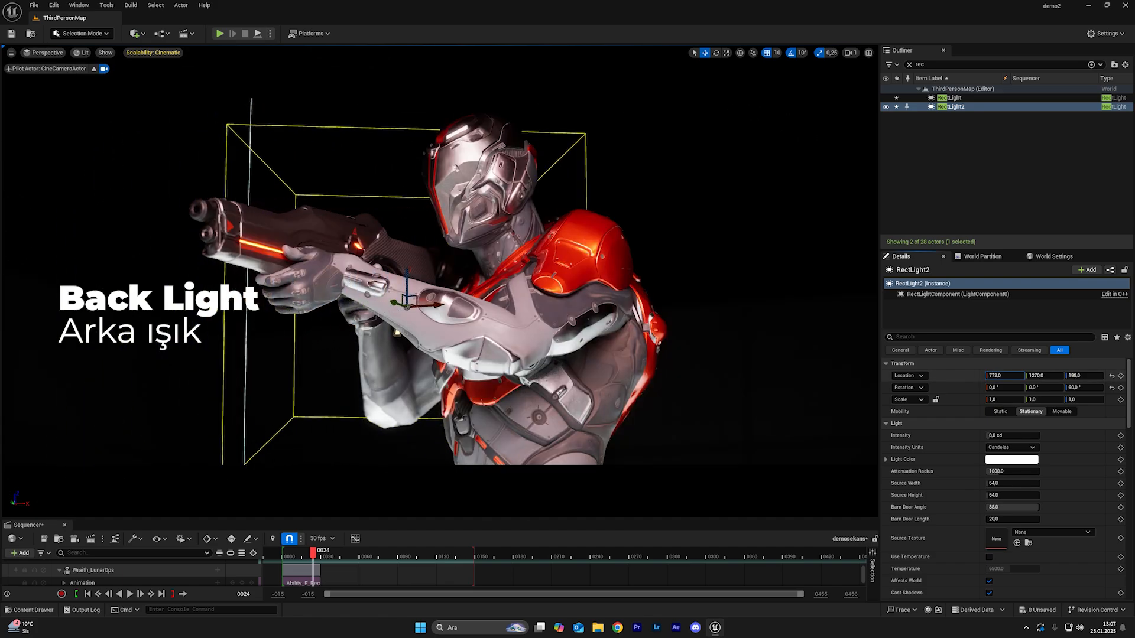
left_click_drag(1012, 434, 1006, 471)
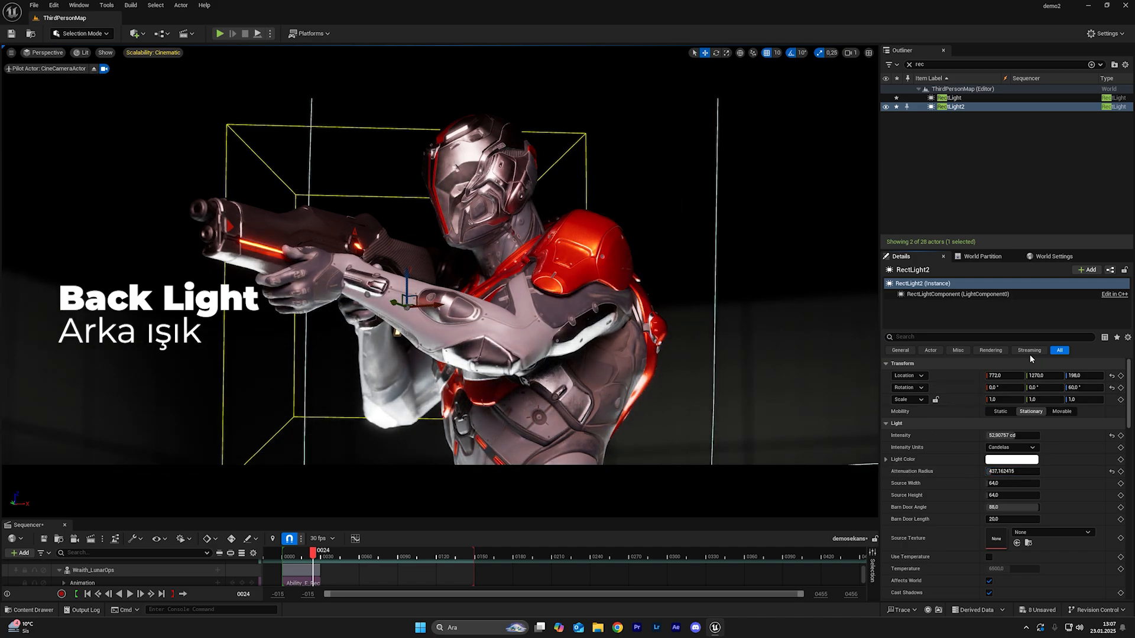
- Find the back light's lighting channels by searching for "chan" and assign it to channel 1 only, with channel 0 off
left_click(979, 335)
type("chan")
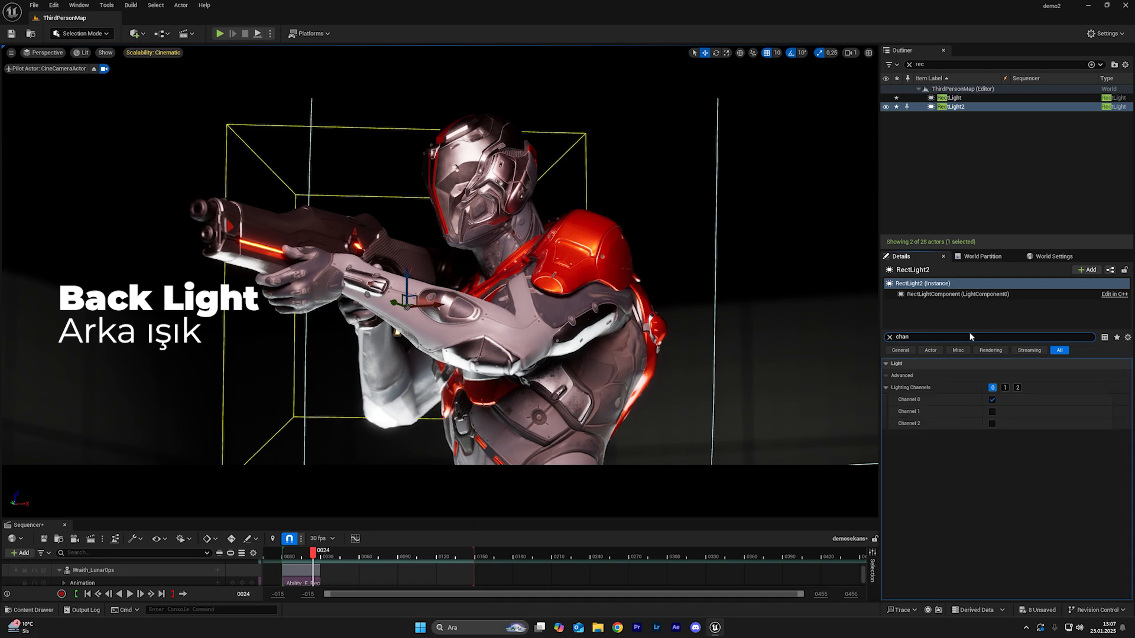
left_click(992, 411)
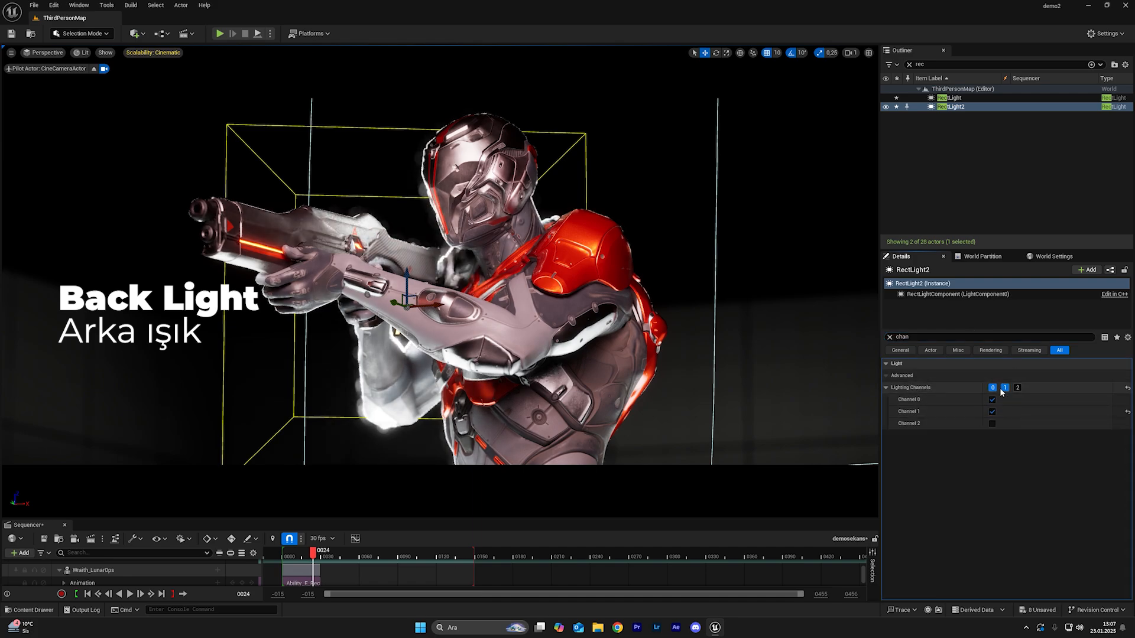
left_click(991, 400)
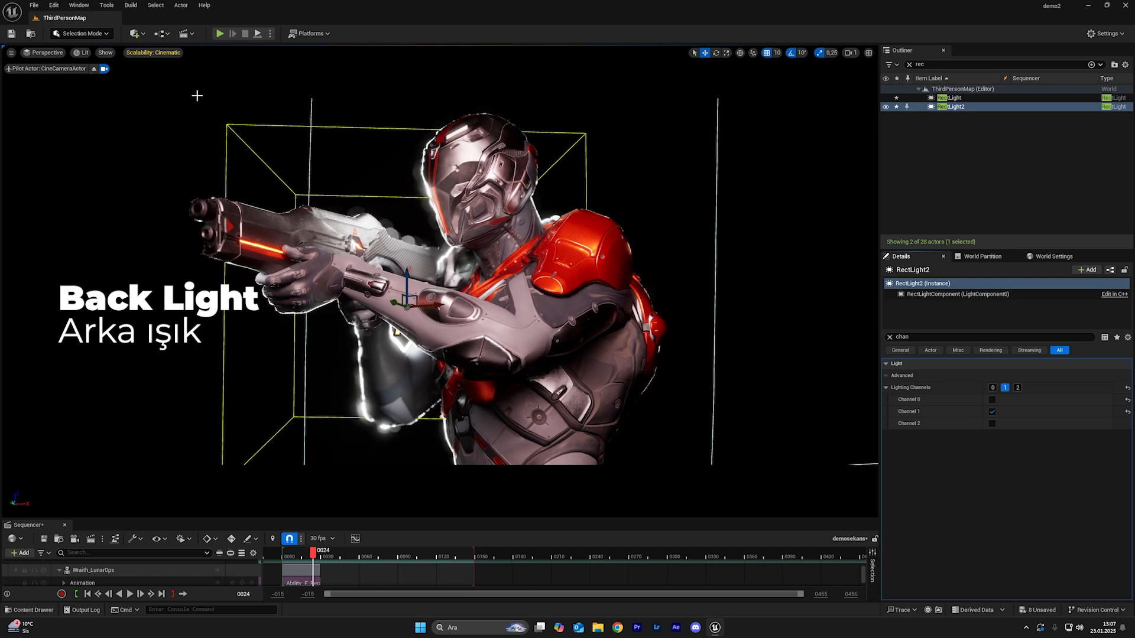
- Check the back light from the free view, return to the cine camera and reduce the light's intensity to about 0.128 cd
left_click(94, 69)
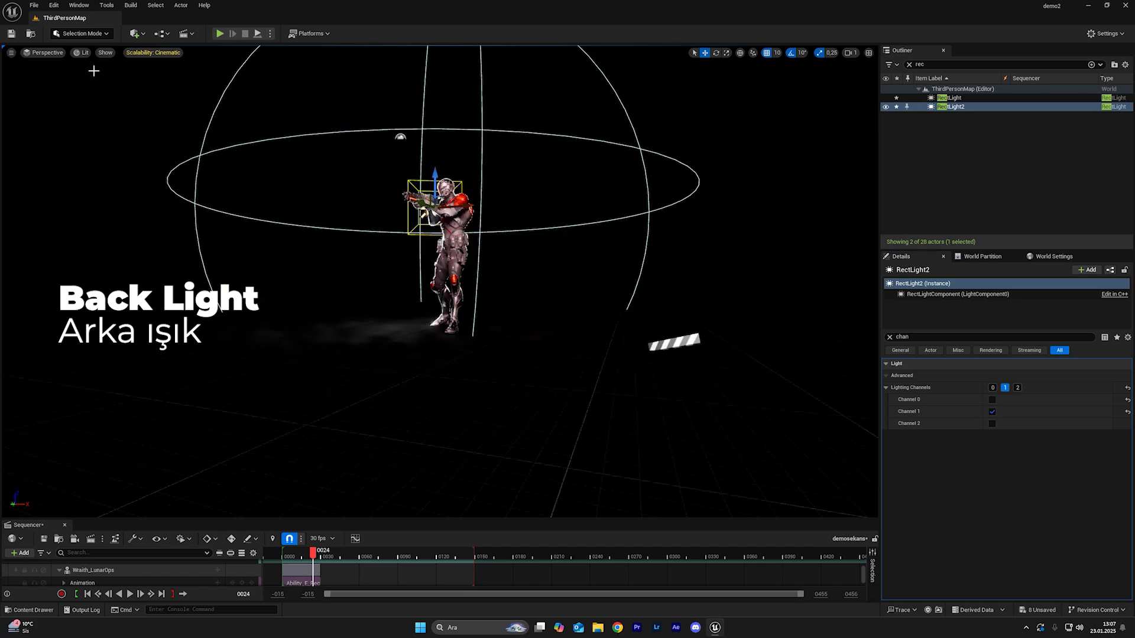
right_click_drag(501, 332, 440, 249)
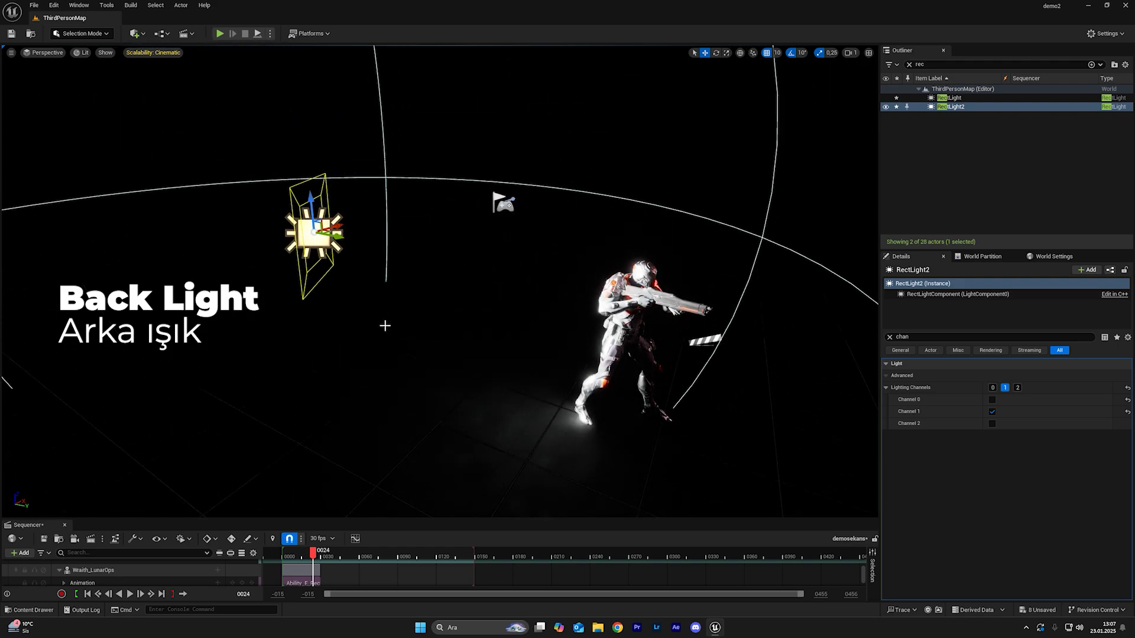
left_click(45, 54)
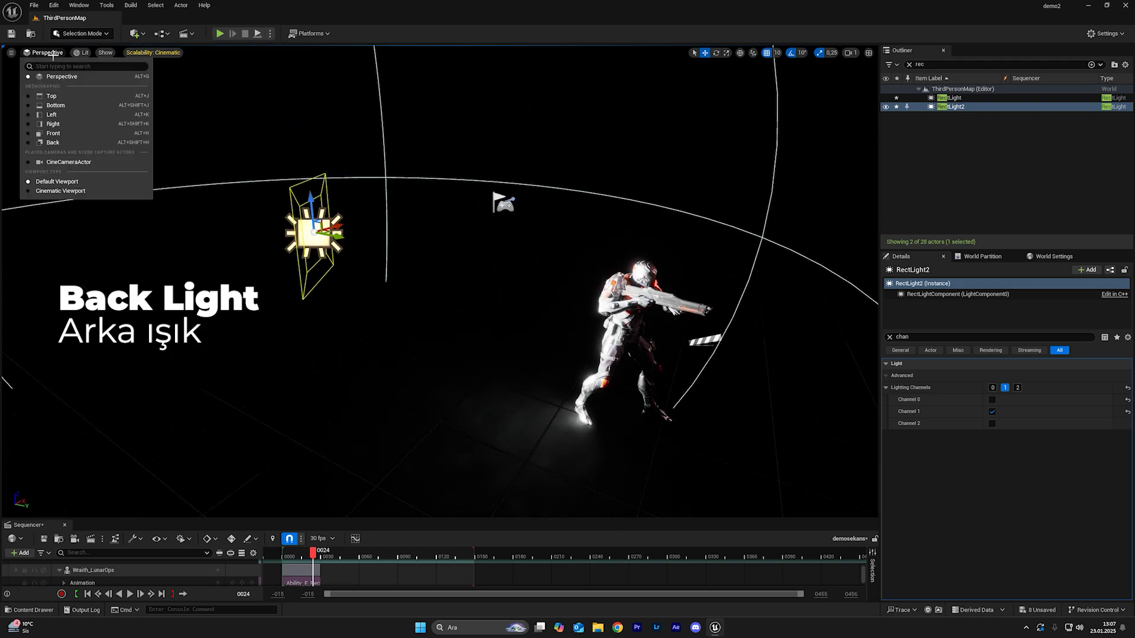
left_click(65, 161)
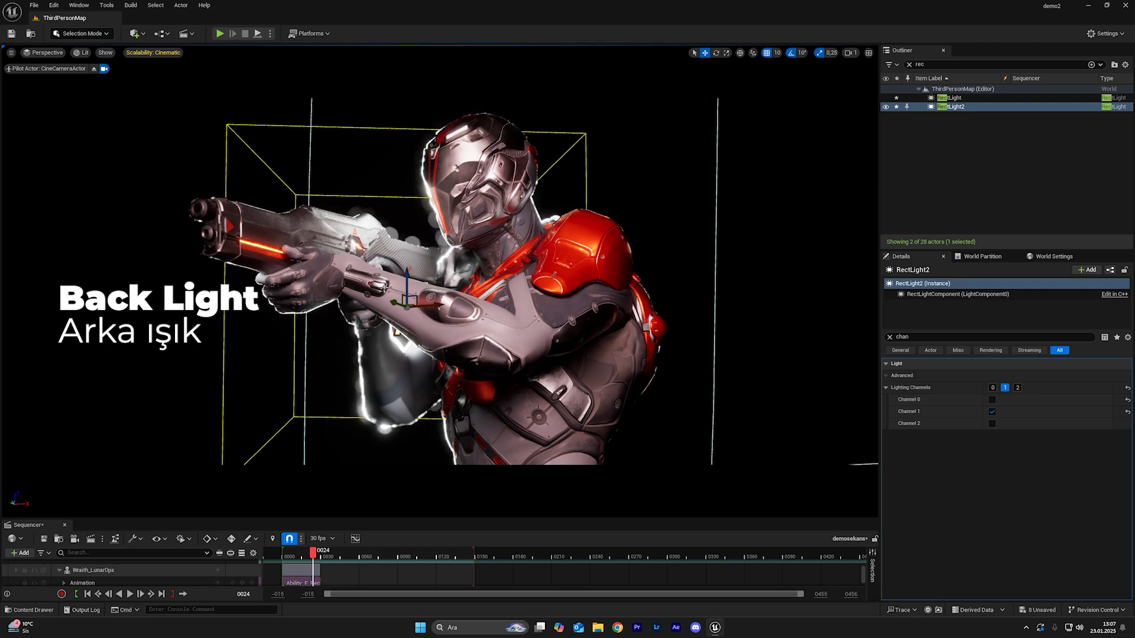
left_click(890, 337)
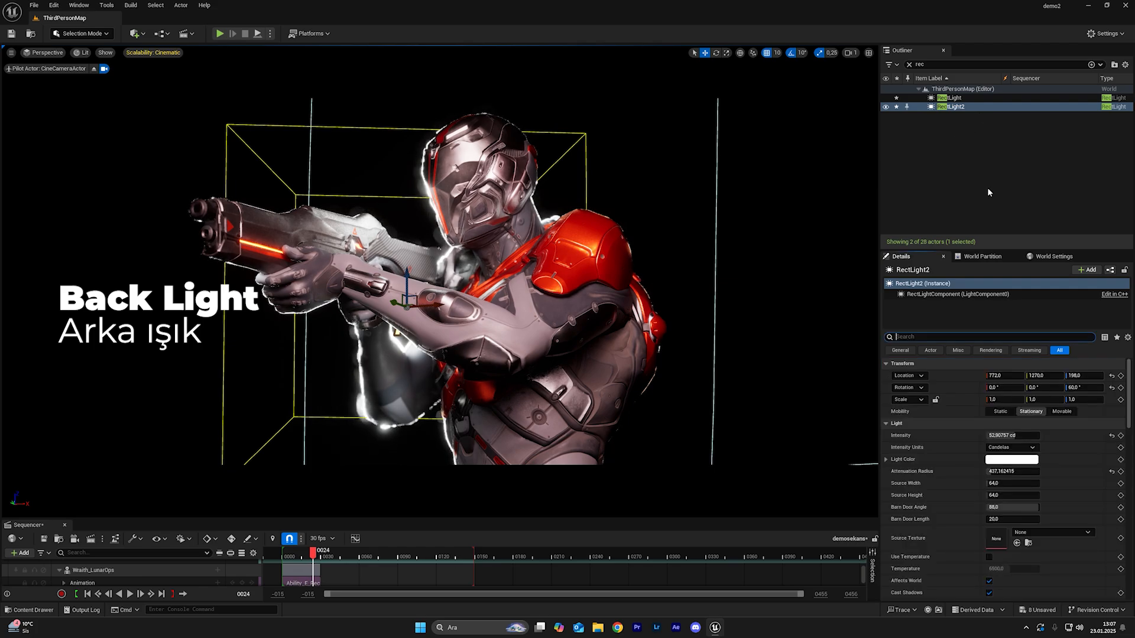
left_click_drag(1000, 437, 985, 435)
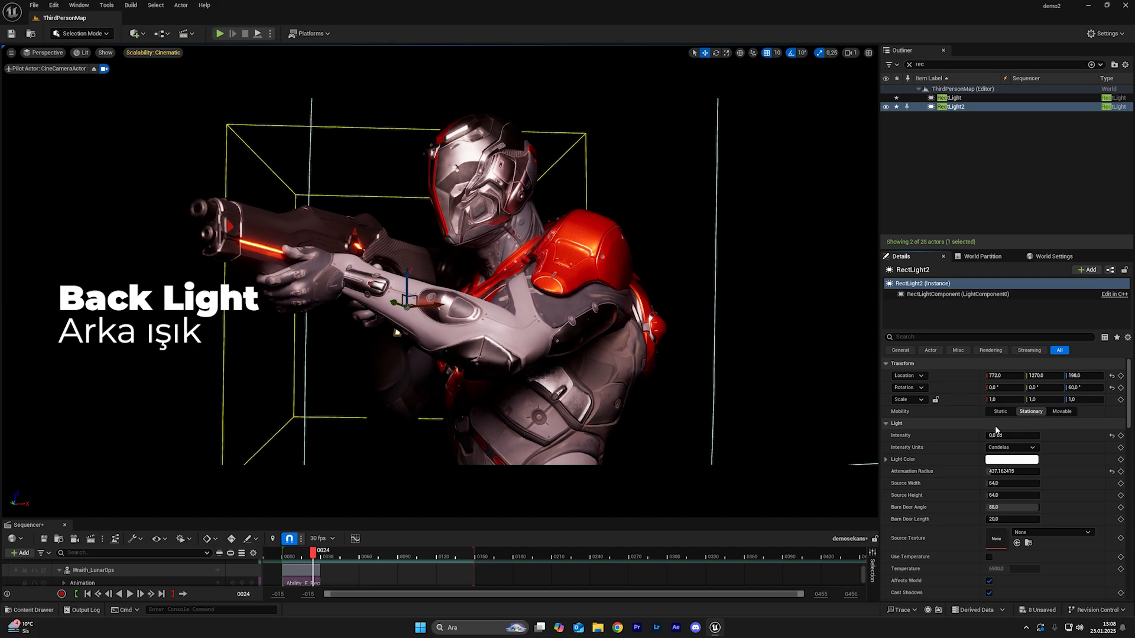
left_click_drag(998, 436, 998, 436)
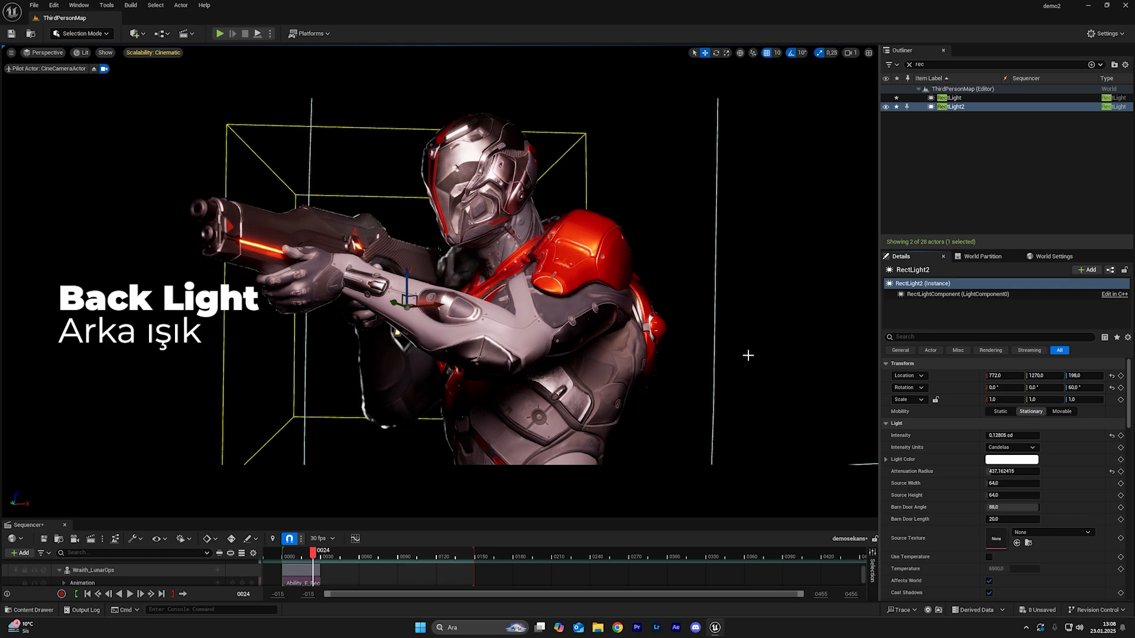
- Hide and show the back light repeatedly to compare the character's rim lighting with and without it
left_click(884, 108)
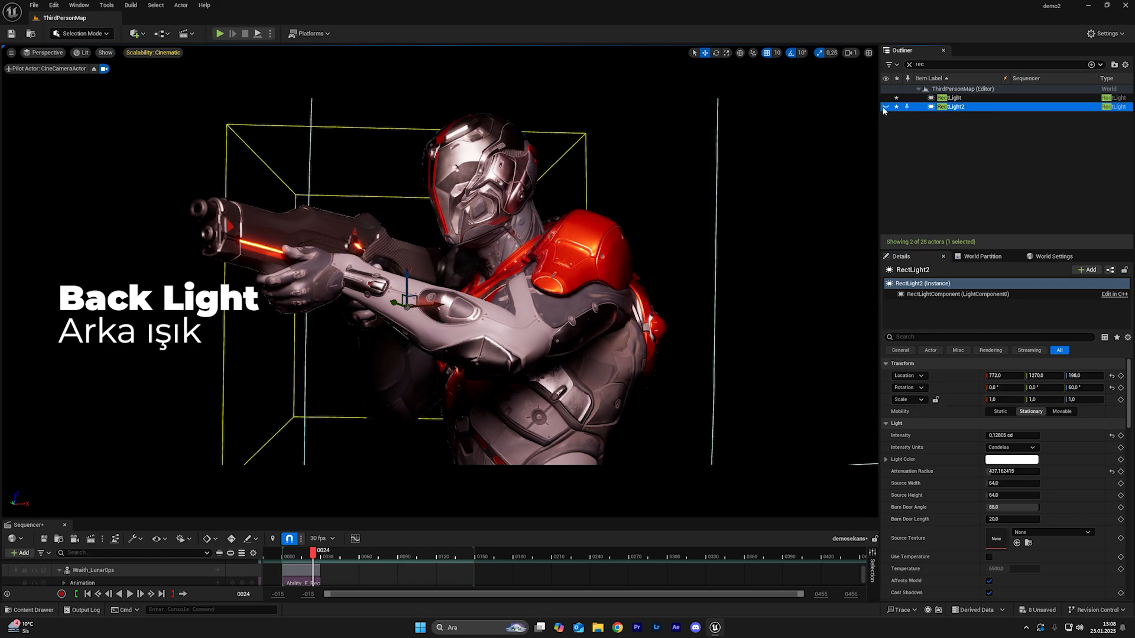
left_click(883, 108)
left_click(885, 108)
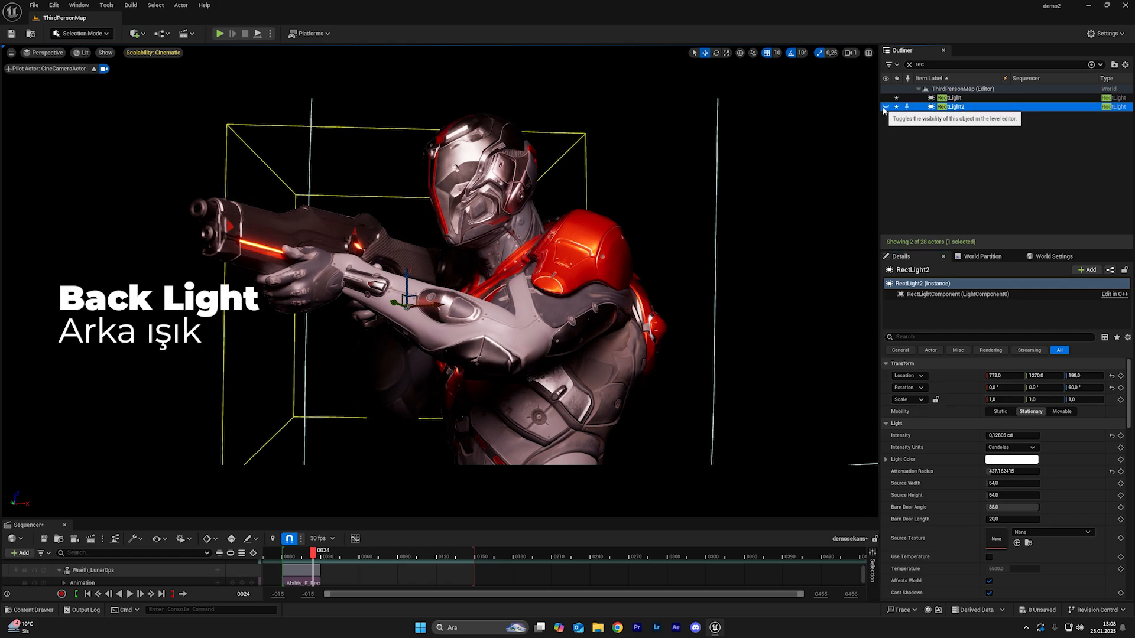
left_click(884, 108)
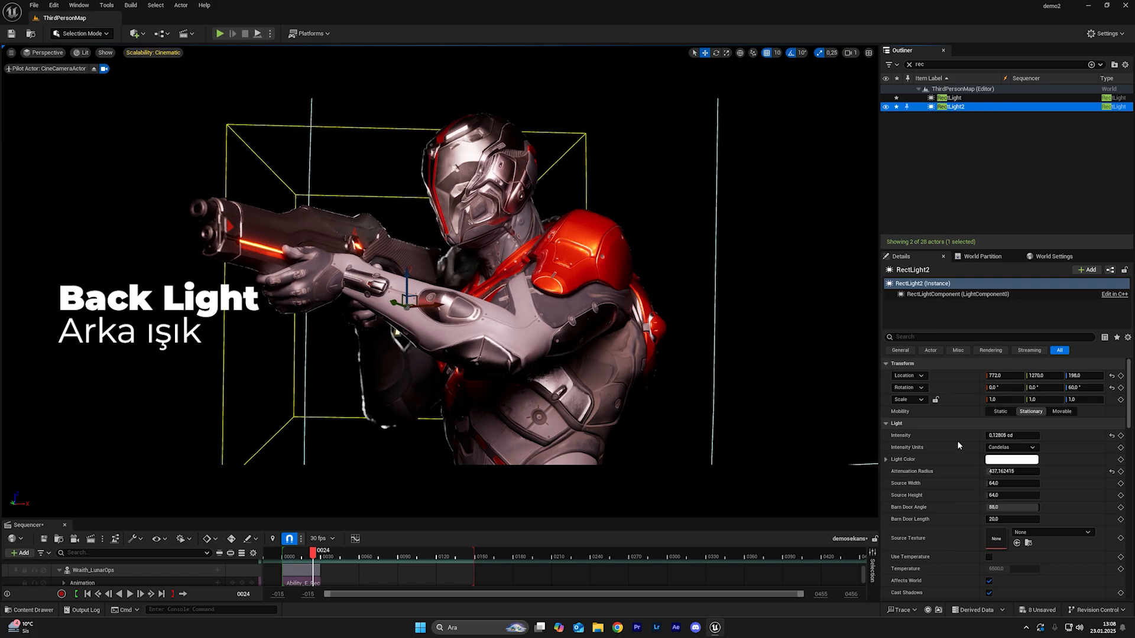
- Tint the back light's color pale blue, about hex sRGB DEDFFF, and deselect the light
left_click(1011, 459)
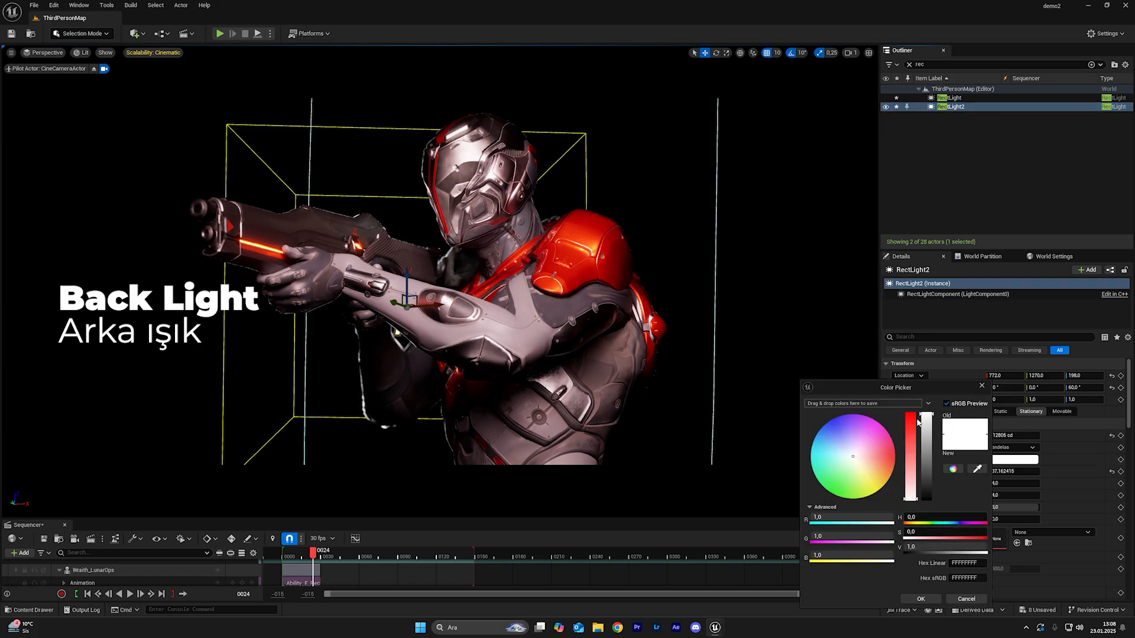
left_click(853, 458)
left_click_drag(853, 458, 847, 450)
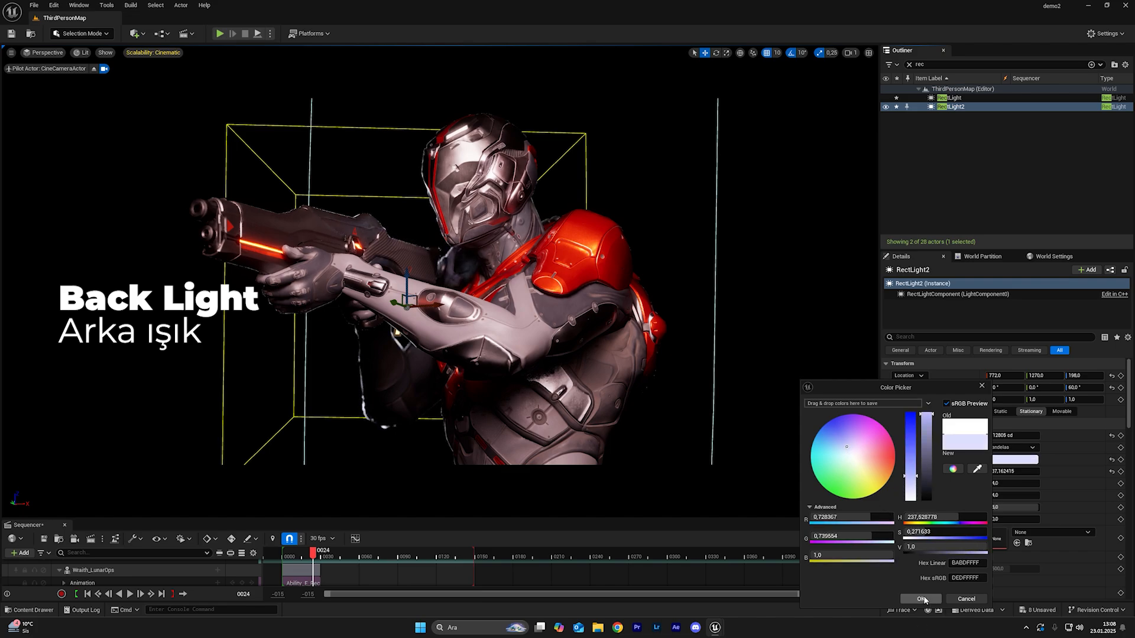
left_click(921, 598)
left_click(731, 299)
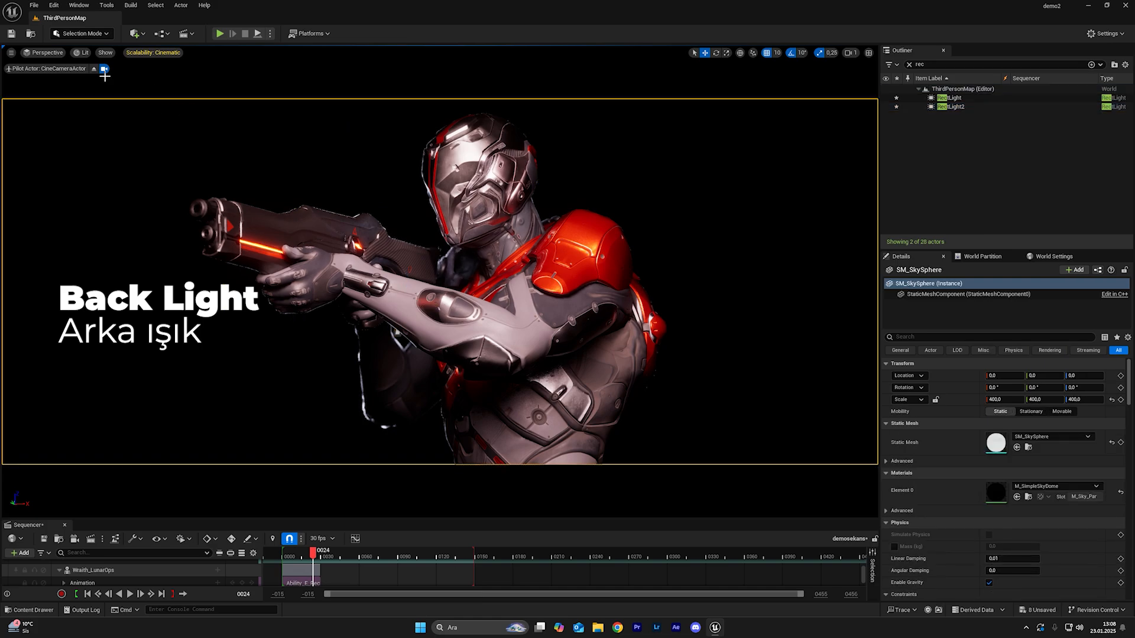
- Try other source height and attenuation radius values on the key rect light, undoing changes to leave the radius at about 648
left_click(948, 98)
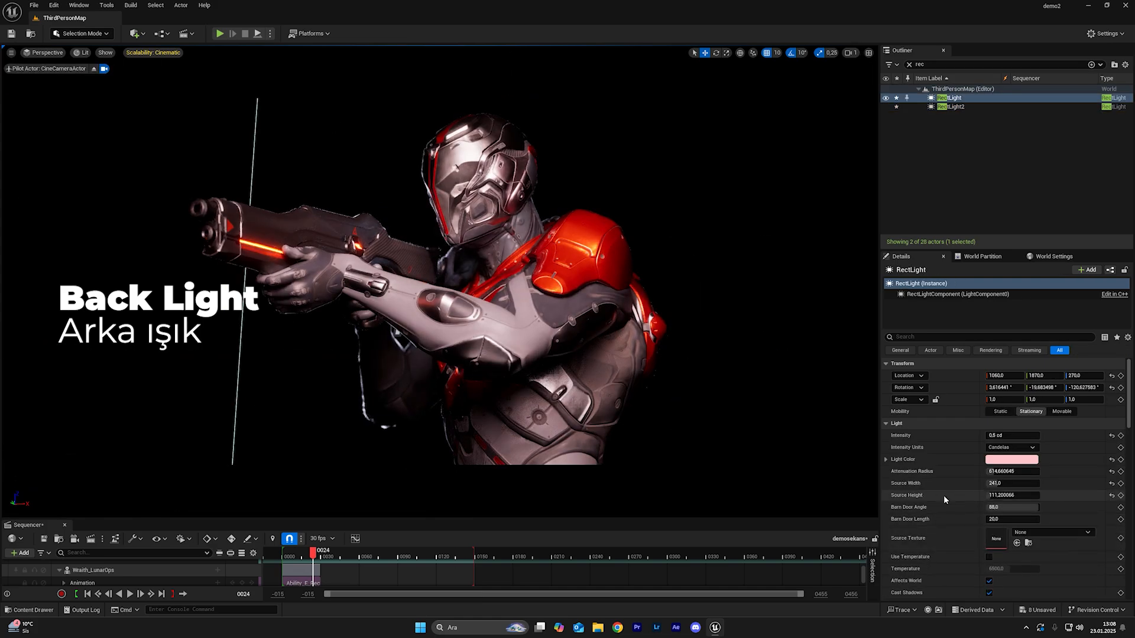
left_click_drag(993, 497, 1005, 472)
key("ctrl+z")
key("ctrl+z")
key("ctrl+z")
left_click(915, 137)
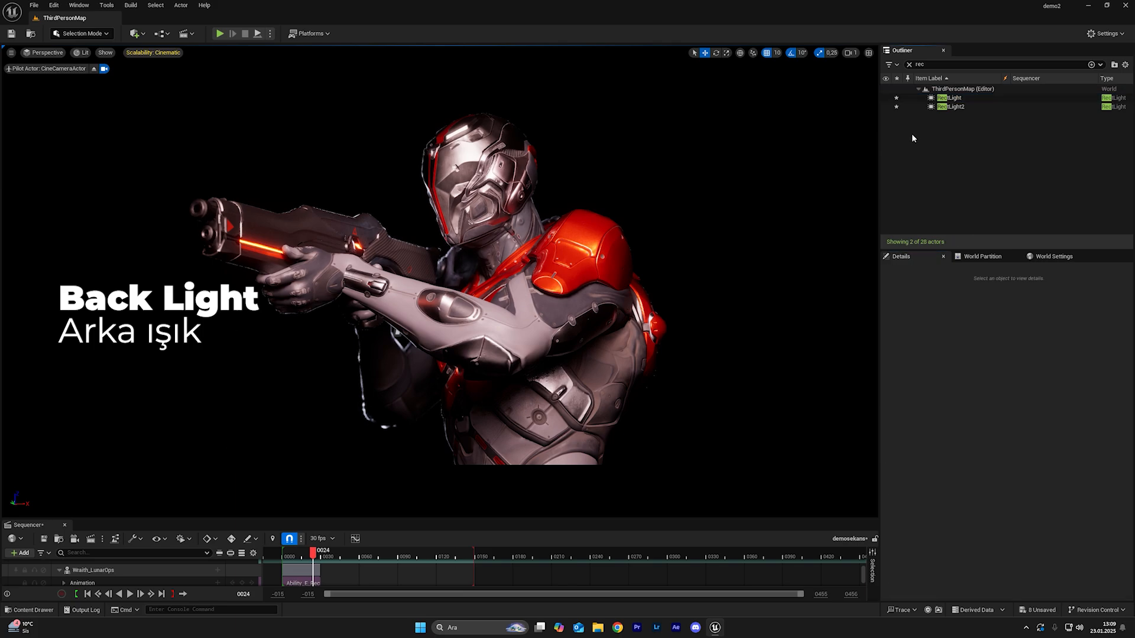
- Temporarily hide the key rect light and scrub to frame 19 to examine the back light alone, restoring the key light's visibility
left_click(960, 99)
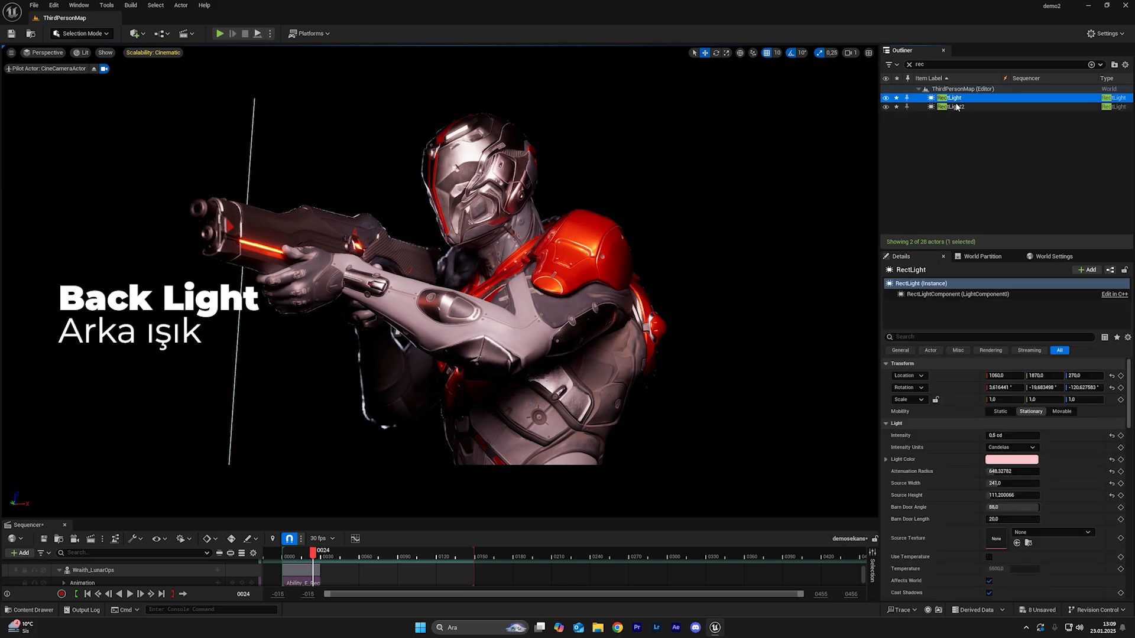
left_click(885, 98)
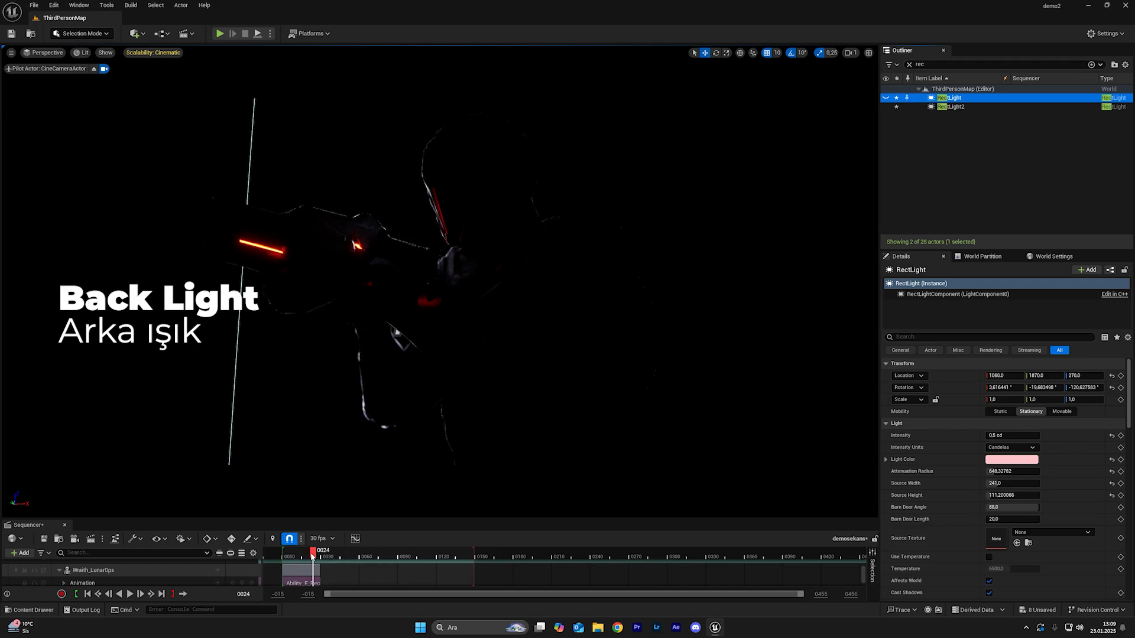
mouse_move(313, 556)
left_mouse_down()
mouse_move(285, 559)
mouse_move(308, 566)
left_mouse_up()
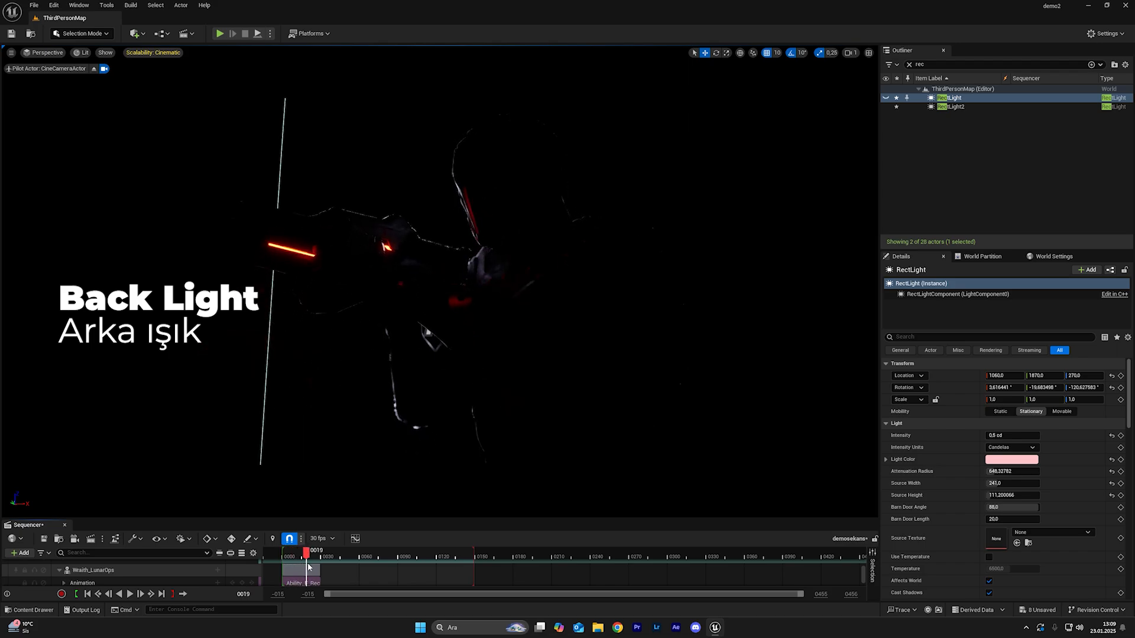
left_click(885, 97)
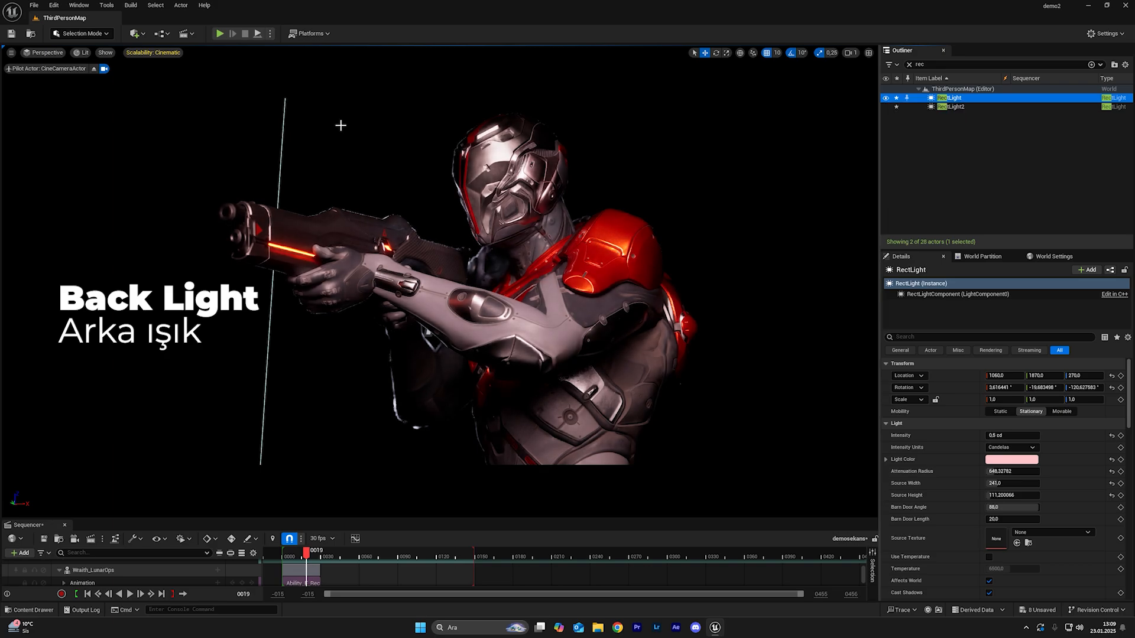
- Leave the cine camera view, duplicate the pale blue back light and move the copy sideways to about X 1162, Y 1280
left_click(94, 68)
right_click_drag(440, 284, 502, 307)
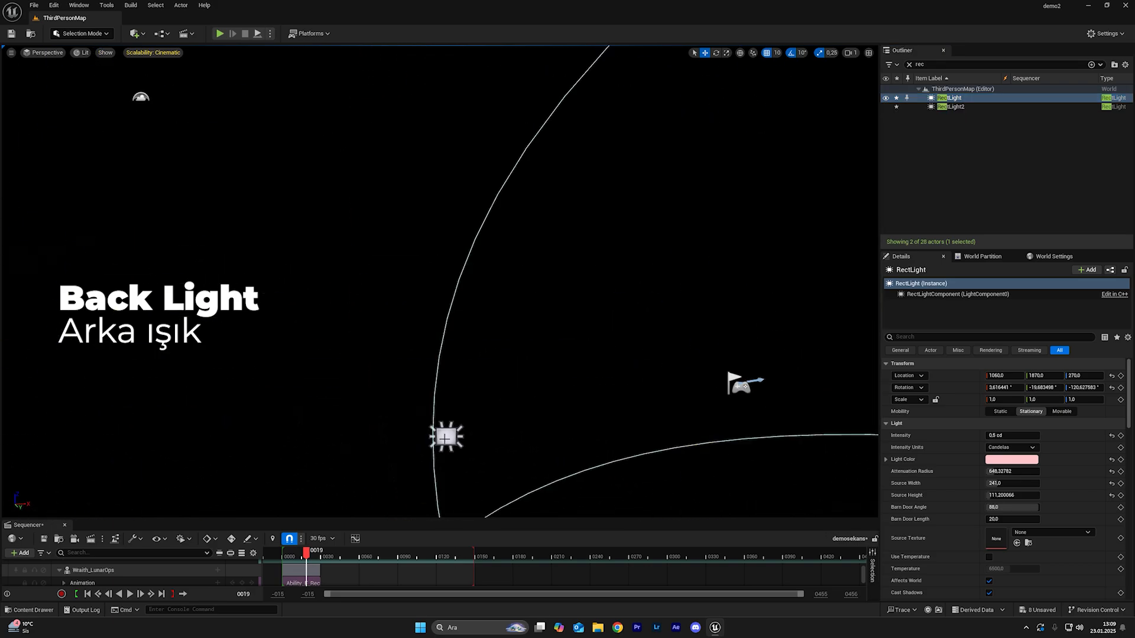
left_click(443, 436)
right_click_drag(444, 435, 483, 314)
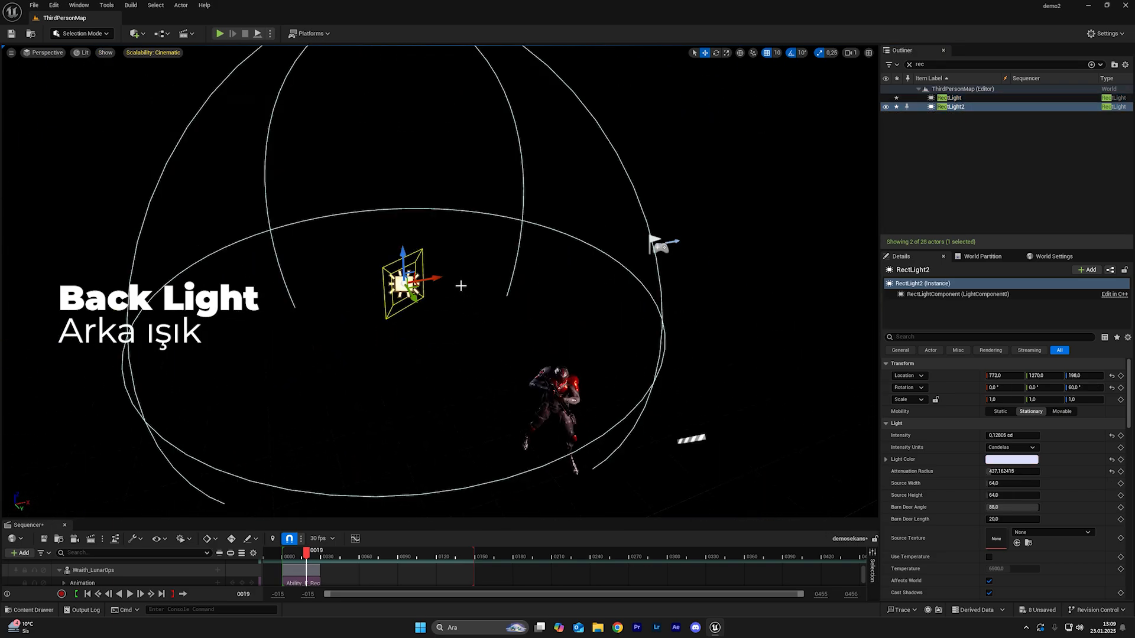
key("ctrl+d")
left_click_drag(443, 279, 626, 263)
- Rotate the duplicated light to about 140° around Z and move it to X 1082, Y 1530 beside the character
key("e")
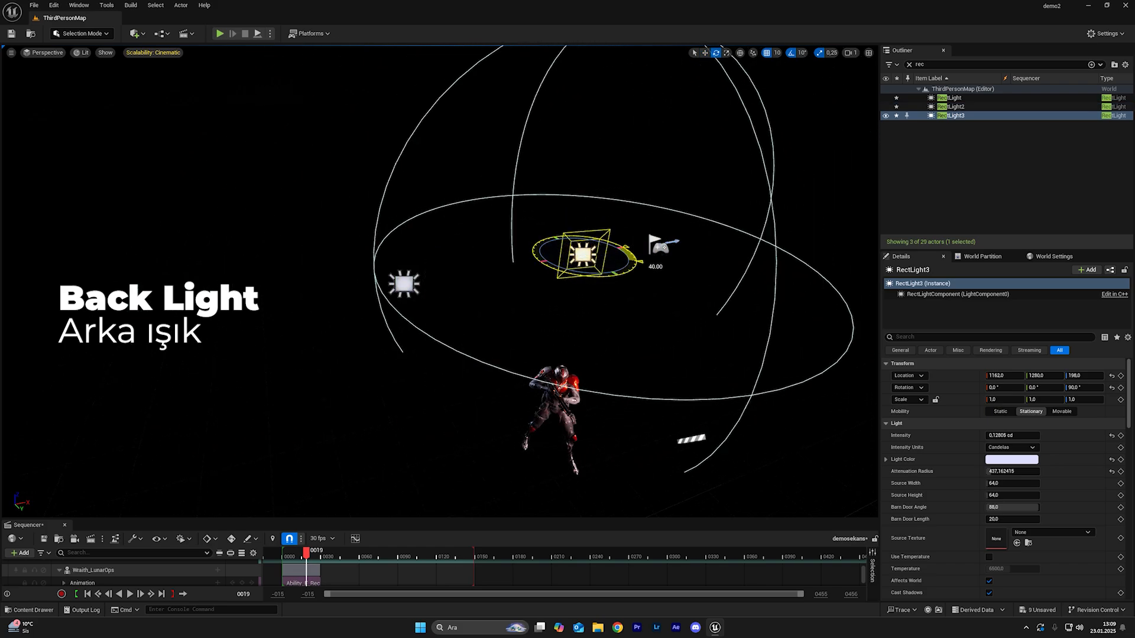
key("w")
right_click_drag(626, 263, 699, 221)
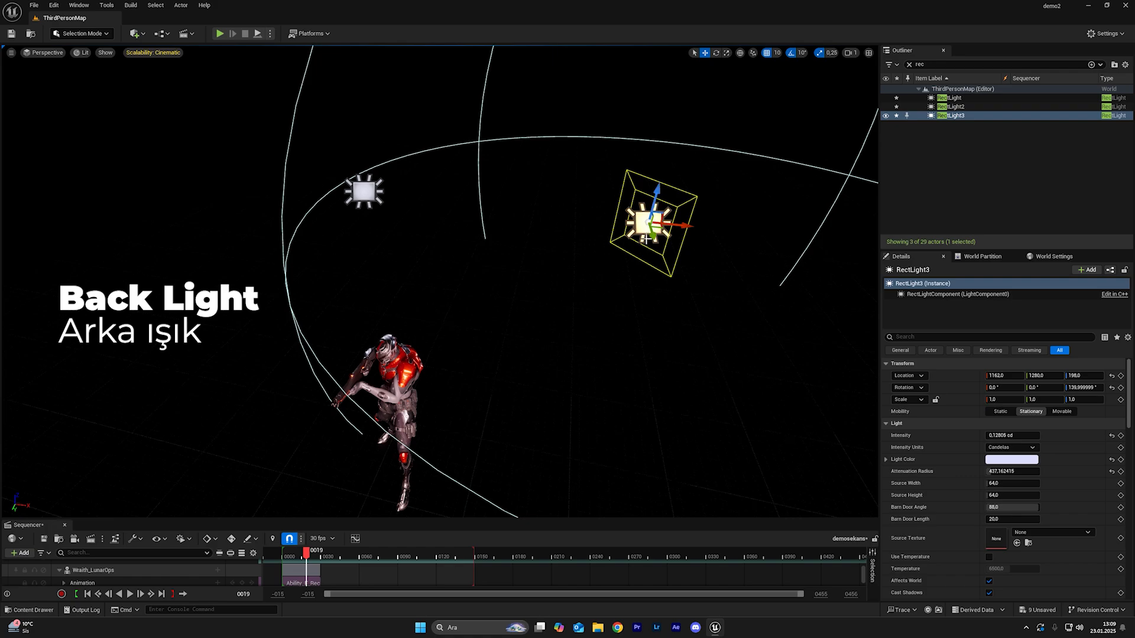
left_click_drag(648, 233, 584, 338)
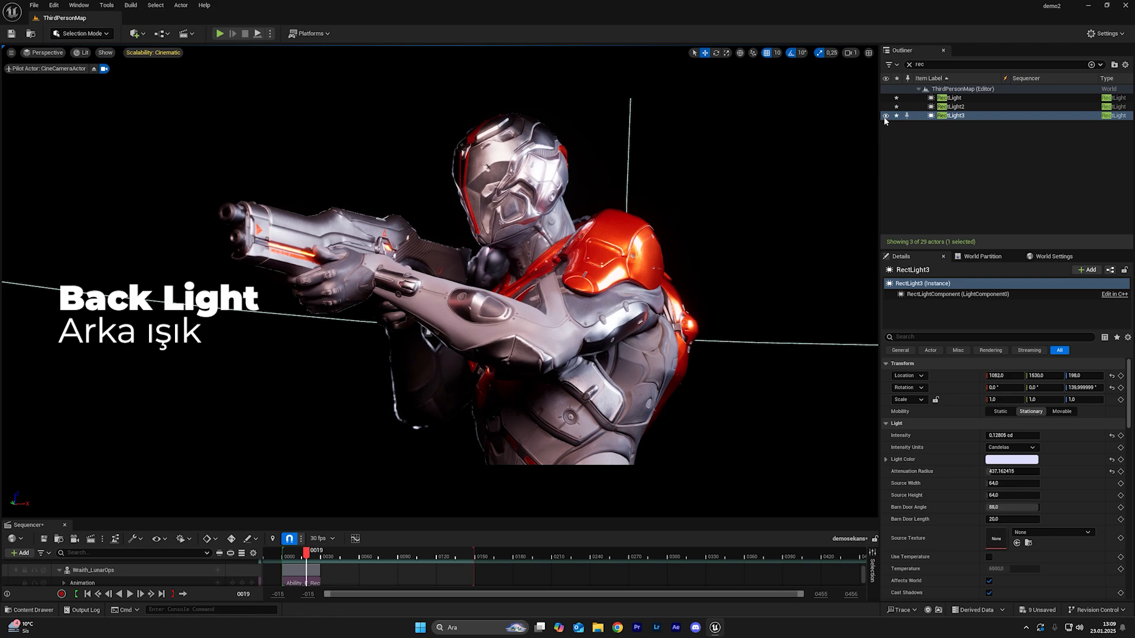
- Toggle the third rect light's visibility to compare the shot with and without it
left_click(885, 116)
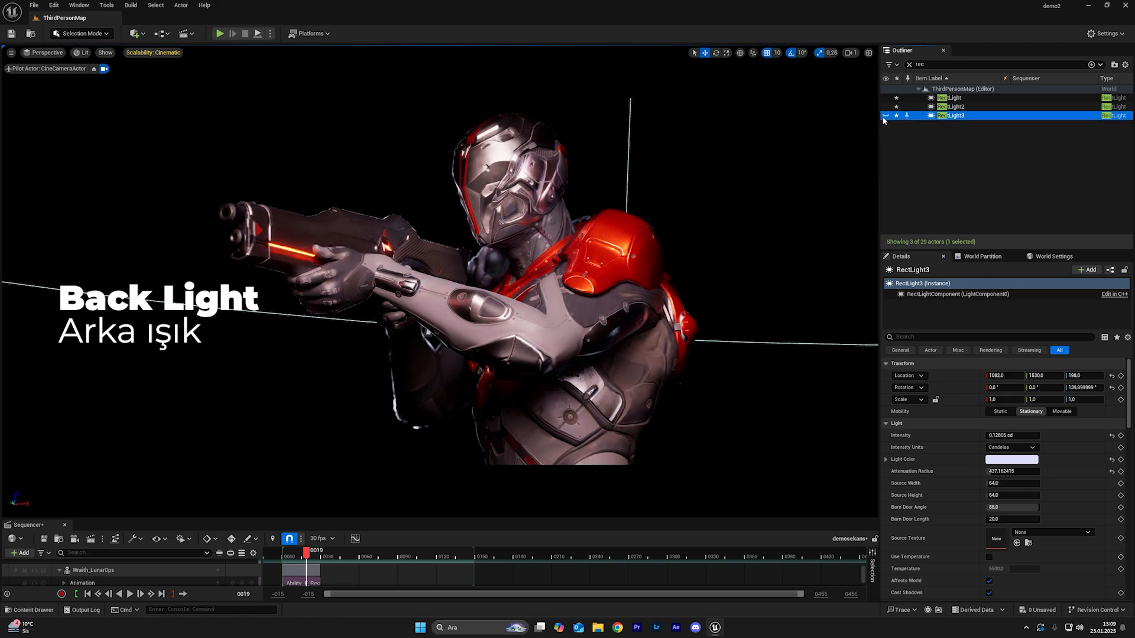
left_click(885, 116)
left_click(885, 115)
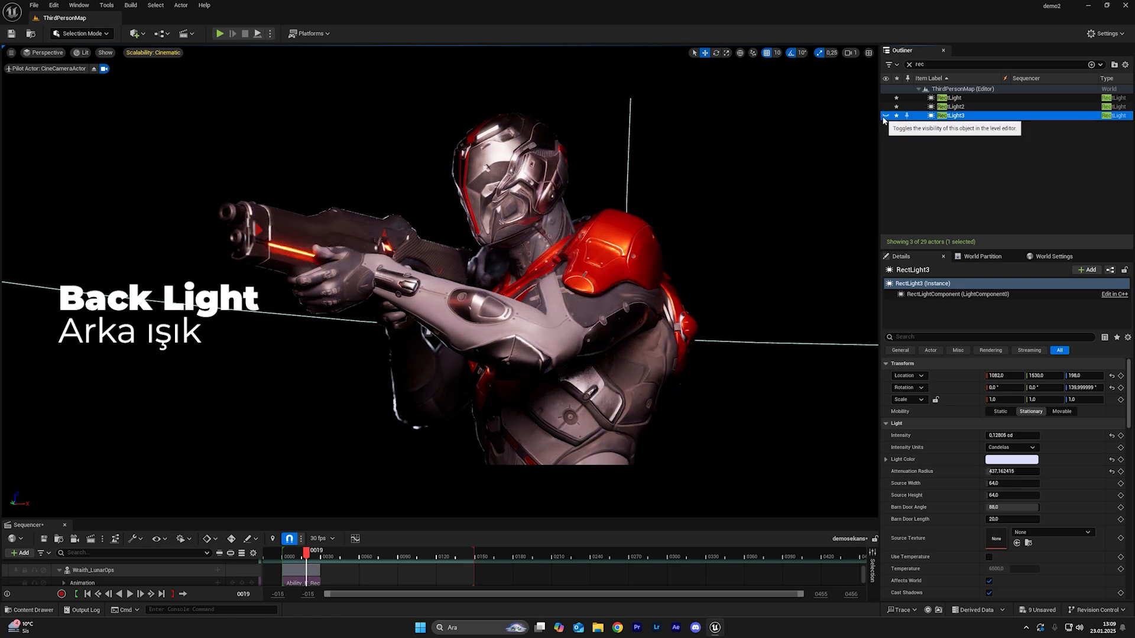
- Move the third rect light to X 1042, Y 1480, set its intensity to 0.03 cd and toggle it off for comparison
right_click_drag(710, 318, 756, 319)
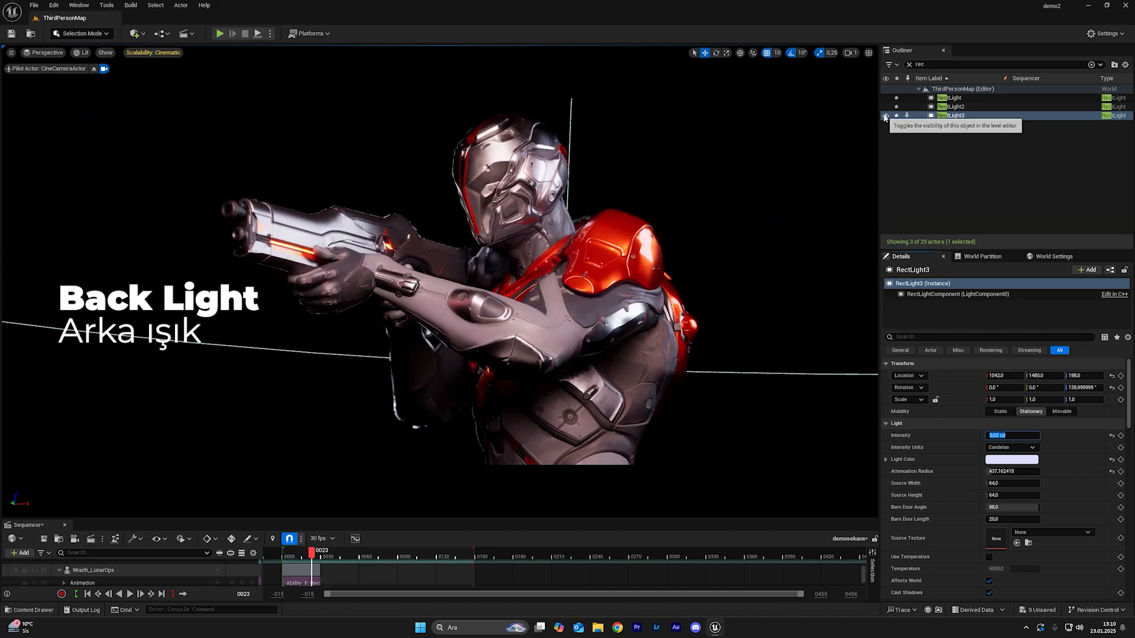
left_click(884, 116)
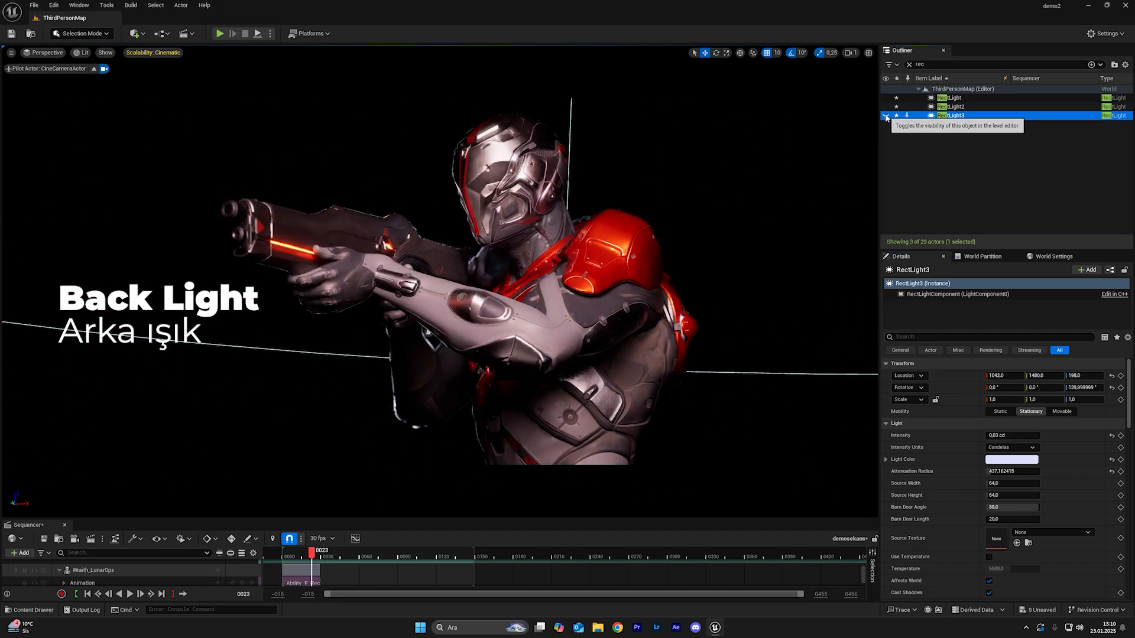
left_click(885, 115)
left_click(884, 116)
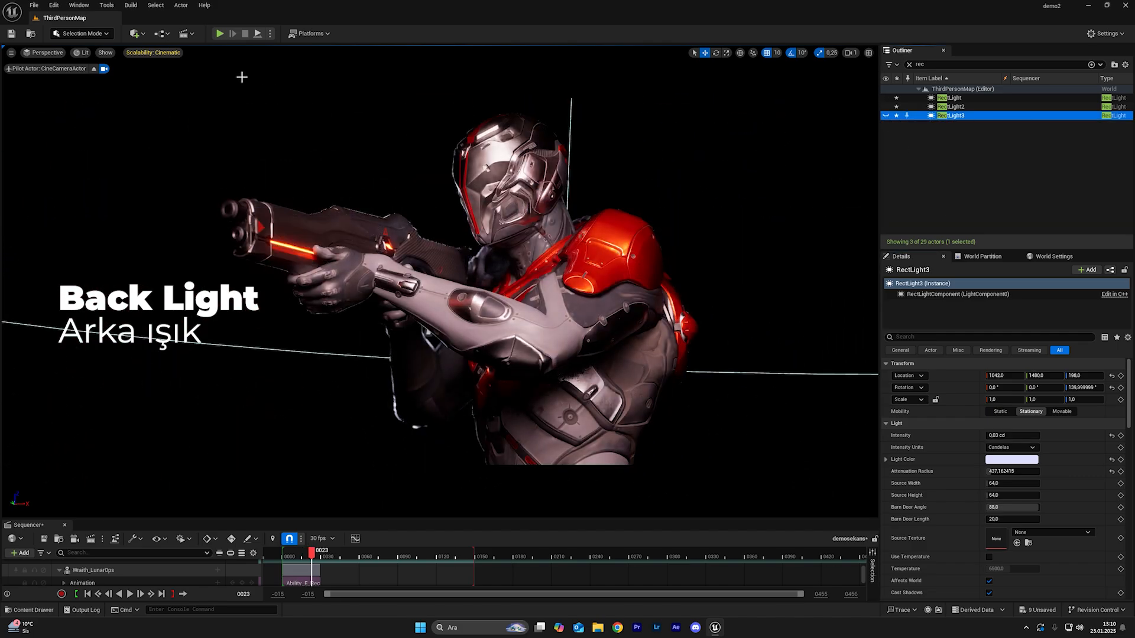
- Leave the cine camera view, lower the third rect light to Z 118 and shift it to X 1022
left_click(93, 68)
left_click_drag(338, 85, 345, 173)
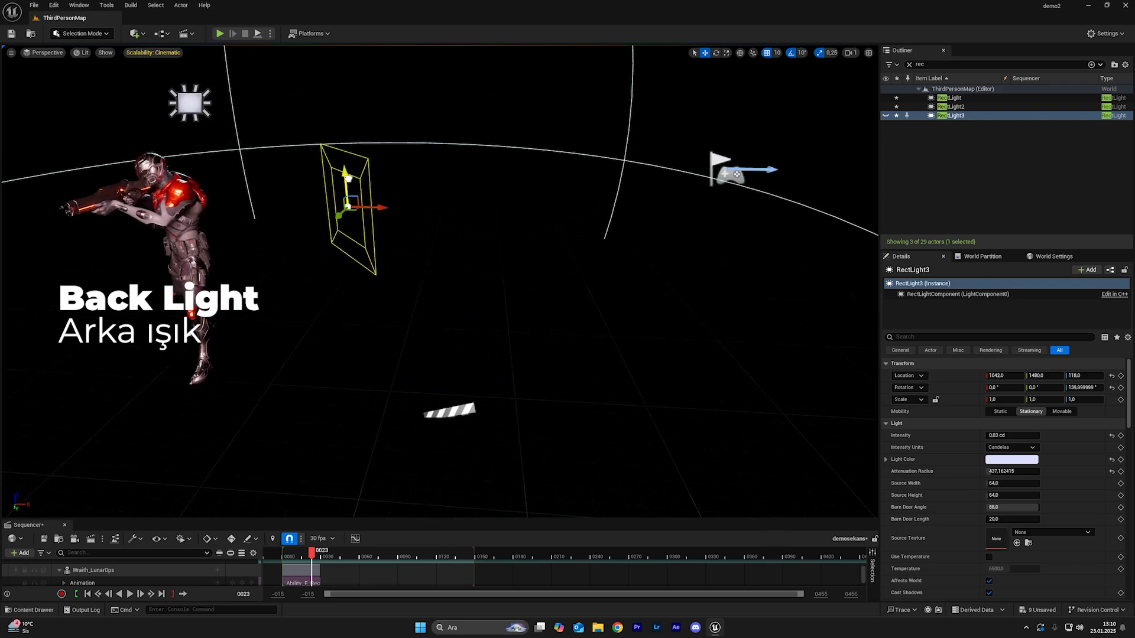
right_click_drag(345, 173, 431, 230)
left_click_drag(479, 161, 443, 172)
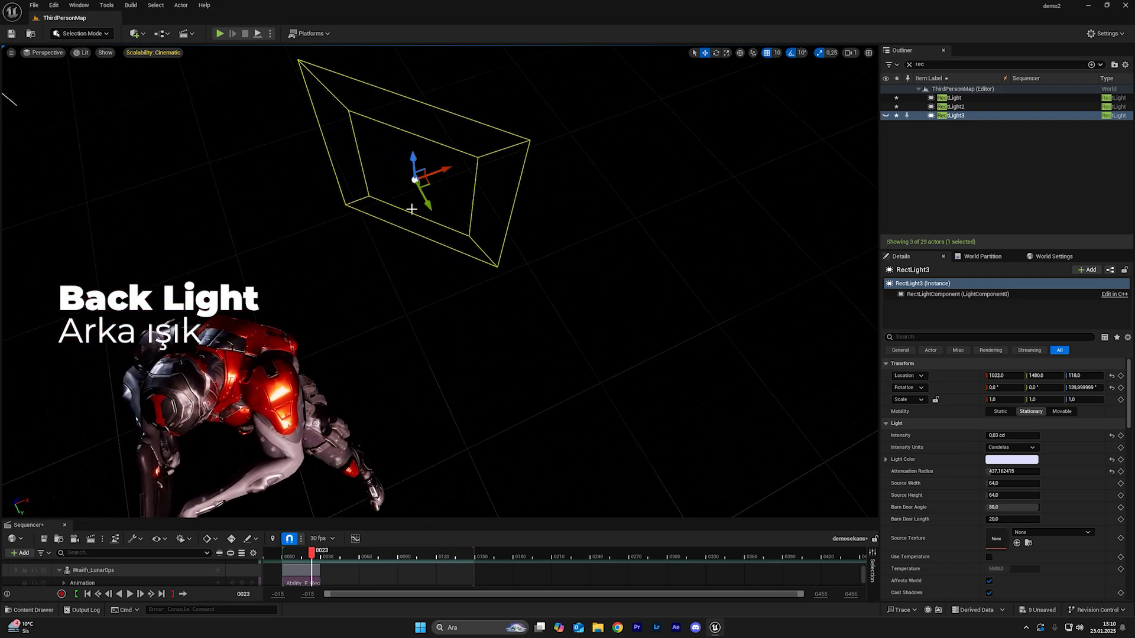
- Rotate the third rect light to 120° around Z, move it to about X 992, Y 1450 and return to the CineCameraActor view
key("e")
left_click_drag(412, 214, 434, 212)
key("w")
right_click_drag(434, 212, 437, 236)
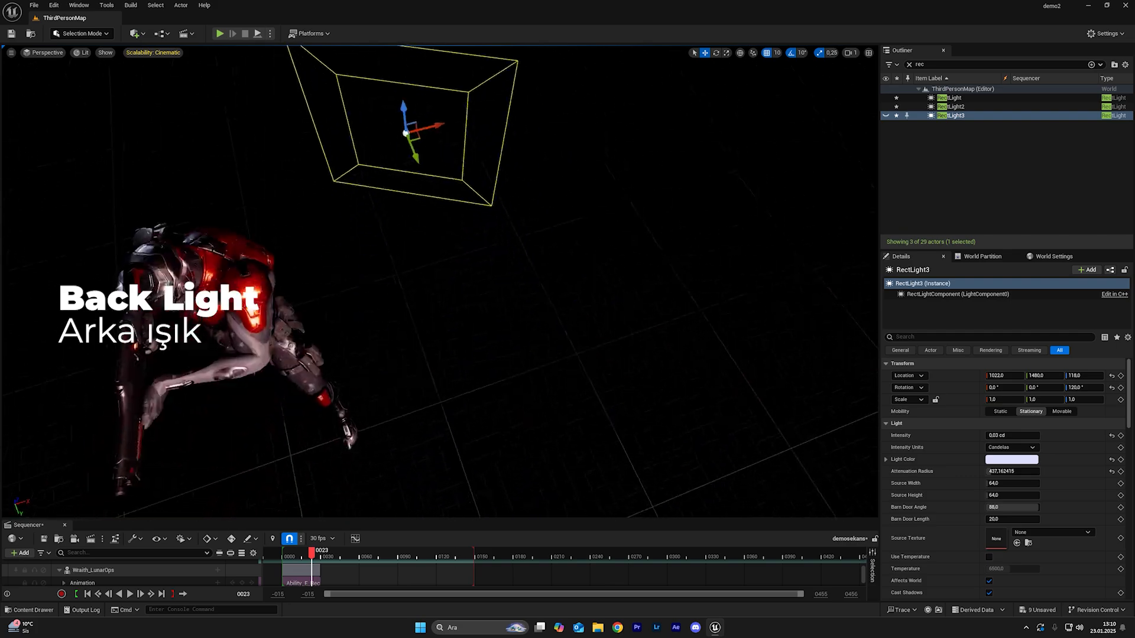
left_click_drag(415, 159, 363, 97)
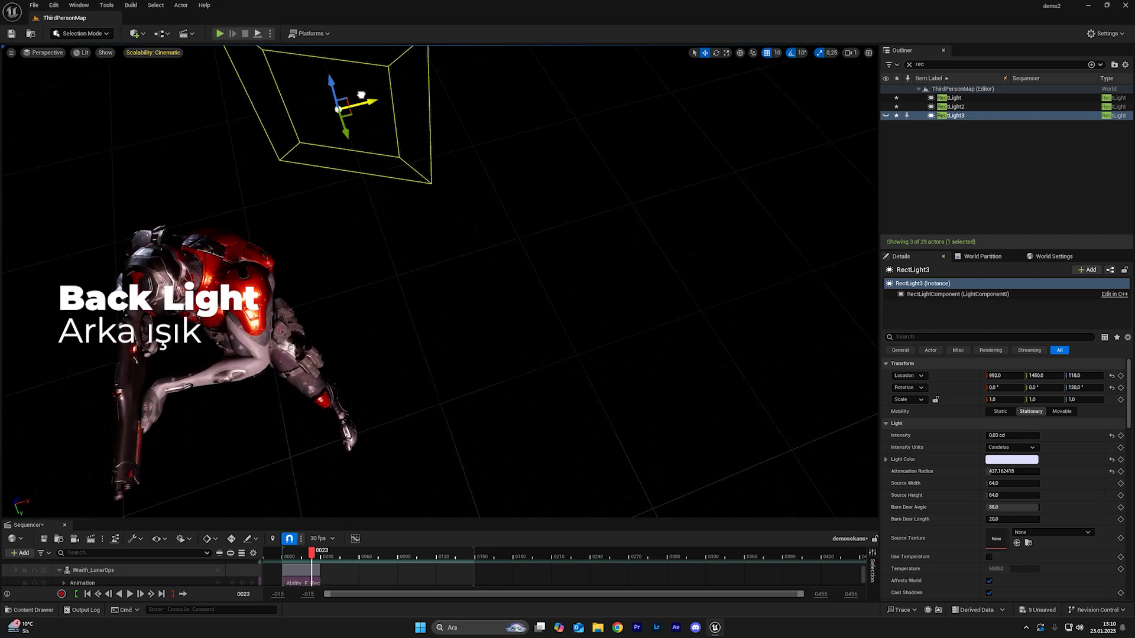
left_click(56, 53)
left_click(102, 157)
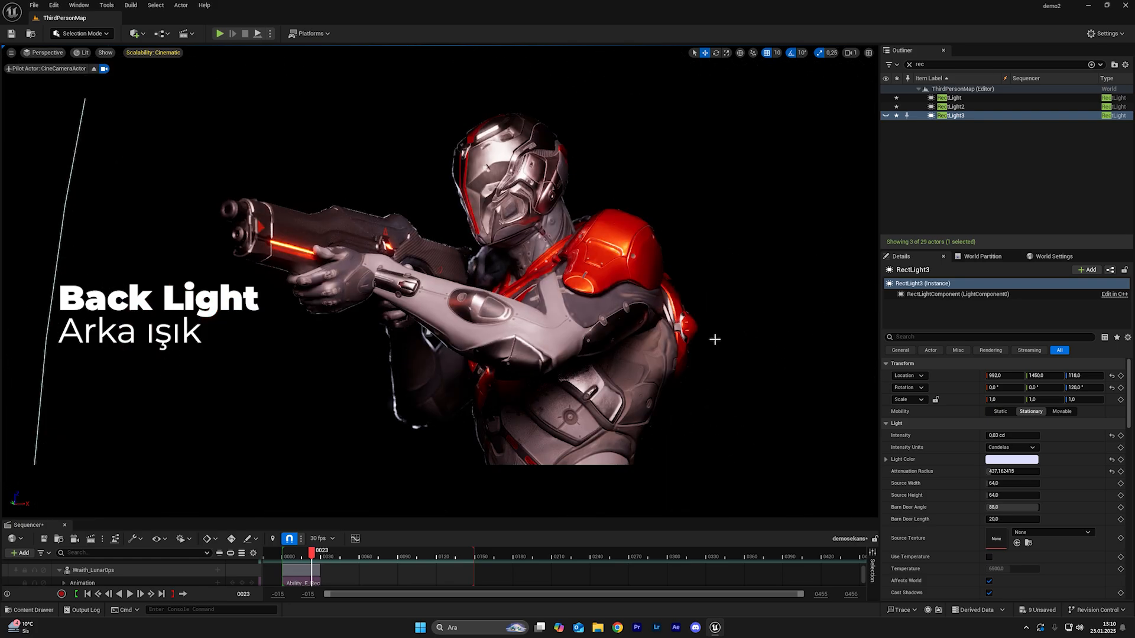
- Restore the third rect light's visibility and reduce its attenuation radius to about 131.5
left_click(886, 116)
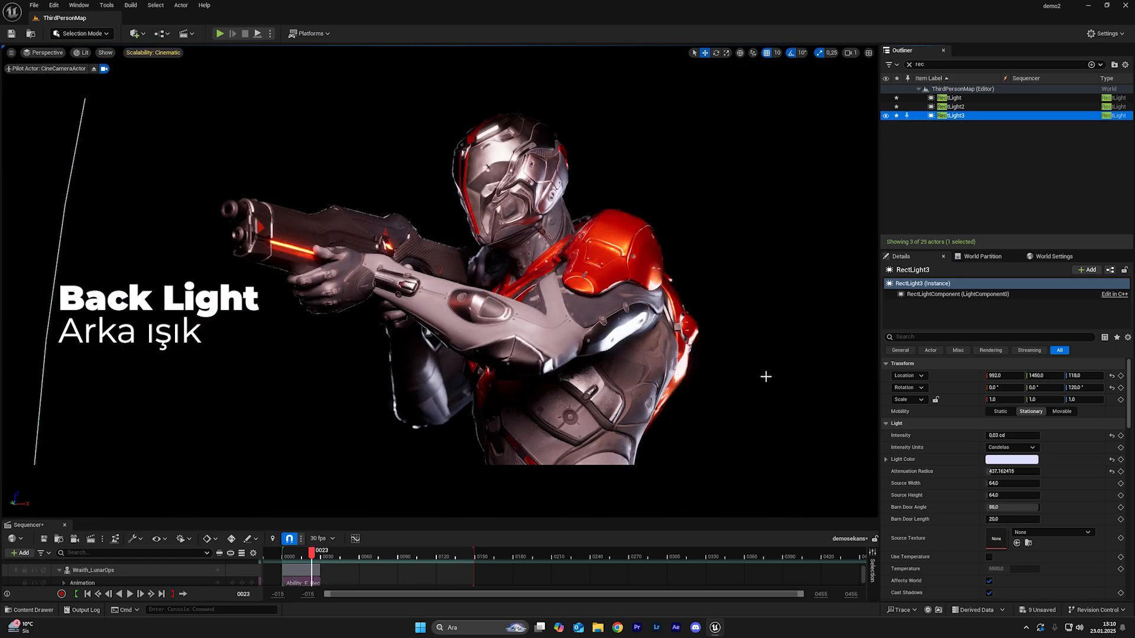
left_click_drag(1012, 471, 981, 471)
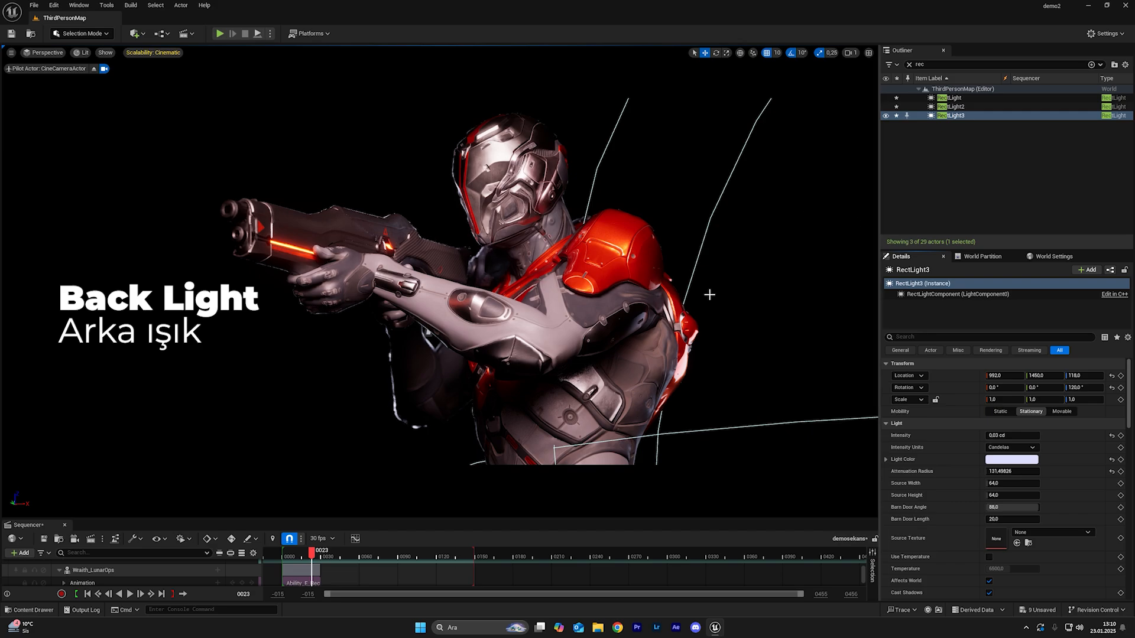
left_click(882, 116)
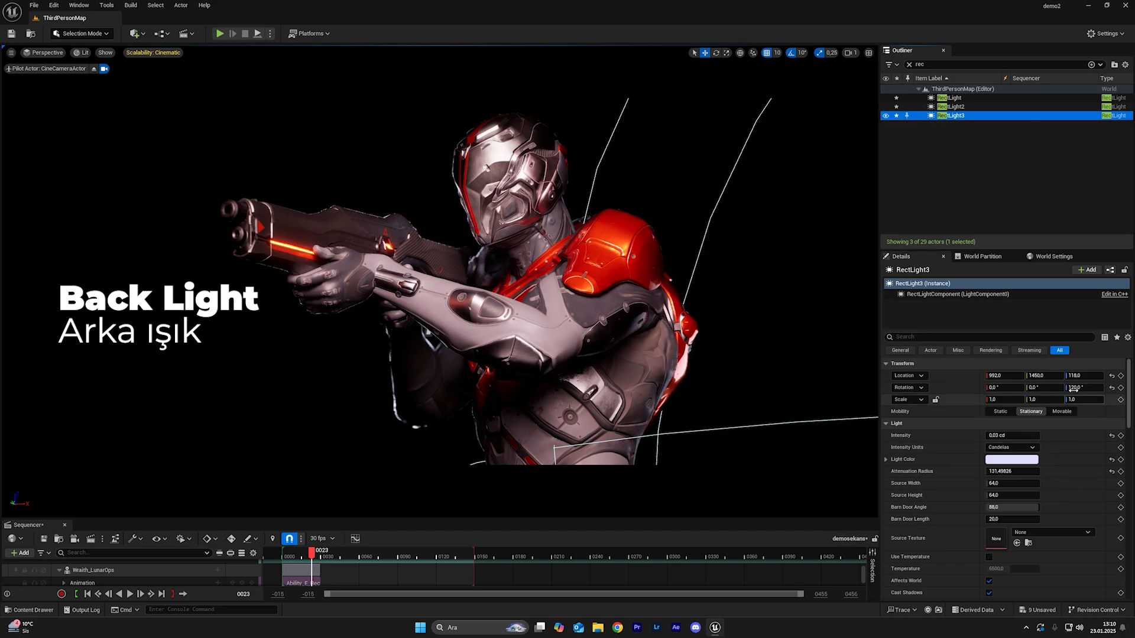
- Move the third rect light to X 908, Y 1436, Z 141, set its intensity to 0.01 cd and hide the viewport helpers
left_click_drag(1048, 376, 989, 375)
mouse_move(1078, 376)
left_mouse_down()
mouse_move(1113, 376)
mouse_move(1066, 376)
mouse_move(1086, 376)
left_mouse_up()
left_click(1026, 437)
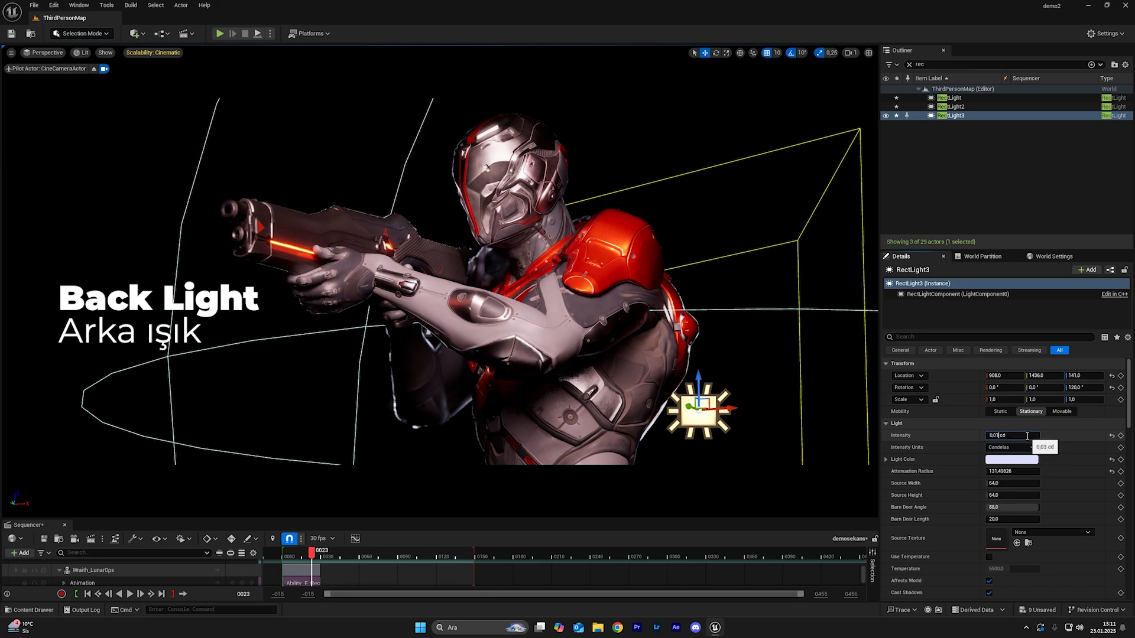
type("1")
key("Return")
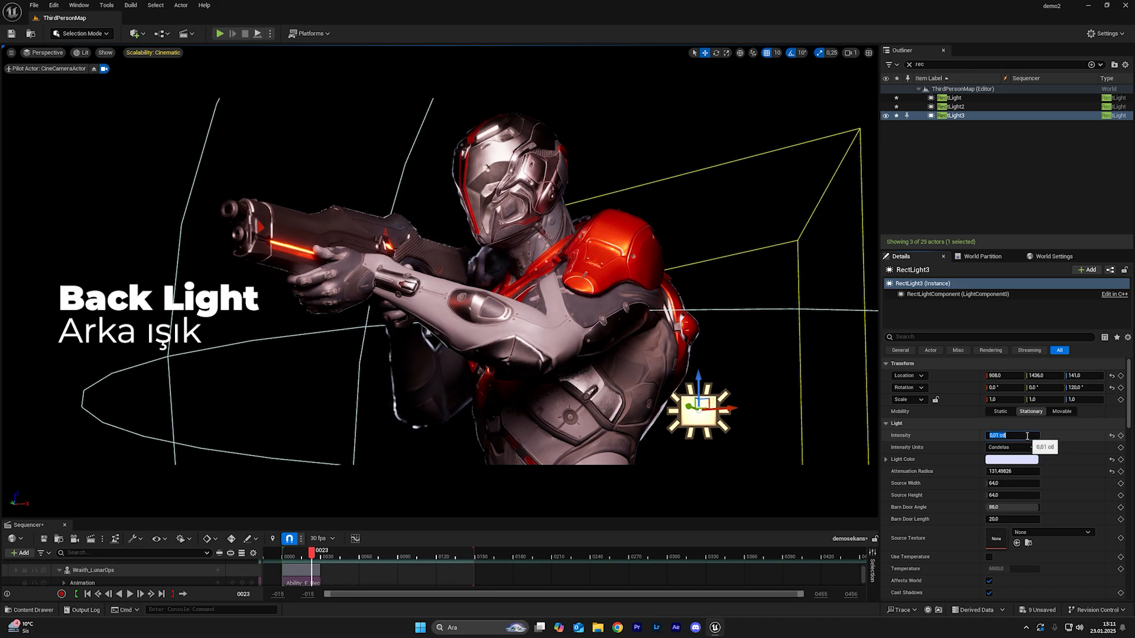
left_click(1016, 471)
mouse_move(1017, 471)
left_mouse_down()
mouse_move(999, 471)
mouse_move(1017, 471)
left_mouse_up()
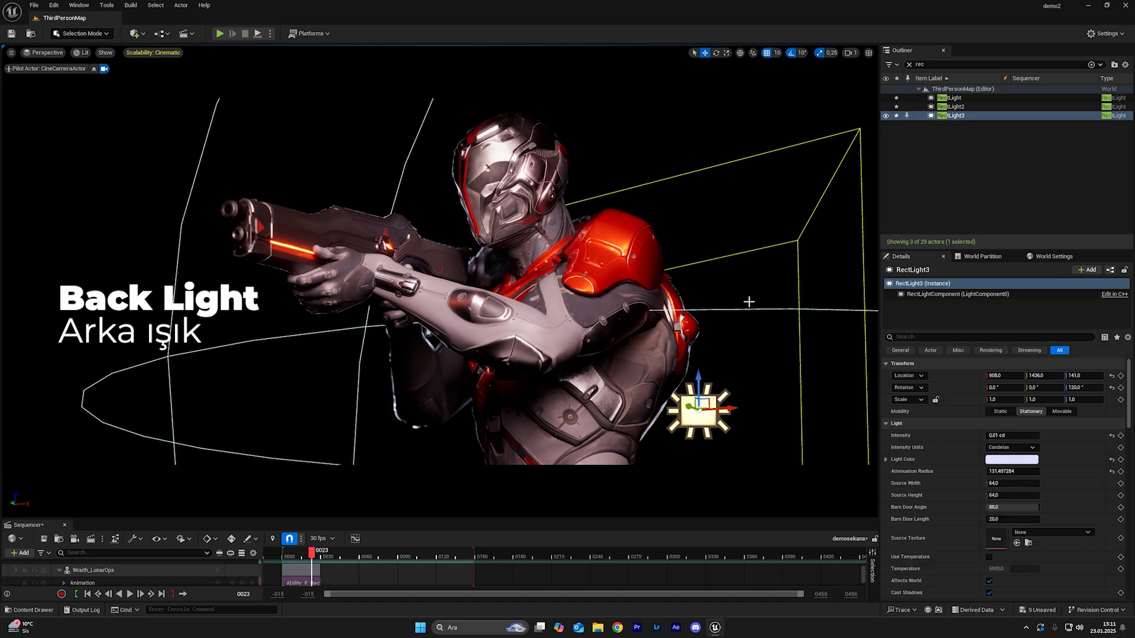
key("g")
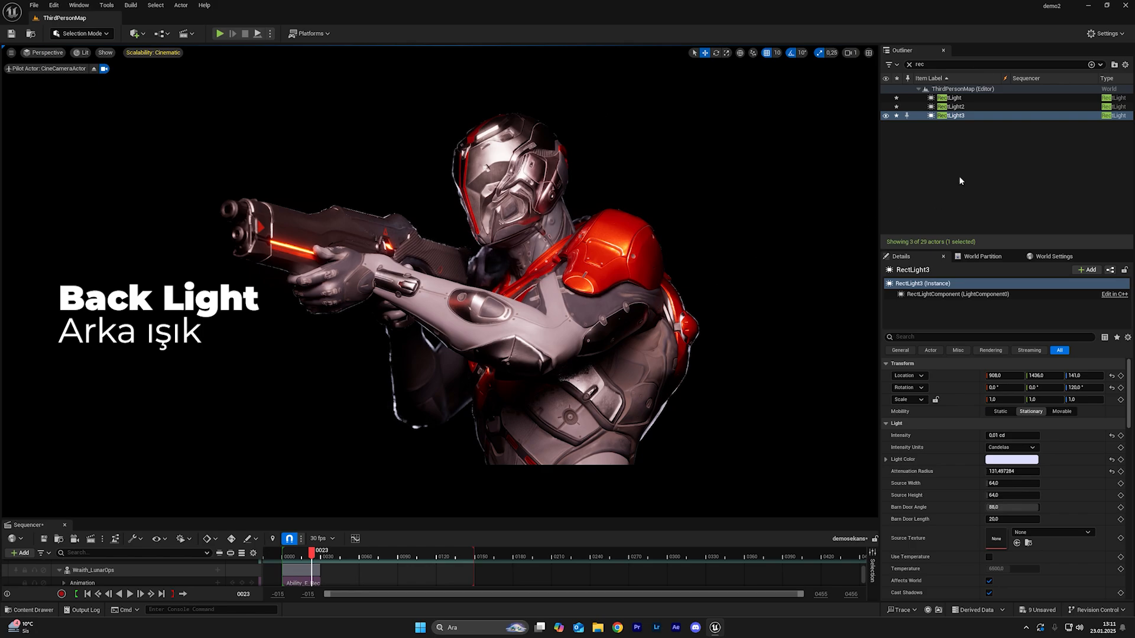
- Hide all three rect lights to examine the character without them
left_click(949, 97)
left_click(885, 98)
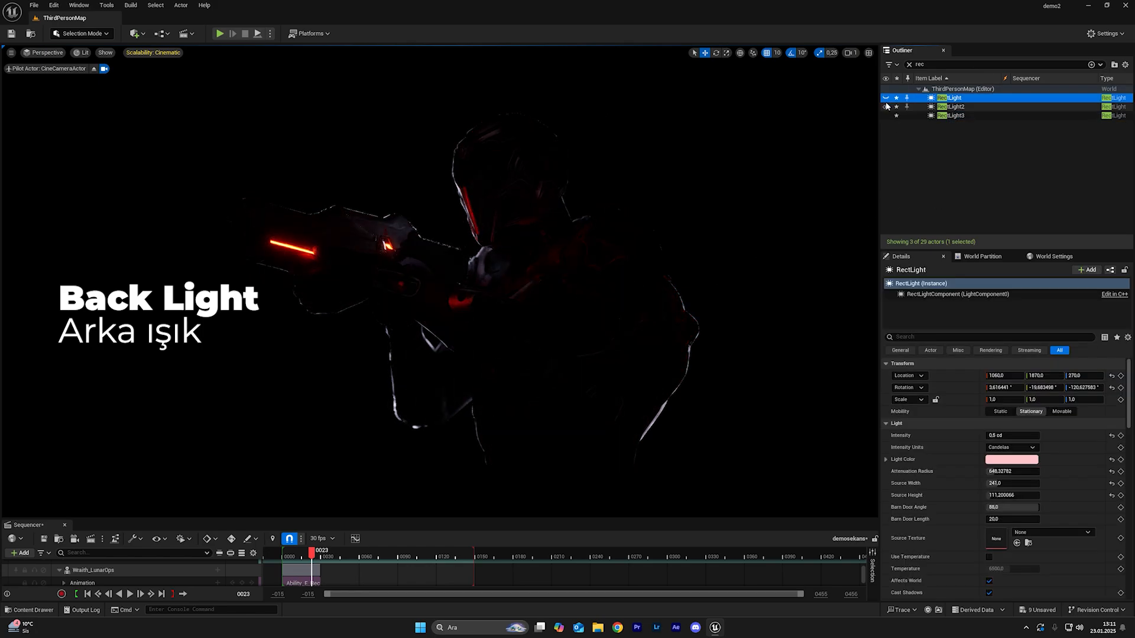
left_click(885, 107)
left_click(885, 115)
left_click(919, 152)
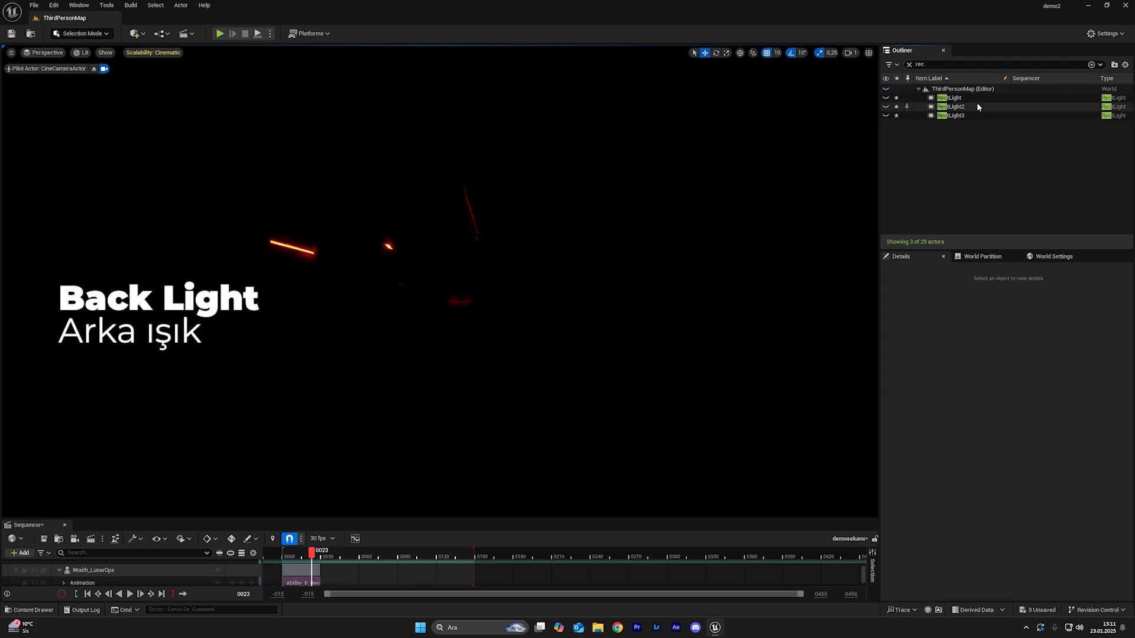
- Restore the key, back and third rect lights one at a time to compare what each adds to the shot
left_click(977, 98)
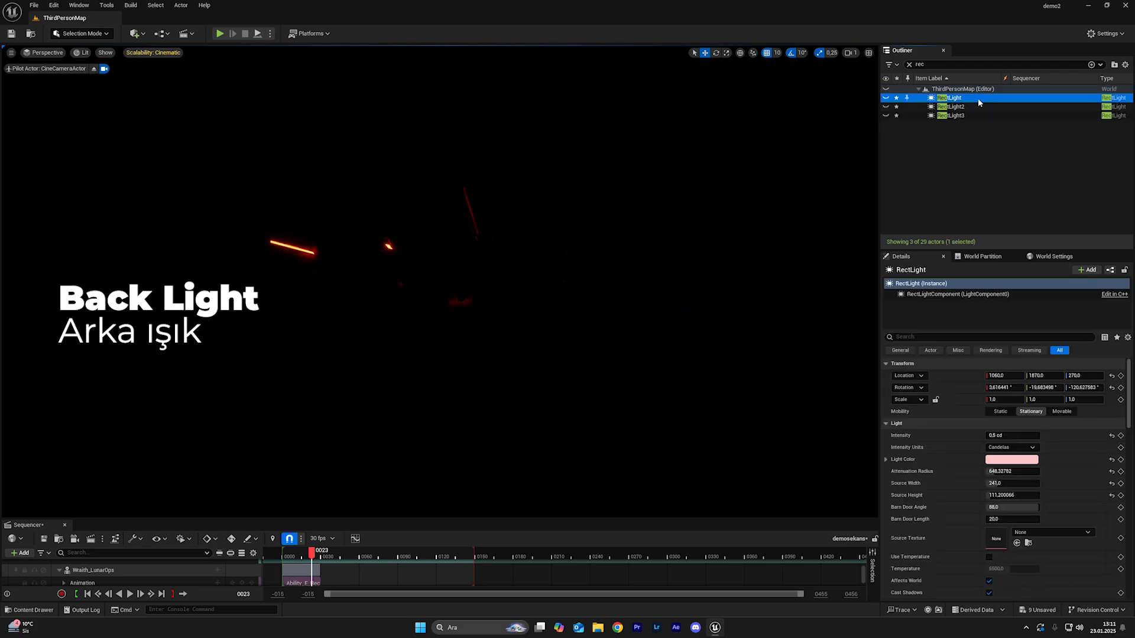
left_click(885, 98)
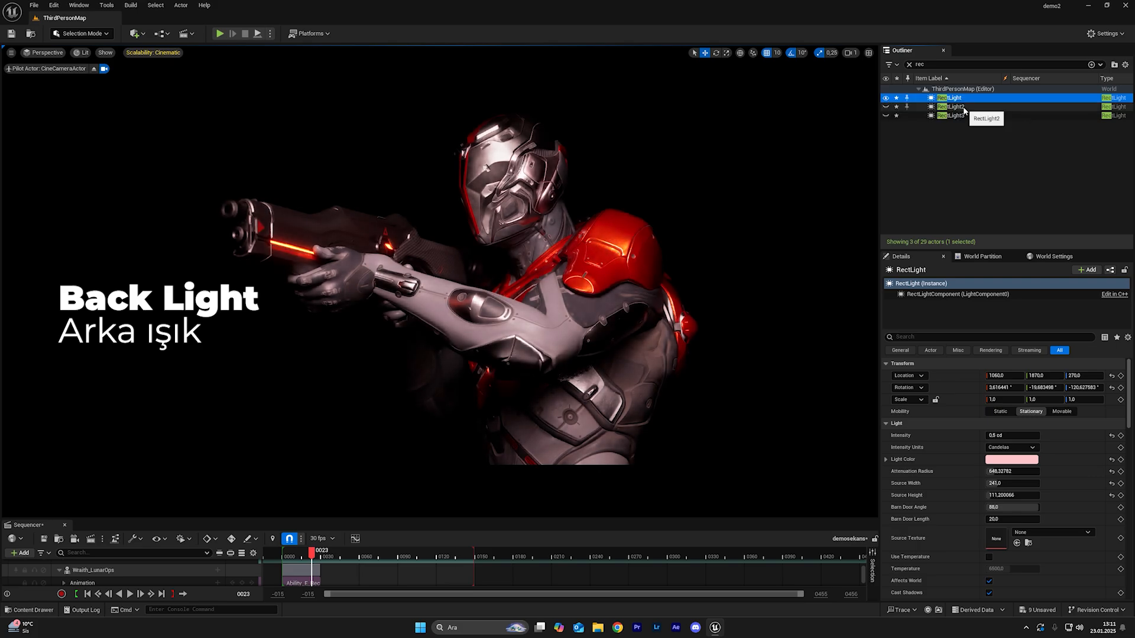
left_click(963, 108)
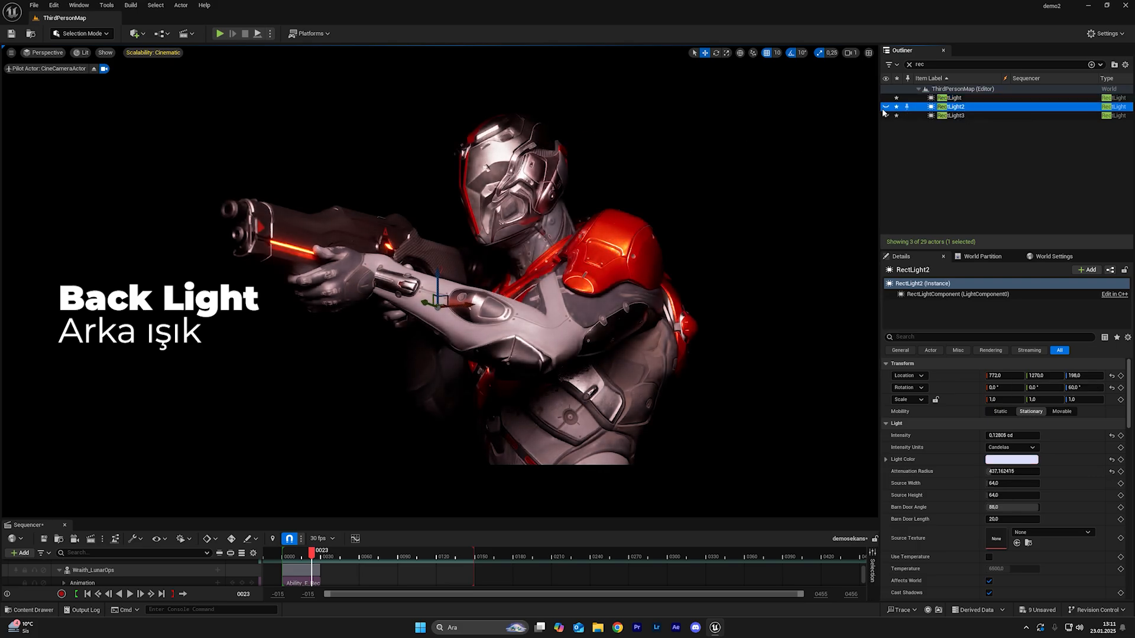
left_click(886, 107)
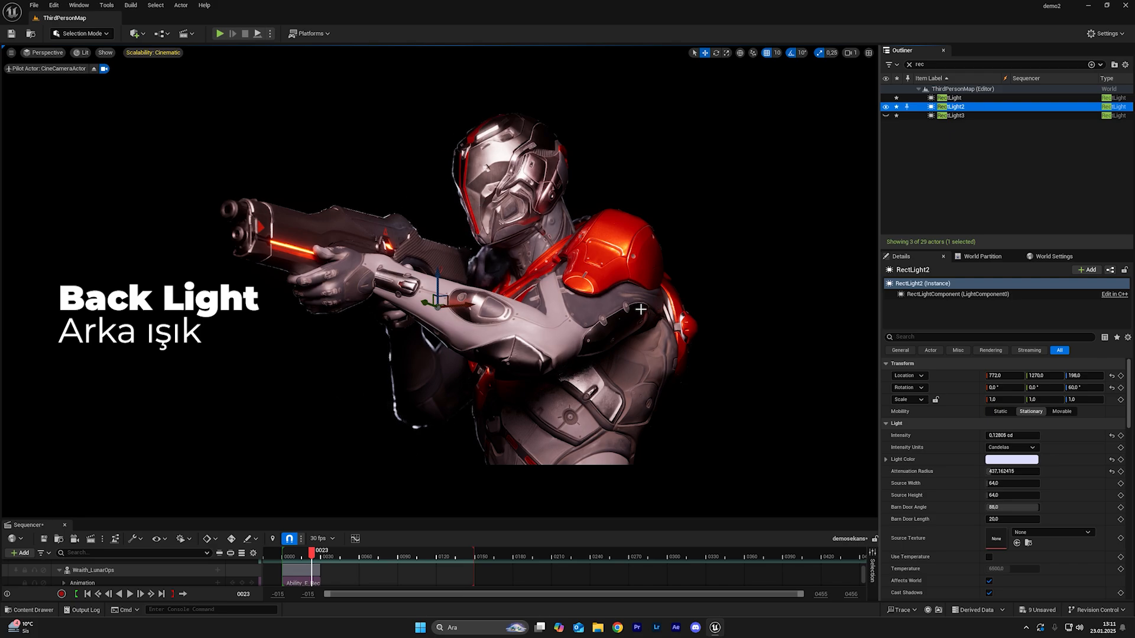
left_click(978, 116)
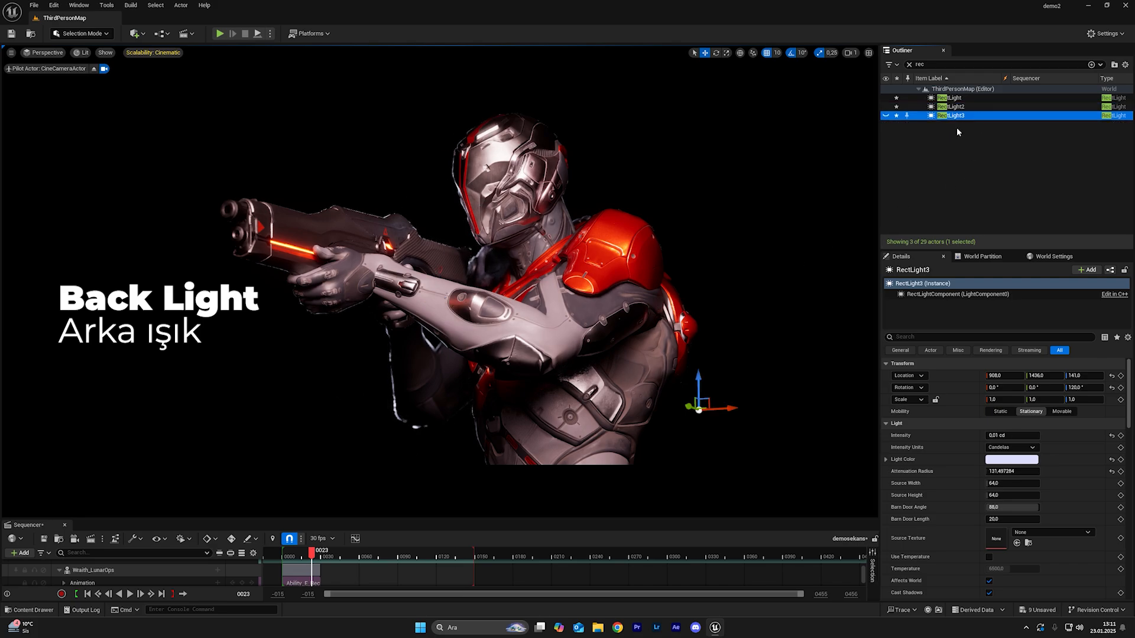
left_click(885, 116)
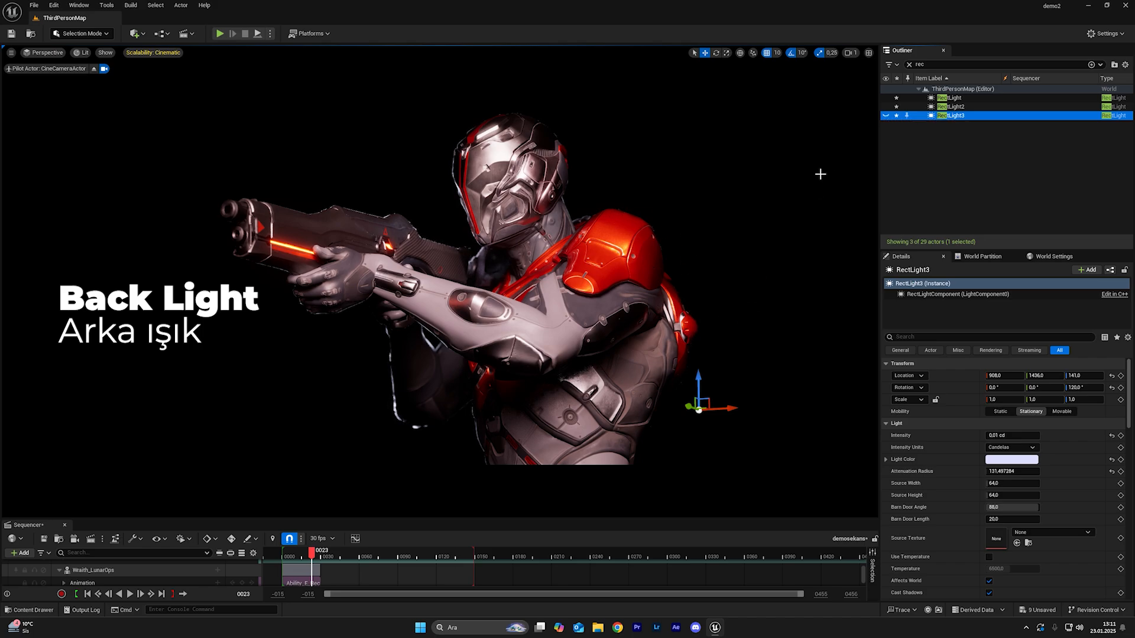
left_click(885, 116)
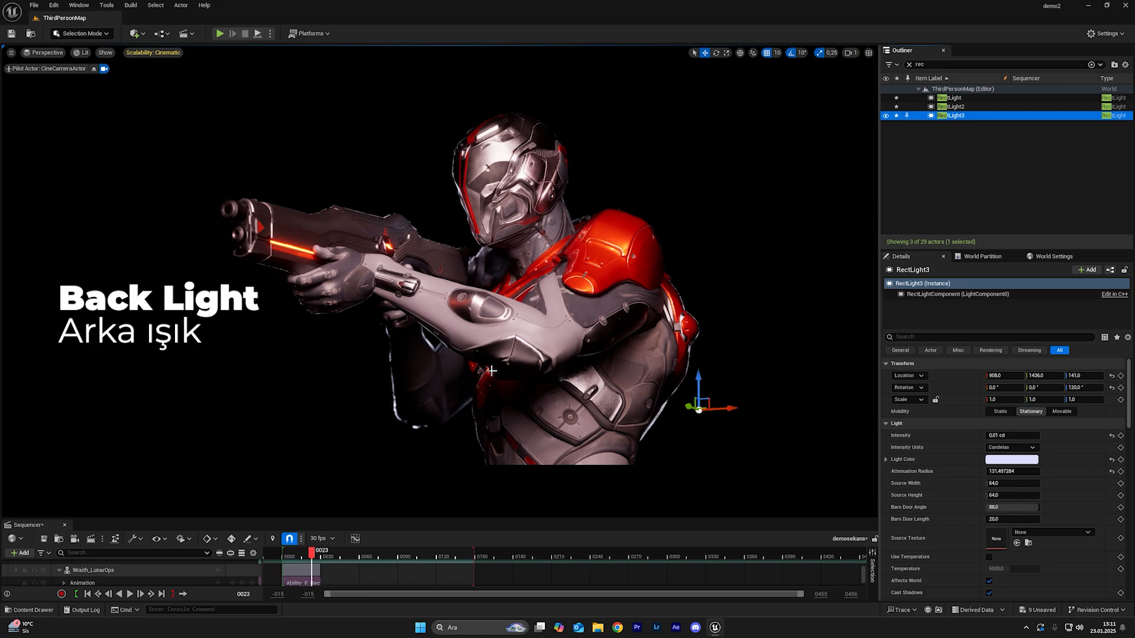
left_click(480, 409)
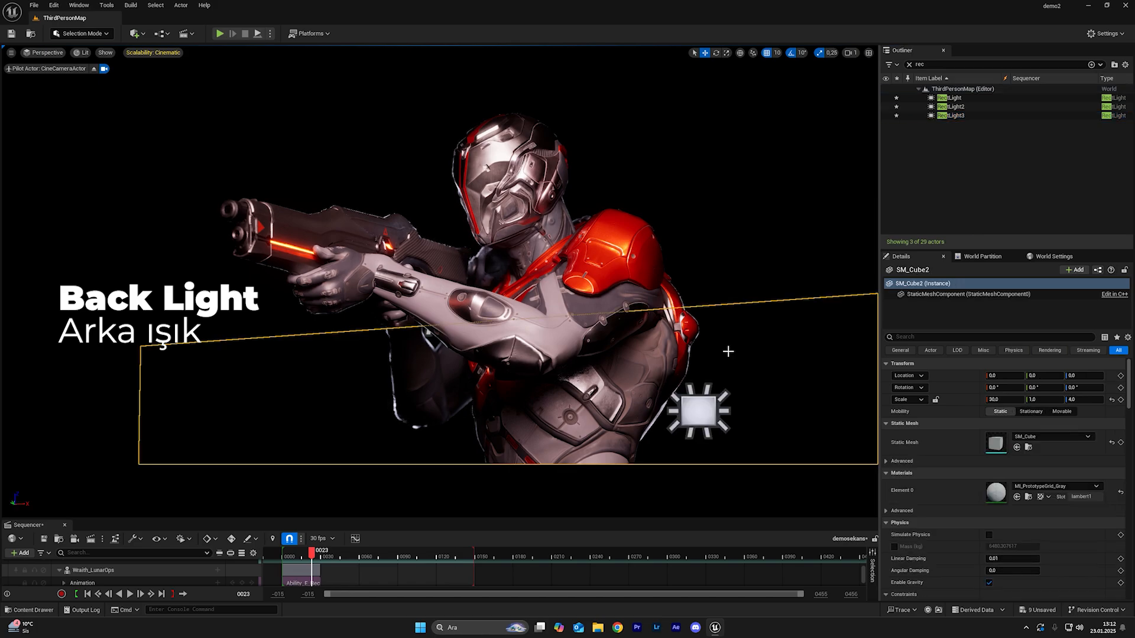
left_click(705, 400)
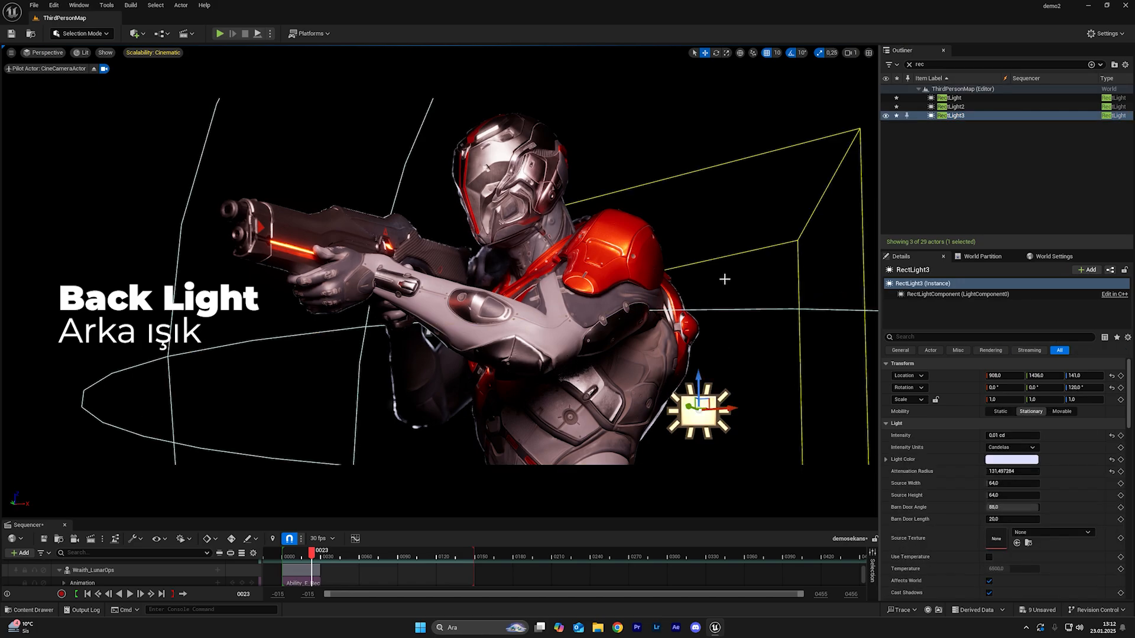
key("g")
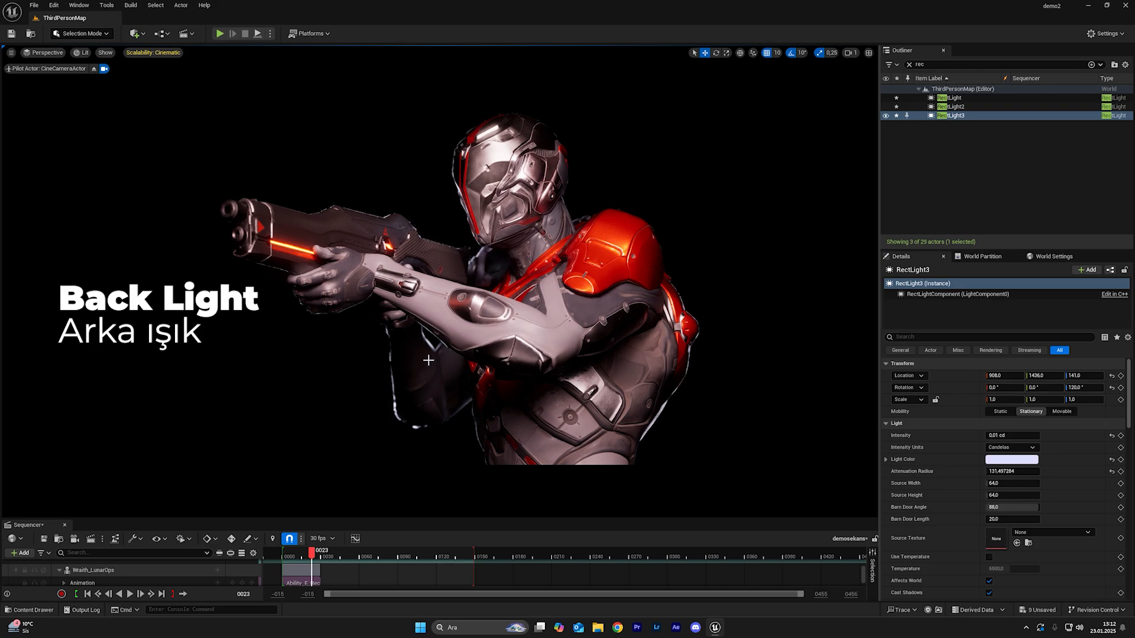
- Add a point light as fill, move it to about X 900, Y 1580, Z 100 beside the character and return to the CineCameraActor view
left_click(139, 35)
mouse_move(171, 126)
left_click_drag(273, 142, 393, 382)
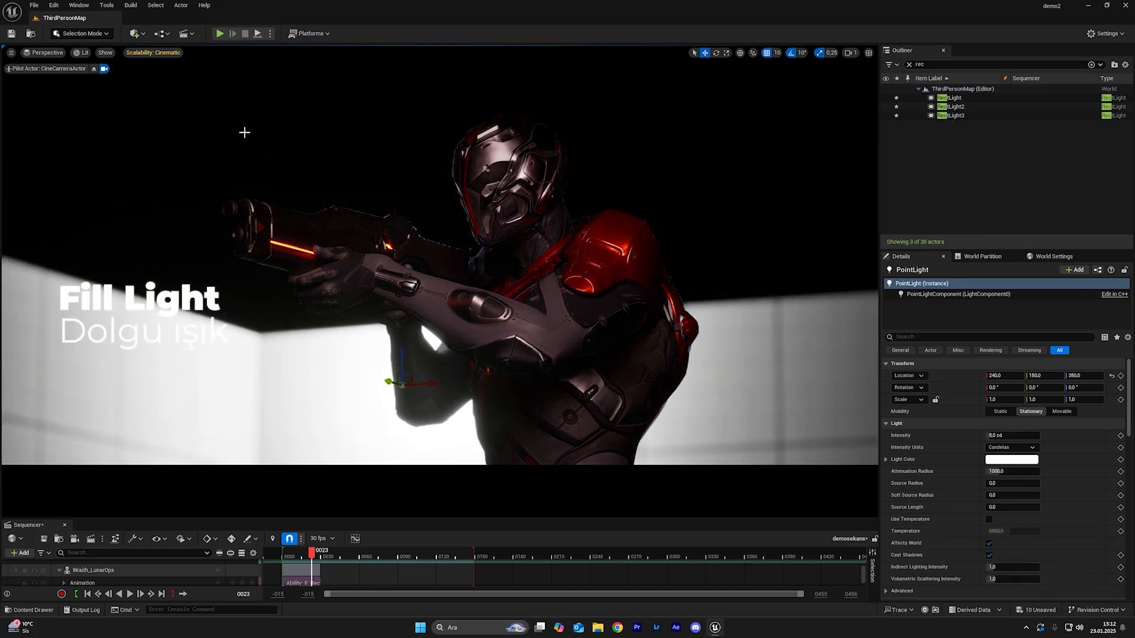
left_click(94, 69)
left_click_drag(337, 136, 342, 272)
left_click(46, 53)
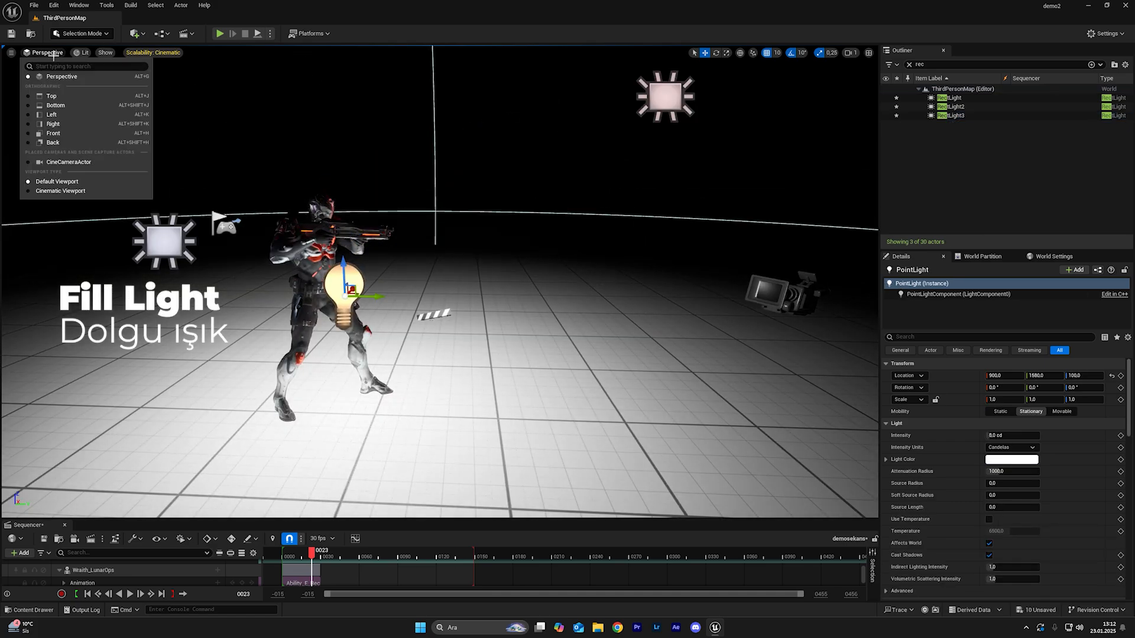
left_click(103, 163)
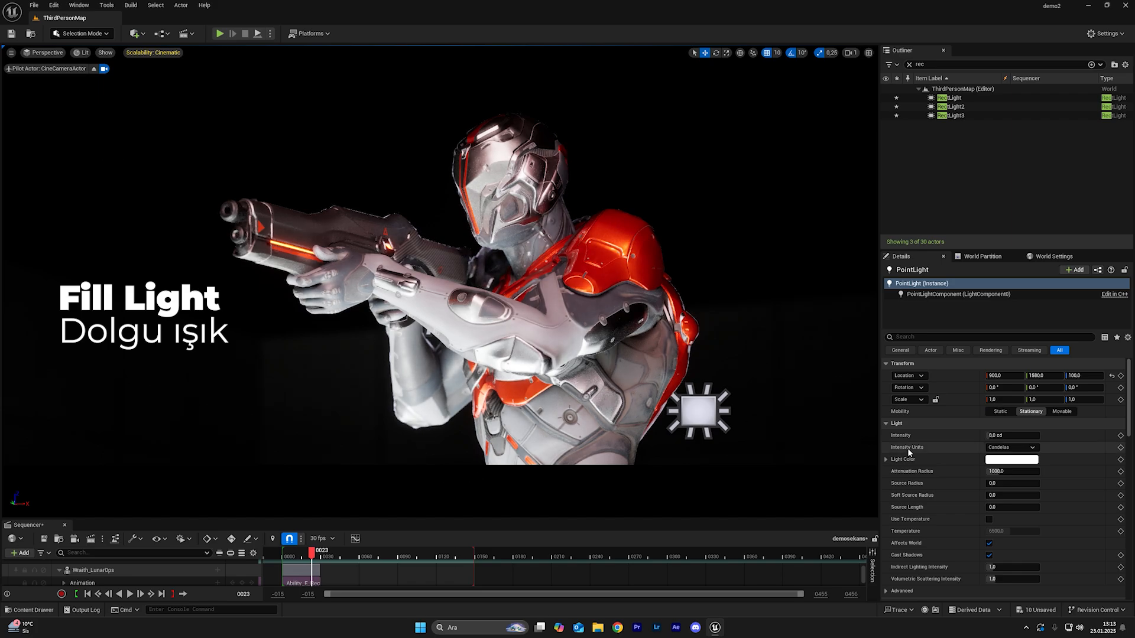
- Adjust the point light to an attenuation radius of about 106, 0.8 cd intensity and Z 81.5, toggling its visibility to compare
left_click_drag(1016, 476, 984, 475)
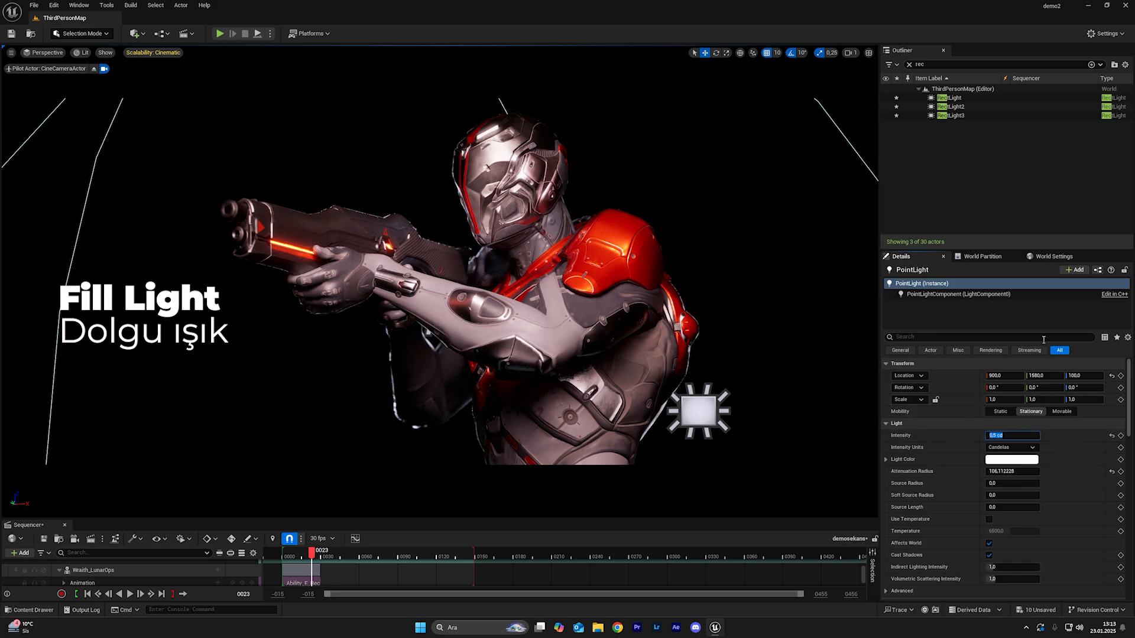
mouse_move(1084, 375)
left_mouse_down()
mouse_move(1043, 375)
mouse_move(1080, 375)
left_mouse_up()
left_click(909, 64)
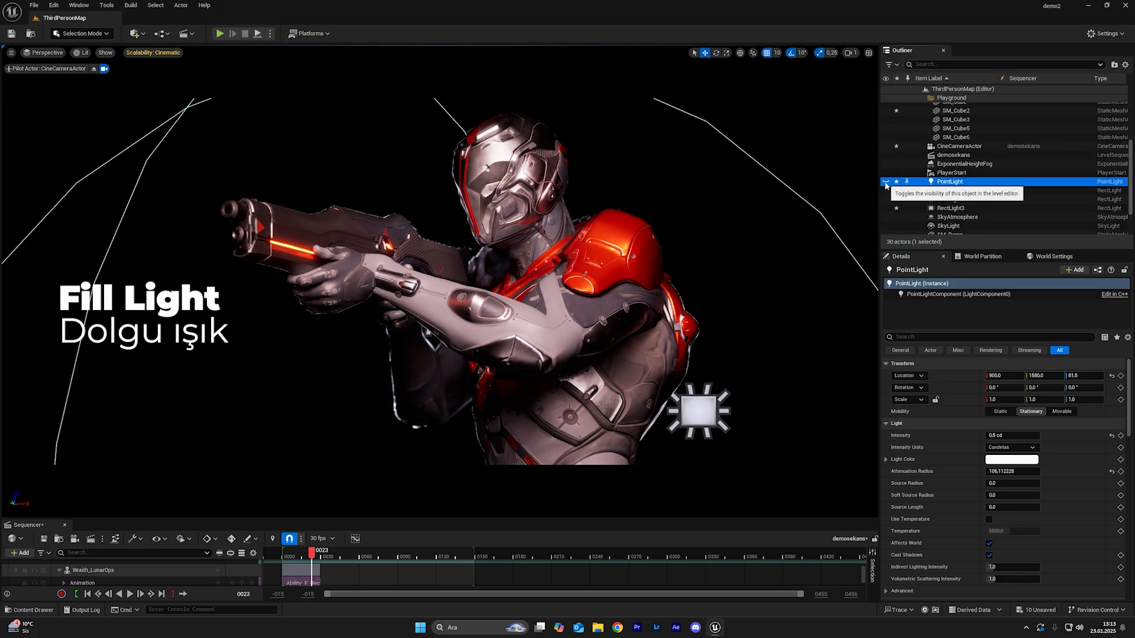
left_click(885, 185)
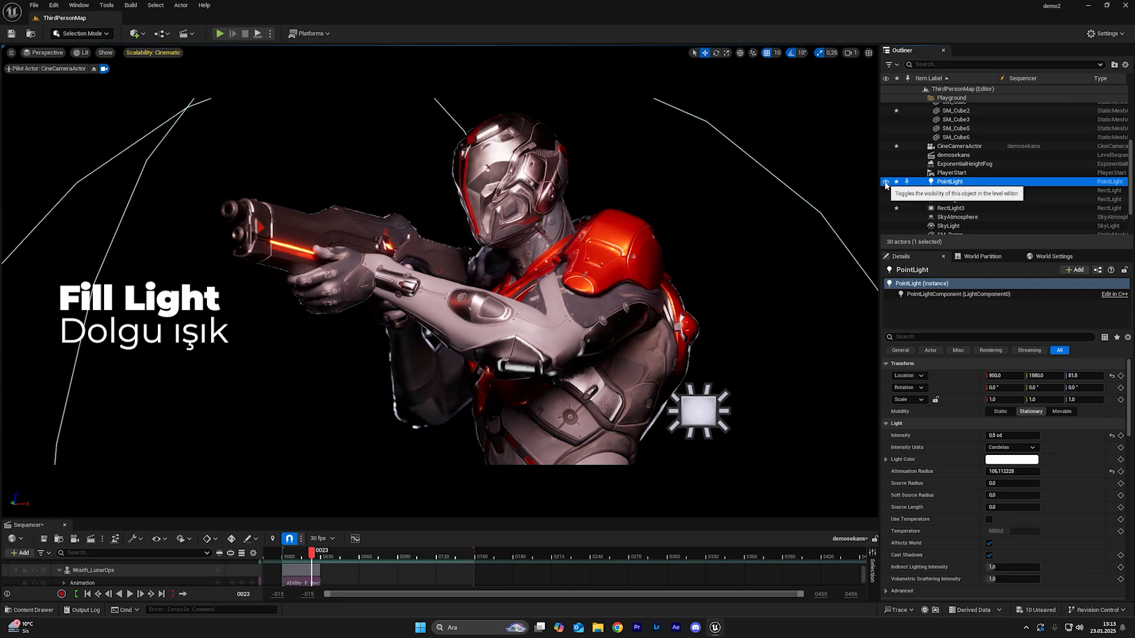
- Toggle the point light's visibility repeatedly to compare the character with and without the fill
left_click(885, 183)
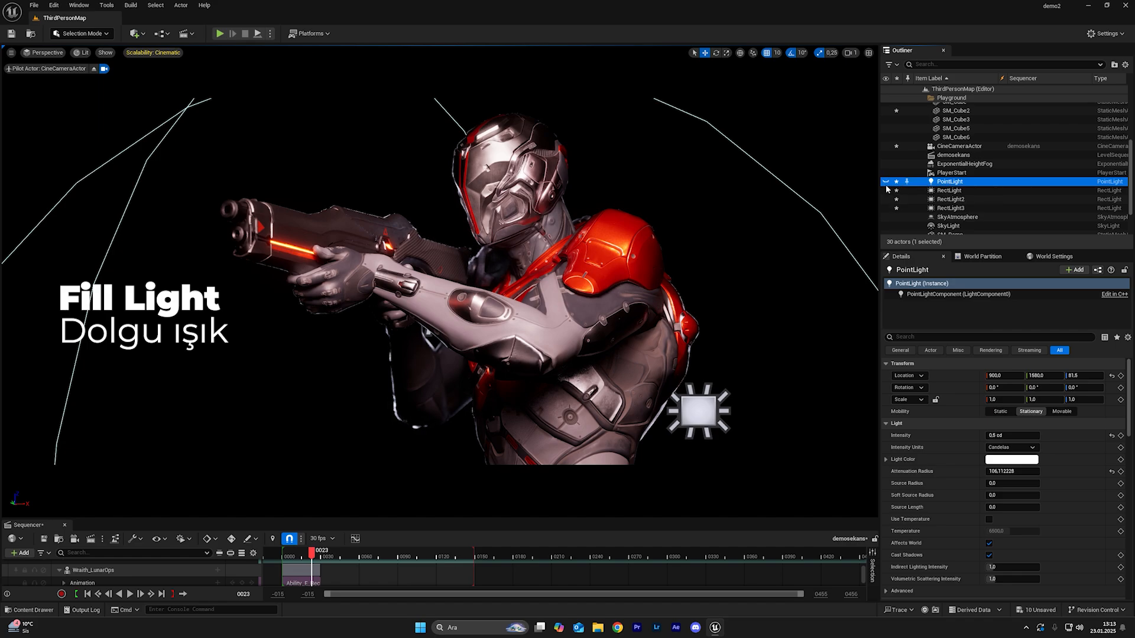
left_click(886, 182)
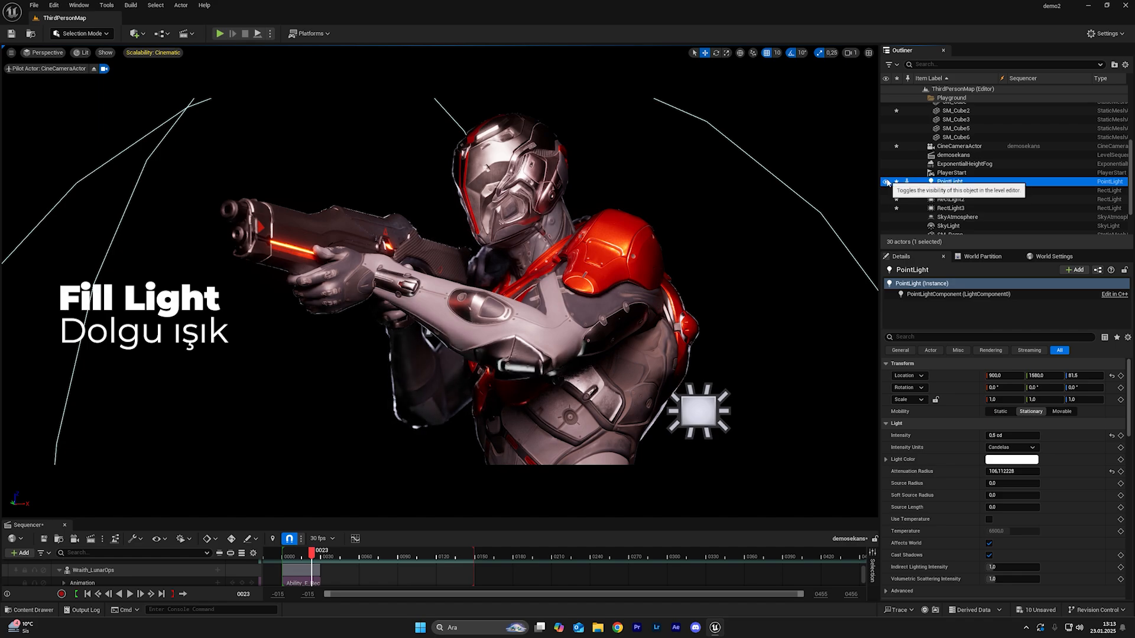
left_click(886, 182)
left_click(886, 182)
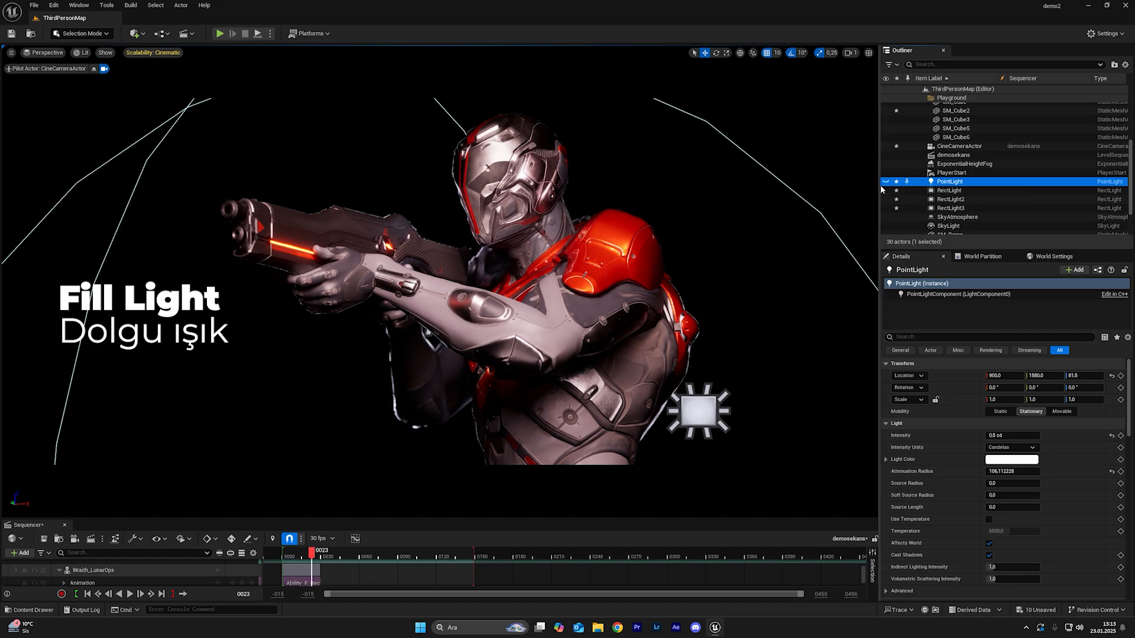
left_click(885, 182)
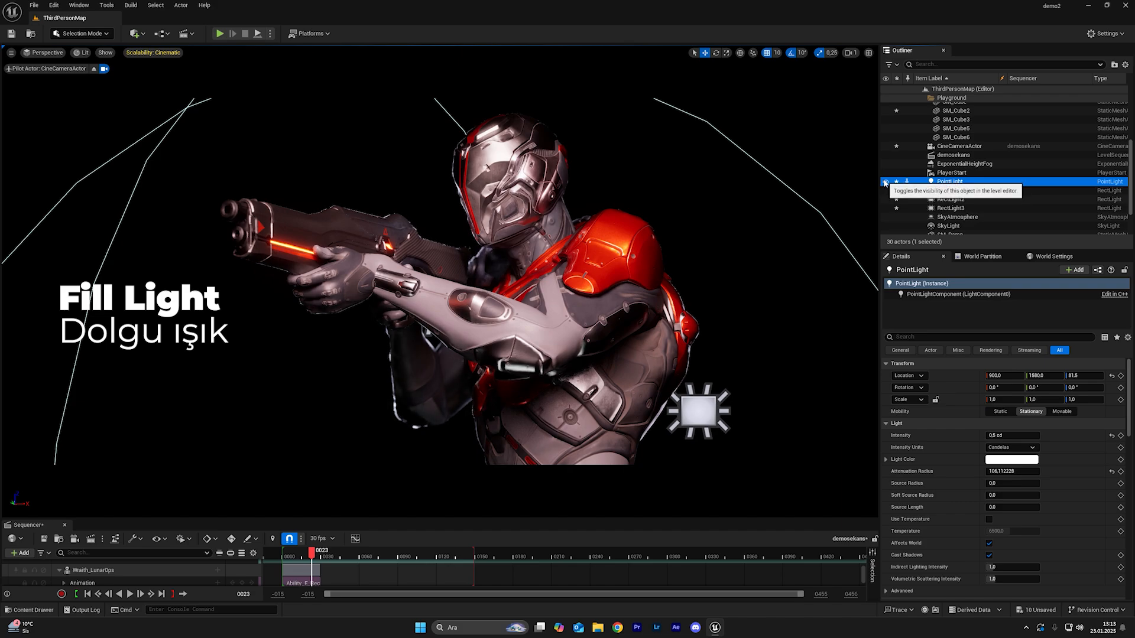
left_click(885, 182)
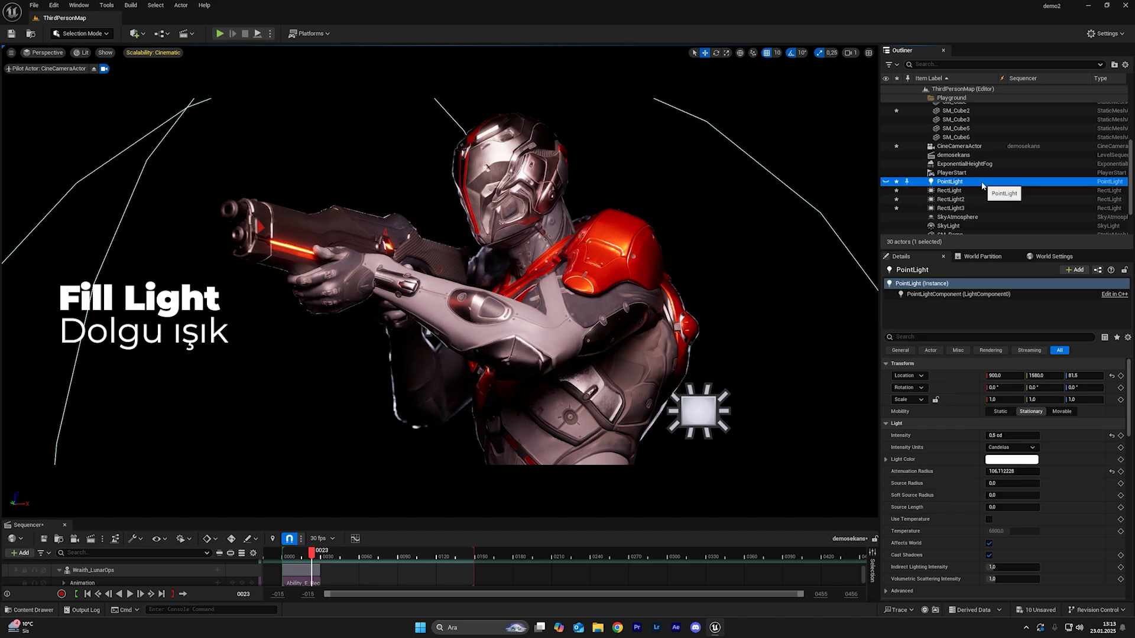
- Delete the PointLight fill from the level
key("F2")
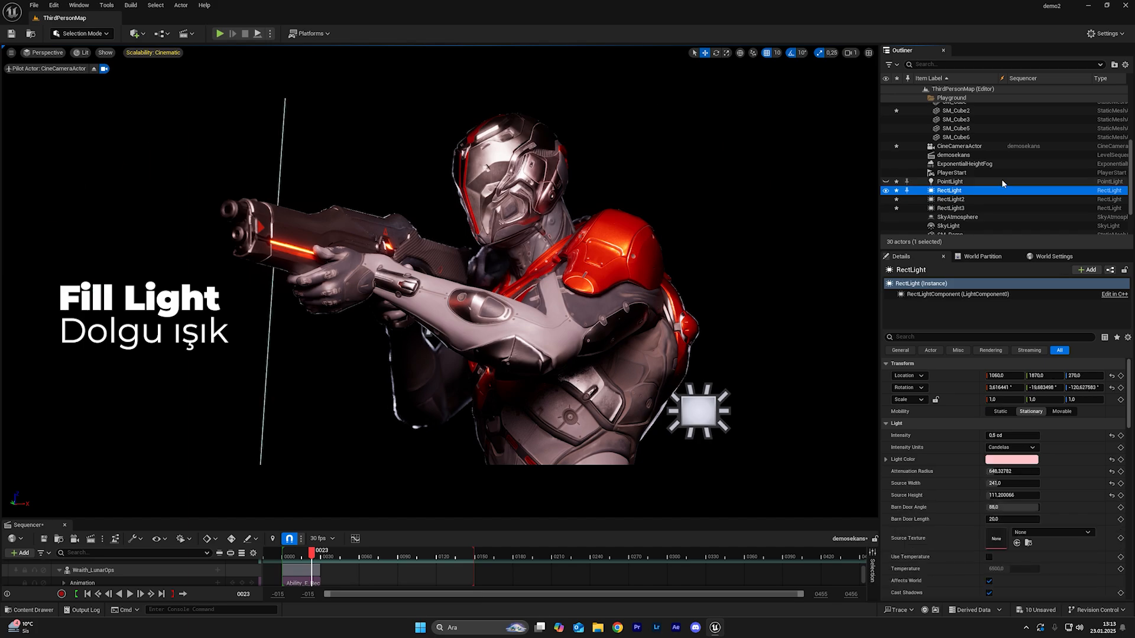
left_click(1002, 182)
key("Delete")
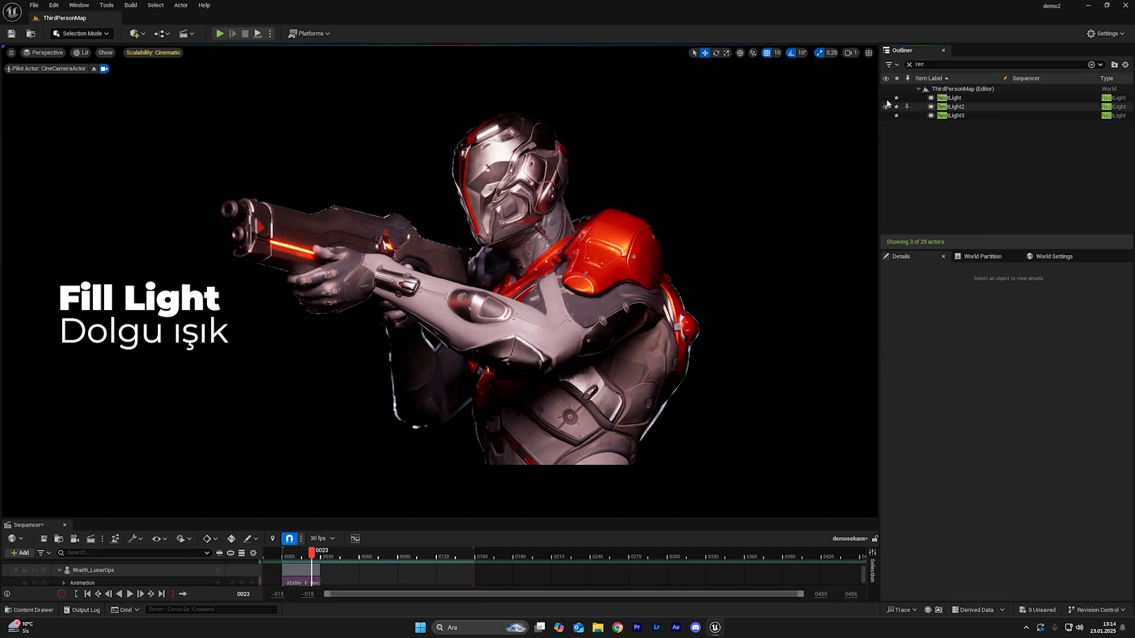
- Toggle the key RectLight's visibility and preview the character unlit by it at frame 15, restoring the light at the end
left_click(885, 98)
left_click(885, 98)
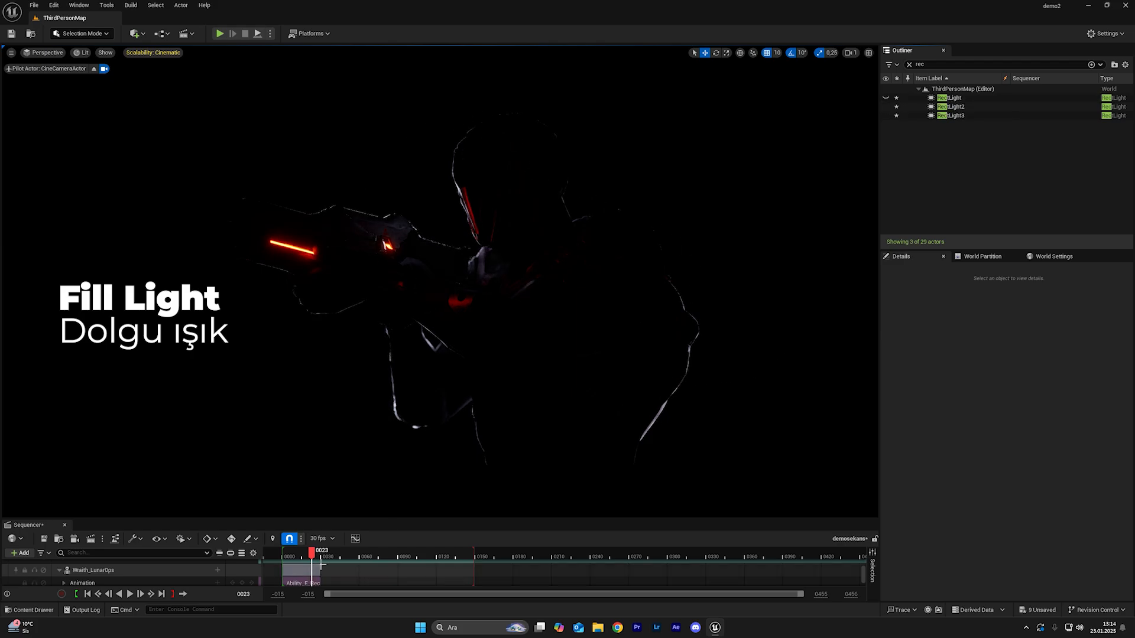
left_click(289, 555)
left_click_drag(290, 555, 301, 556)
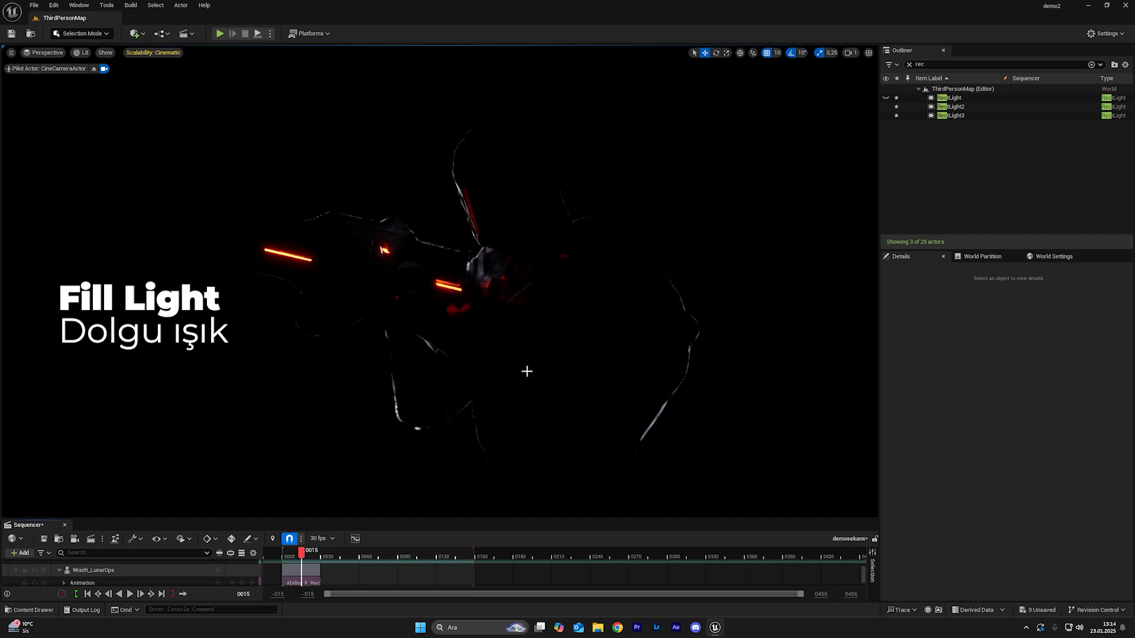
left_click(885, 98)
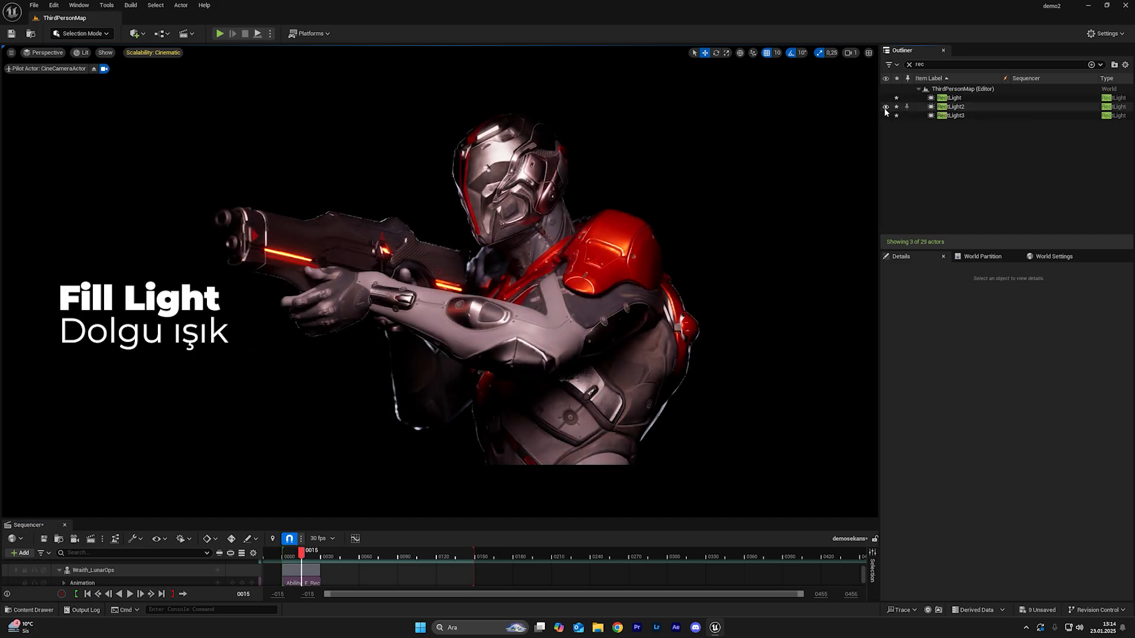
- Hide RectLight2 and RectLight3 to compare the shot without rim lighting, and show both again
left_click(885, 107)
left_click(884, 116)
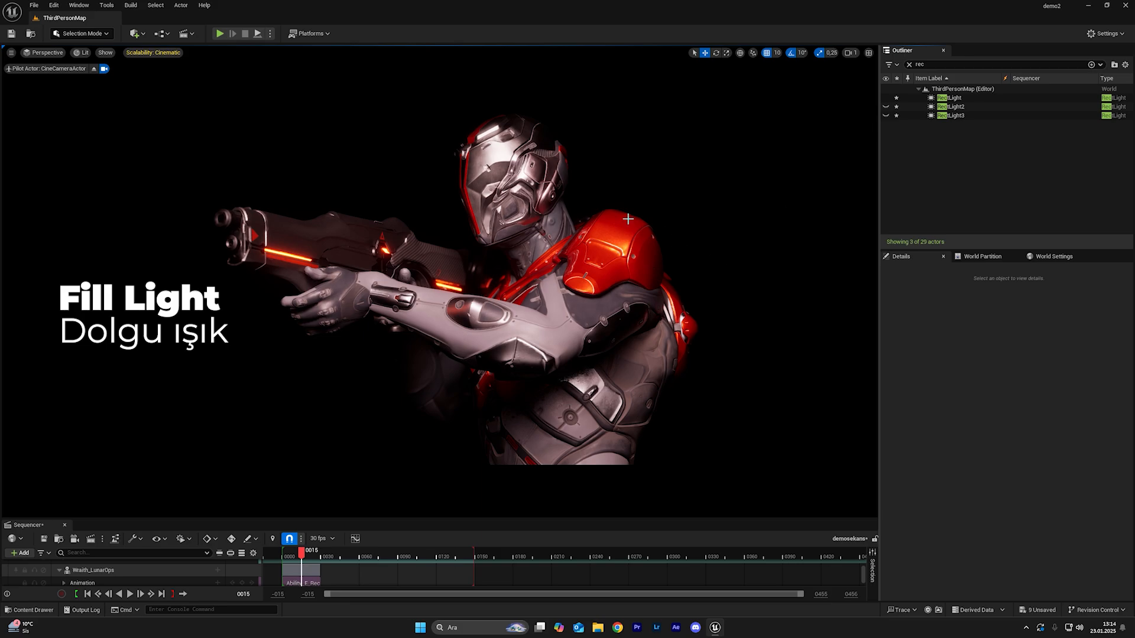
left_click(885, 107)
left_click(884, 116)
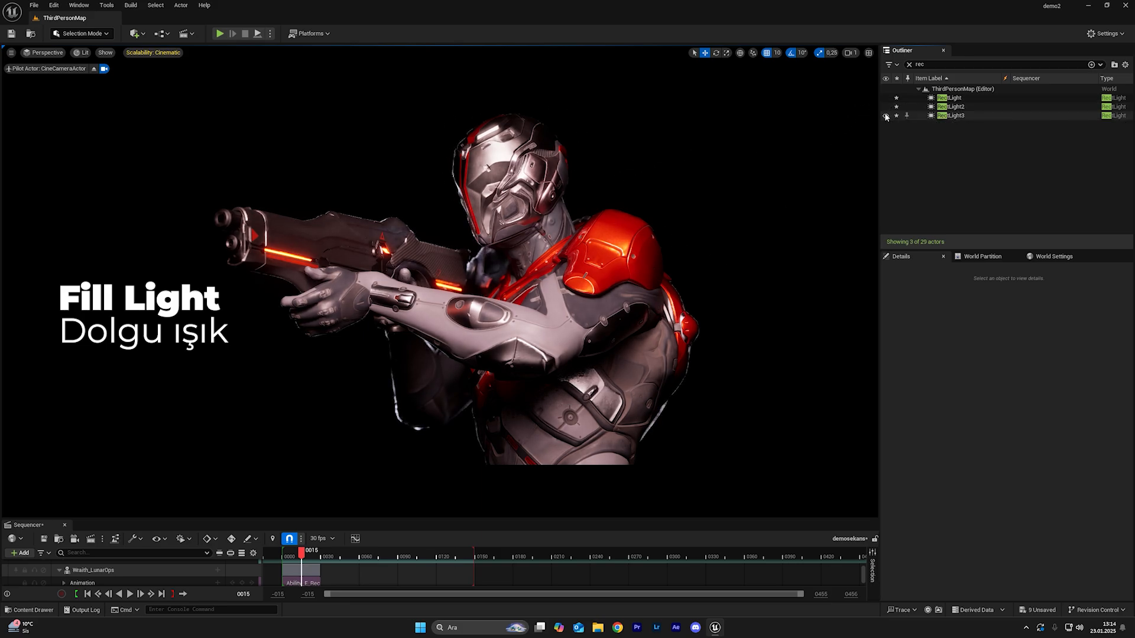
- Clear the actor filter, stop piloting the CineCameraActor, and show the editor icons to locate the SM_Cube2 wall behind the character
left_click(735, 252)
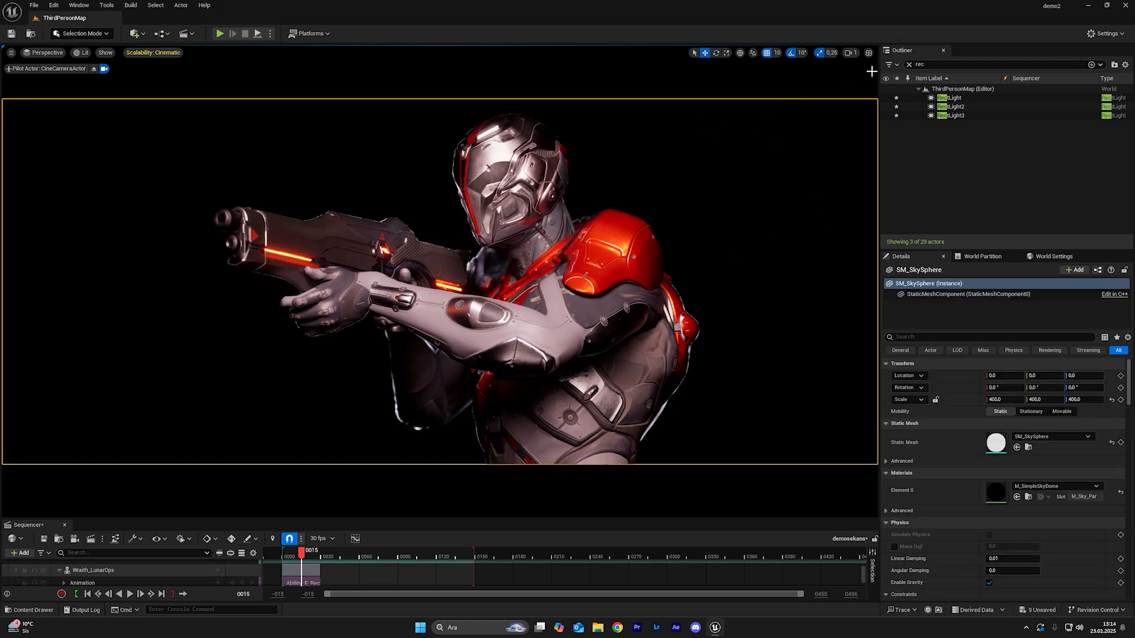
left_click(909, 65)
left_click(93, 68)
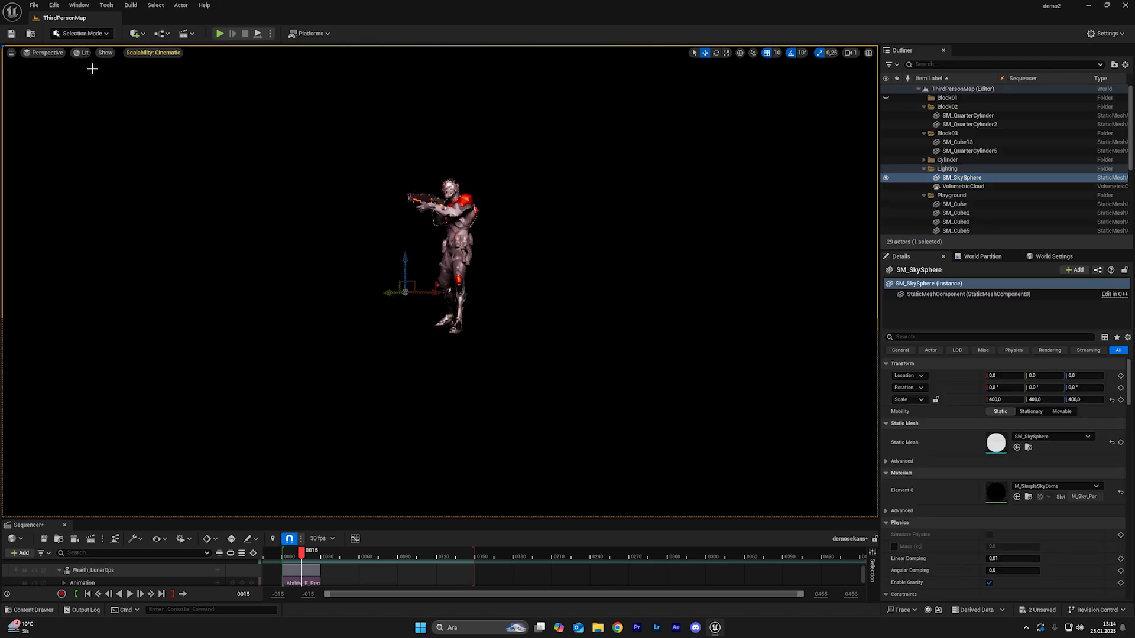
right_click_drag(516, 309, 560, 338)
key("g")
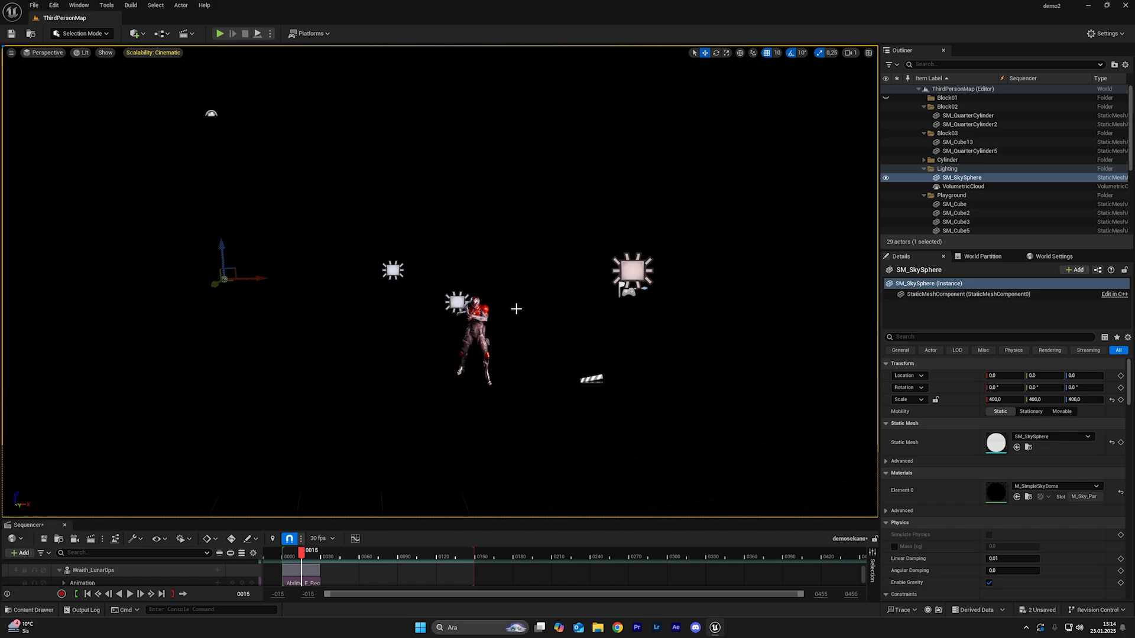
mouse_move(478, 283)
right_mouse_down()
mouse_move(458, 284)
mouse_move(514, 283)
mouse_move(477, 284)
right_mouse_up()
left_click(267, 290)
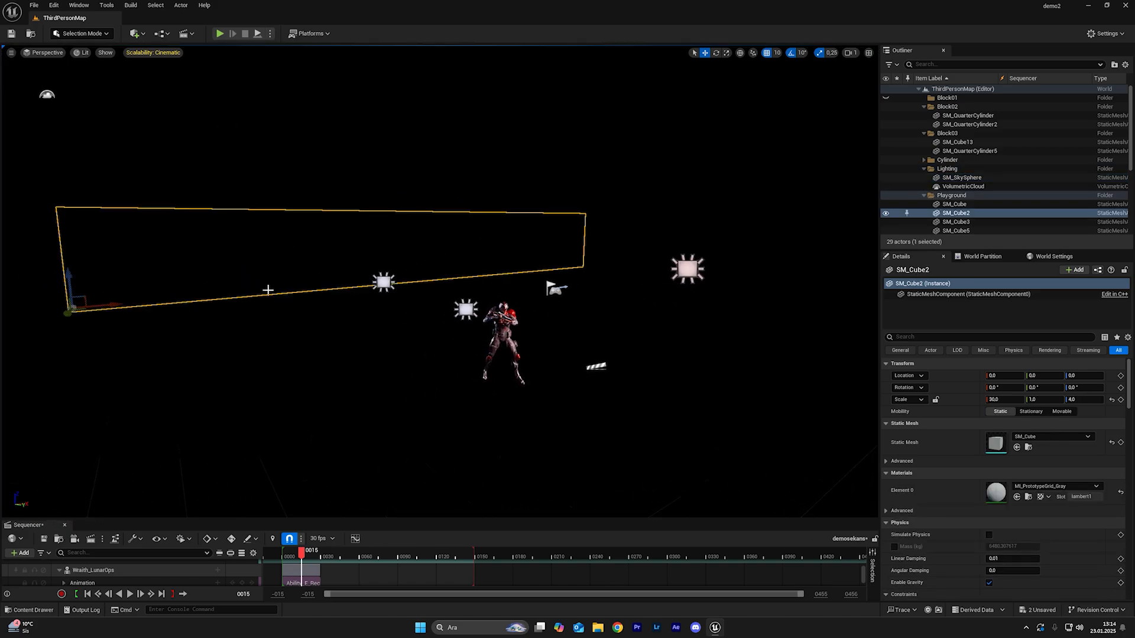
right_click_drag(401, 289, 420, 291)
- Duplicate the pink key rect light and move the copy along Y to 1100, toward the background wall
left_click(638, 276)
right_click_drag(639, 276, 643, 308)
key("ctrl+d")
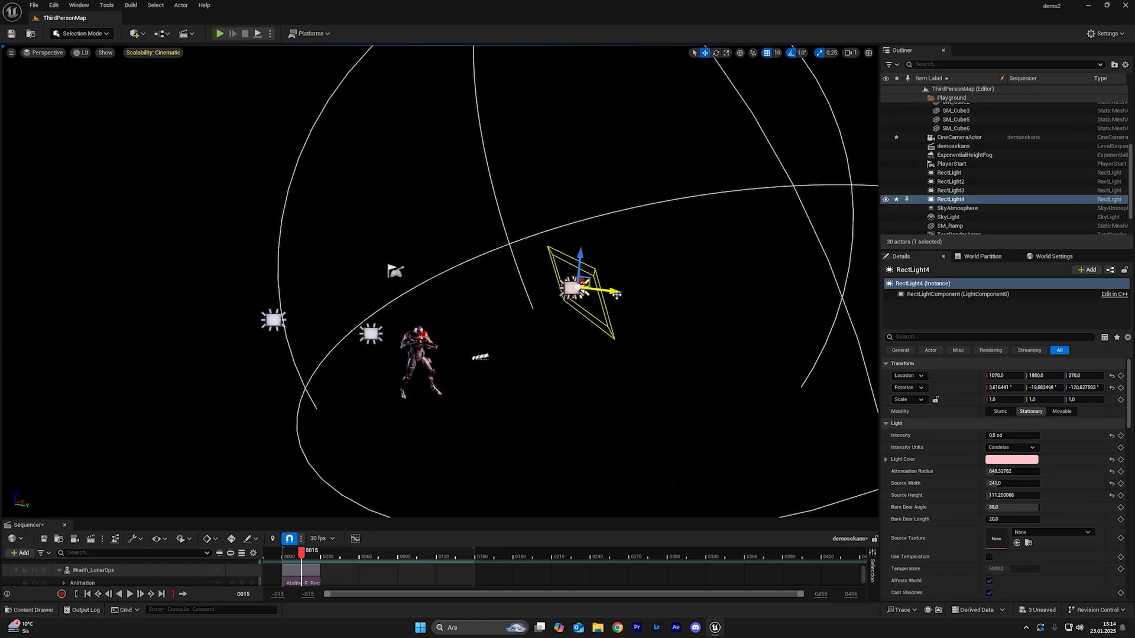
left_click_drag(614, 294, 326, 267)
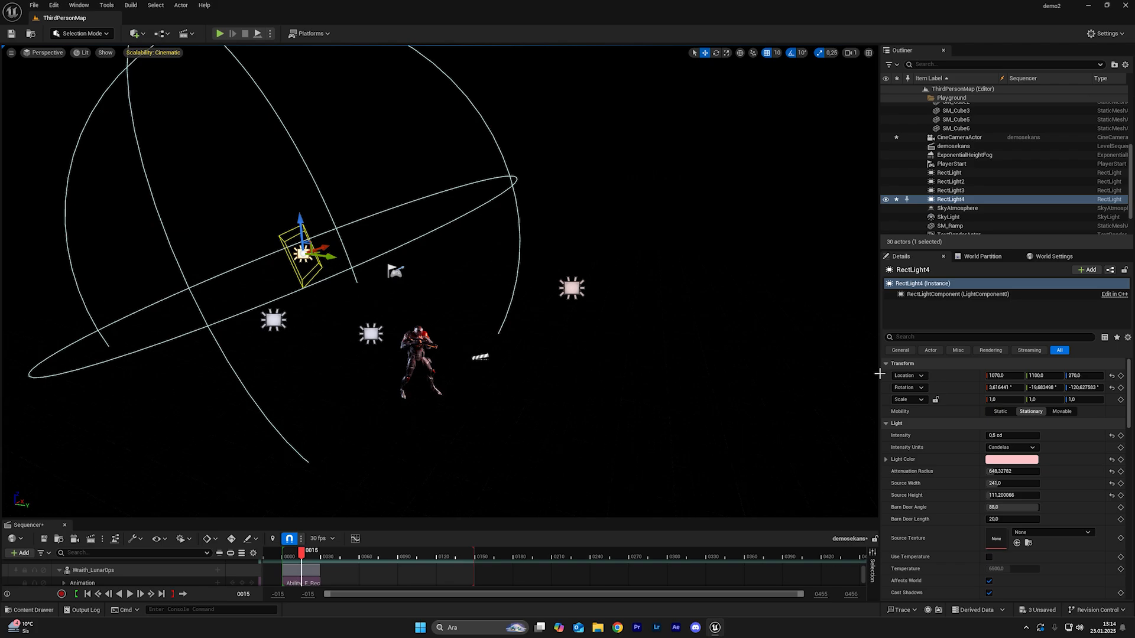
- Assign the duplicated rect light to lighting channel 2 only, and enable channel 2 on the SM_Cube2 wall
type("chane")
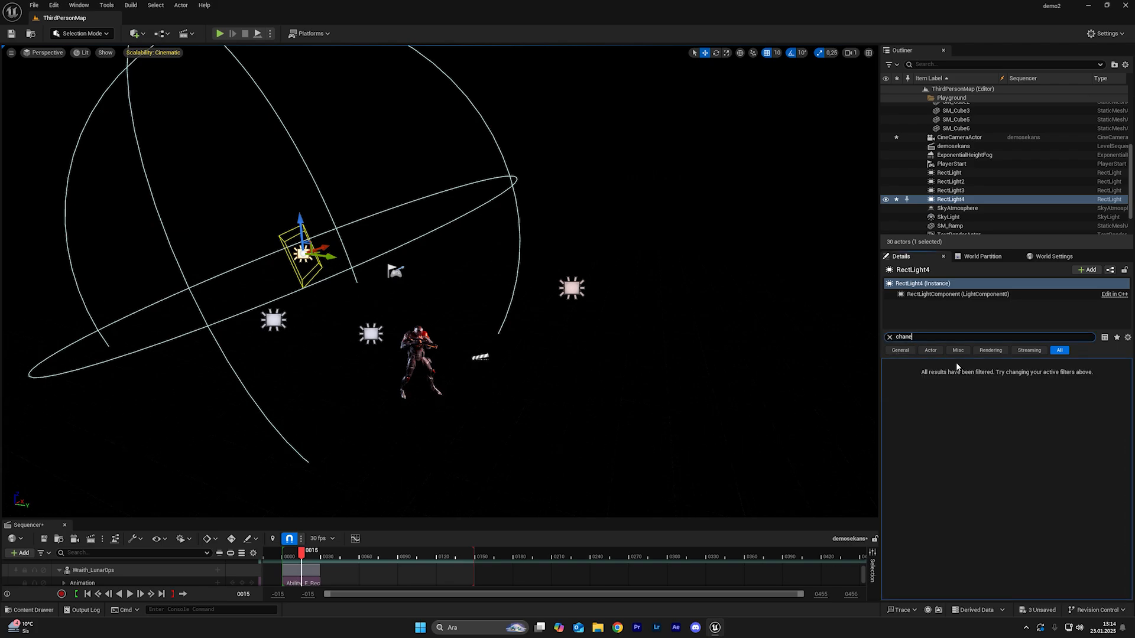
key("BackSpace")
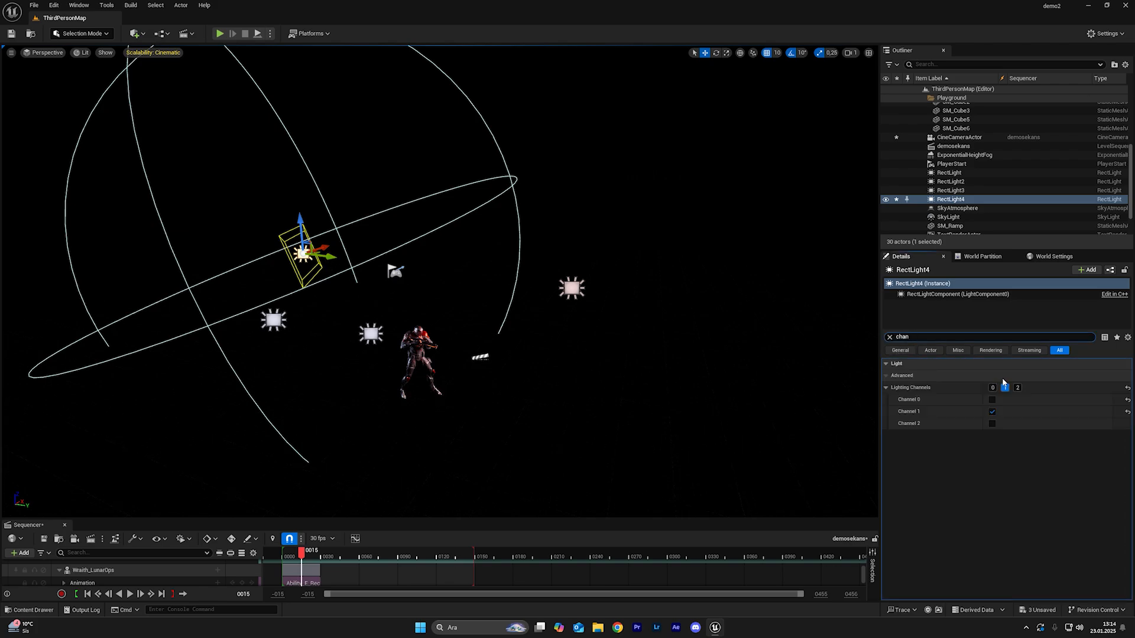
left_click(993, 423)
left_click(992, 412)
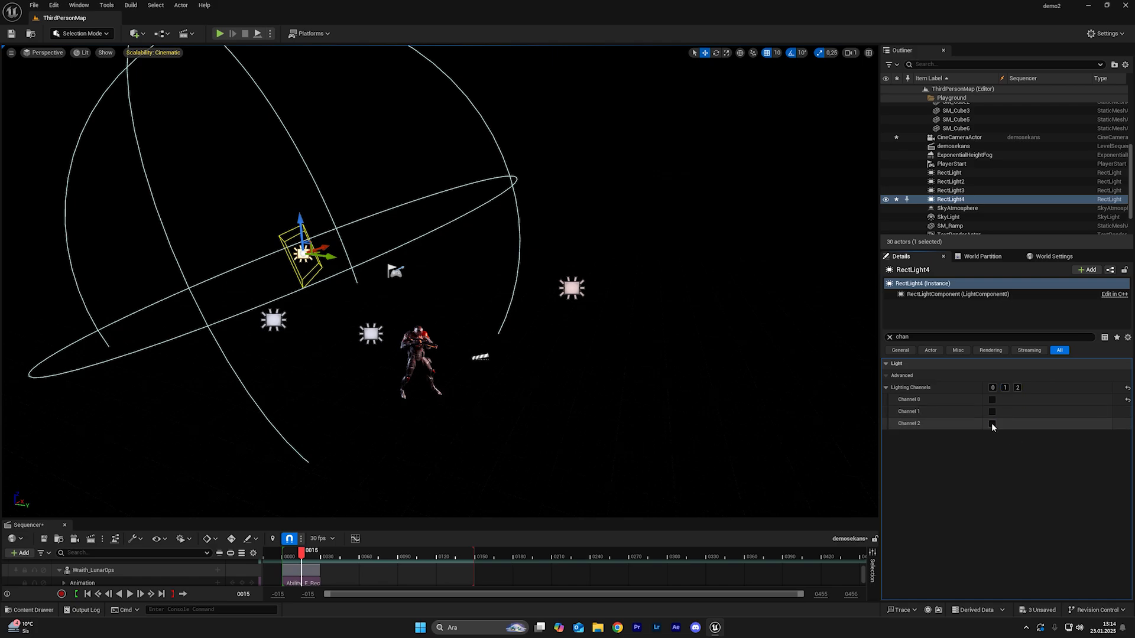
left_click(991, 423)
left_click(227, 232)
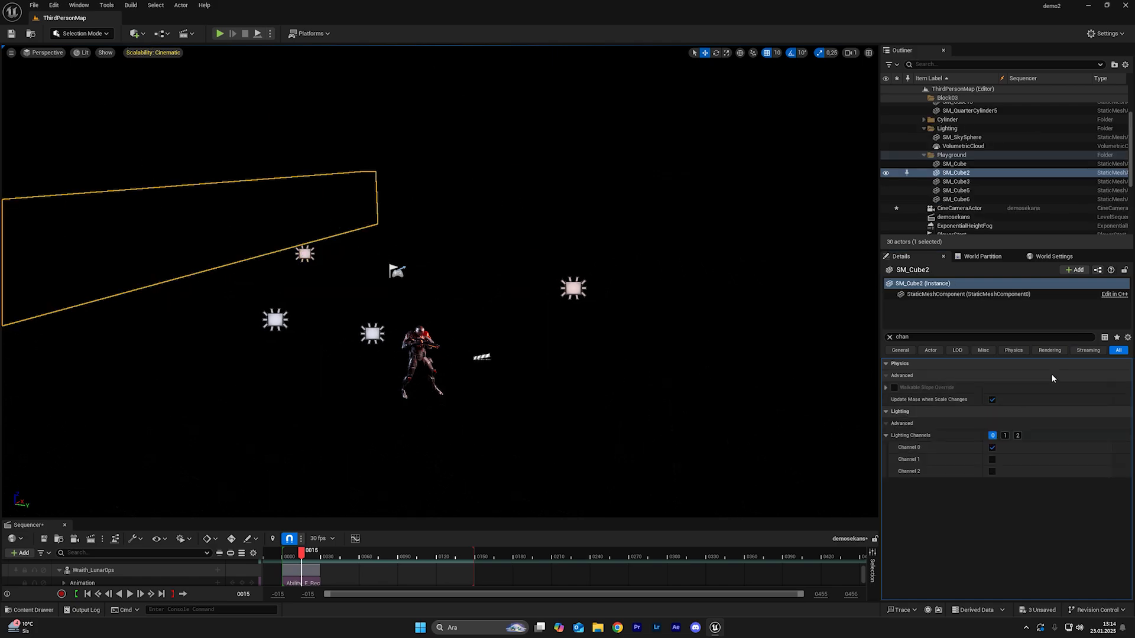
left_click(991, 471)
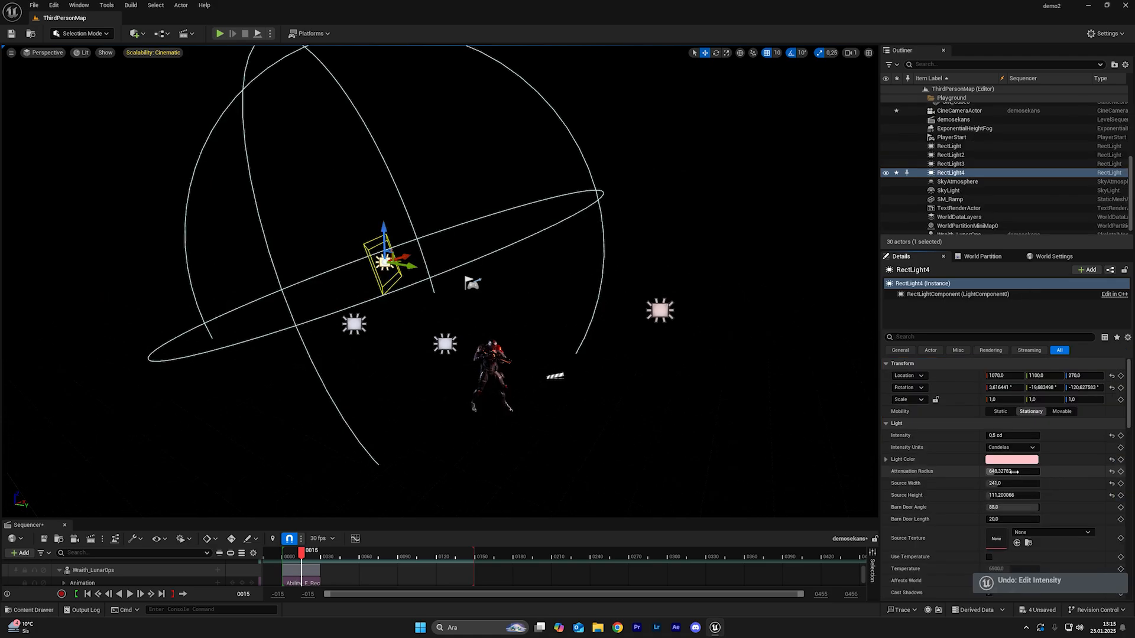
- Set the duplicated light's attenuation radius to about 1678, judging the lit wall through the CineCameraActor view
left_click_drag(1014, 472, 1075, 471)
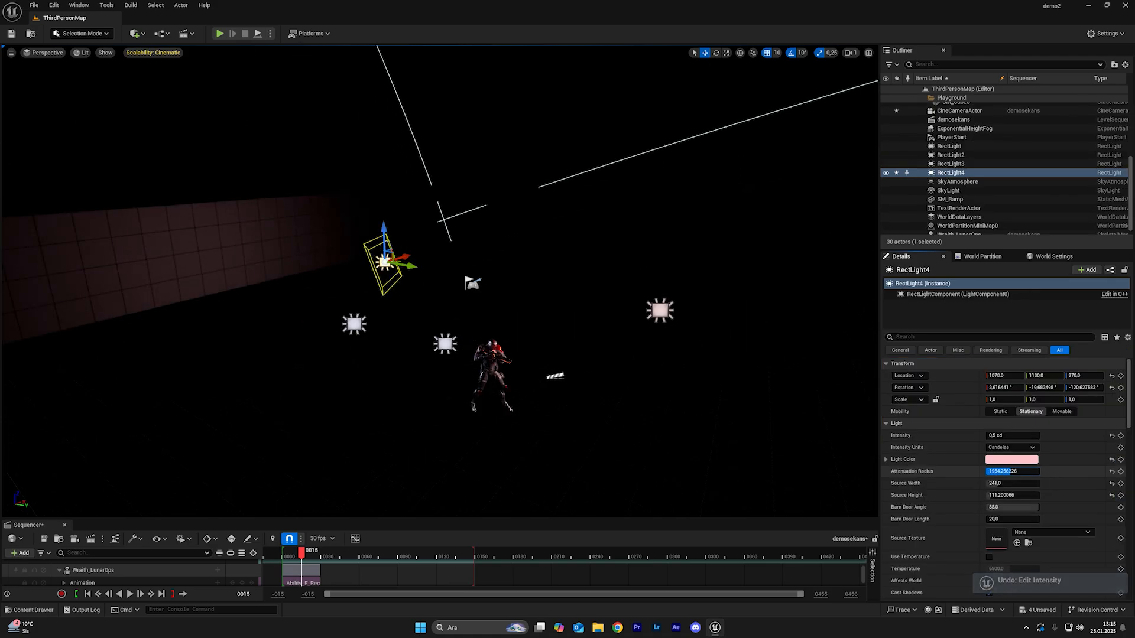
left_click(54, 55)
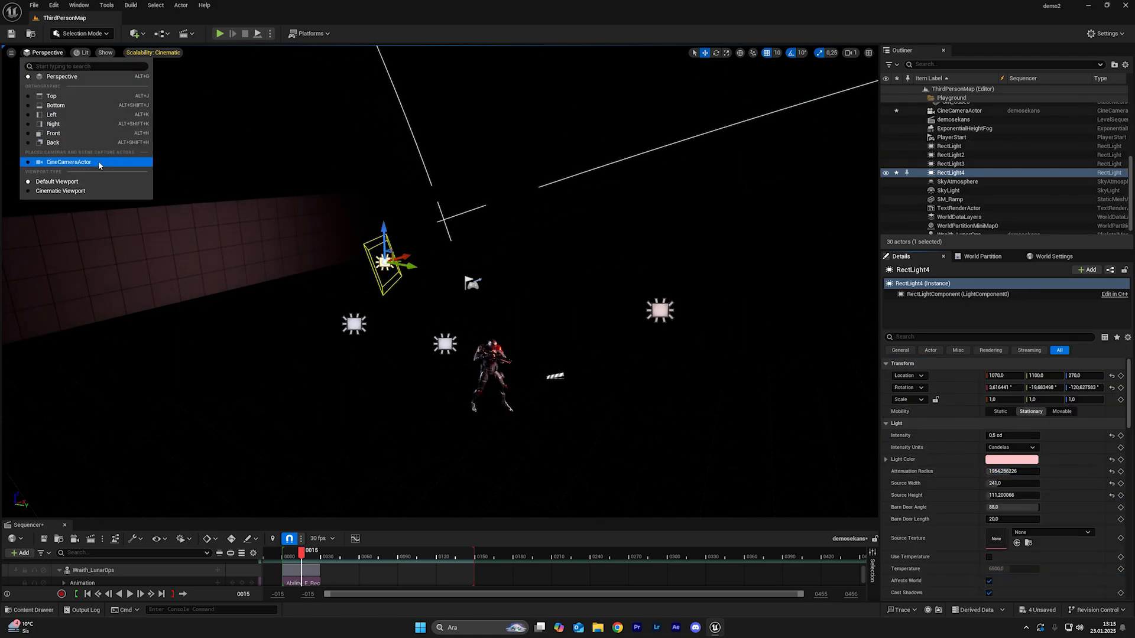
left_click(65, 163)
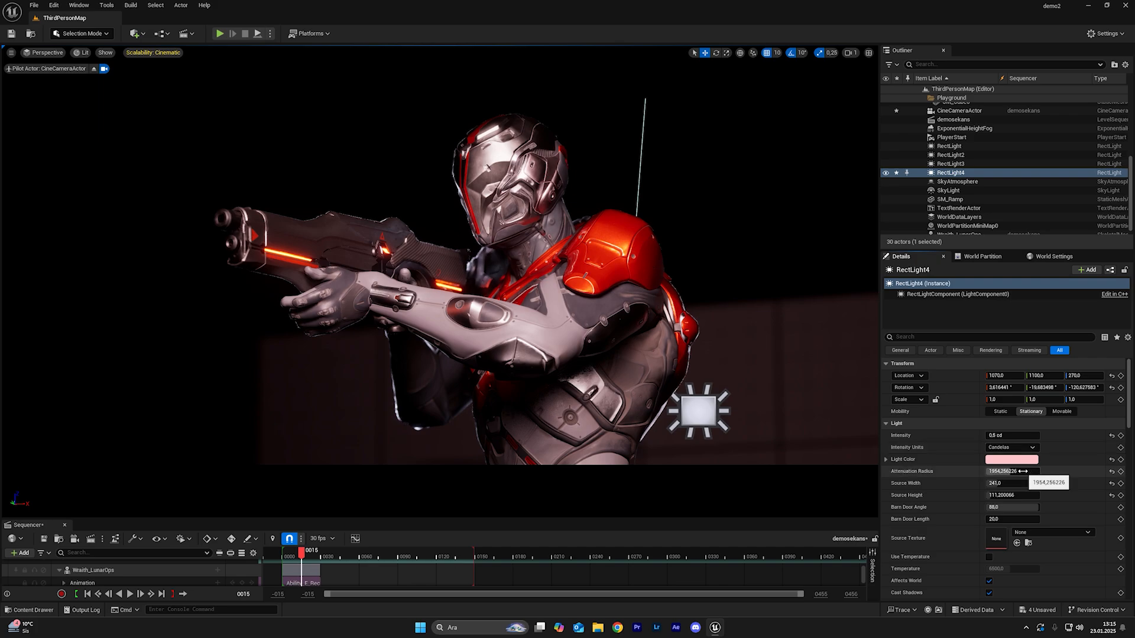
mouse_move(1016, 472)
left_mouse_down()
mouse_move(987, 472)
mouse_move(1005, 471)
left_mouse_up()
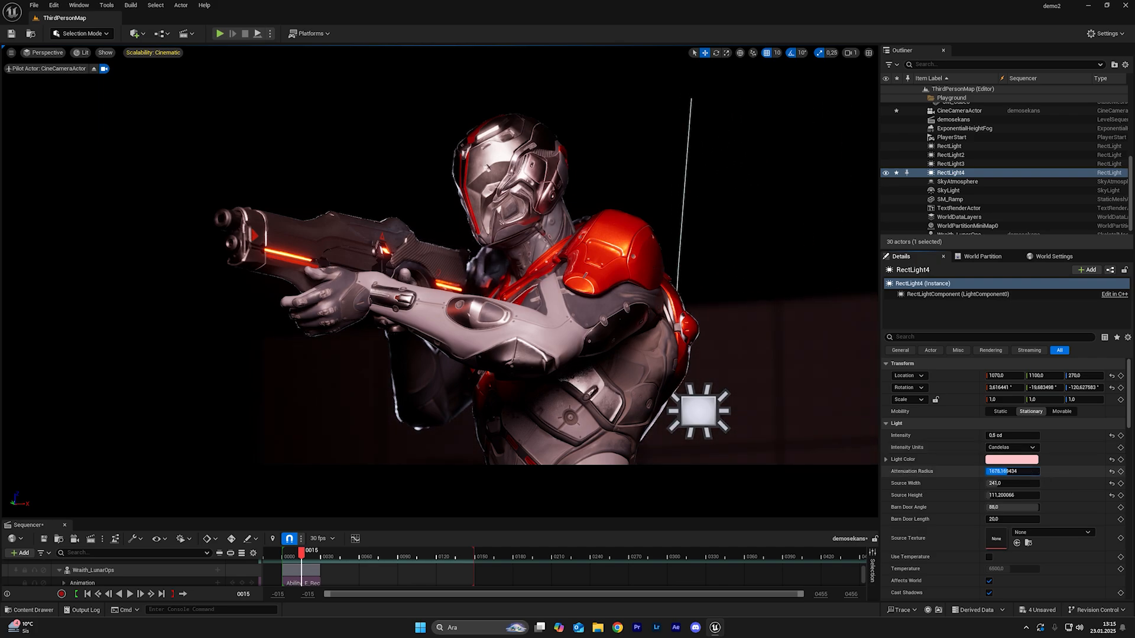
left_click(746, 294)
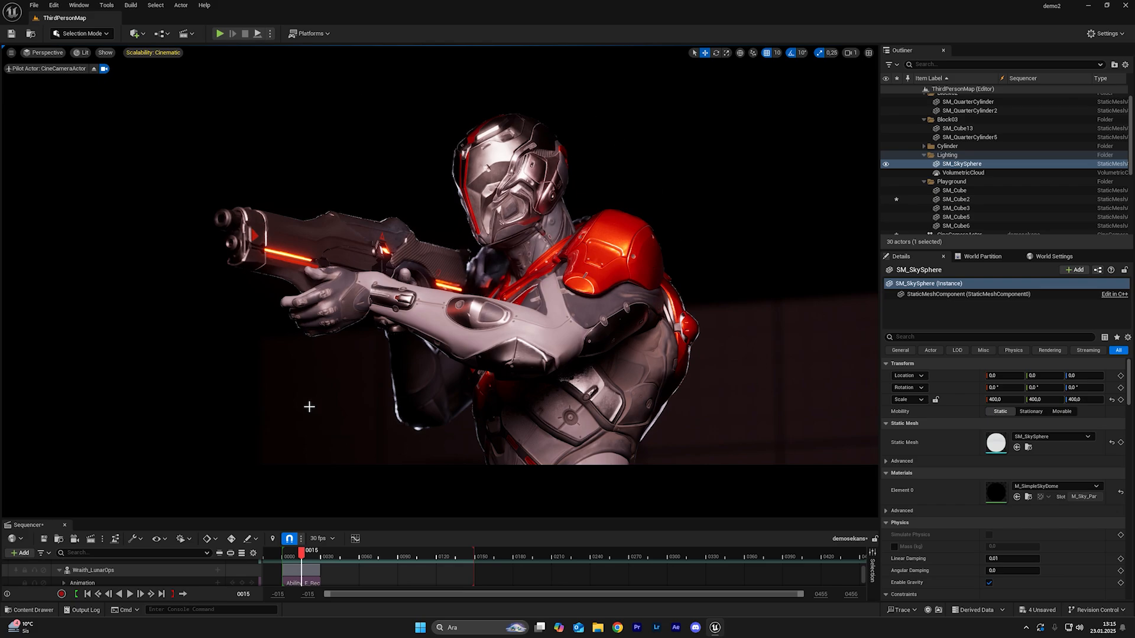
- Filter the actors by "rec" and toggle the key RectLight off and on to compare it against the lit background
left_click(957, 64)
type("rec")
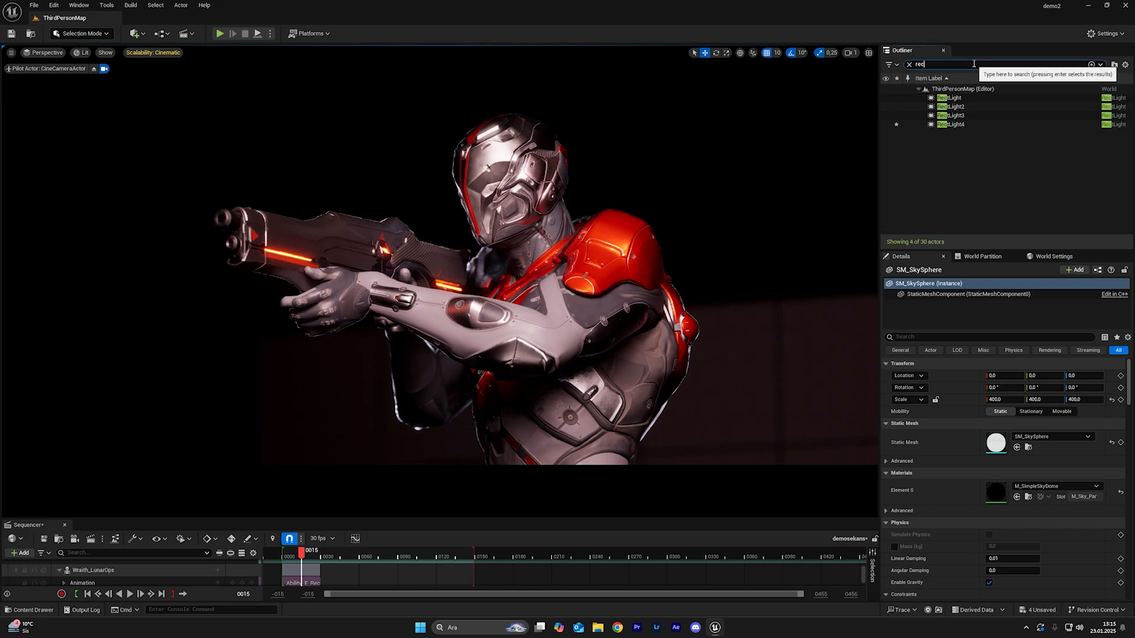
left_click(975, 97)
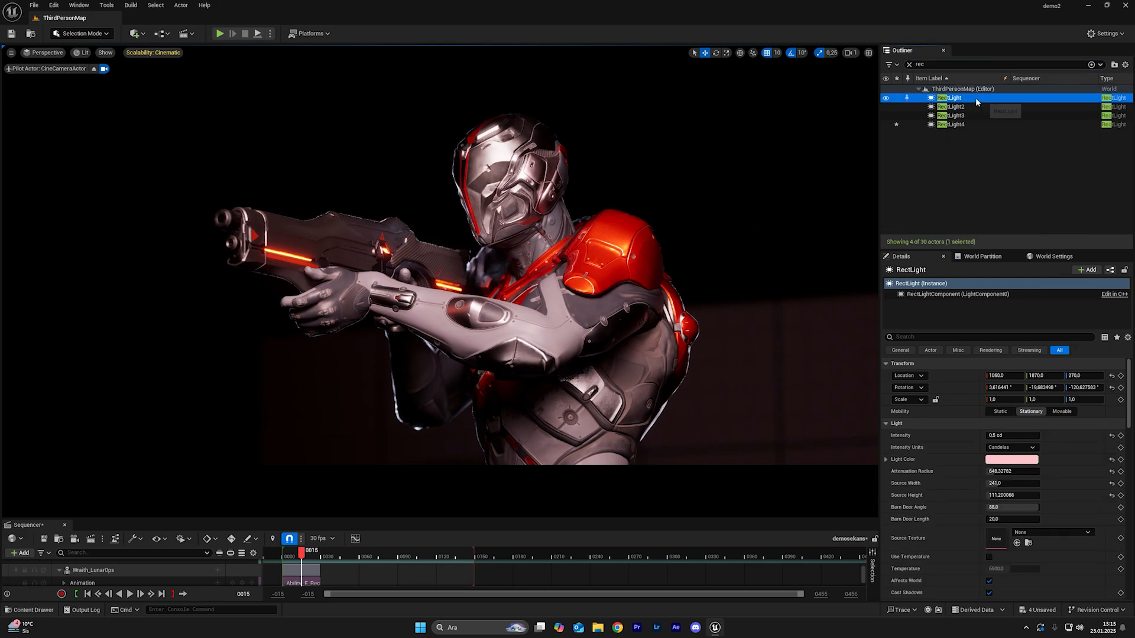
left_click(885, 98)
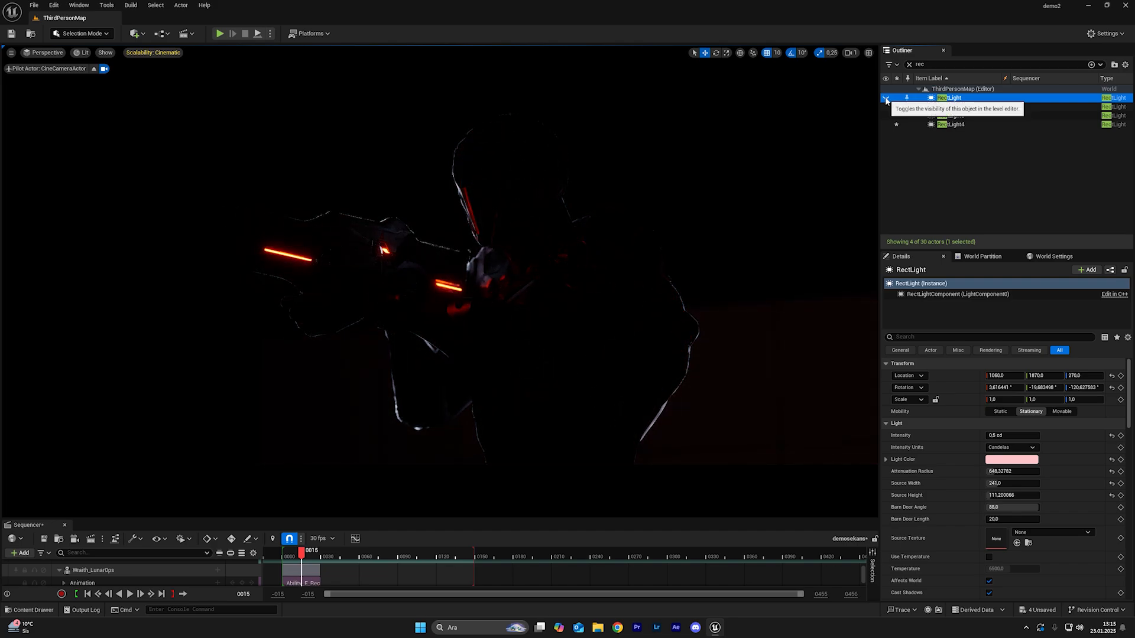
left_click(885, 98)
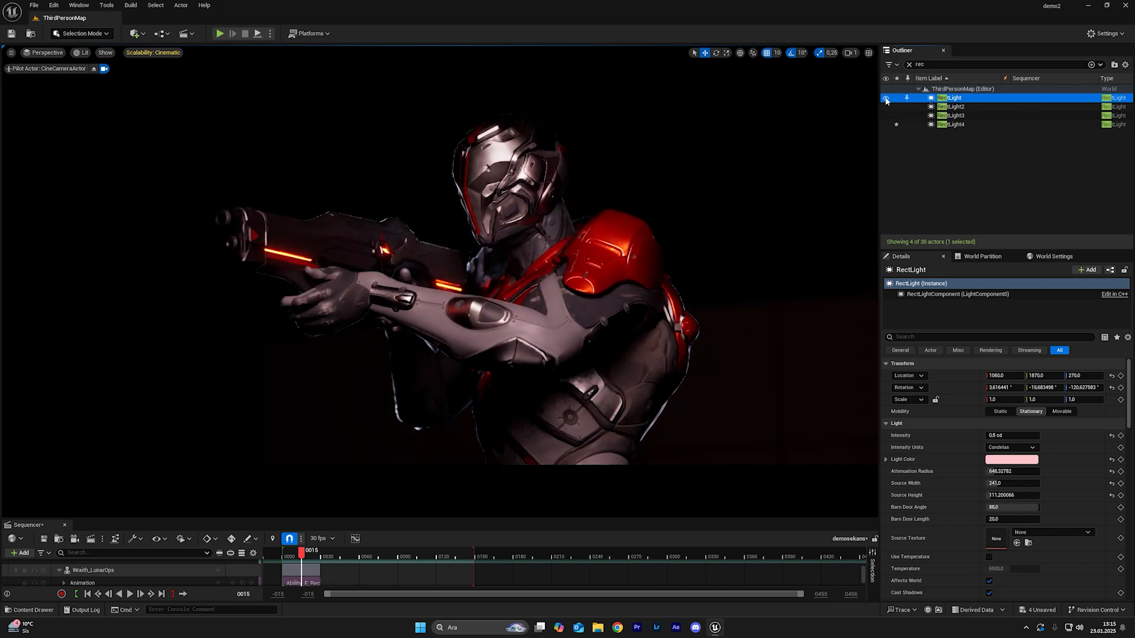
- Widen the key RectLight's source width to 1000, adjust its attenuation radius and raise its intensity to about 1.47 cd
left_click(1021, 435)
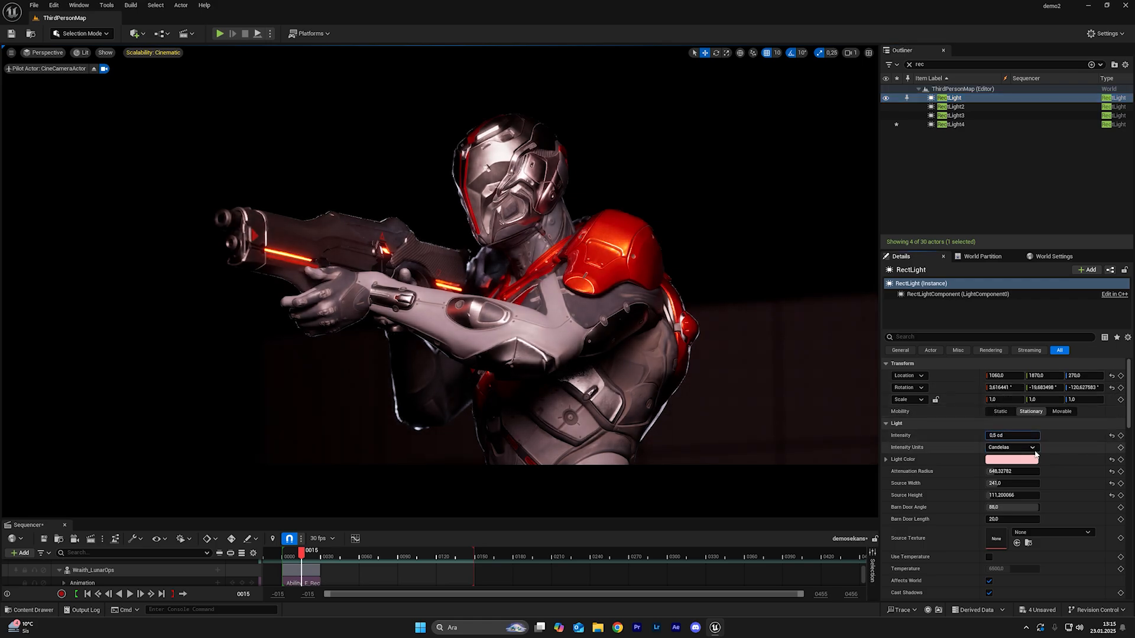
left_click_drag(1026, 483, 1093, 483)
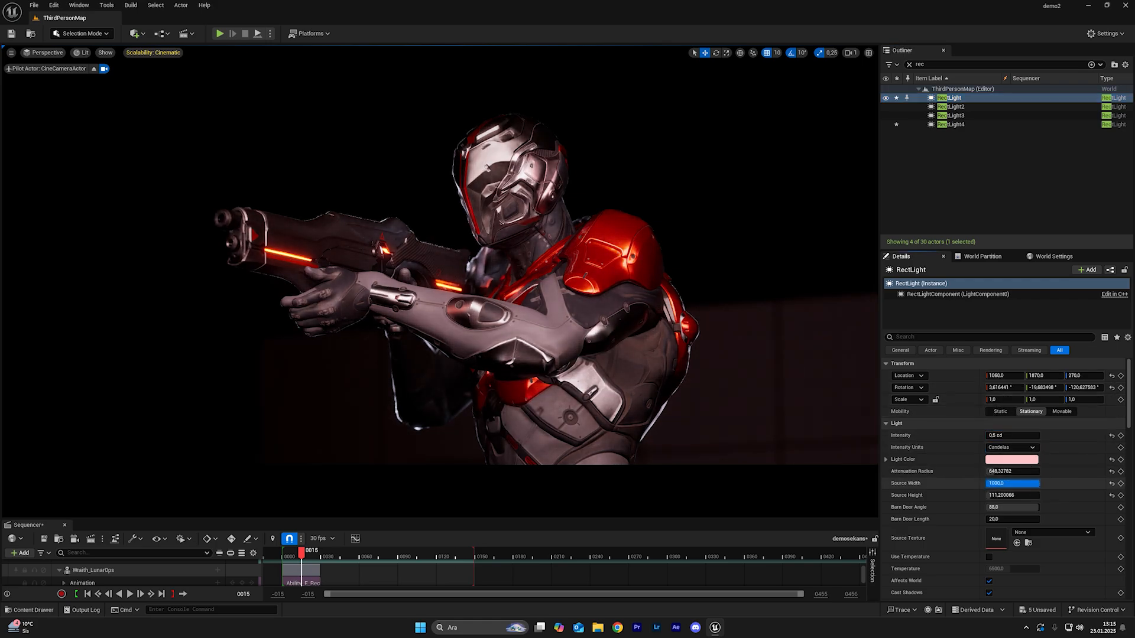
left_click_drag(1012, 471, 1028, 436)
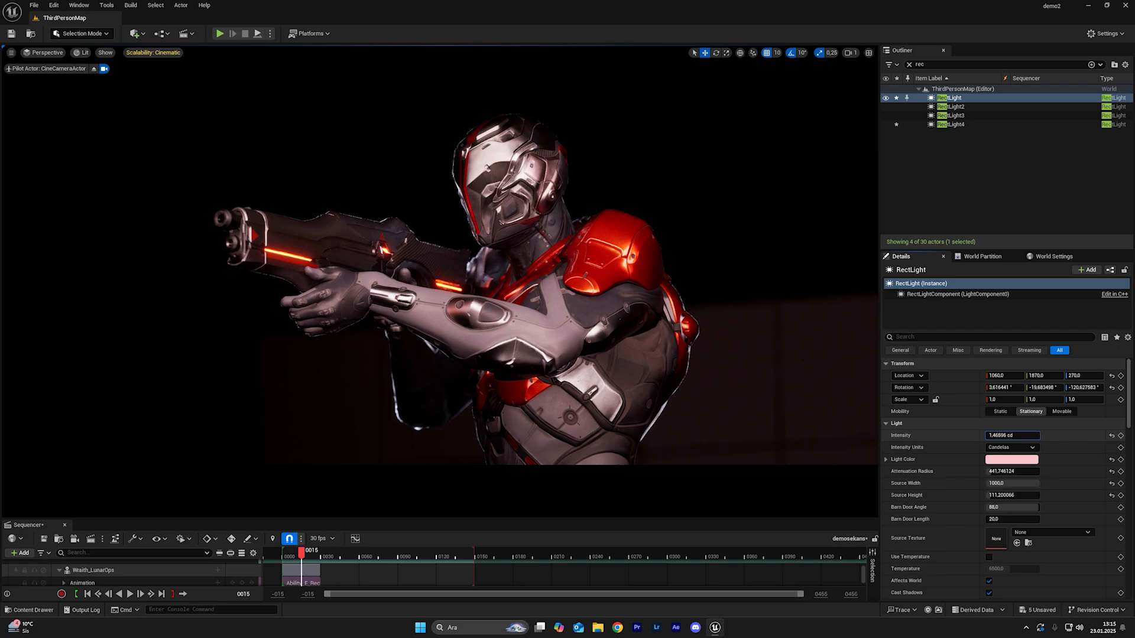
left_click(805, 375)
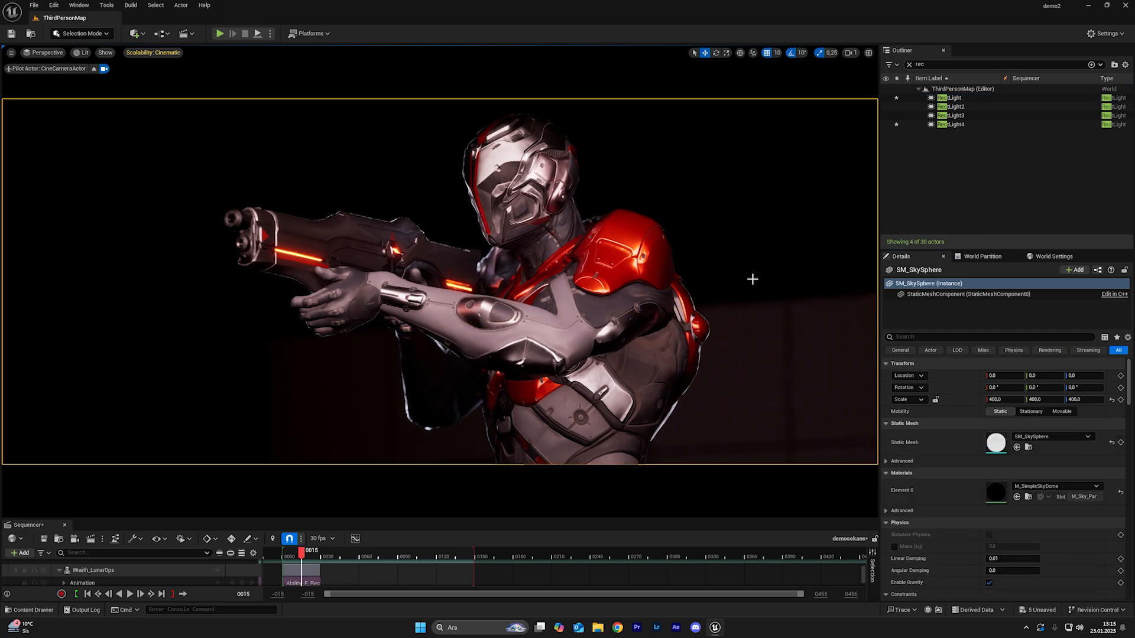
left_click(377, 417)
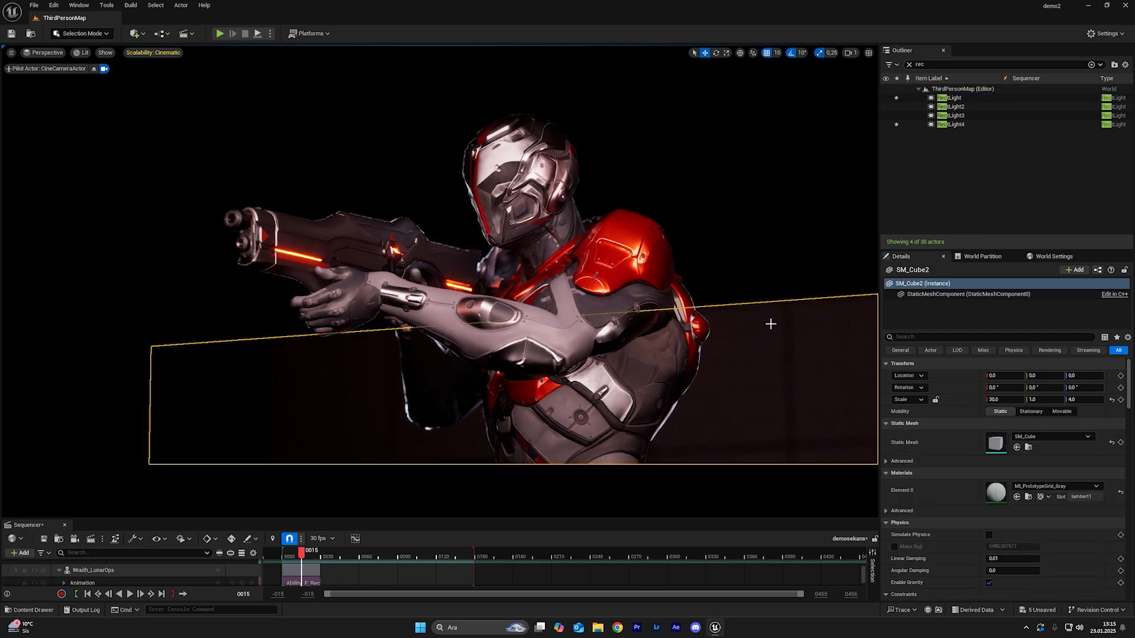
left_click(709, 405)
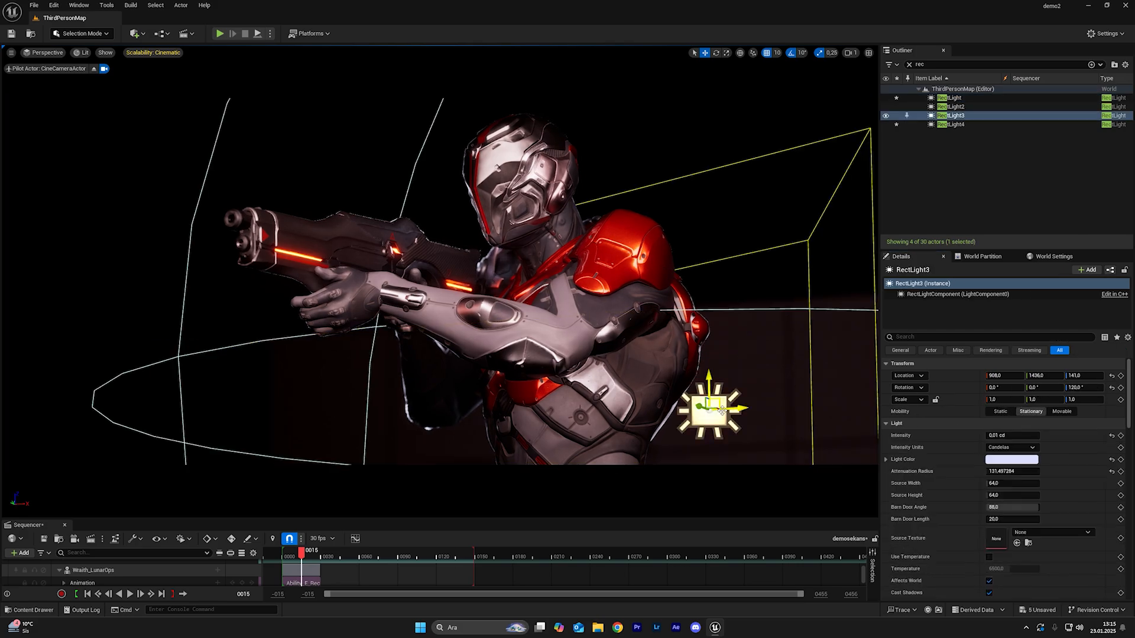
- Stop piloting the camera, move RectLight4 closer to the background wall at about X 640, Y 890, and return to the CineCameraActor view
left_click(93, 68)
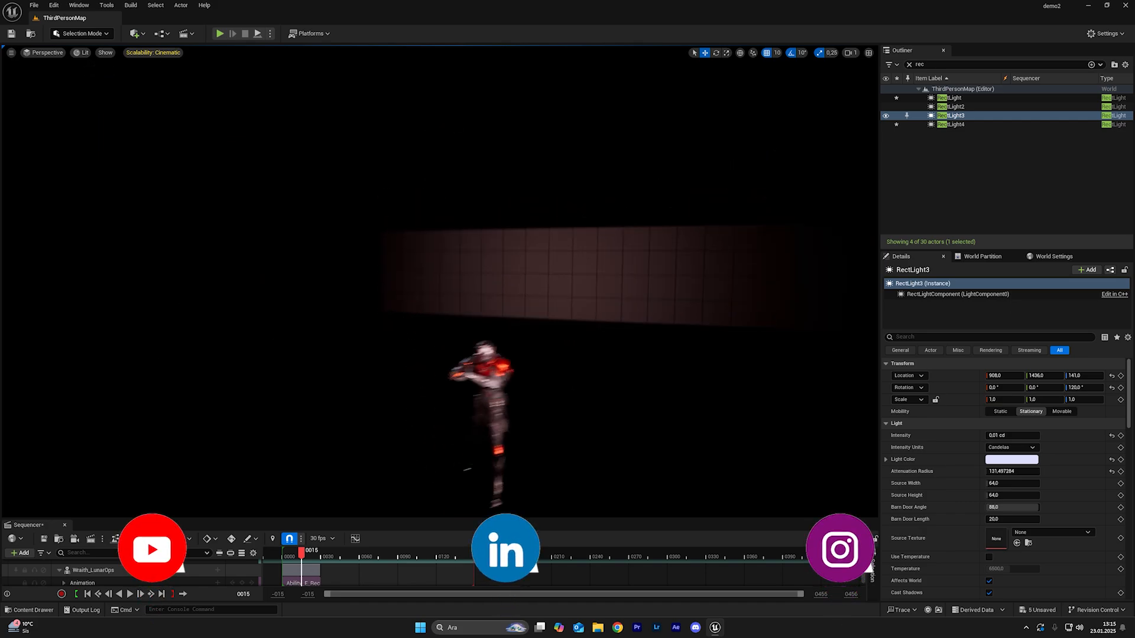
key("g")
right_click_drag(568, 284, 597, 266)
left_click(620, 324)
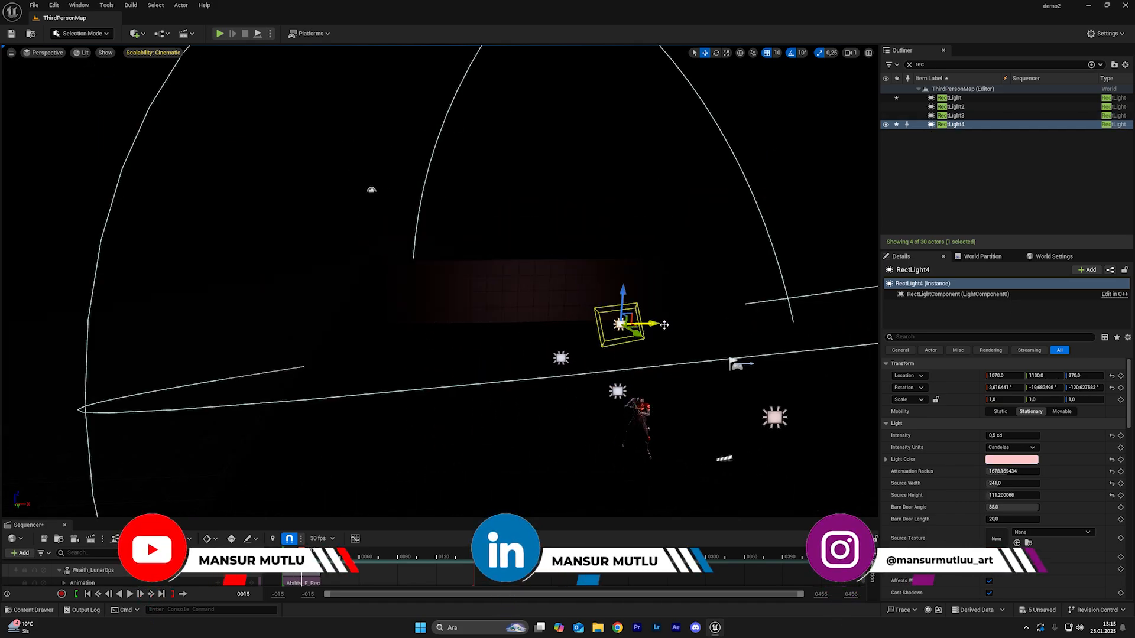
key("w")
right_click_drag(634, 353, 668, 353)
left_click_drag(631, 344, 505, 323)
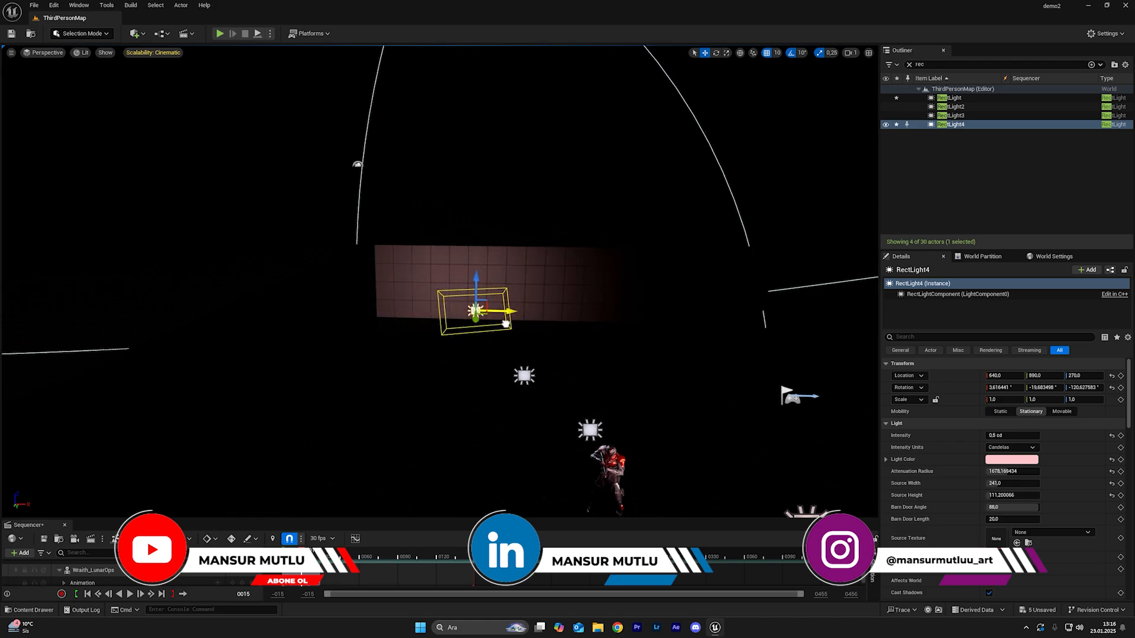
left_click(26, 54)
left_click(71, 160)
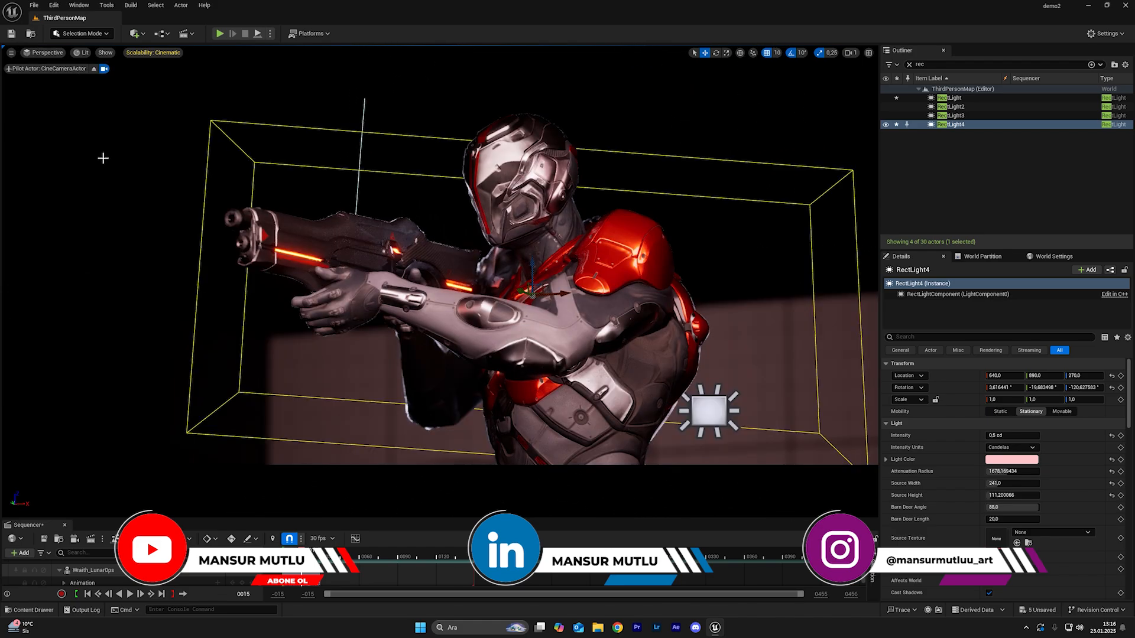